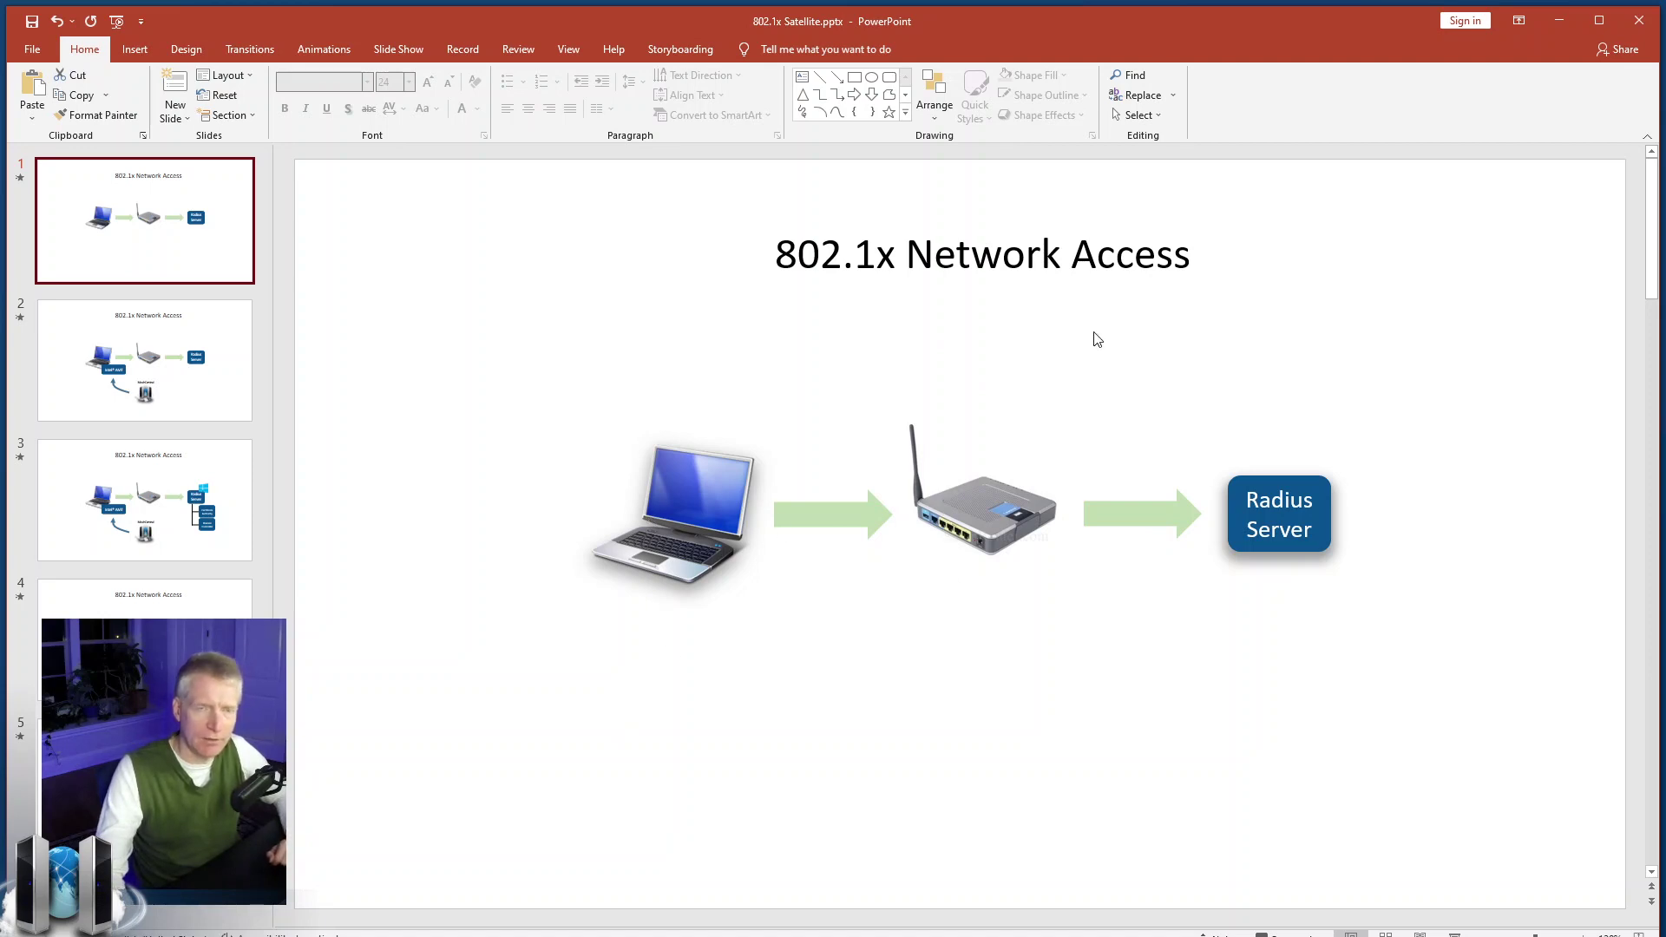
# - Review slides 2 to 5 of the 802.1x Network Access presentation, covering Intel AMT, the Radius server and MeshCentral Satellite
pyautogui.click(249, 363)
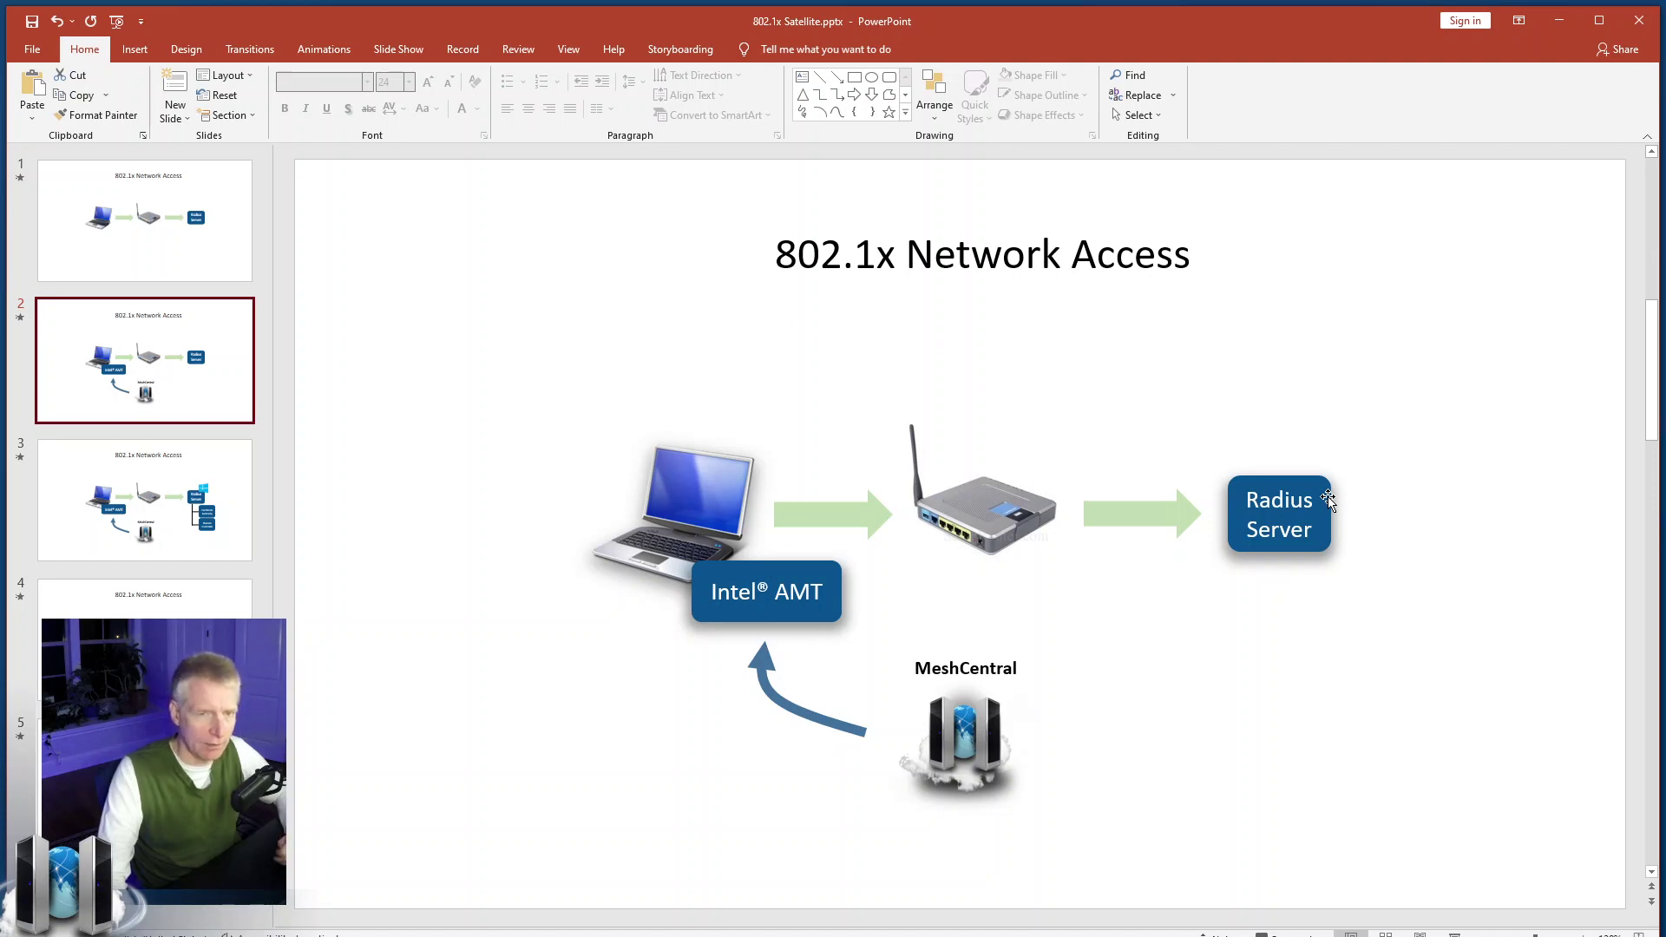
pyautogui.click(175, 531)
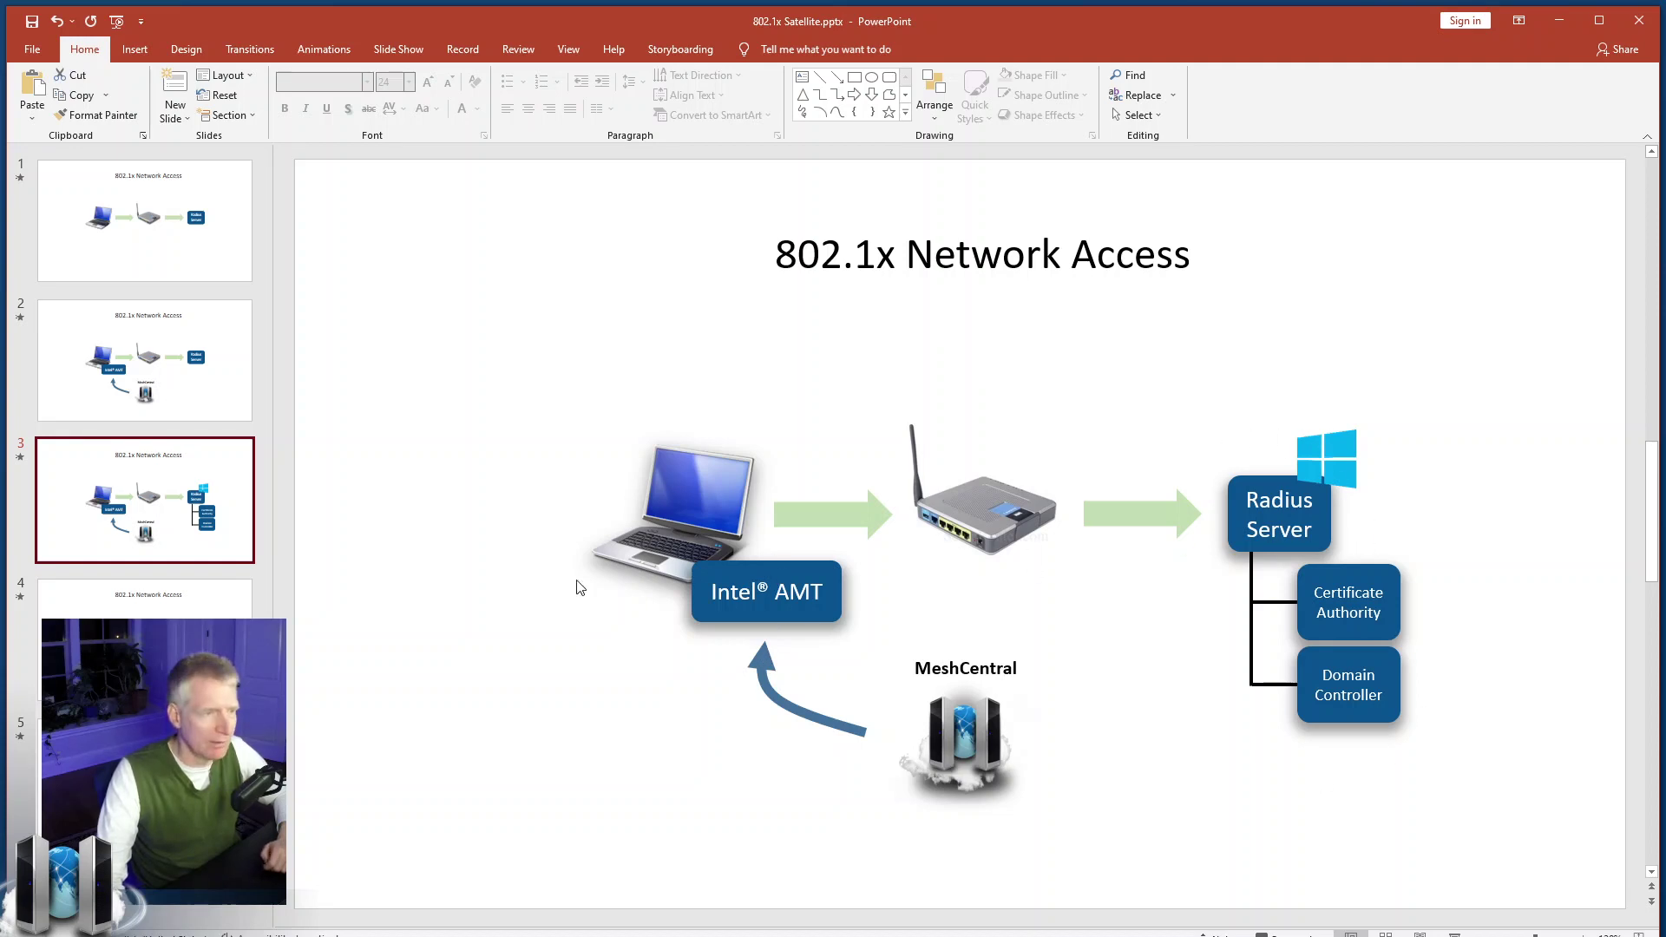
pyautogui.click(144, 599)
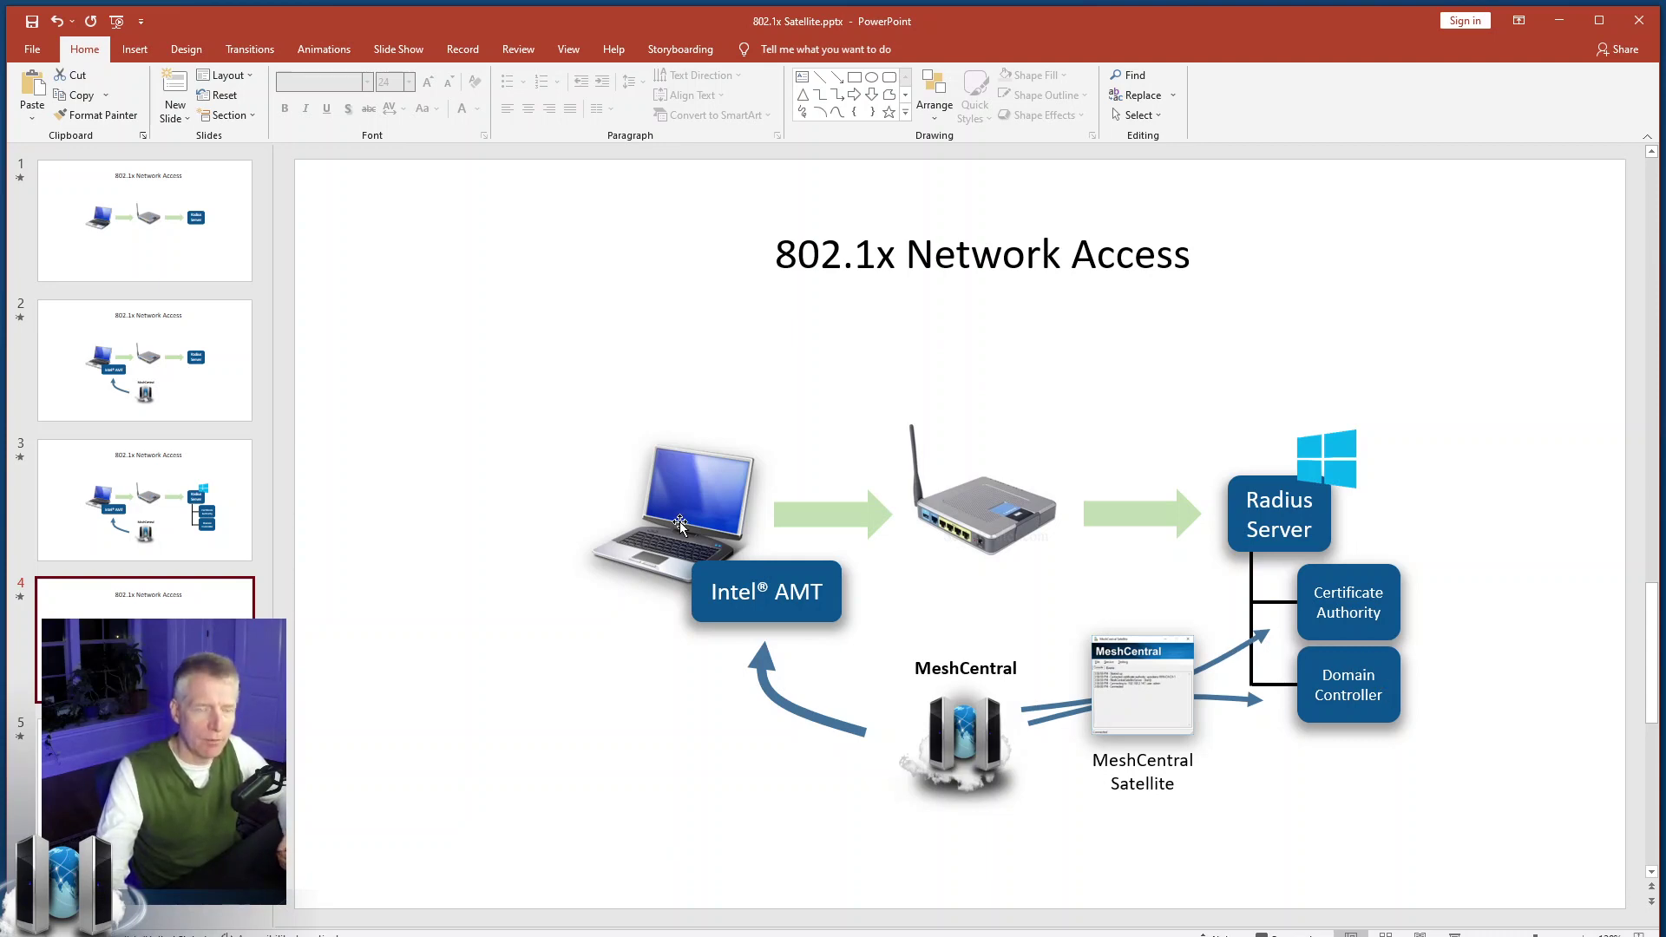
pyautogui.click(234, 747)
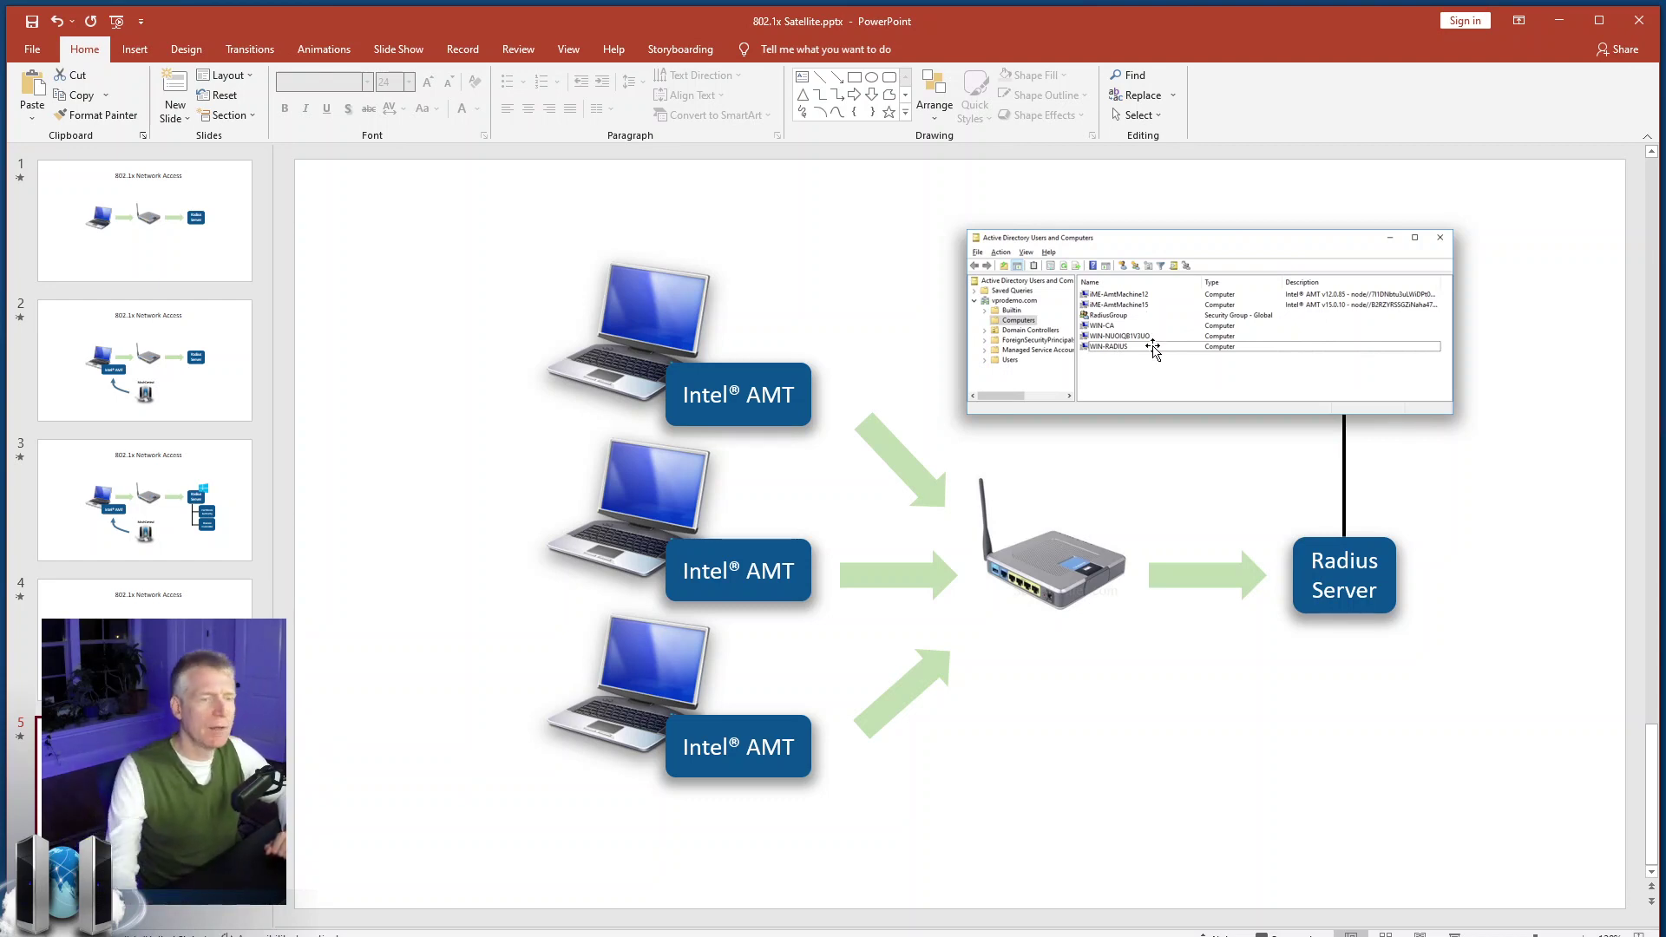
# - Minimize the presentation and bring up the MeshCentral My Devices browser window, placed beside the Command Prompt running the server
pyautogui.click(1562, 21)
pyautogui.moveTo(376, 75); pyautogui.dragTo(382, 75)
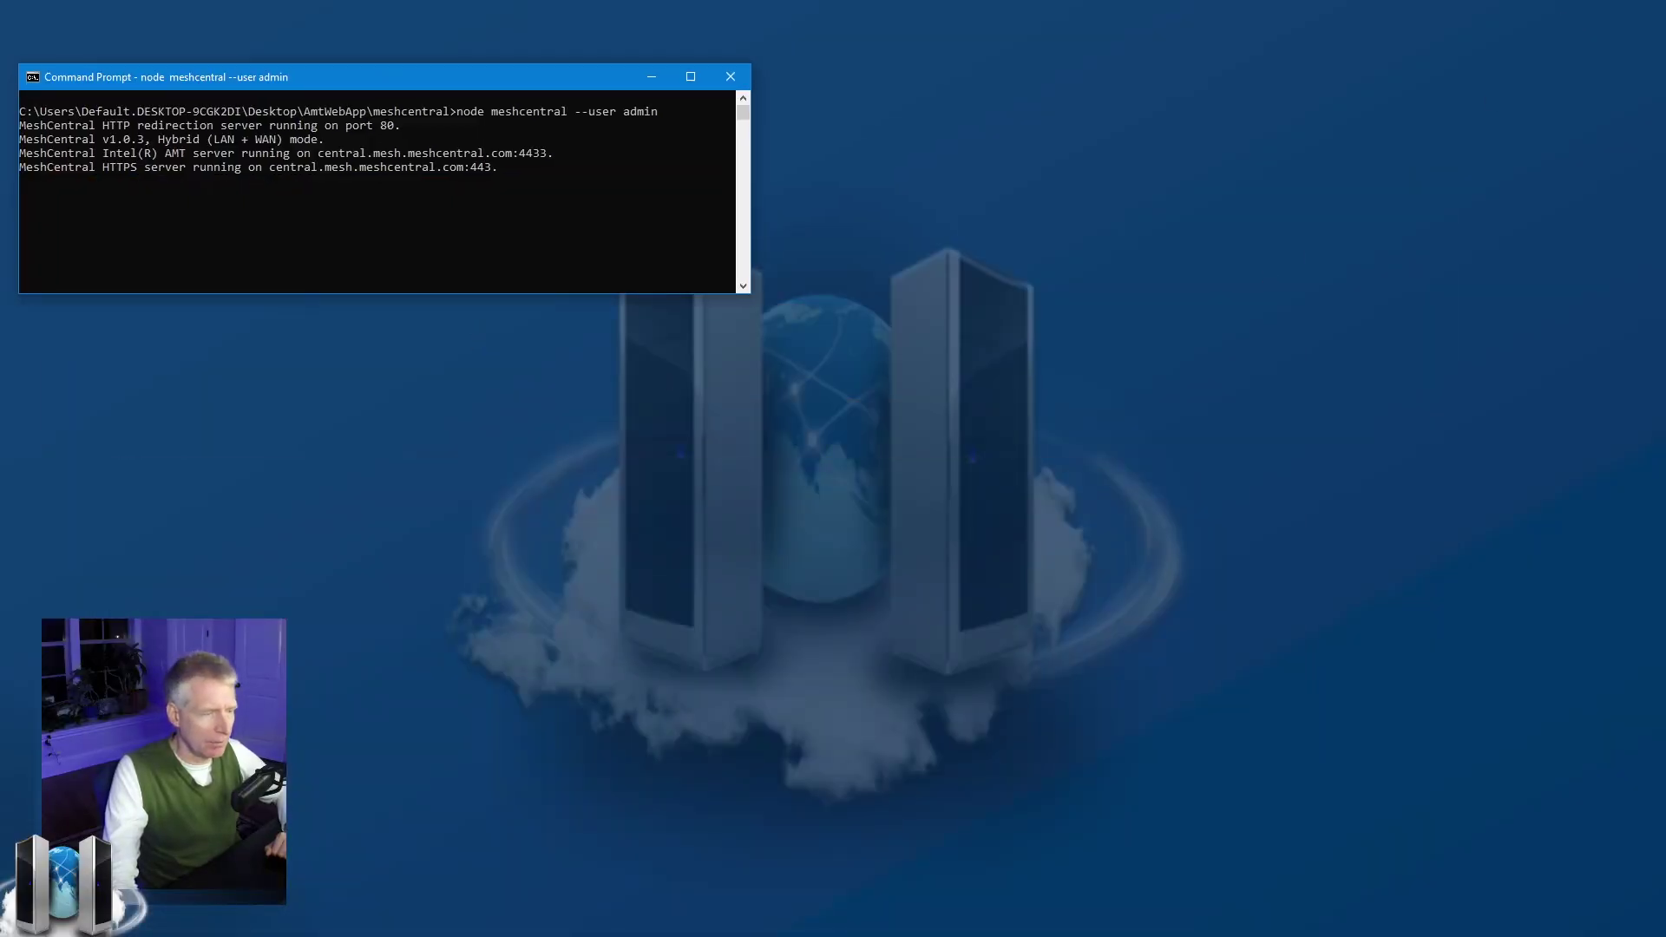
pyautogui.hotkey('alt', 'Tab')
pyautogui.moveTo(471, 66); pyautogui.dragTo(776, 100)
pyautogui.click(475, 270)
pyautogui.moveTo(919, 108); pyautogui.dragTo(1062, 143)
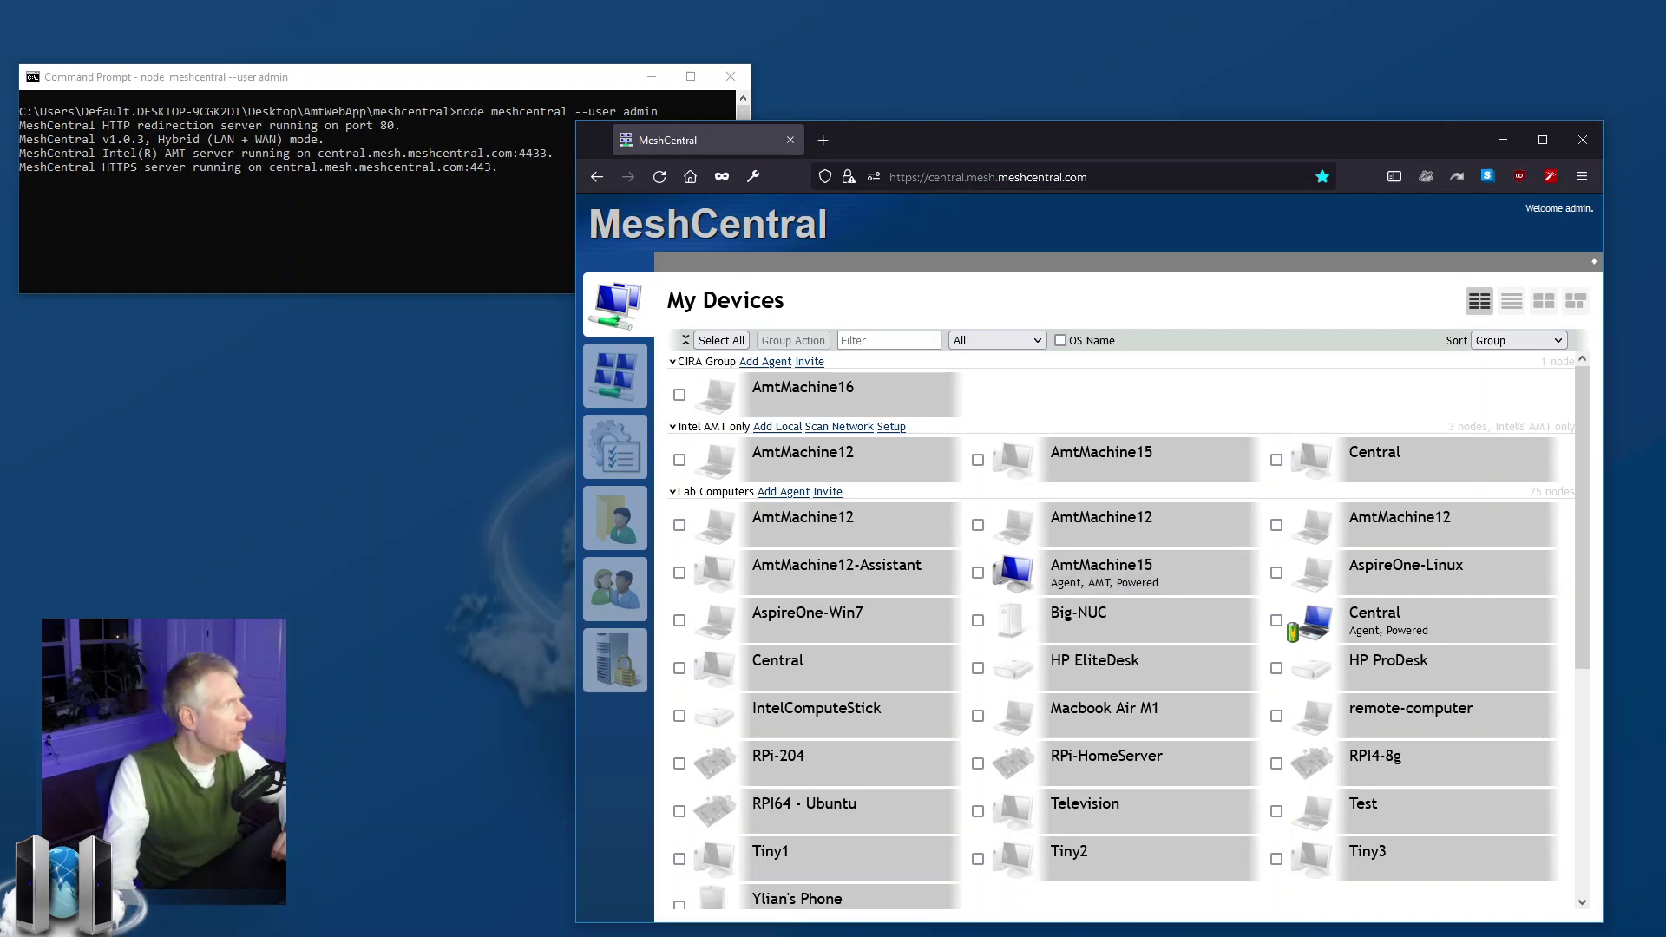
# - Switch to notes.txt in Notepad, widen its window and move it below the Command Prompt
pyautogui.hotkey('alt', 'Tab')
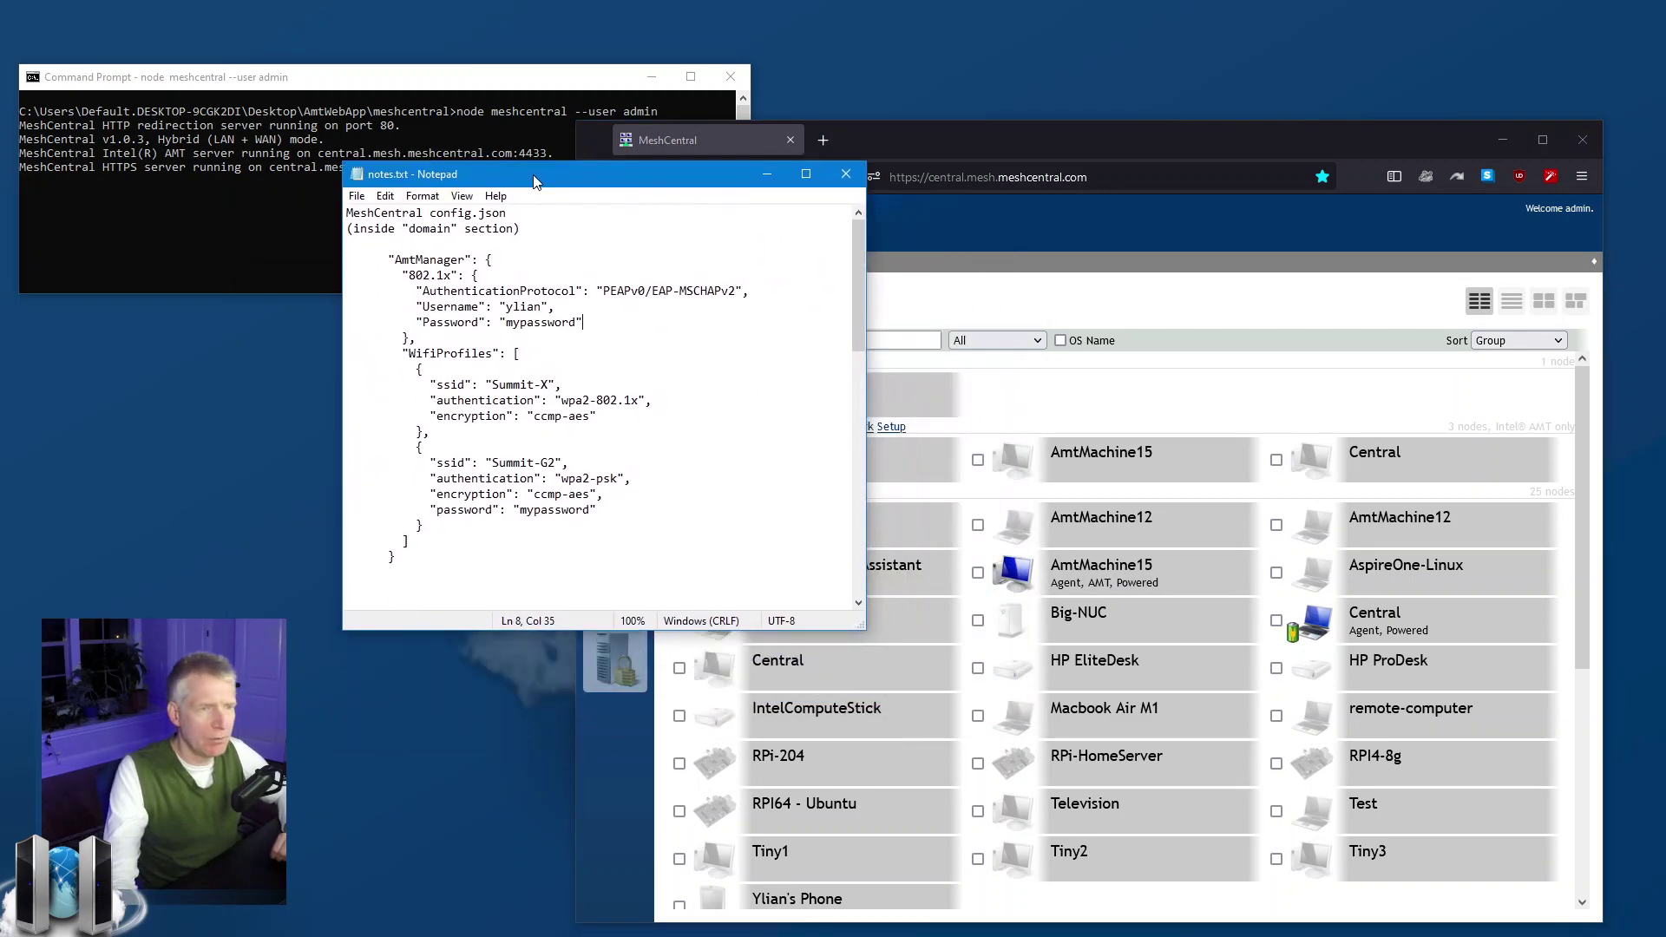
pyautogui.moveTo(861, 627); pyautogui.dragTo(922, 625)
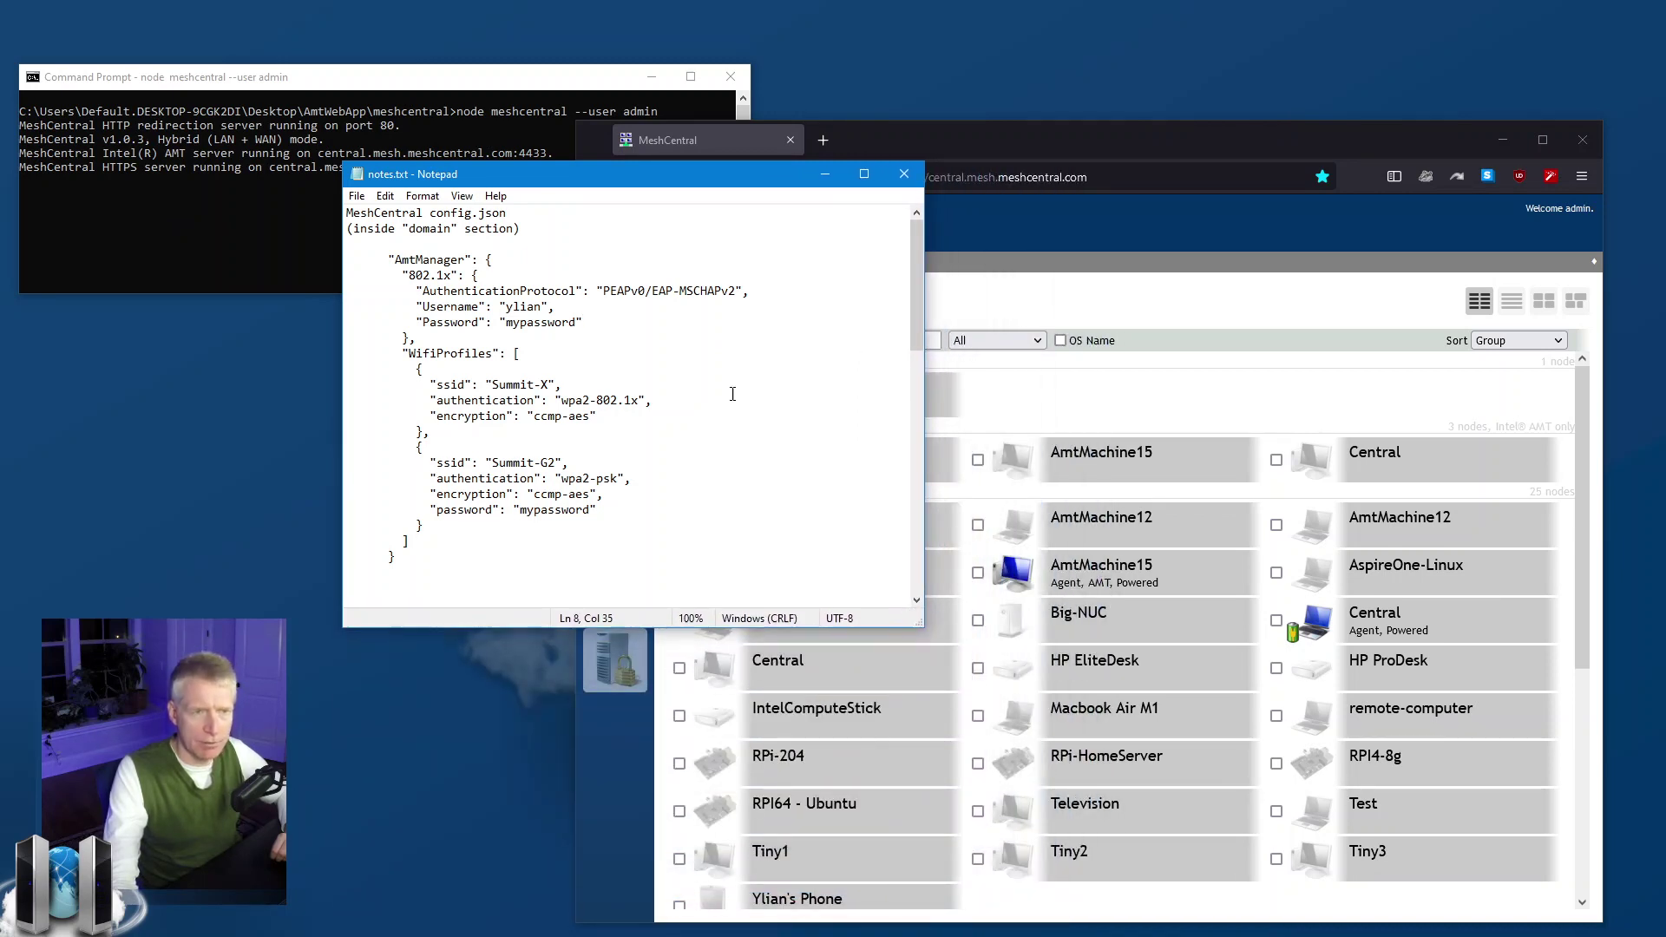
pyautogui.moveTo(647, 171); pyautogui.dragTo(632, 310)
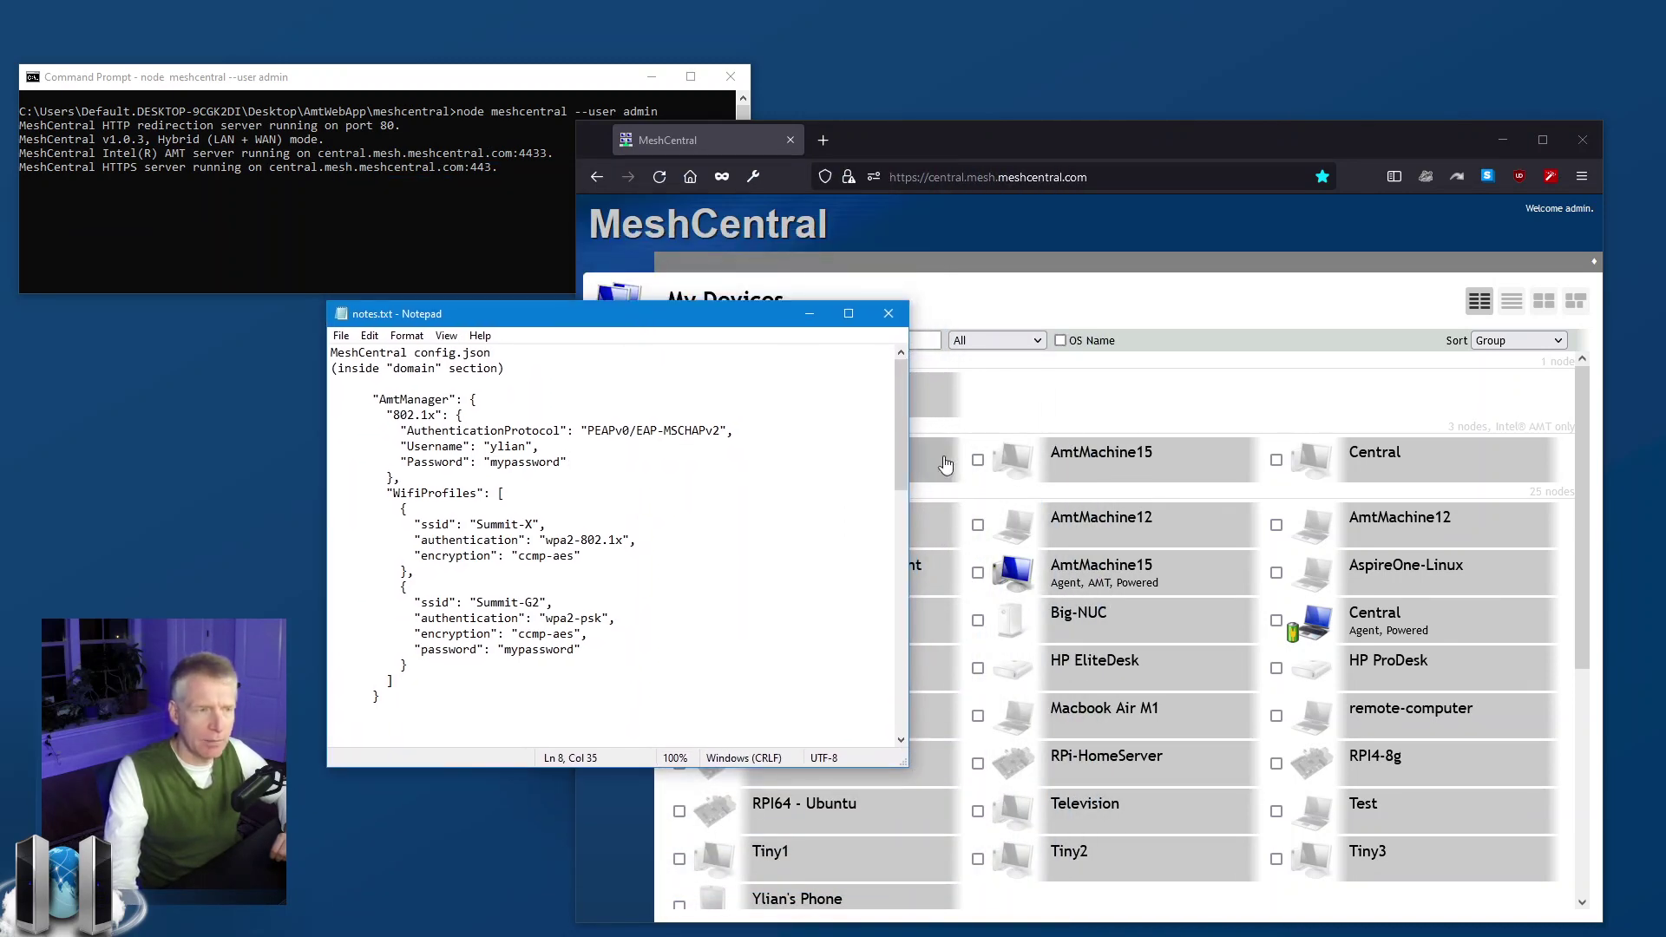
# - Examine the 802.1x block of the first AmtManager example, including its authentication protocol, username and password entries
pyautogui.moveTo(357, 401); pyautogui.dragTo(482, 401)
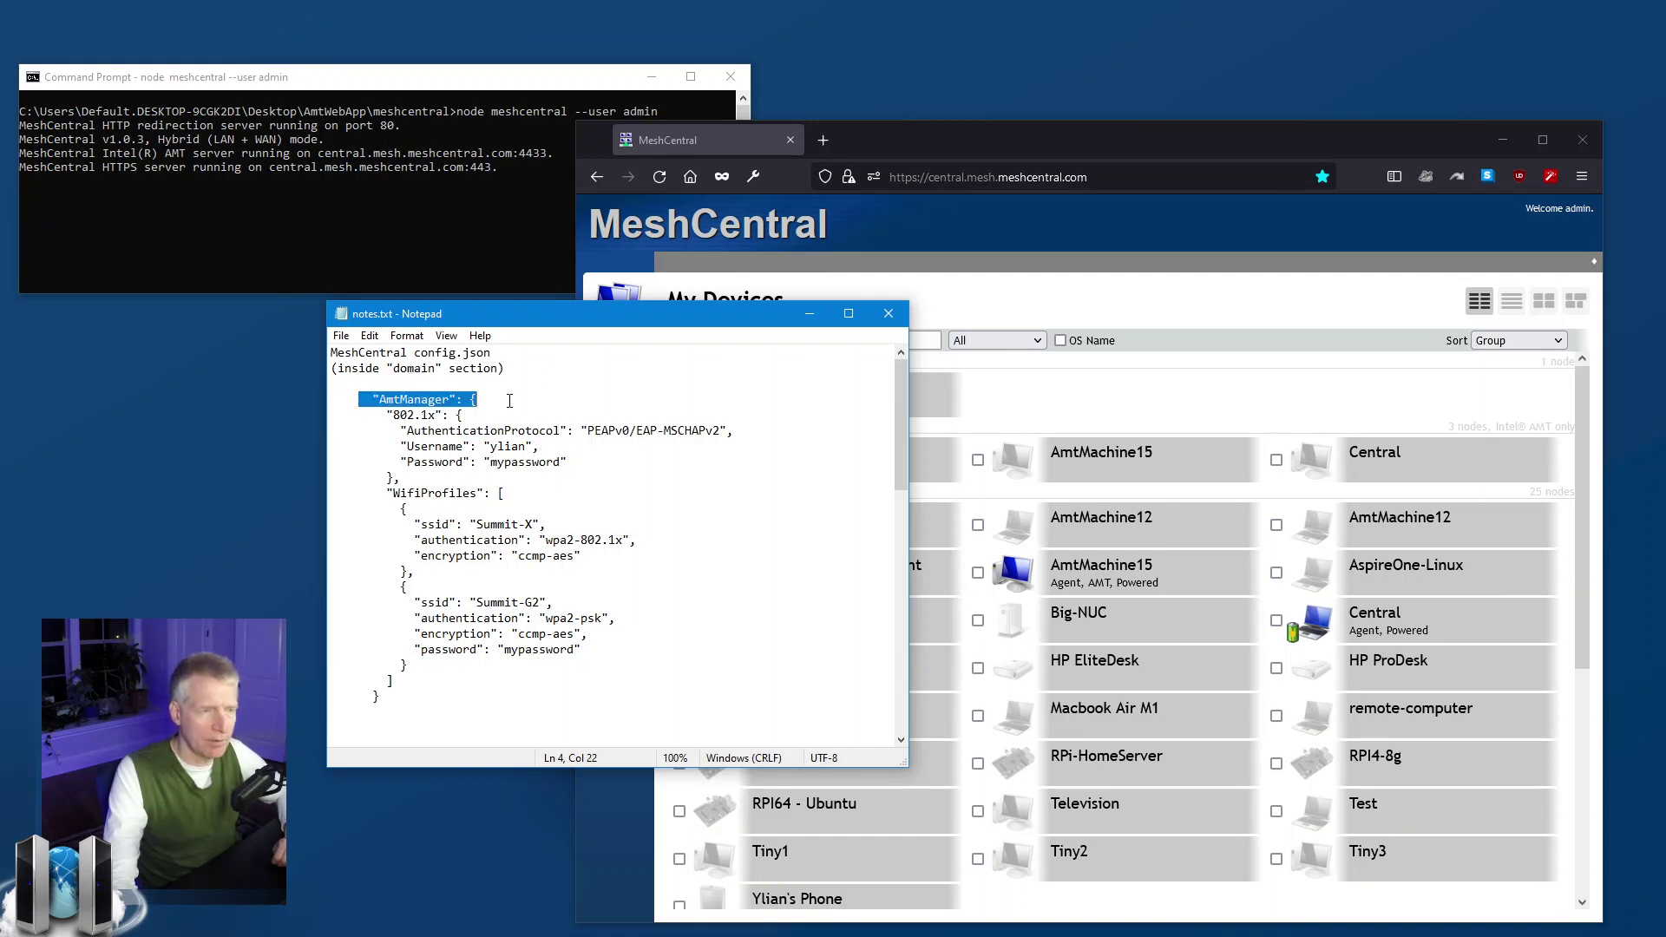
pyautogui.click(510, 401)
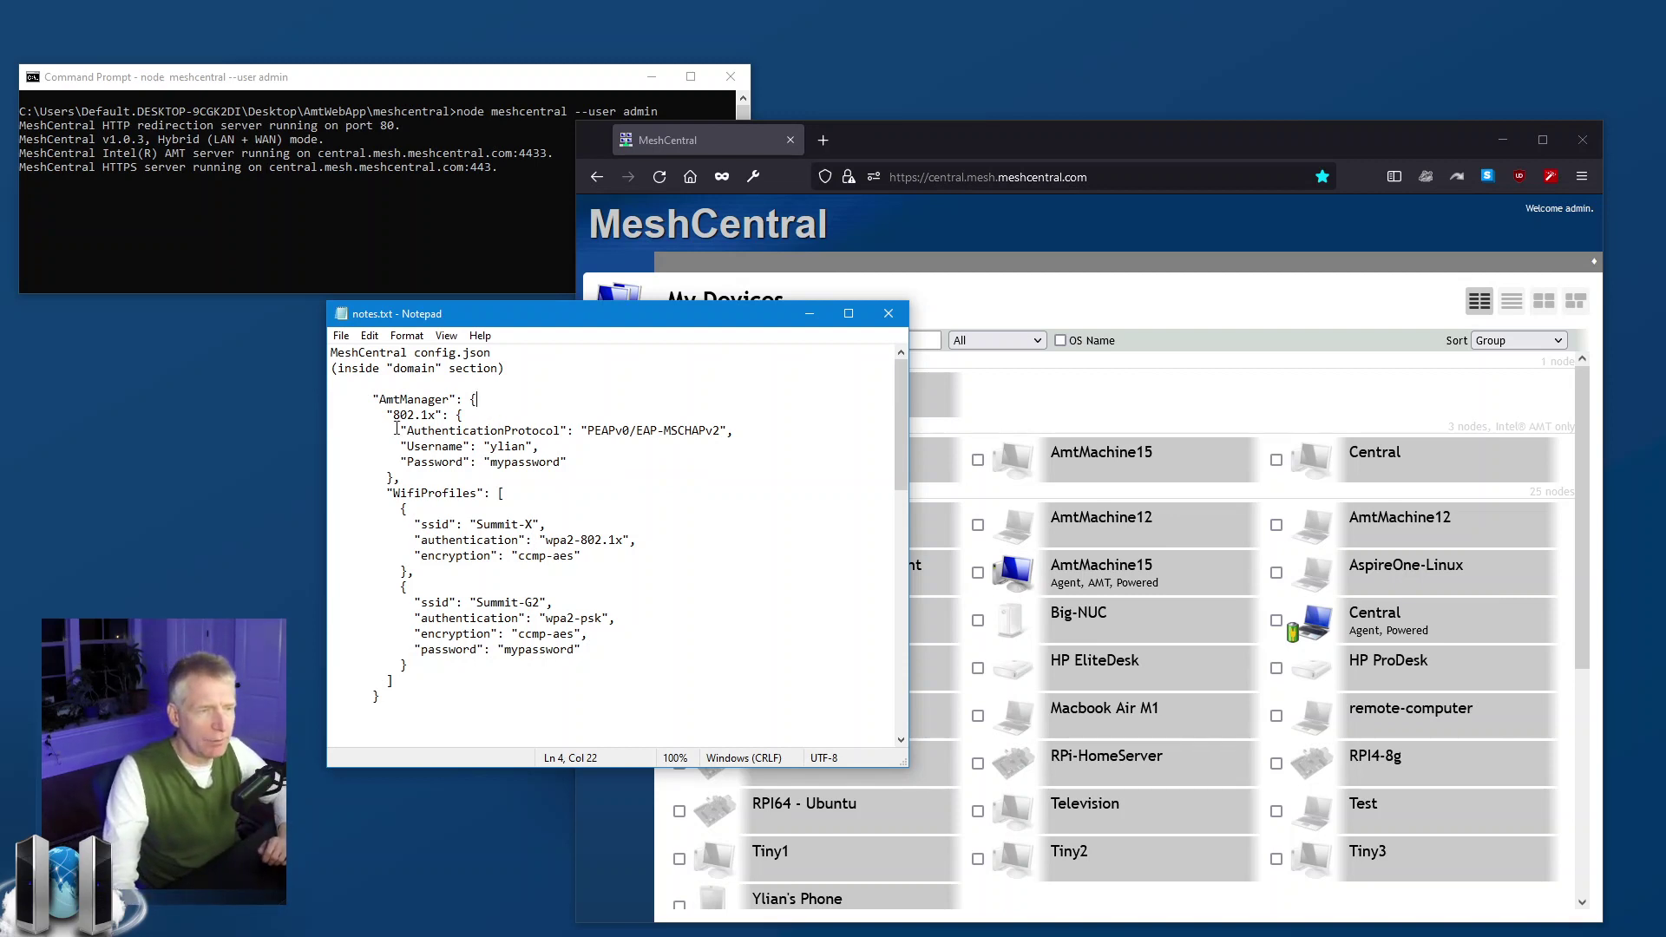
pyautogui.moveTo(404, 427); pyautogui.dragTo(455, 415)
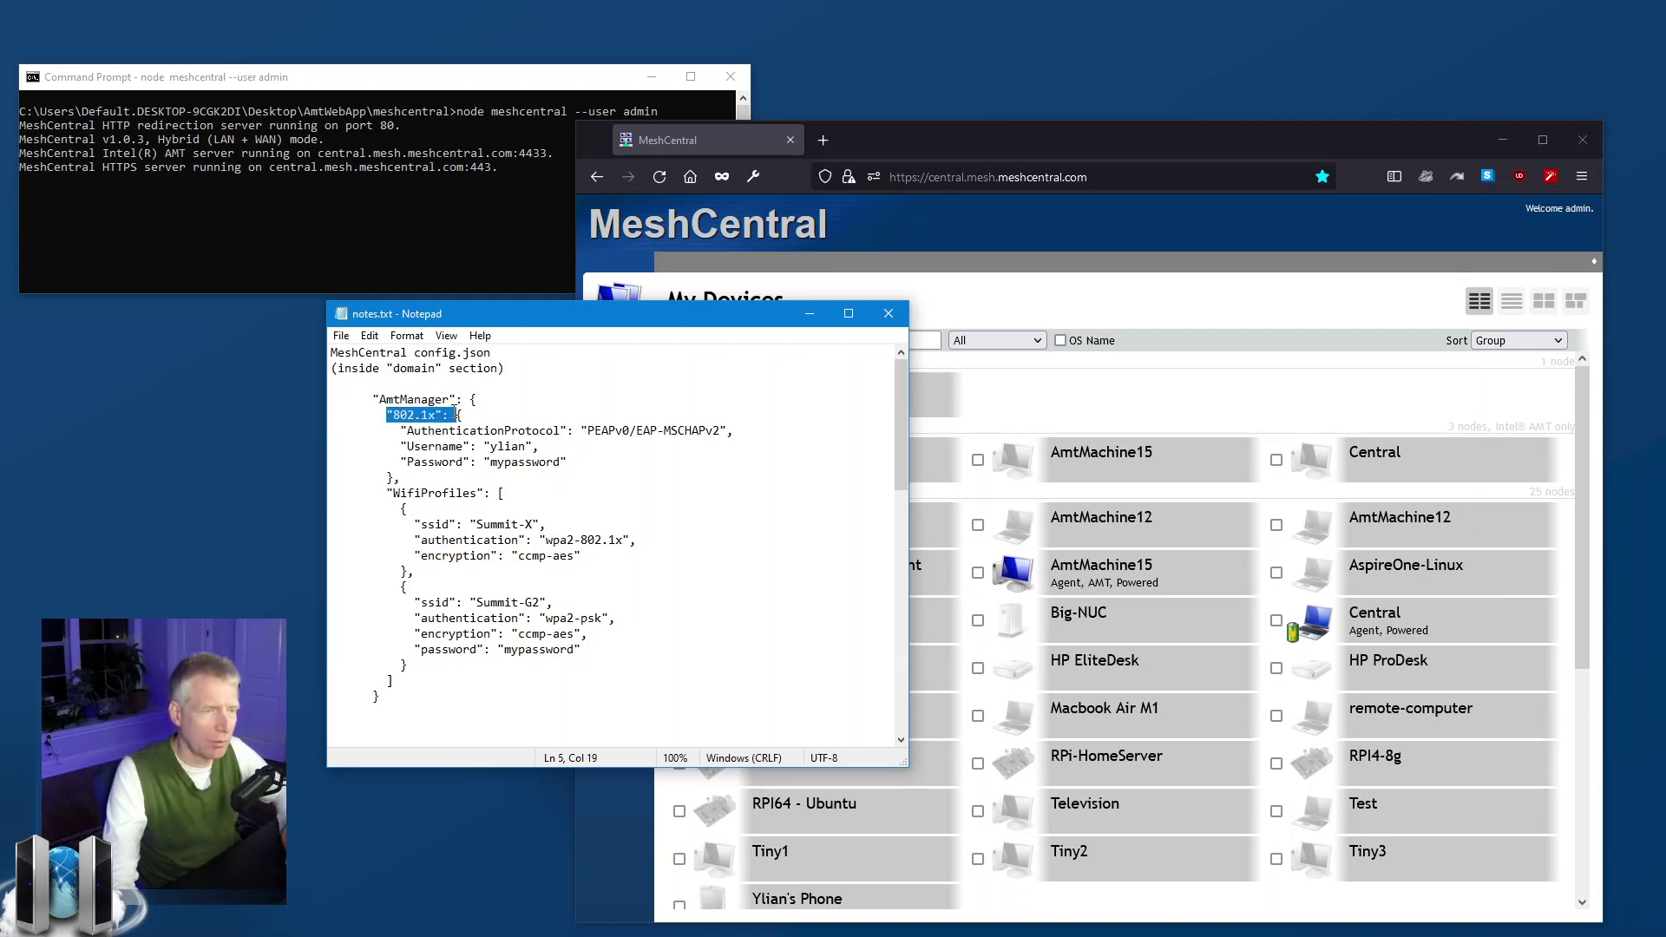
pyautogui.moveTo(662, 429); pyautogui.dragTo(727, 429)
pyautogui.click(723, 429)
pyautogui.moveTo(610, 468); pyautogui.dragTo(282, 442)
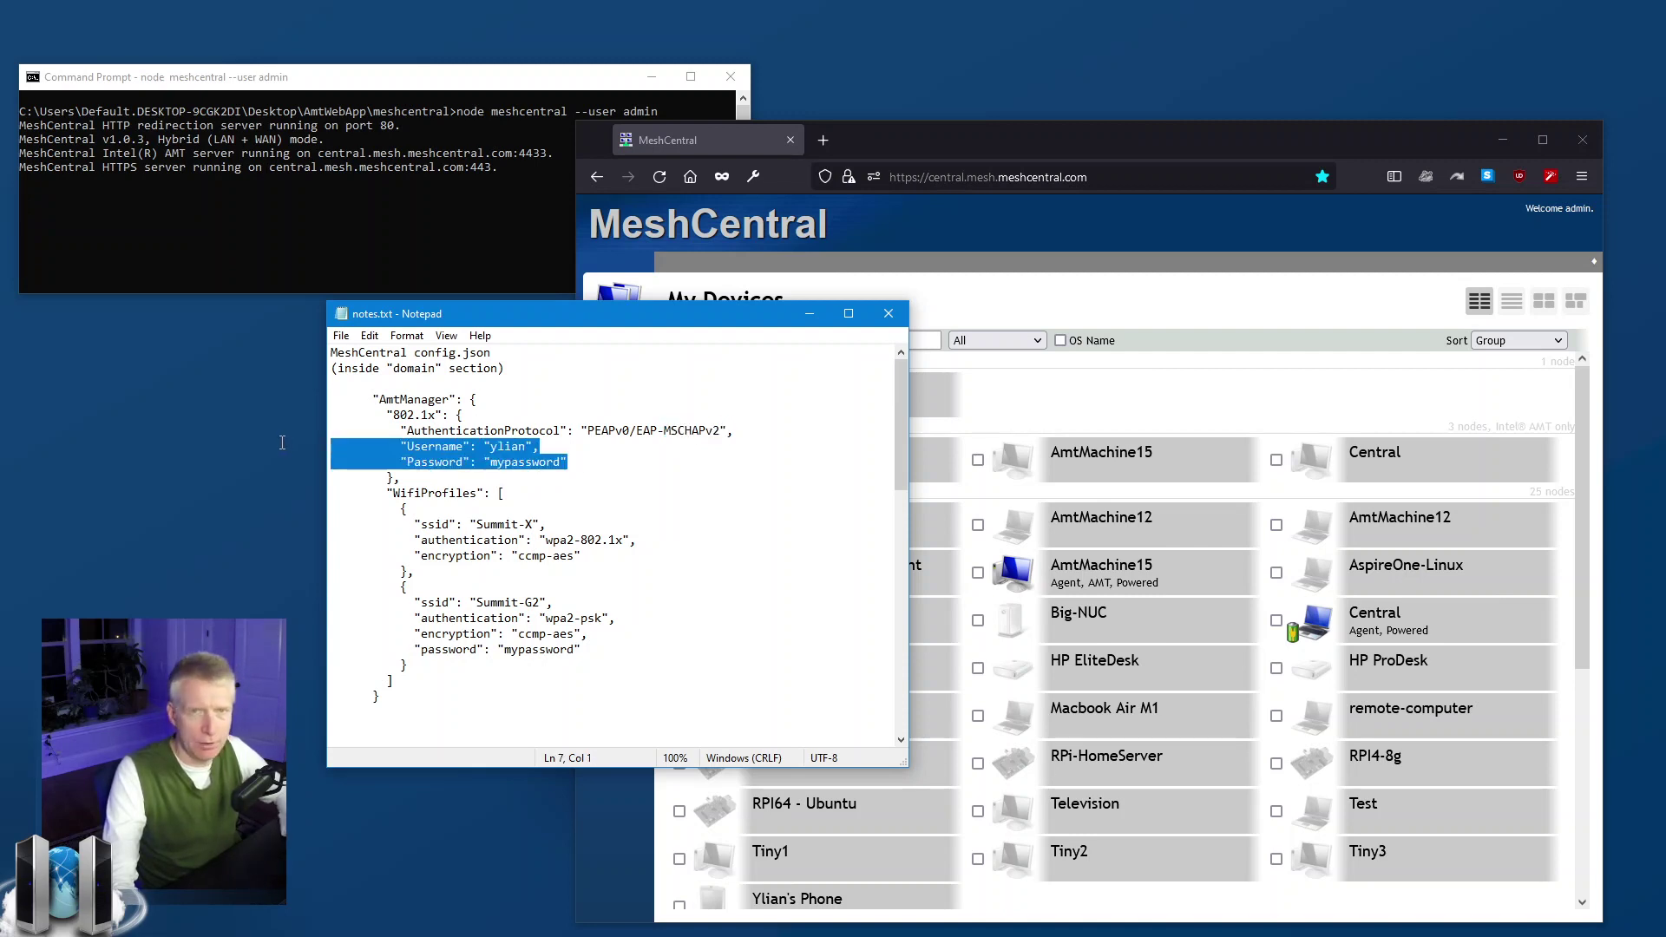
pyautogui.click(393, 430)
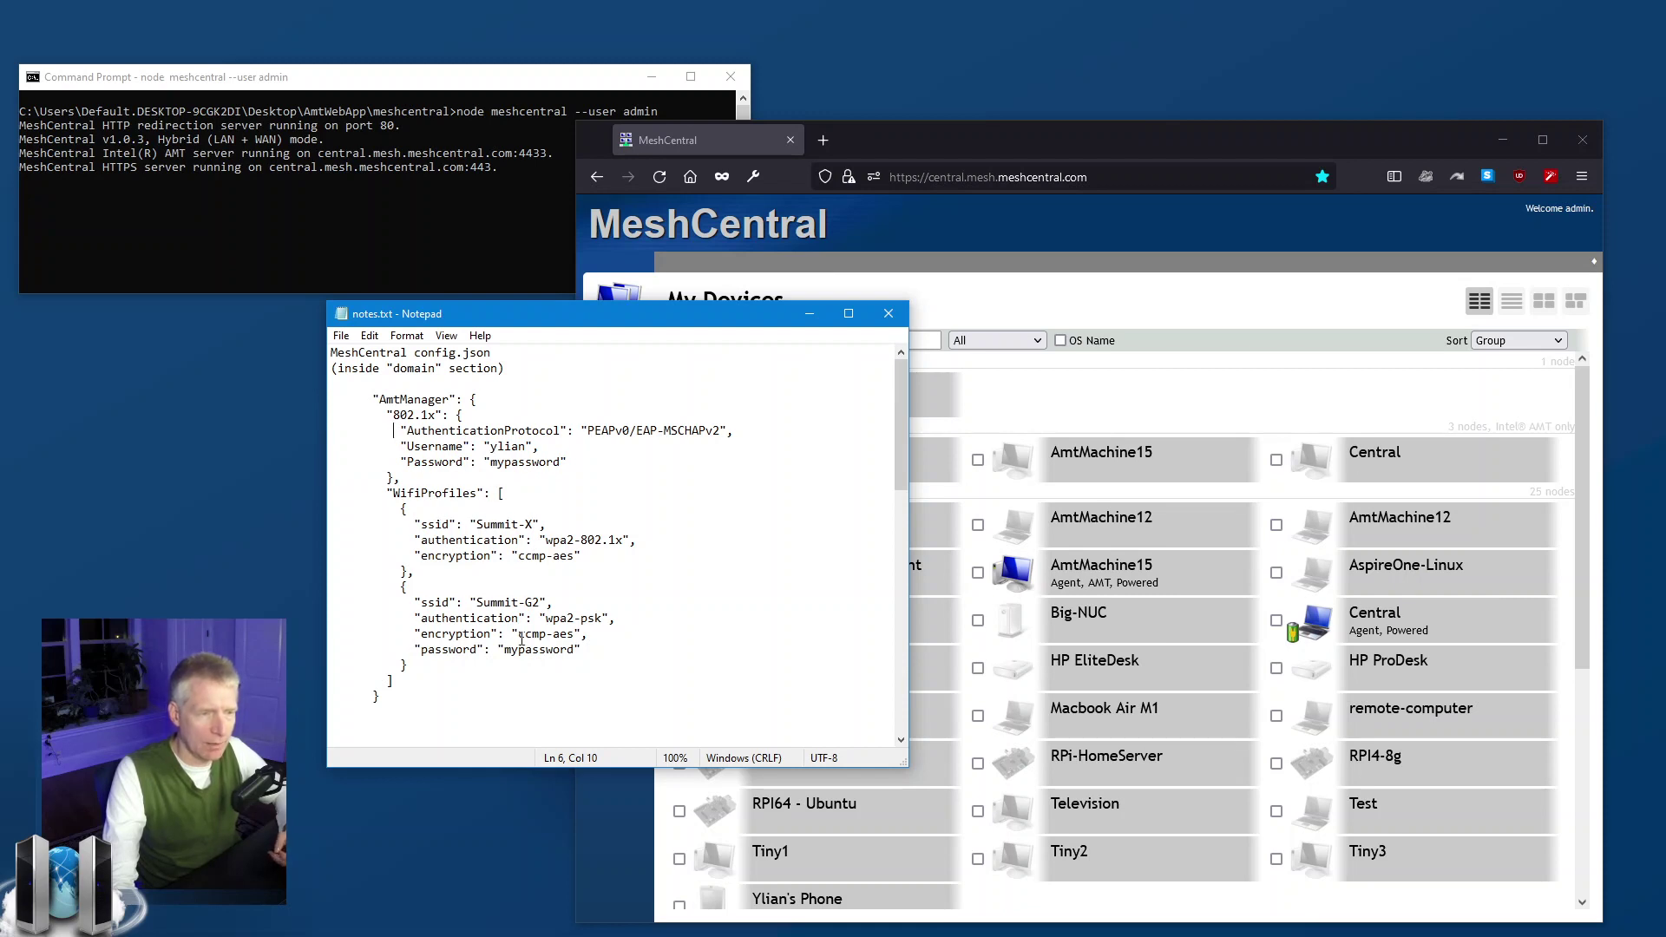
# - Examine the WifiProfiles section of the first example, comparing the Summit-X authentication type with the Summit-G2 profile and its password entry
pyautogui.moveTo(545, 540); pyautogui.dragTo(624, 536)
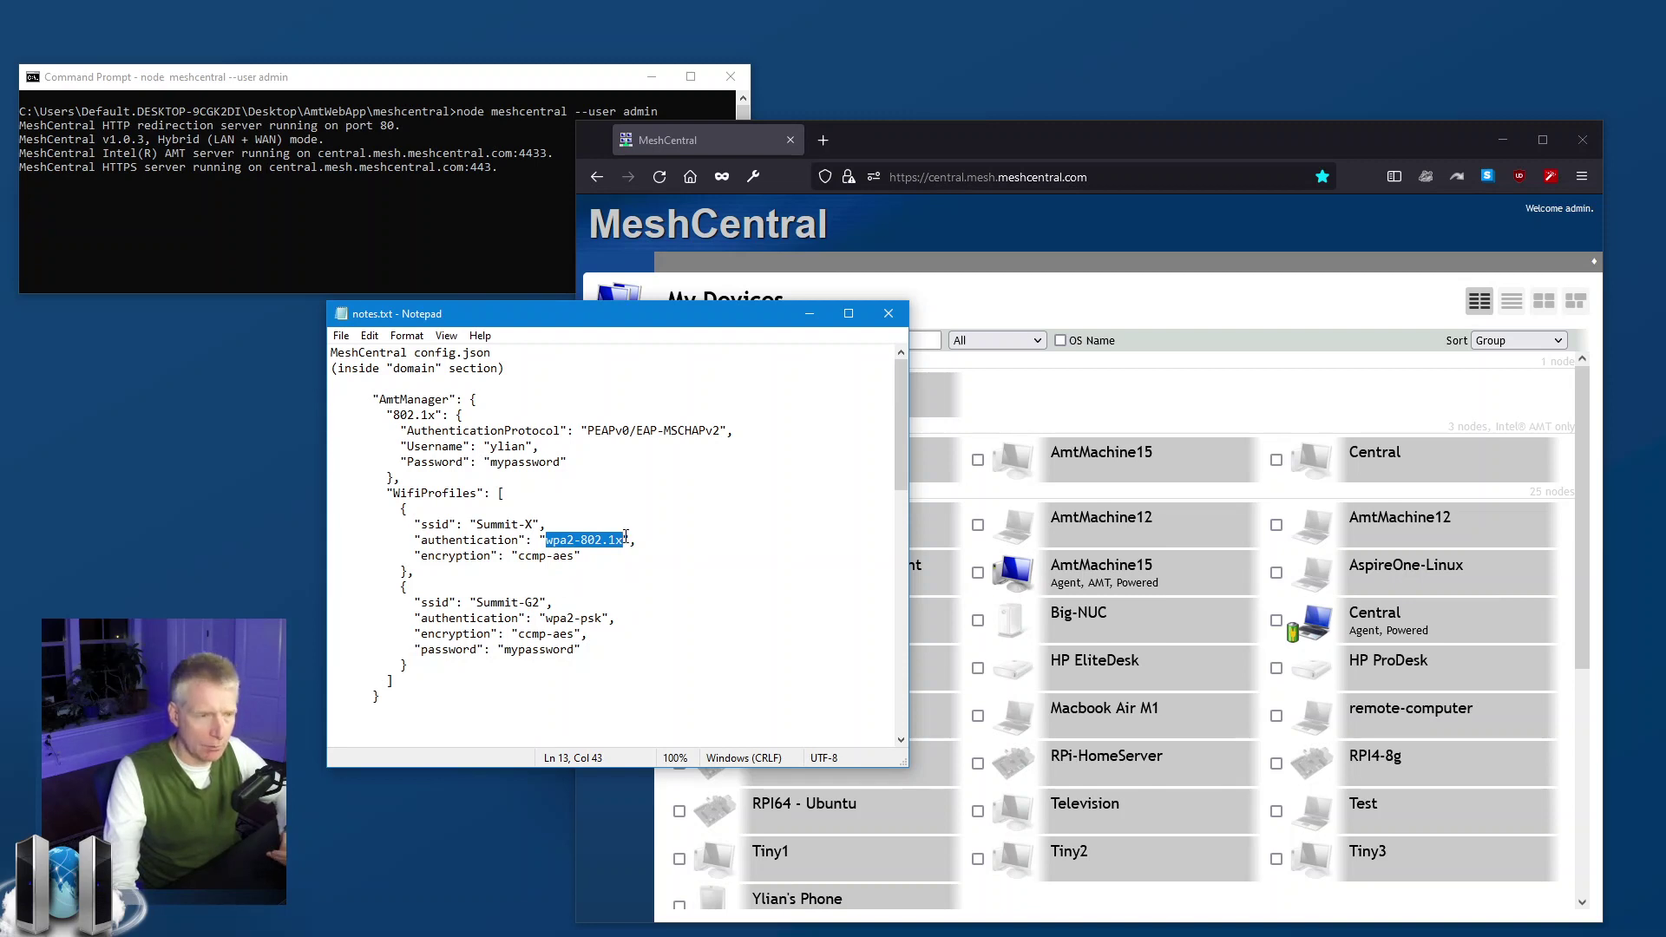
pyautogui.moveTo(552, 484); pyautogui.dragTo(335, 400)
pyautogui.click(489, 496)
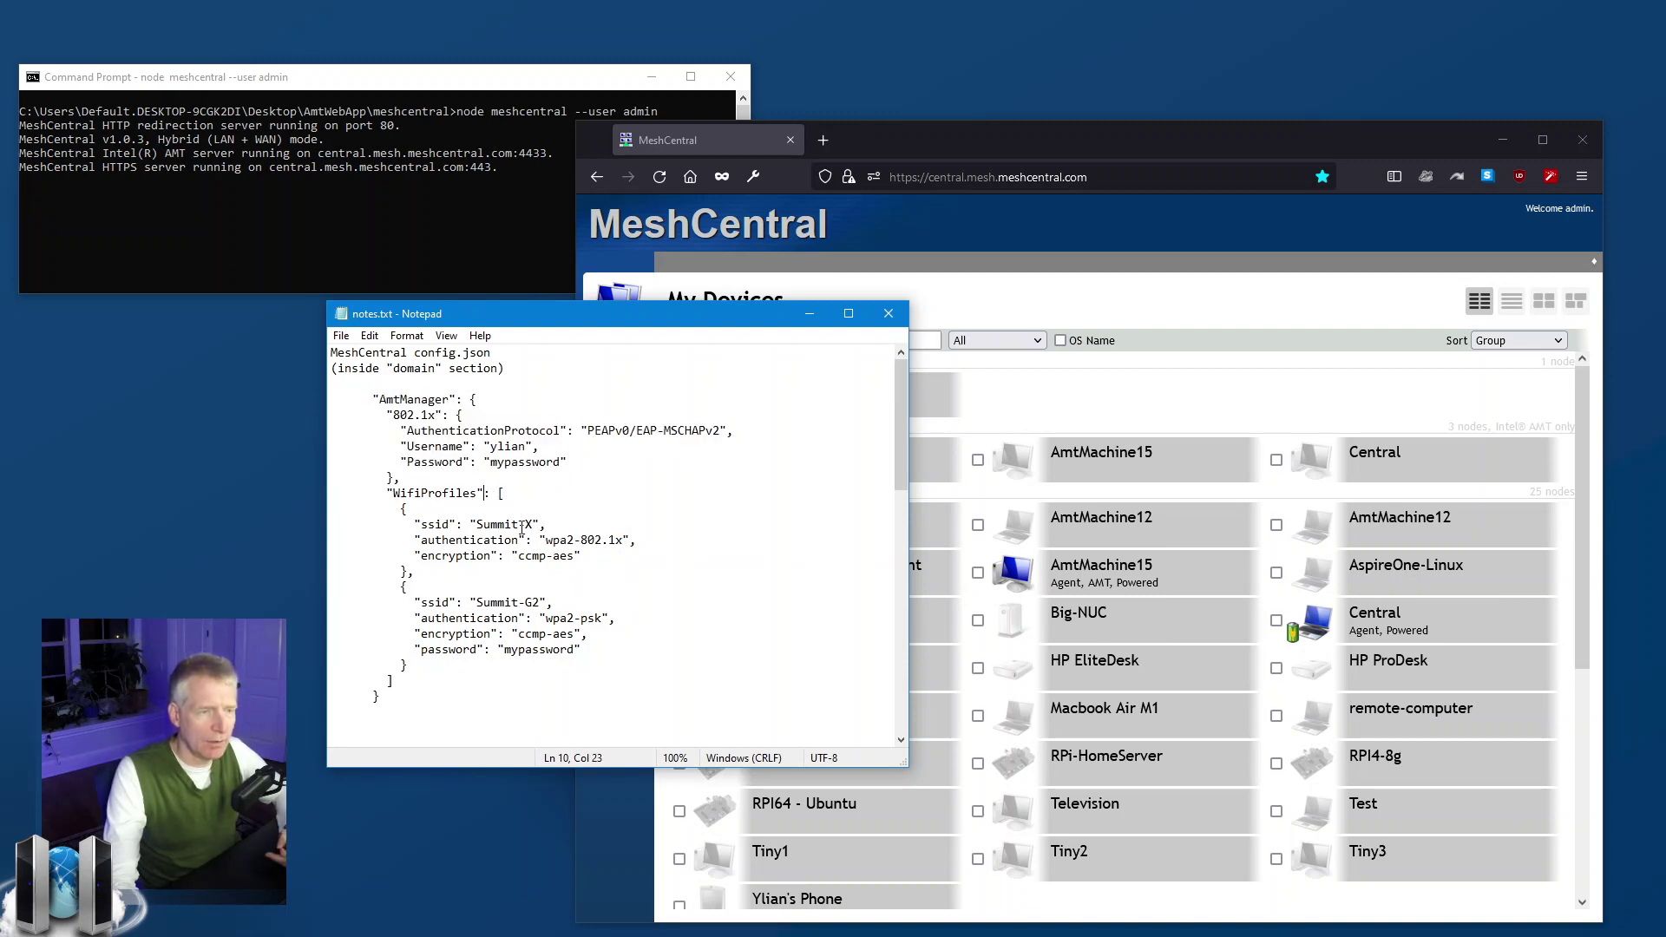
pyautogui.moveTo(477, 602); pyautogui.dragTo(602, 651)
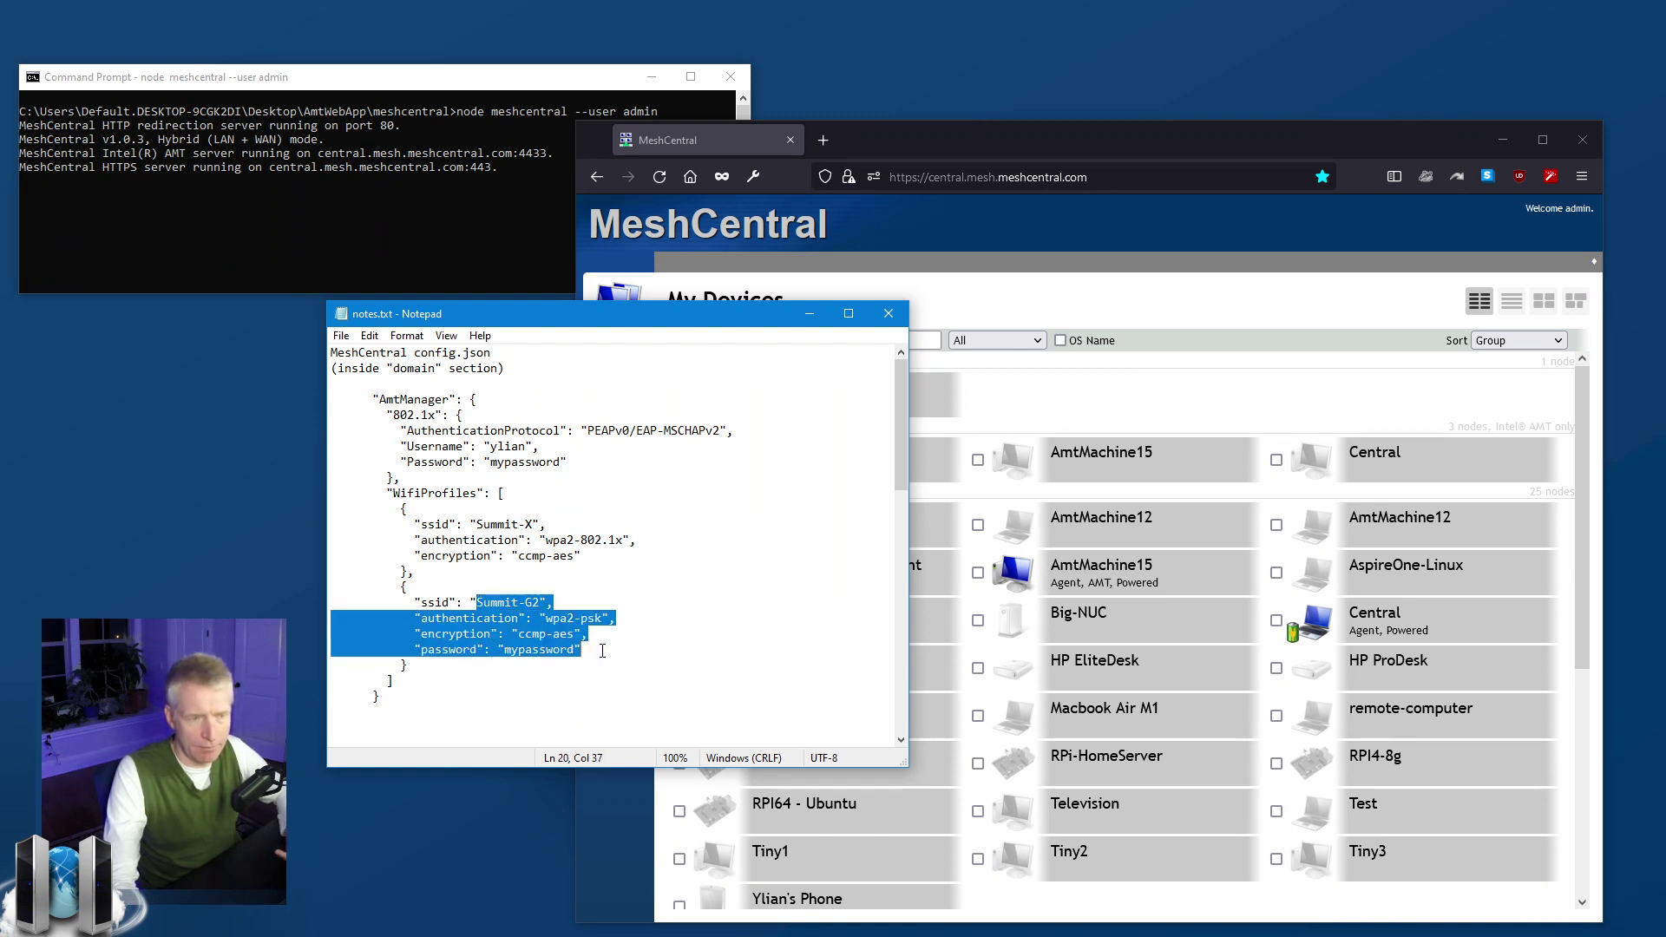
pyautogui.click(603, 651)
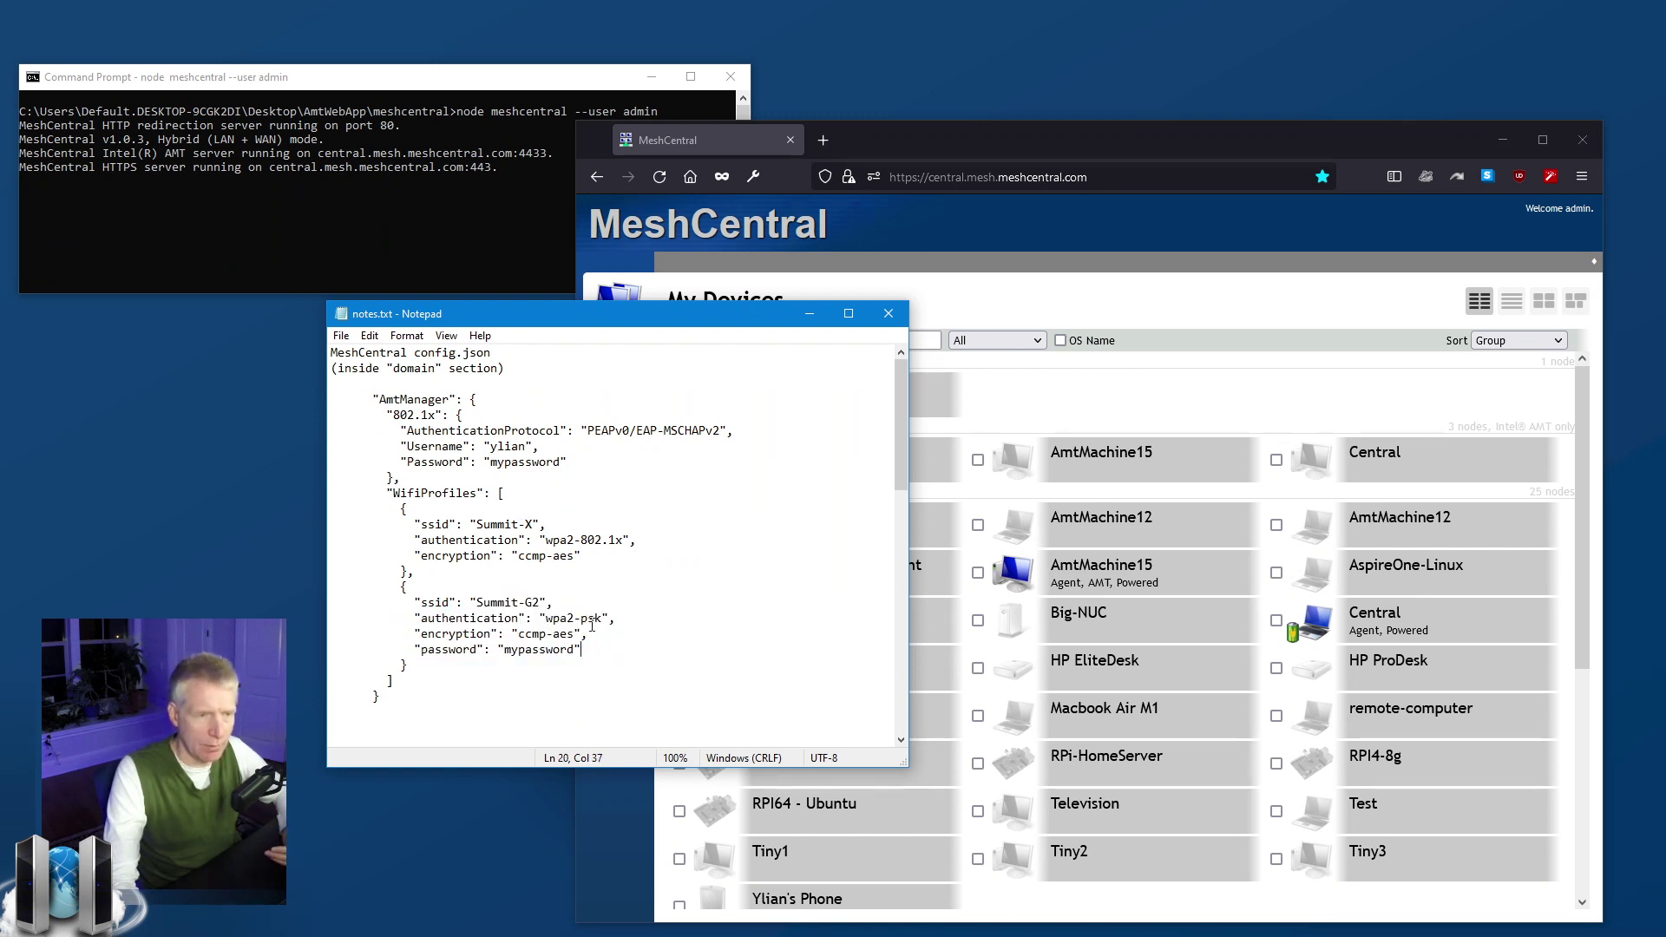
pyautogui.moveTo(581, 651); pyautogui.dragTo(331, 651)
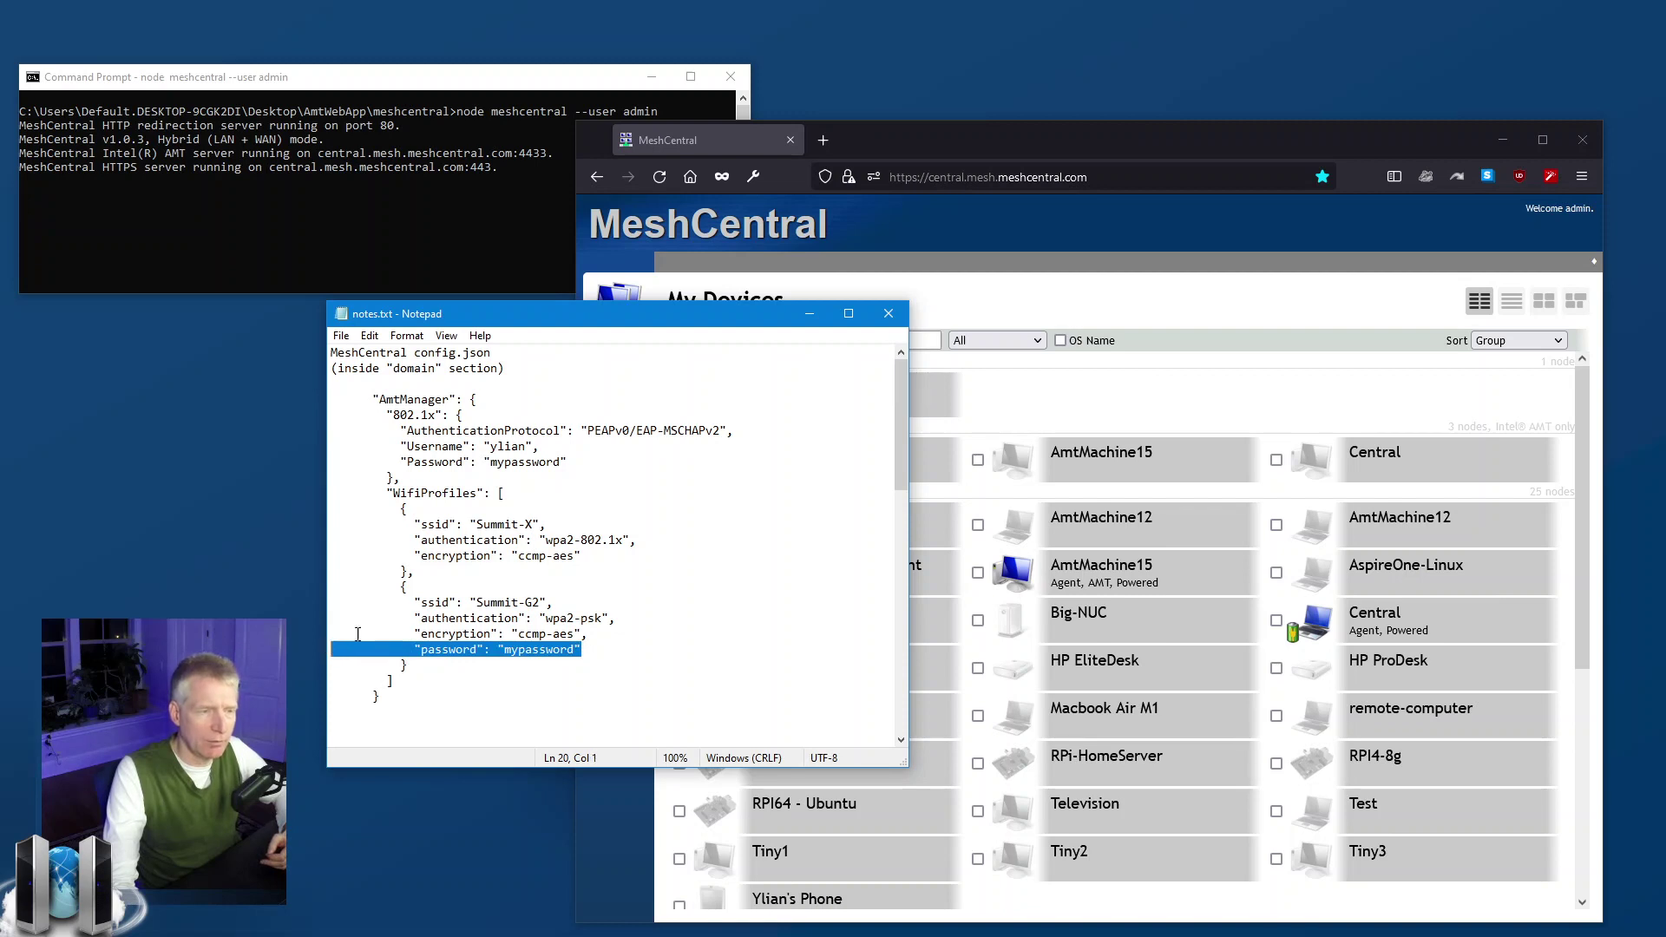
pyautogui.click(442, 633)
pyautogui.moveTo(427, 603); pyautogui.dragTo(408, 666)
pyautogui.click(599, 651)
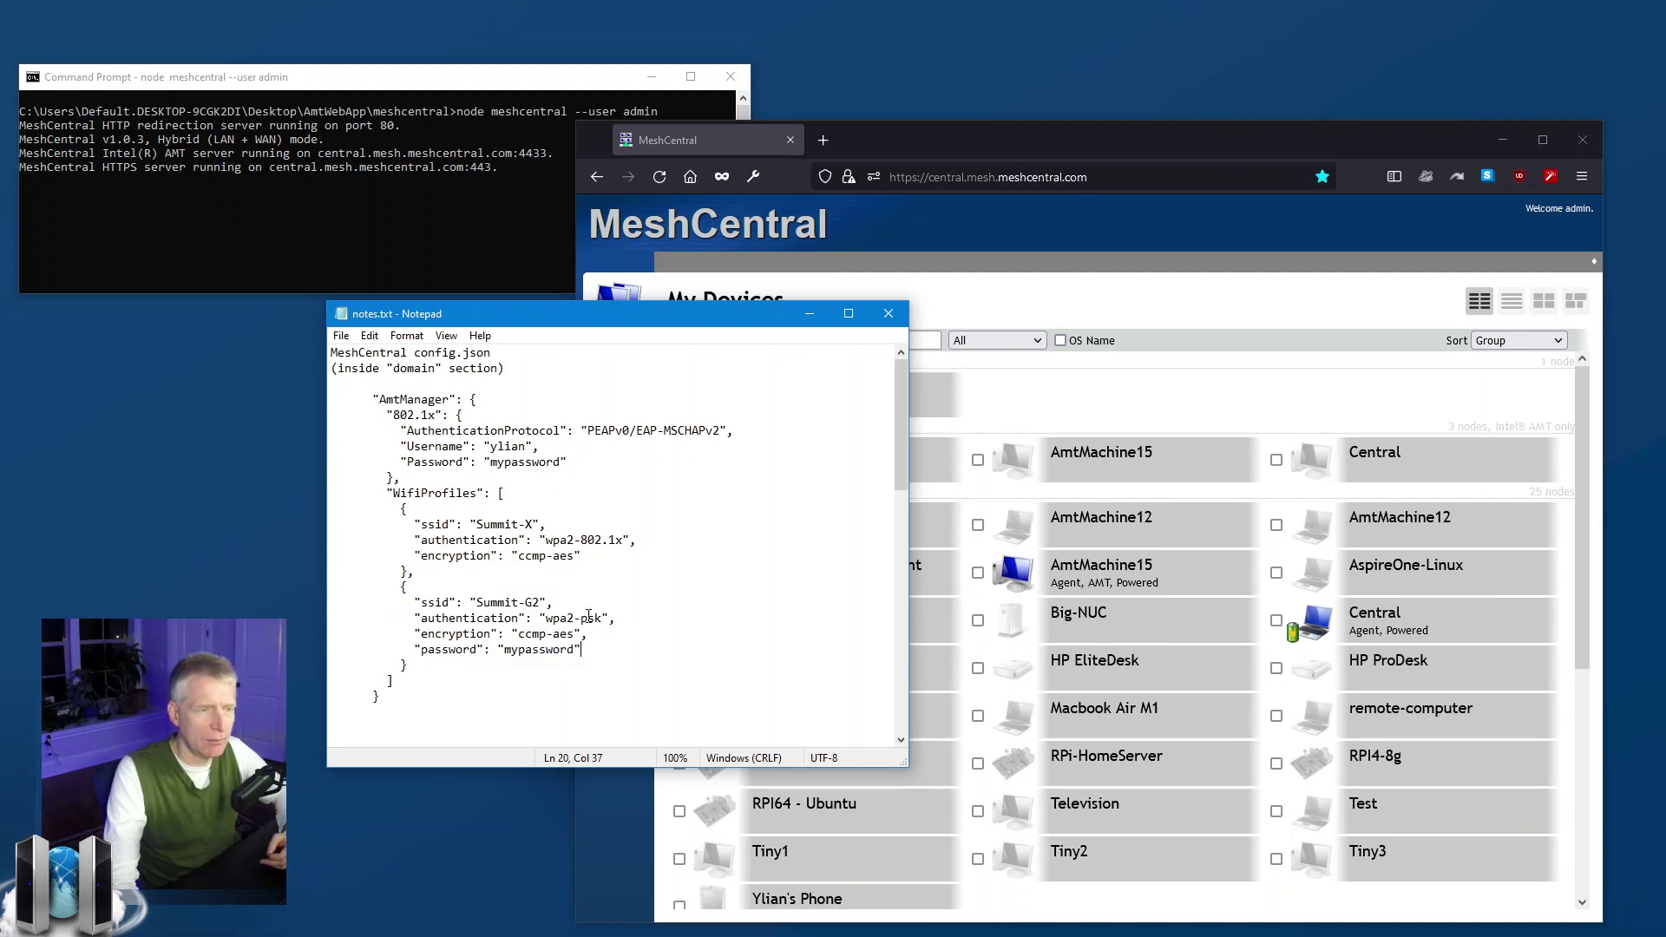
# - Relate the 802.1x settings block to the Summit-X Wi-Fi profile by highlighting each of them in the configuration notes
pyautogui.moveTo(393, 415); pyautogui.dragTo(553, 489)
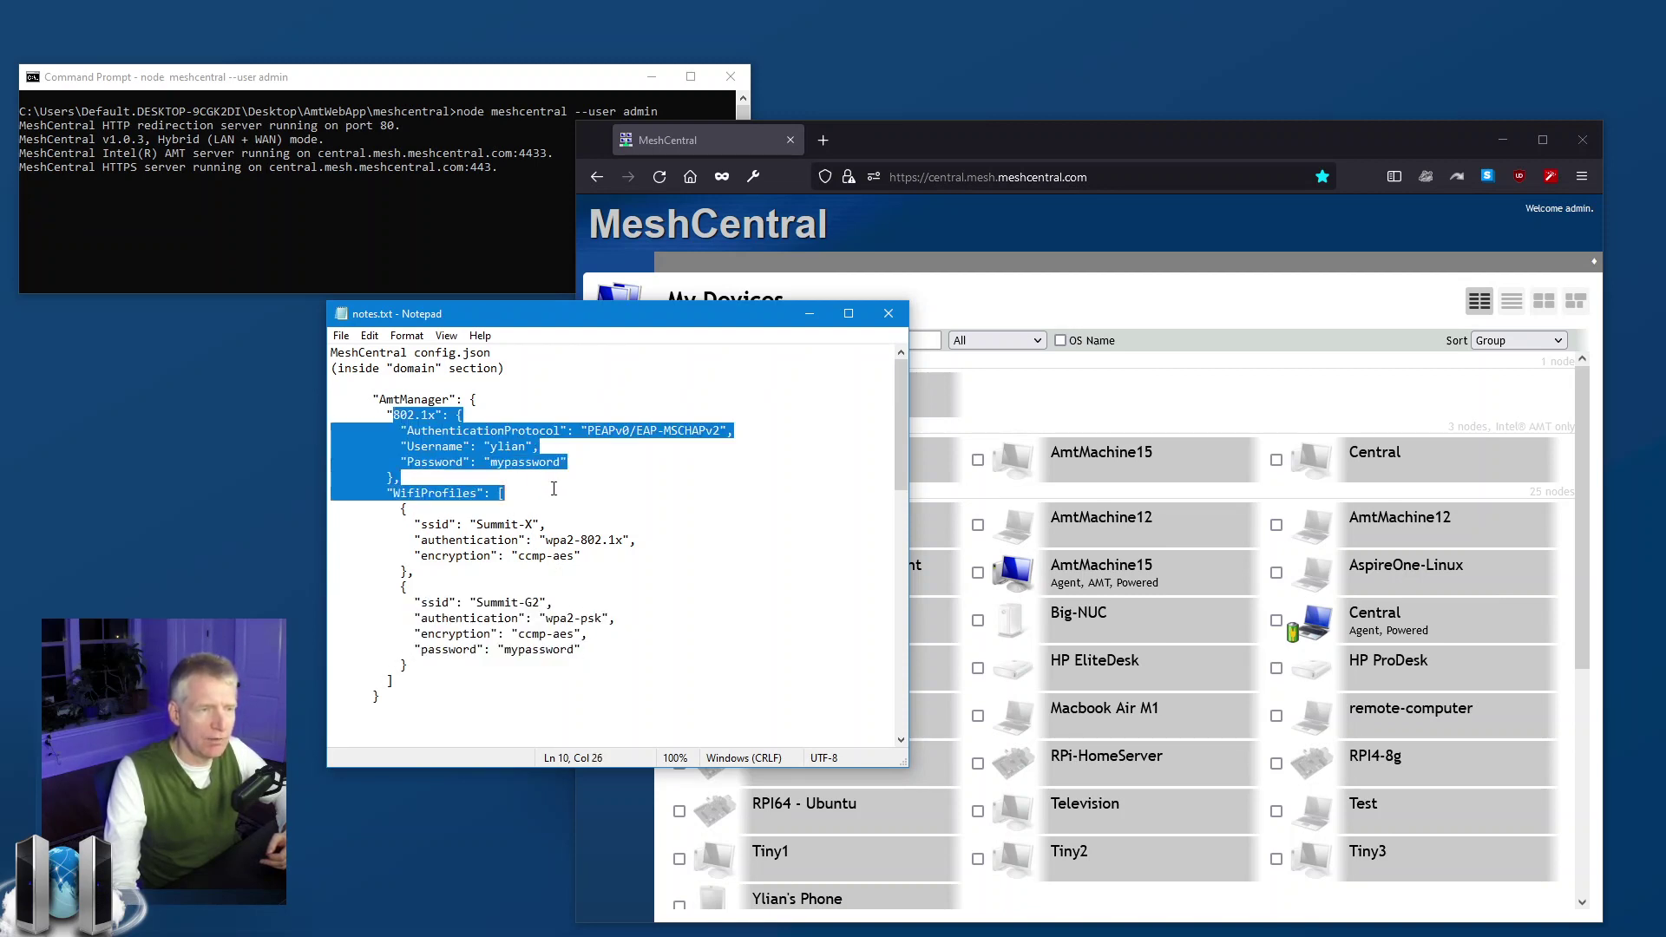
pyautogui.moveTo(415, 571); pyautogui.dragTo(332, 510)
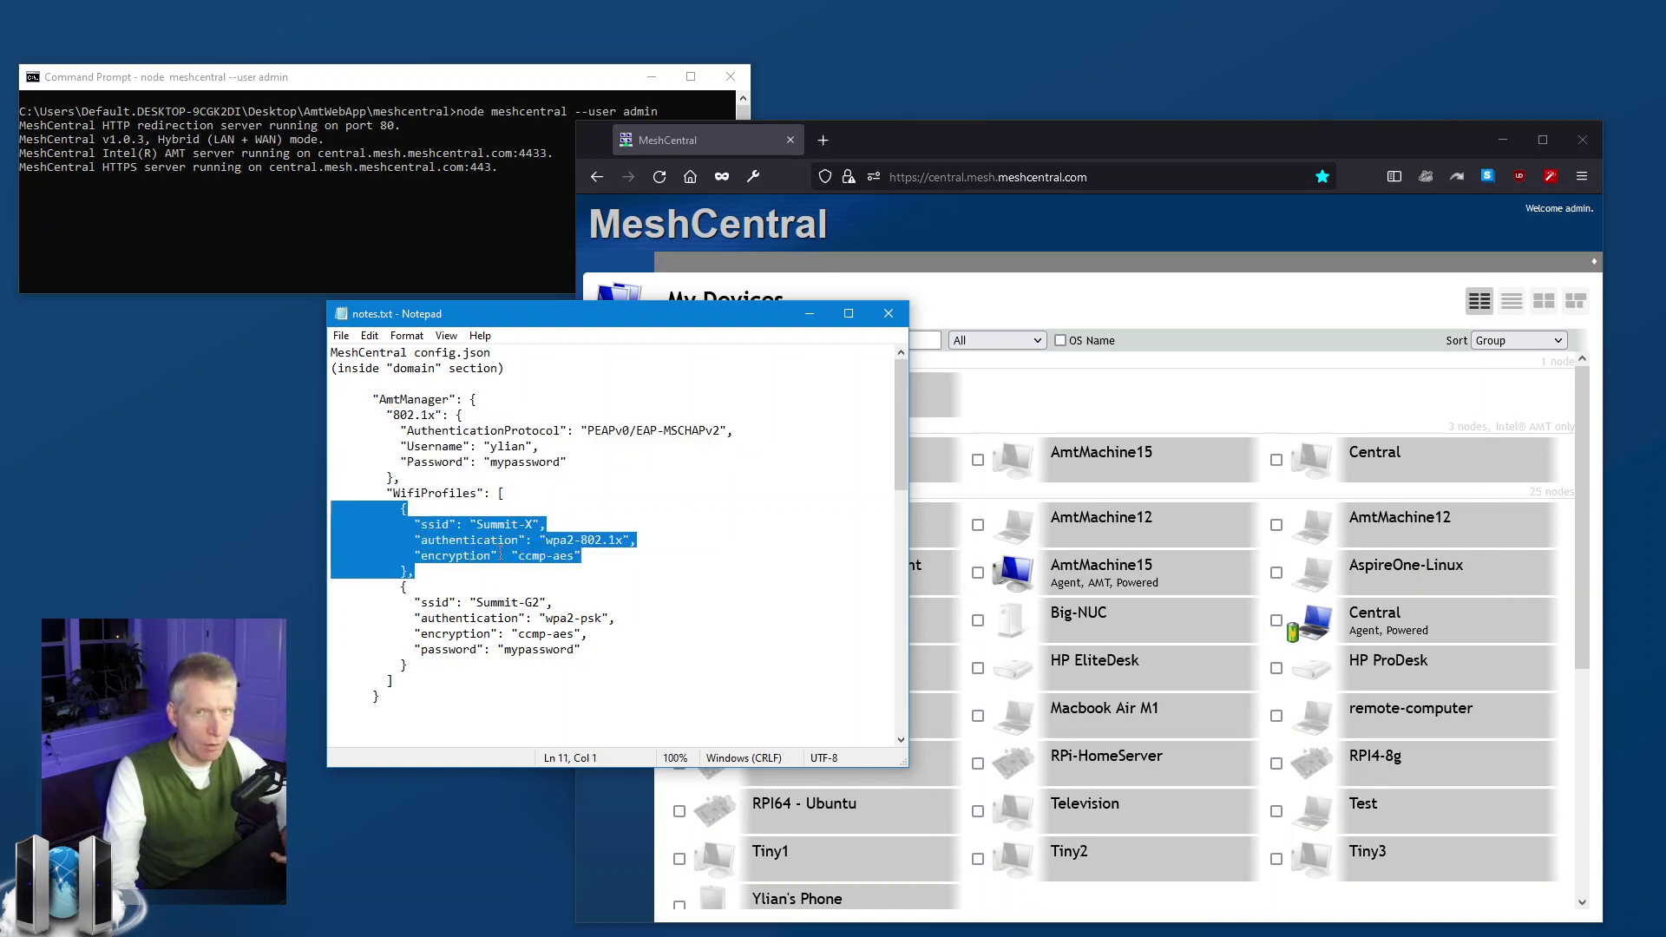
pyautogui.click(581, 539)
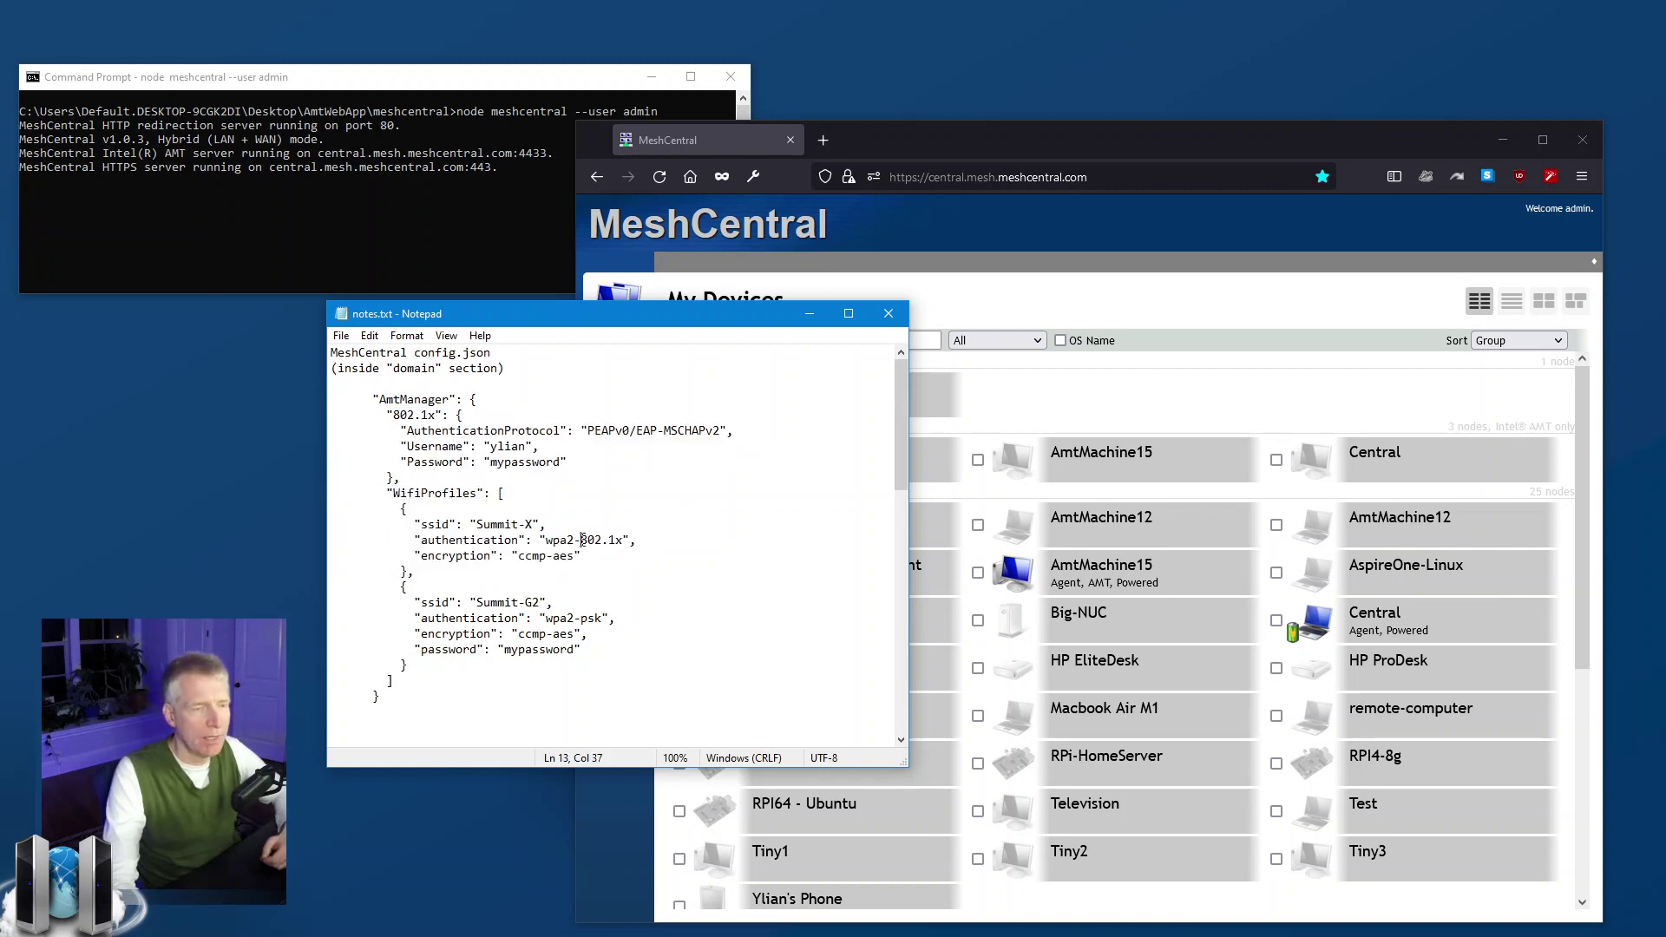
pyautogui.moveTo(457, 415); pyautogui.dragTo(408, 479)
pyautogui.click(487, 481)
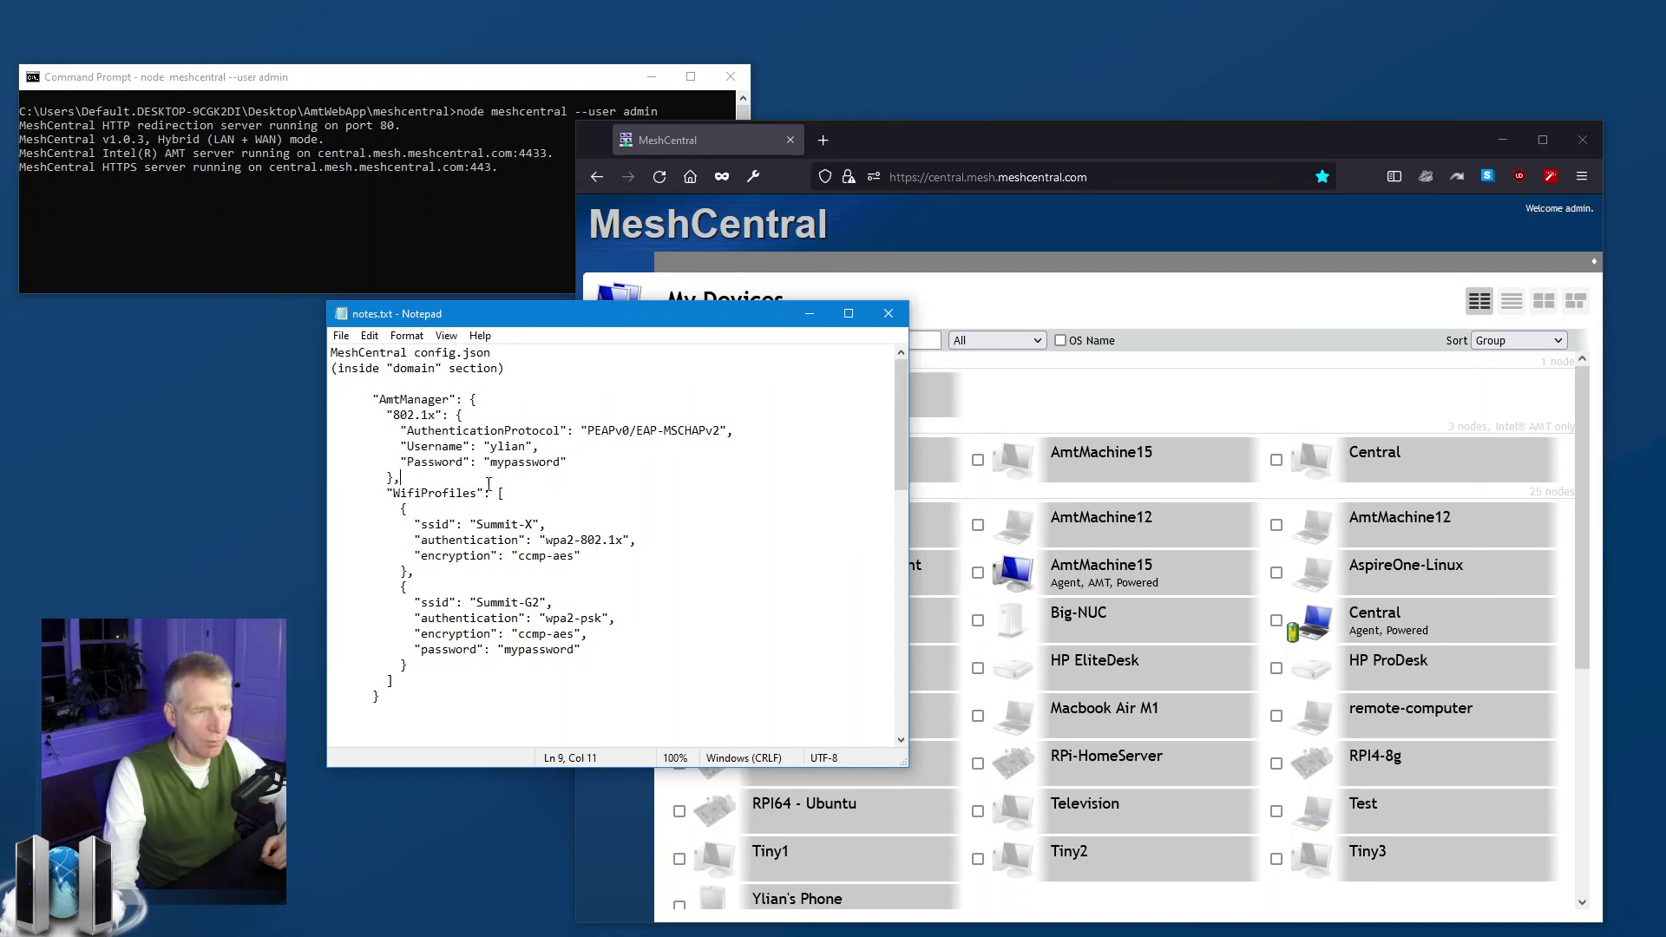
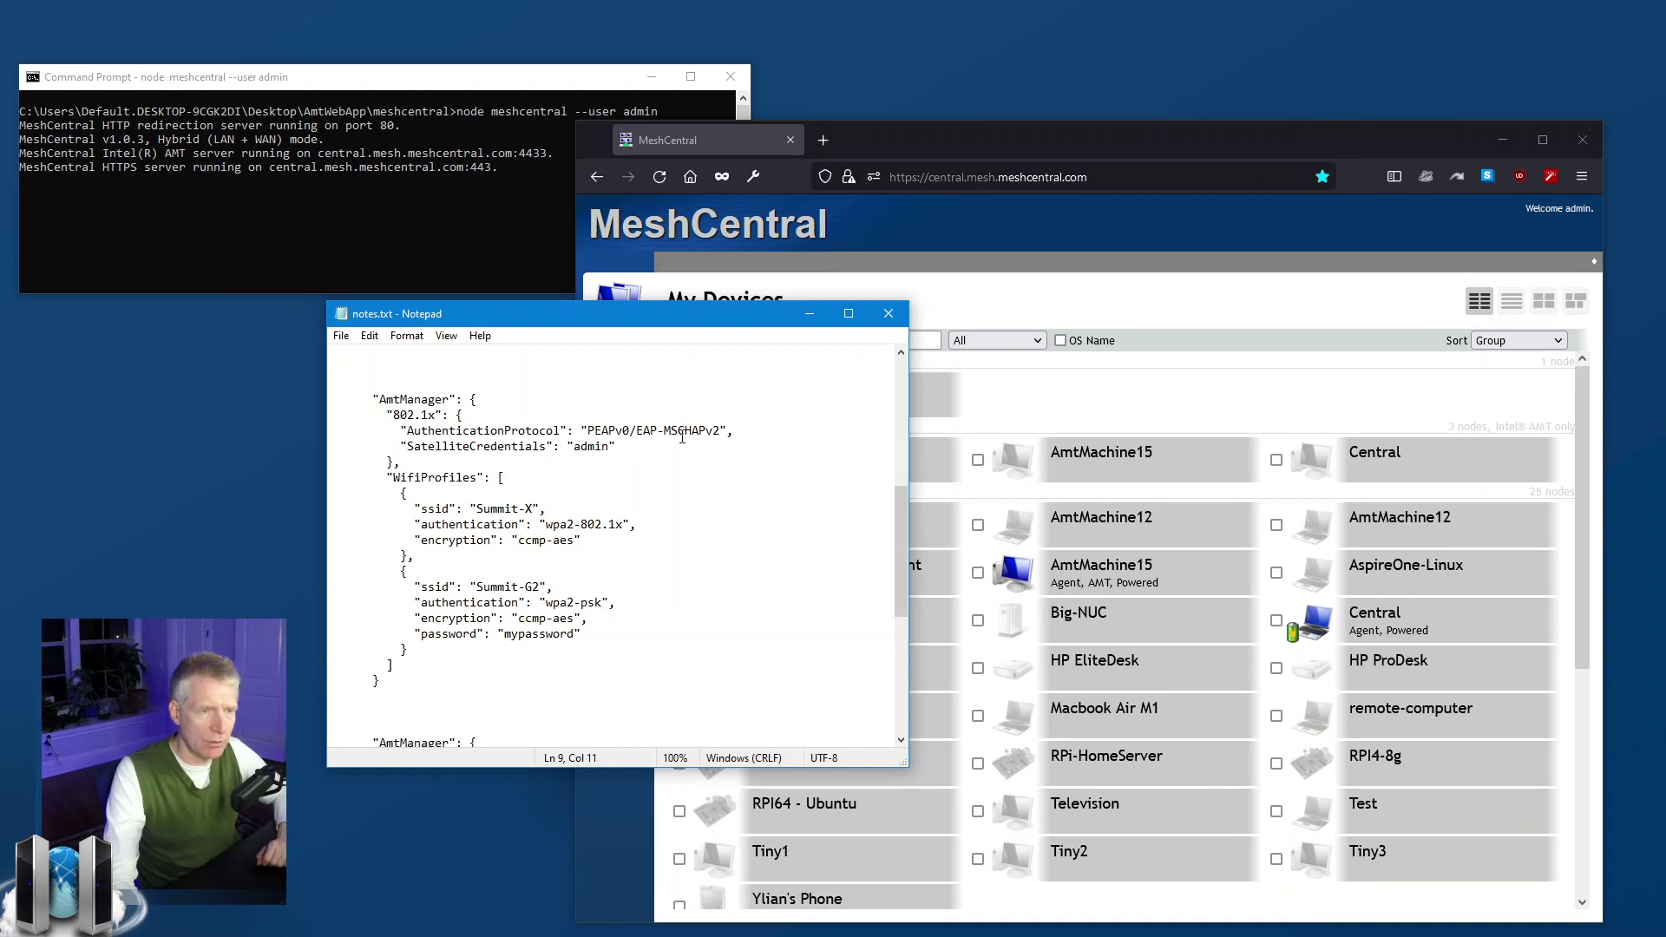
# - Compare the MSCHAPv2 protocol setting in the second AmtManager example with the username and password lines of the first example
pyautogui.moveTo(664, 430); pyautogui.dragTo(720, 428)
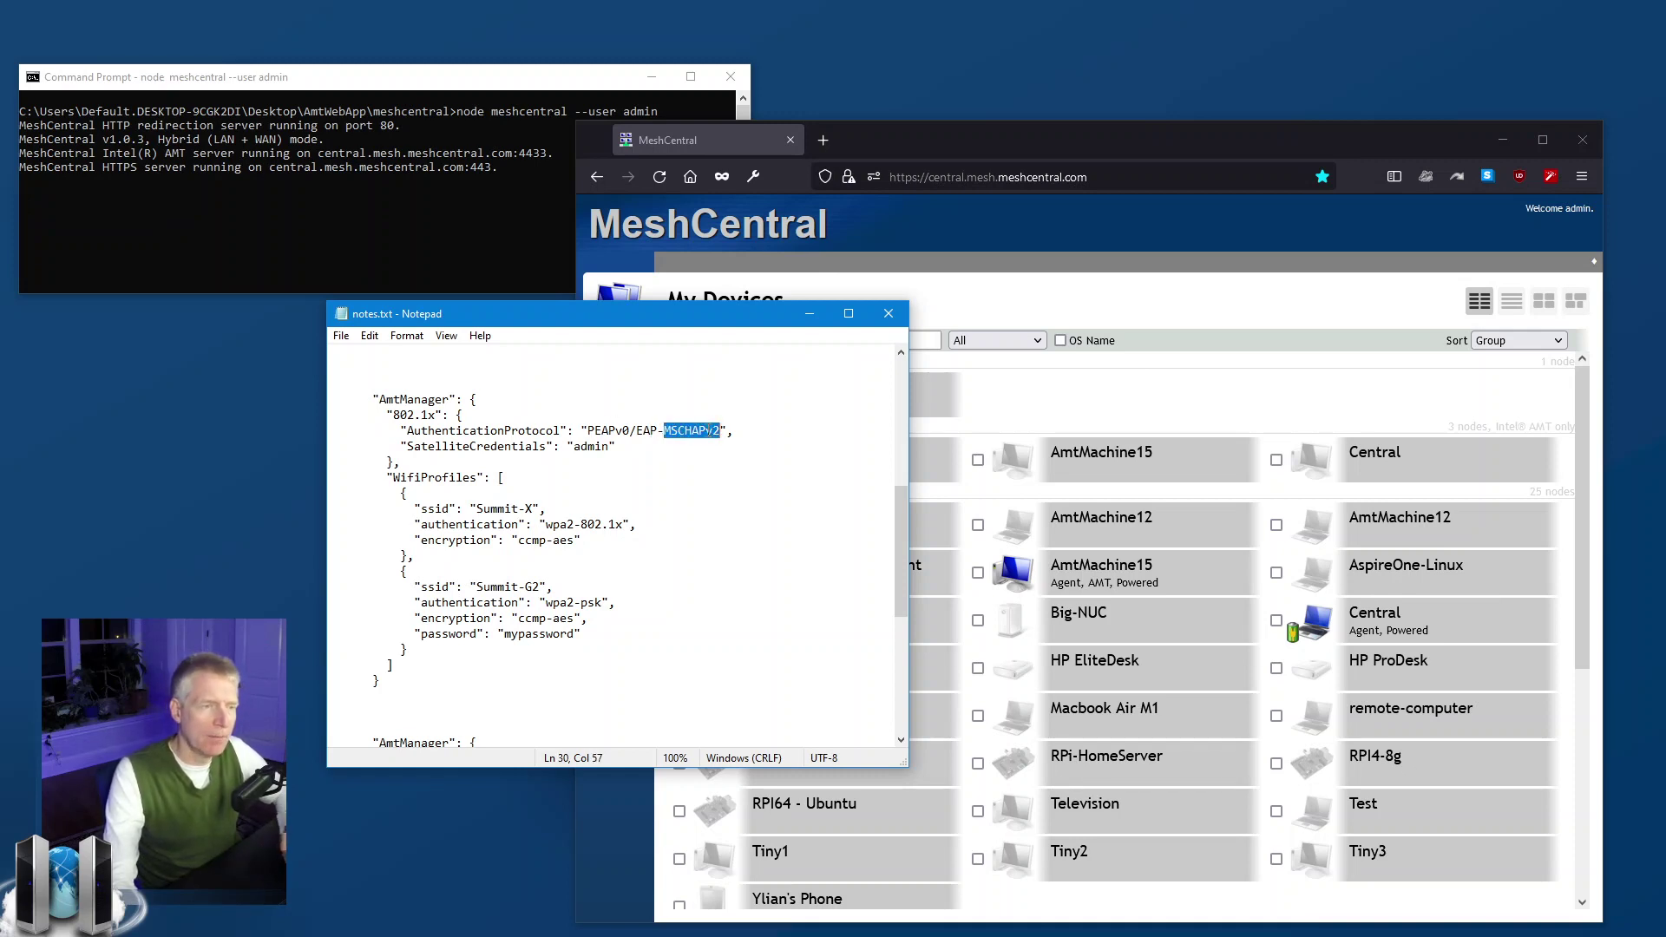
pyautogui.moveTo(400, 448); pyautogui.dragTo(317, 446)
pyautogui.scroll(6, 648, 452)
pyautogui.scroll(2, 647, 452)
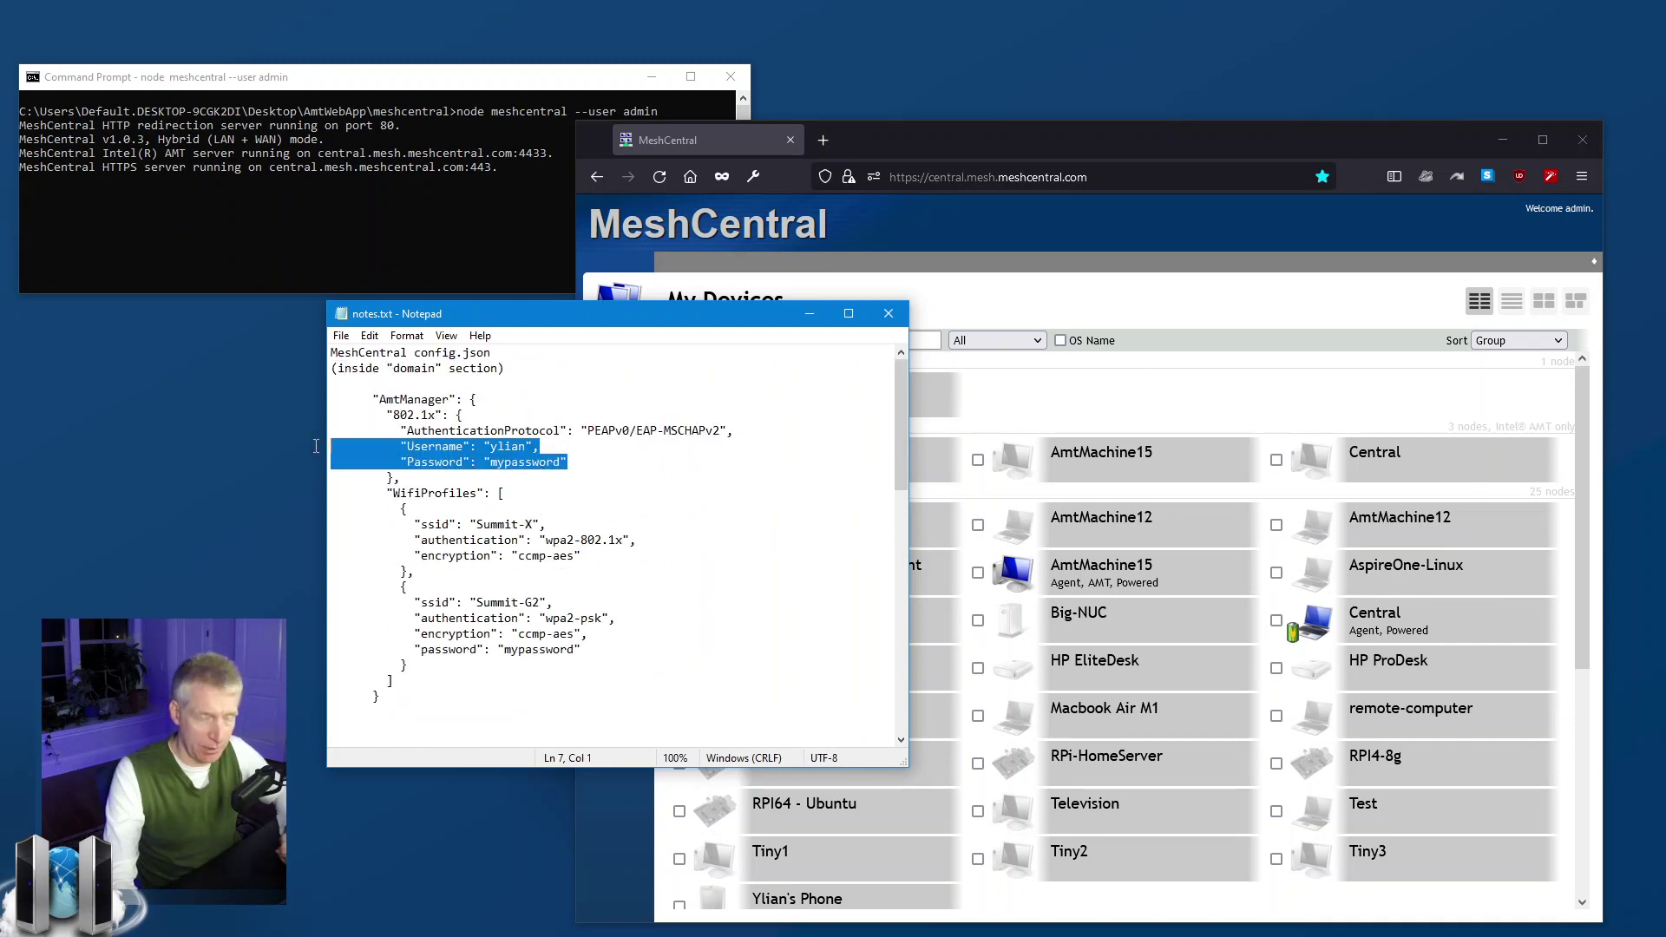
pyautogui.scroll(-4, 554, 485)
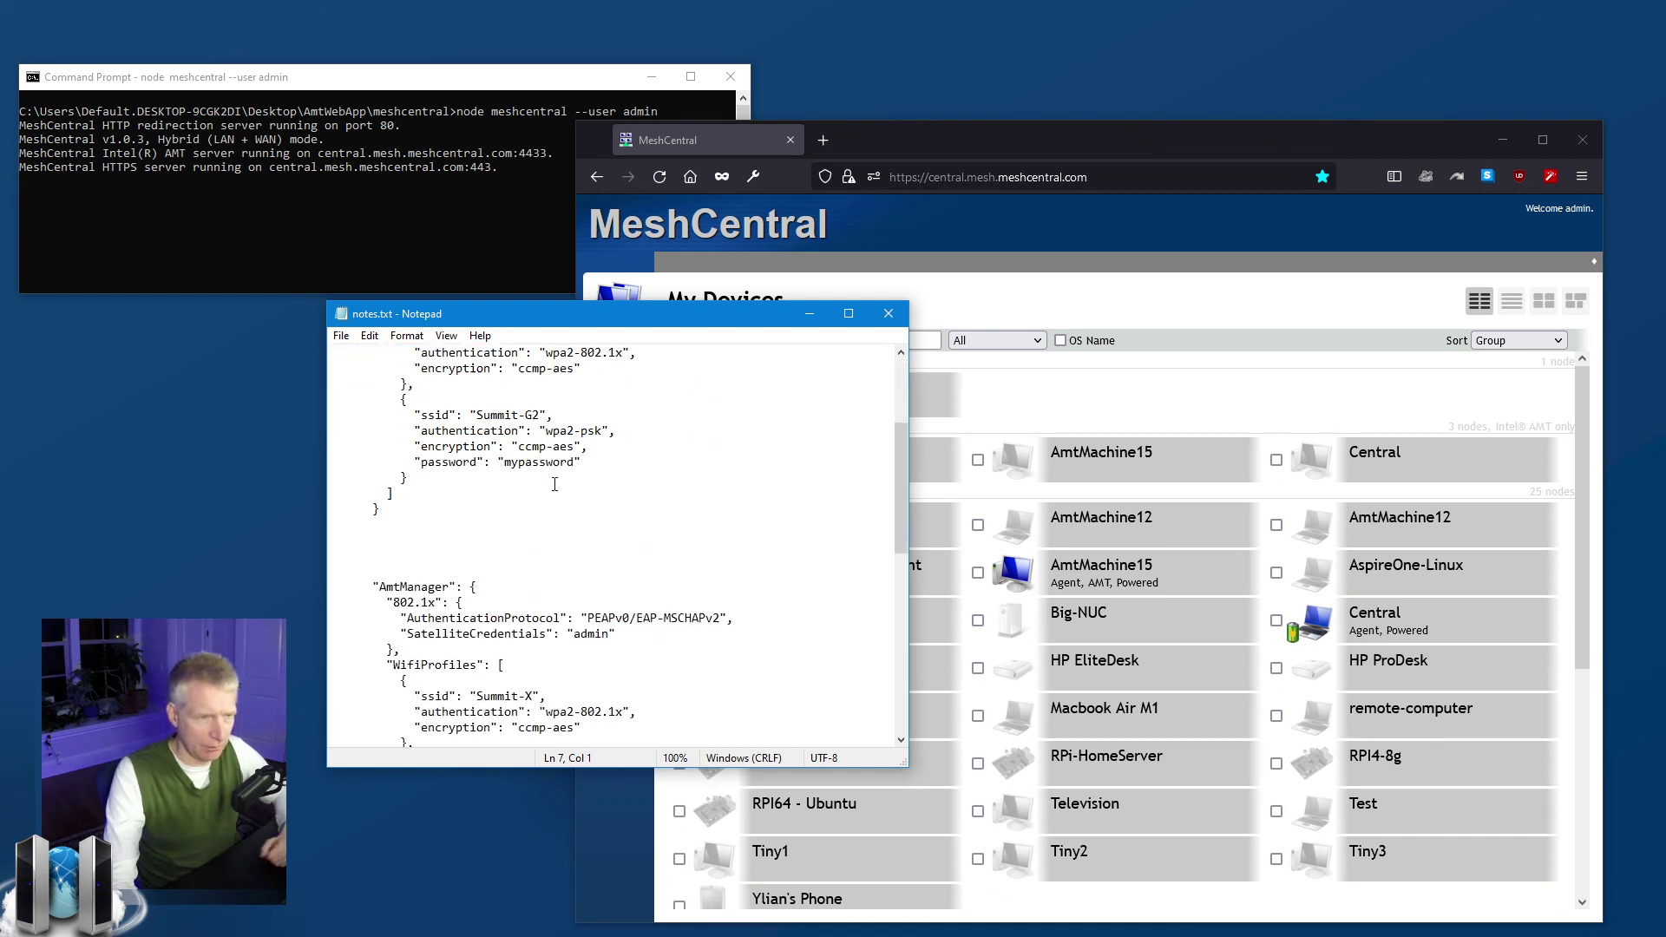
pyautogui.scroll(-4, 614, 528)
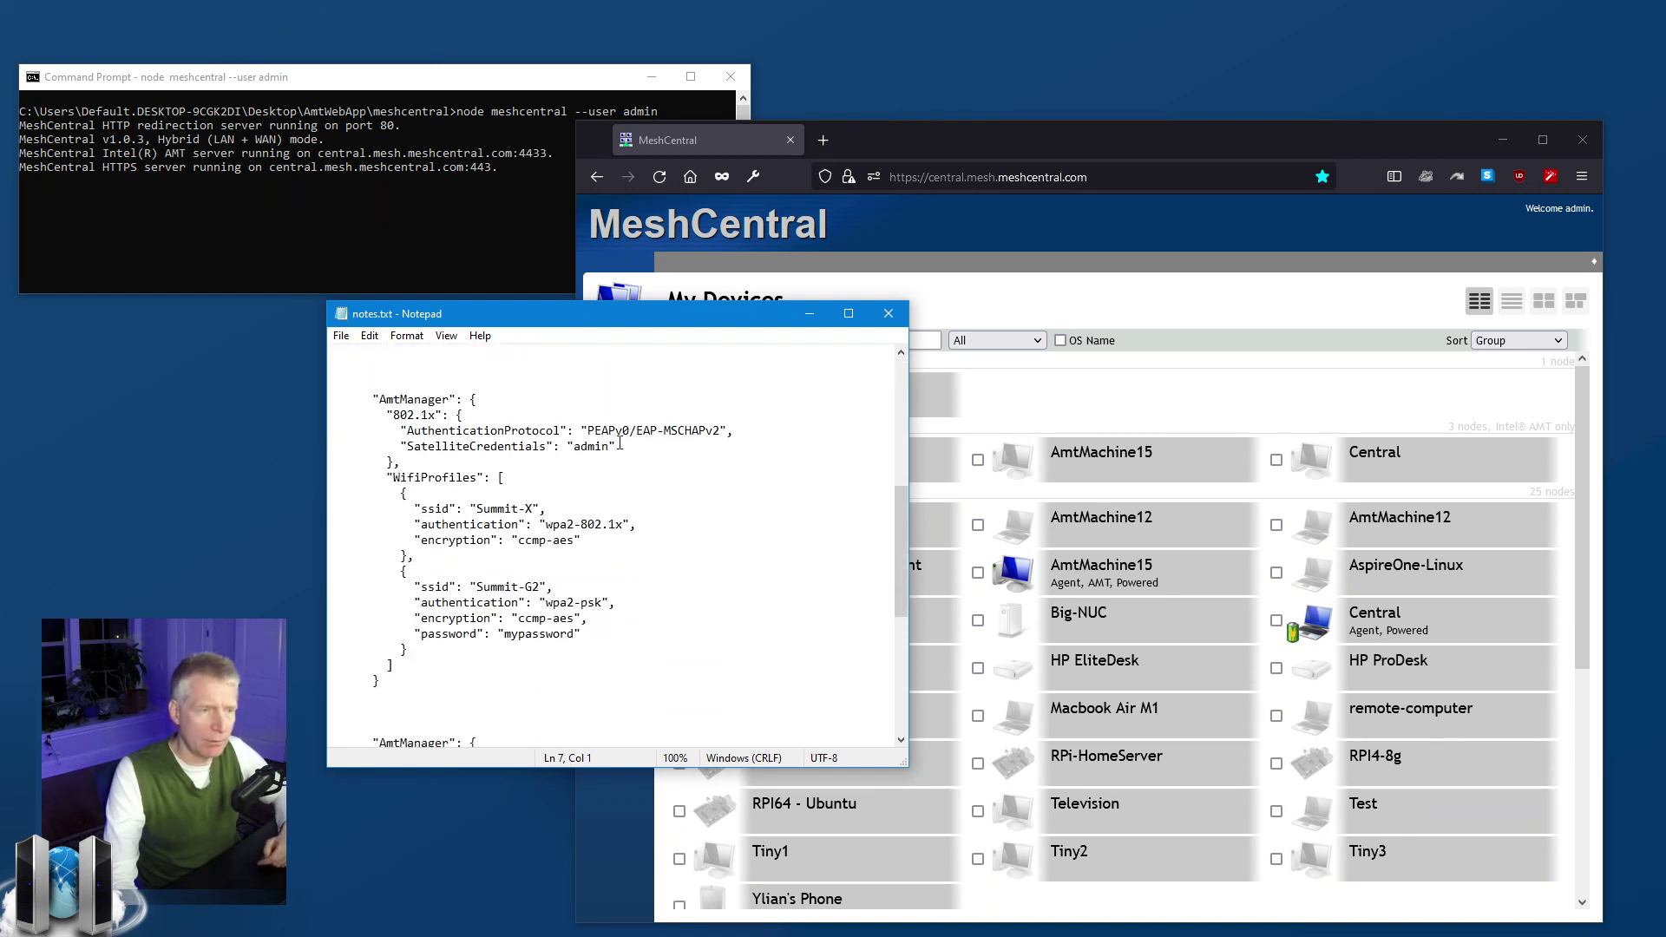
# - Examine the SatelliteCredentials line in the second AmtManager example and highlight its "admin" value
pyautogui.moveTo(619, 444); pyautogui.dragTo(330, 442)
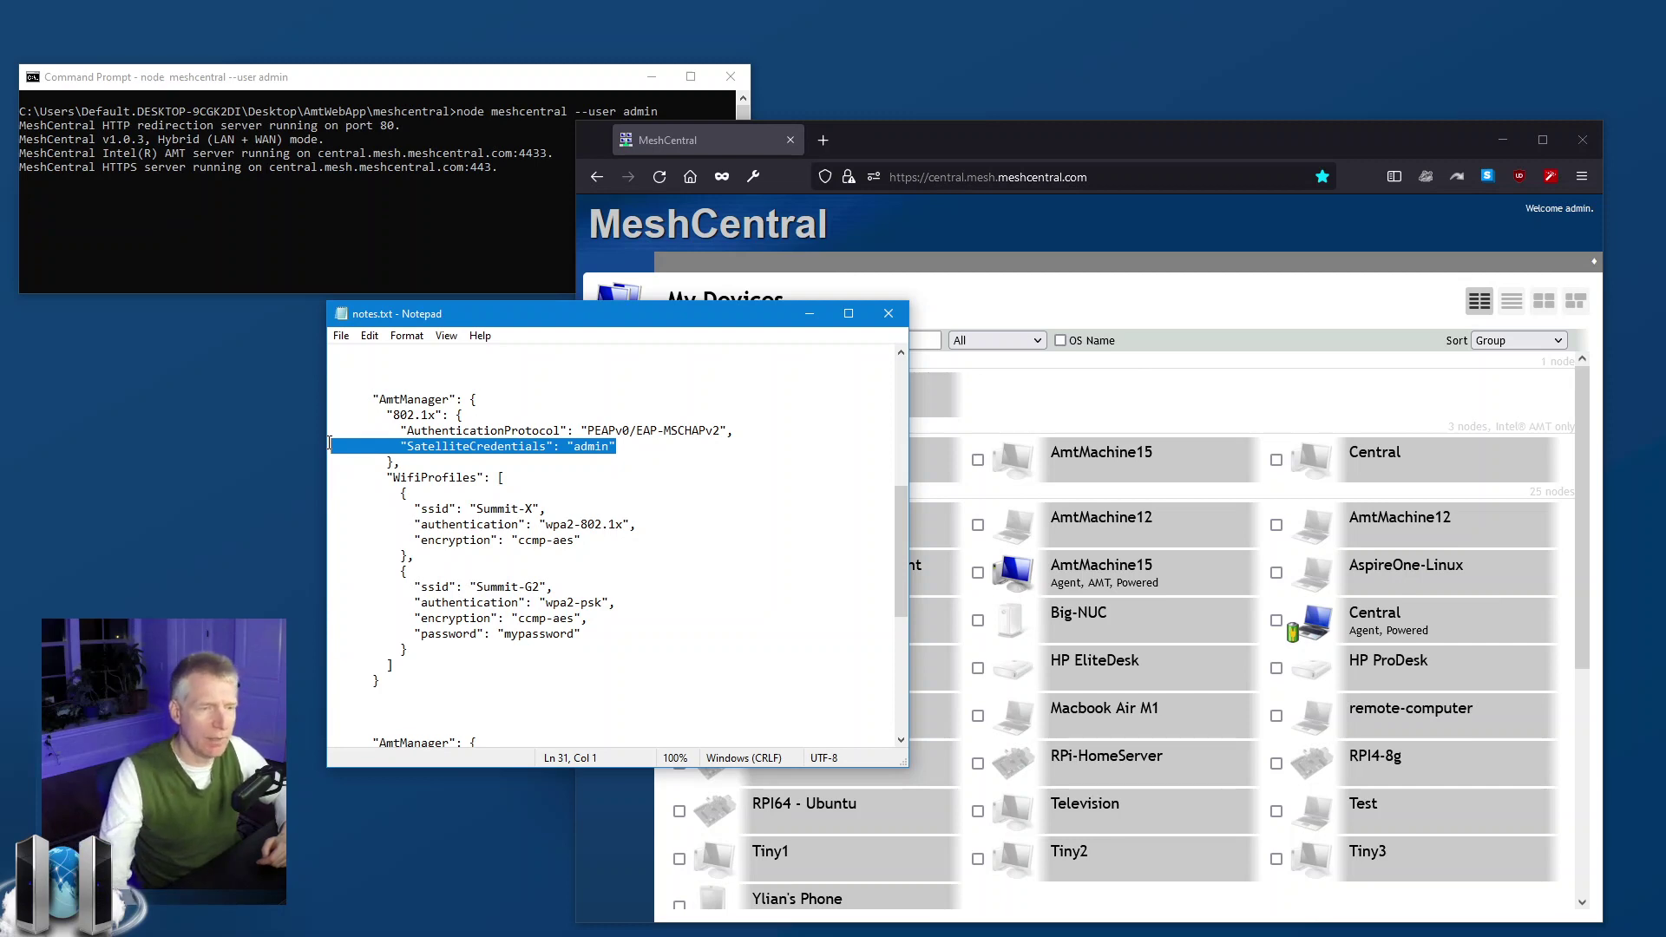
pyautogui.click(471, 448)
pyautogui.moveTo(400, 446); pyautogui.dragTo(624, 446)
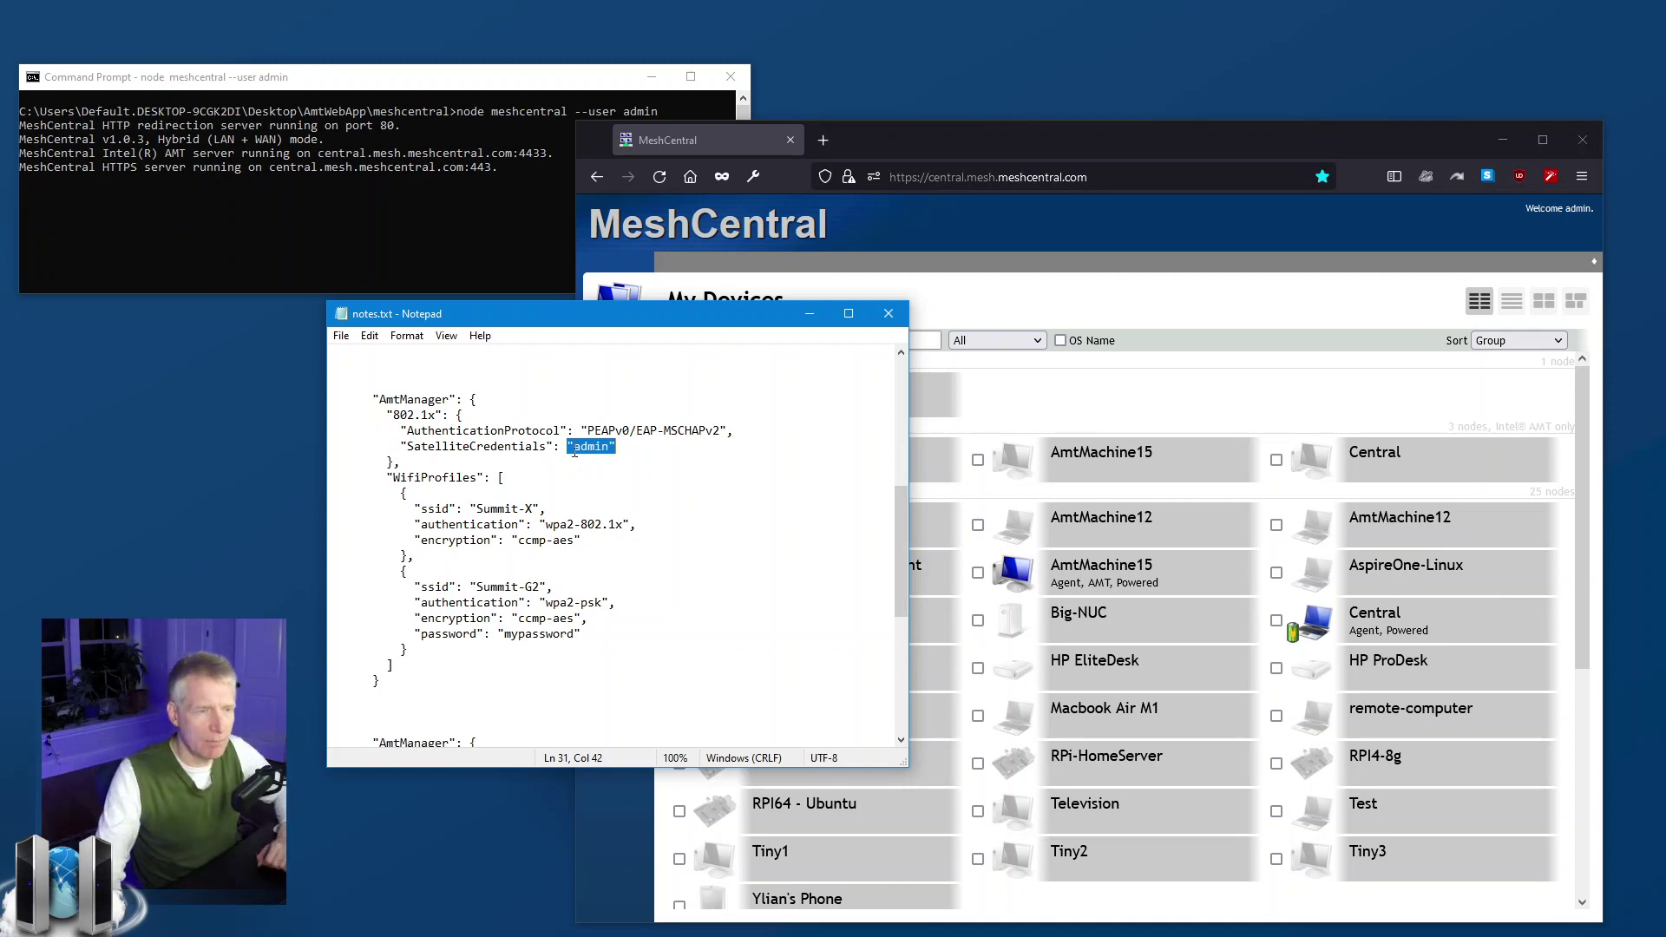
pyautogui.moveTo(568, 447); pyautogui.dragTo(401, 451)
pyautogui.click(625, 446)
pyautogui.click(621, 446)
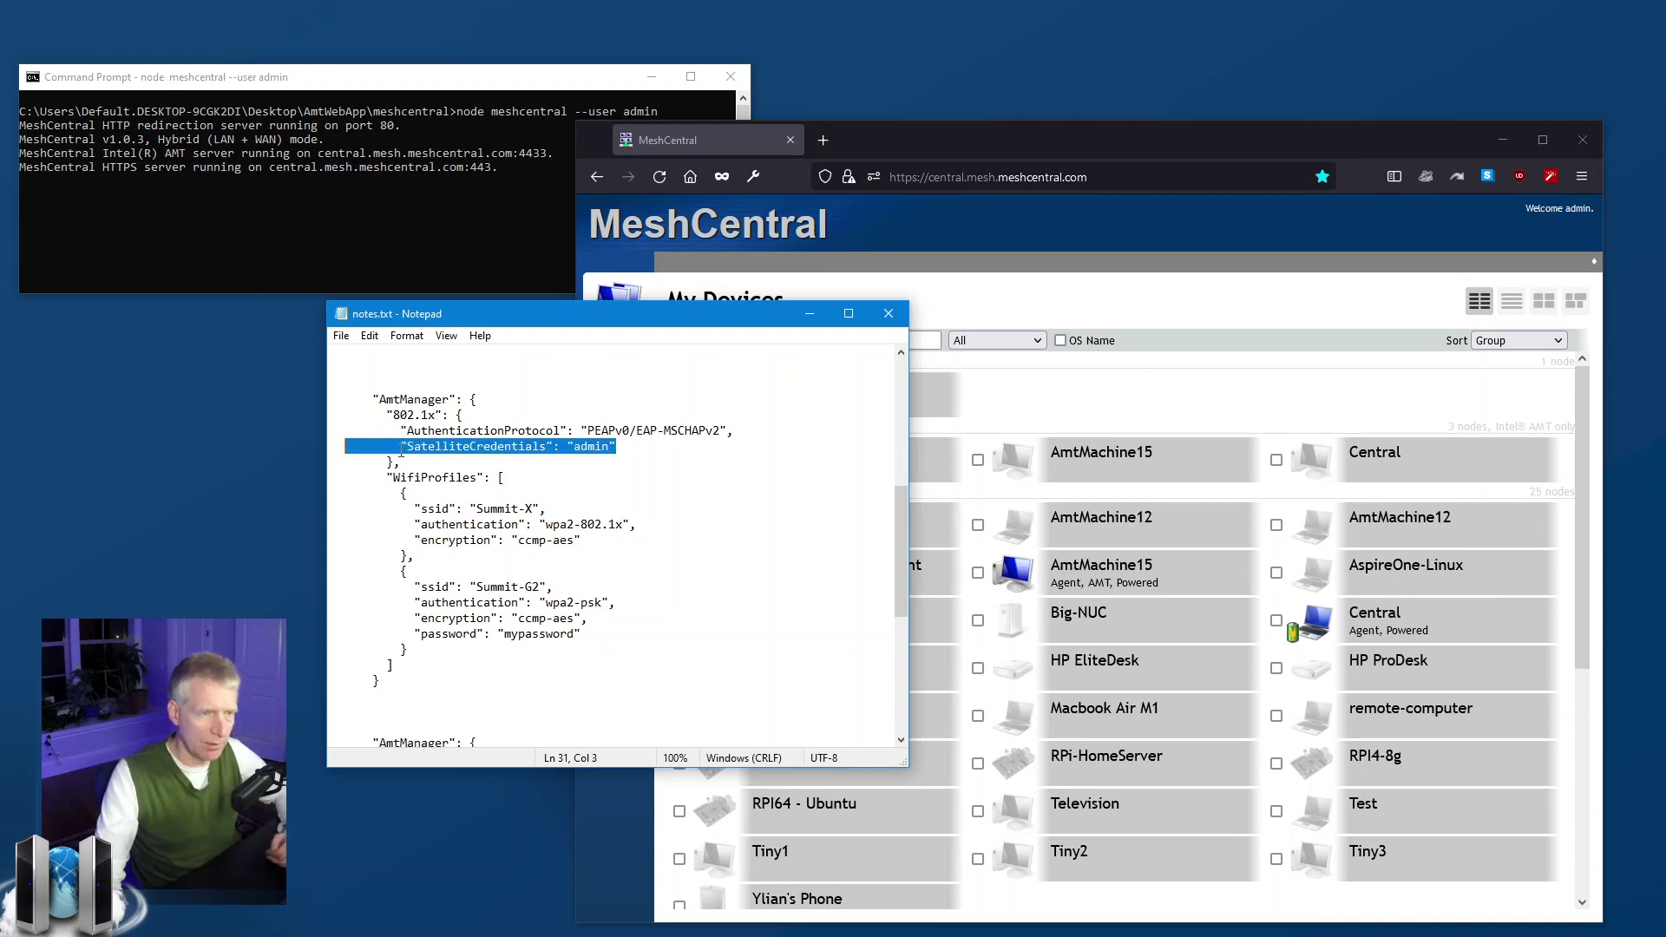
pyautogui.click(463, 446)
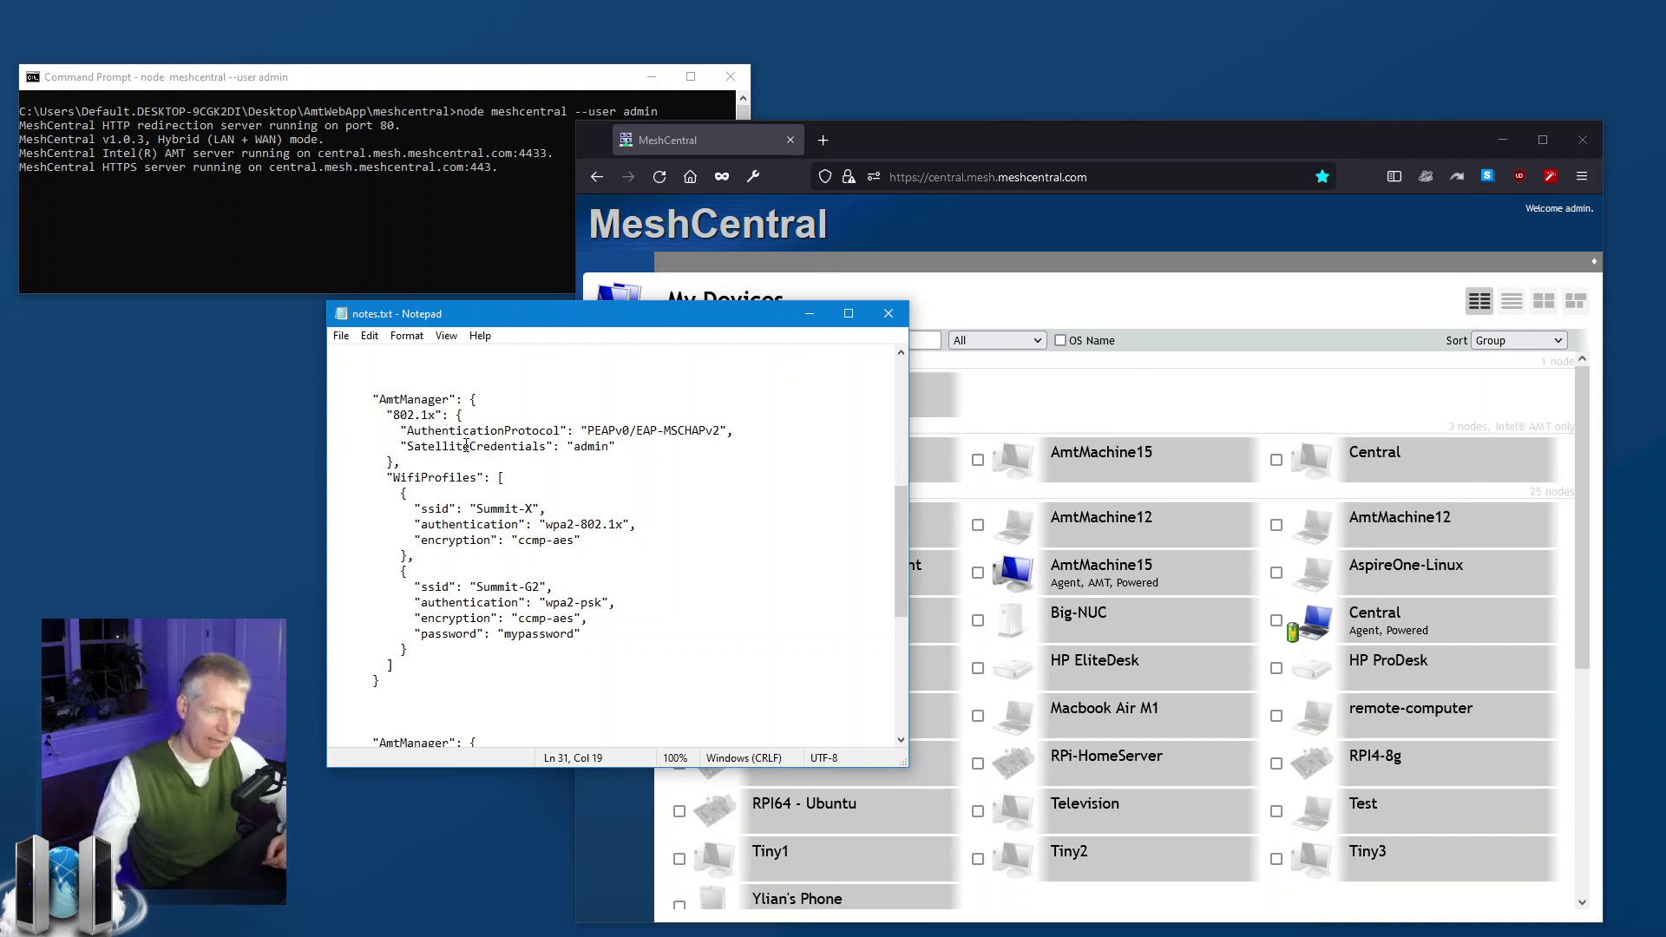
pyautogui.moveTo(573, 446); pyautogui.dragTo(612, 444)
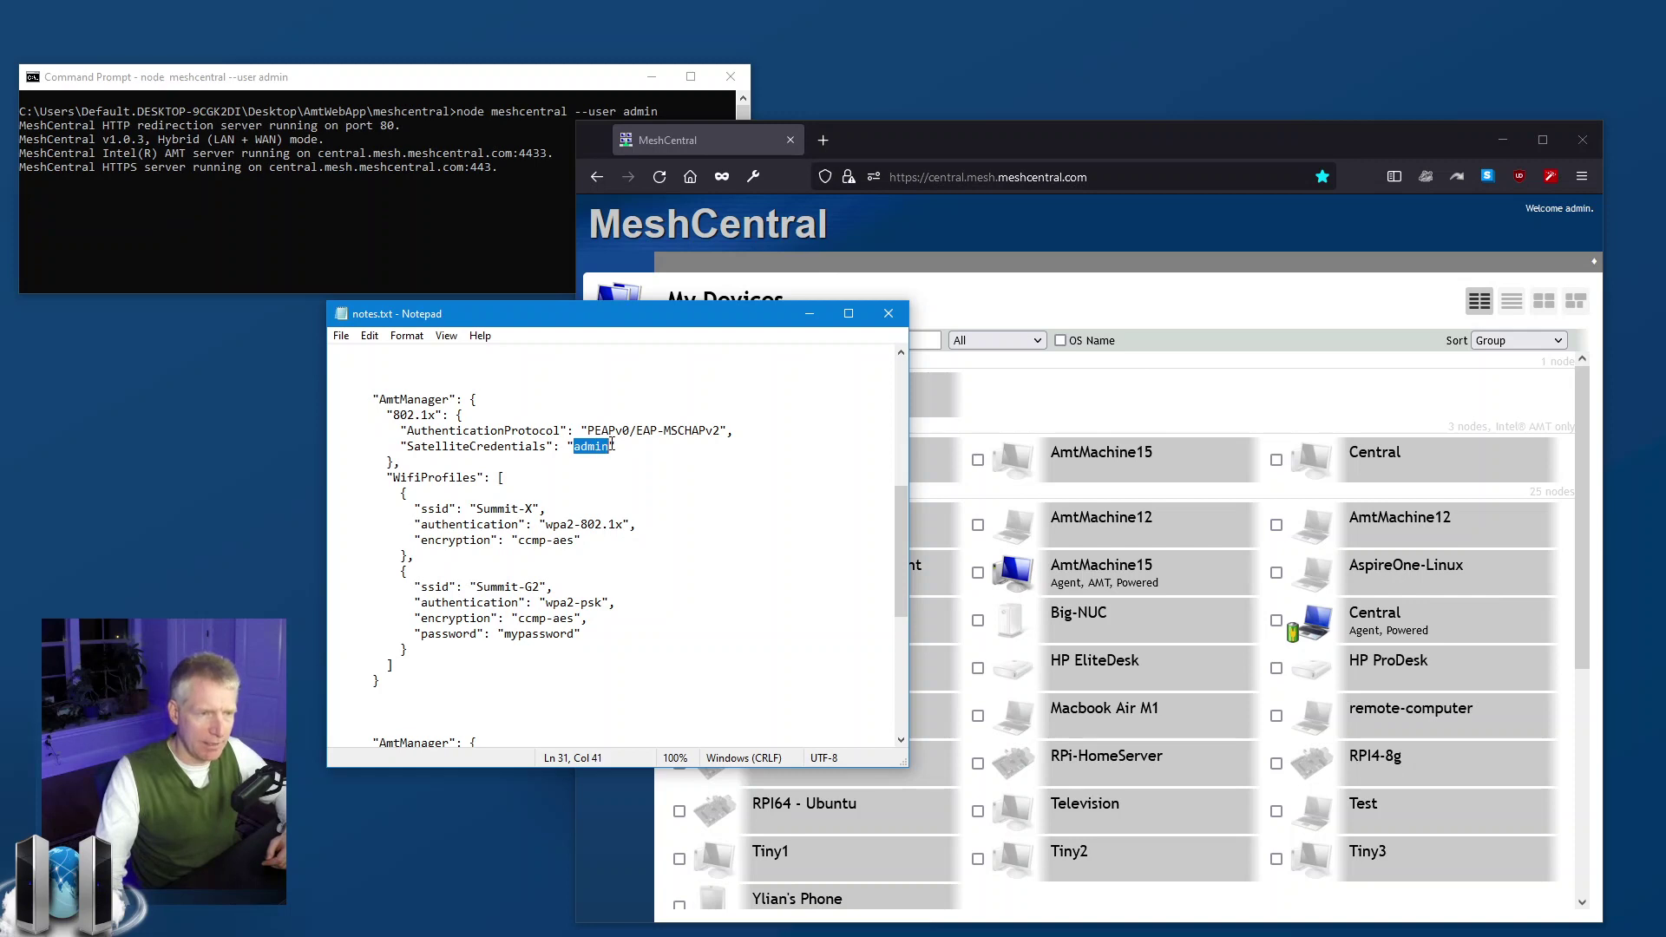
pyautogui.click(613, 444)
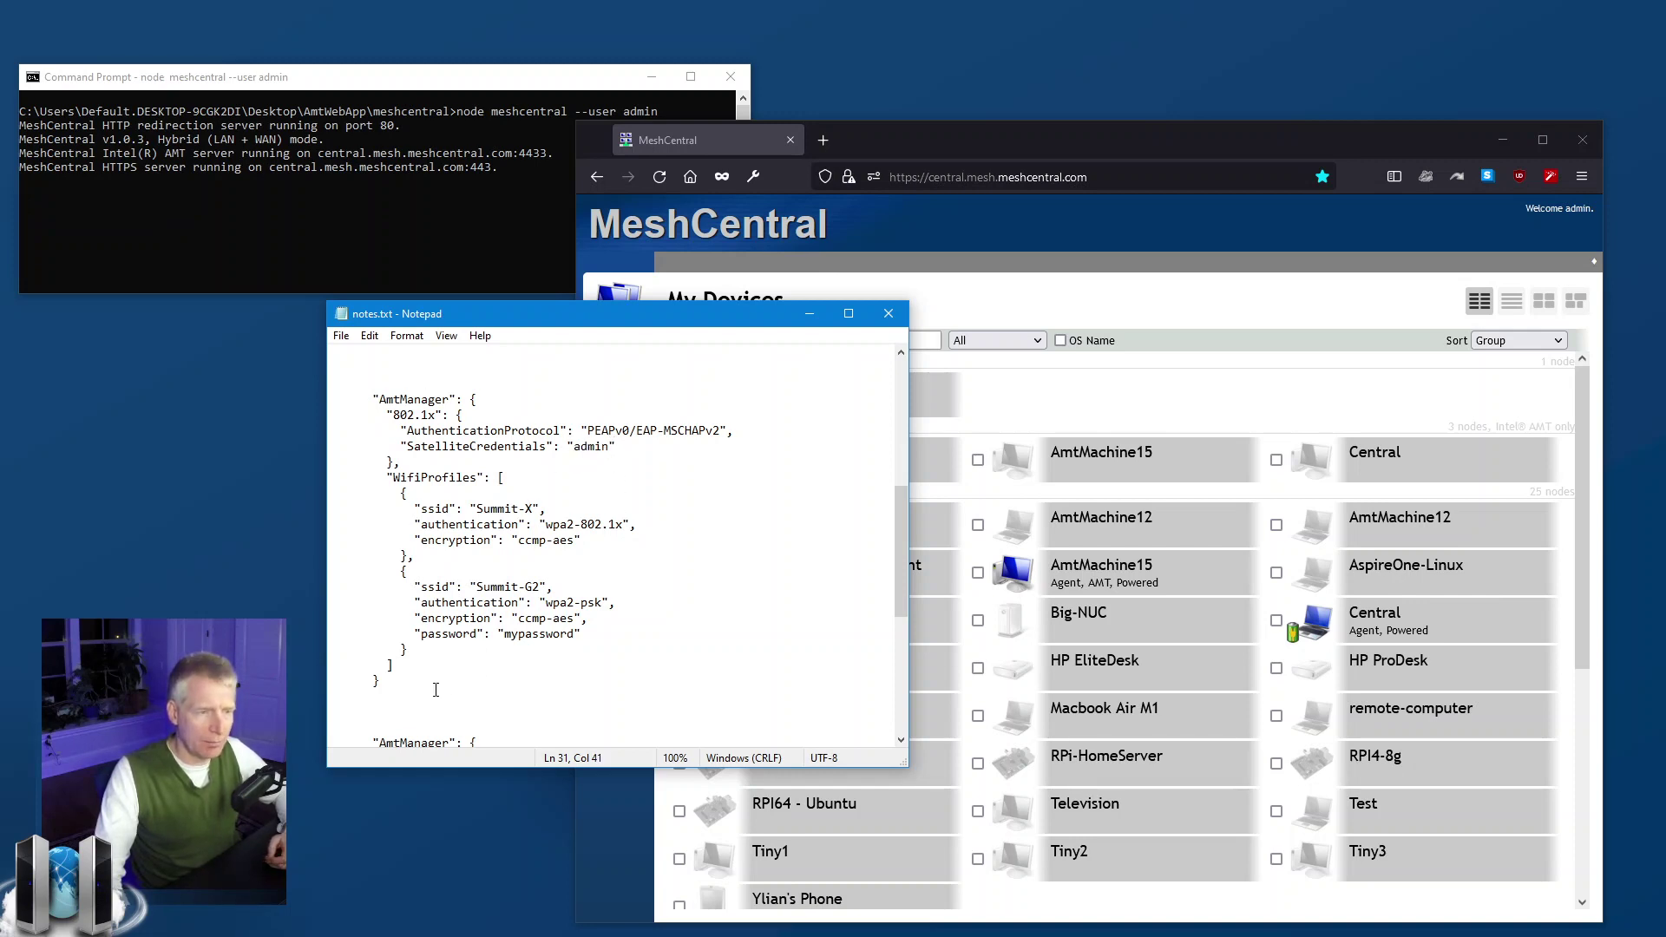
# - Highlight the second AmtManager example as a whole, followed by the "wpa2-802.1x" authentication value of its Summit-X Wi-Fi profile
pyautogui.moveTo(438, 686); pyautogui.dragTo(286, 398)
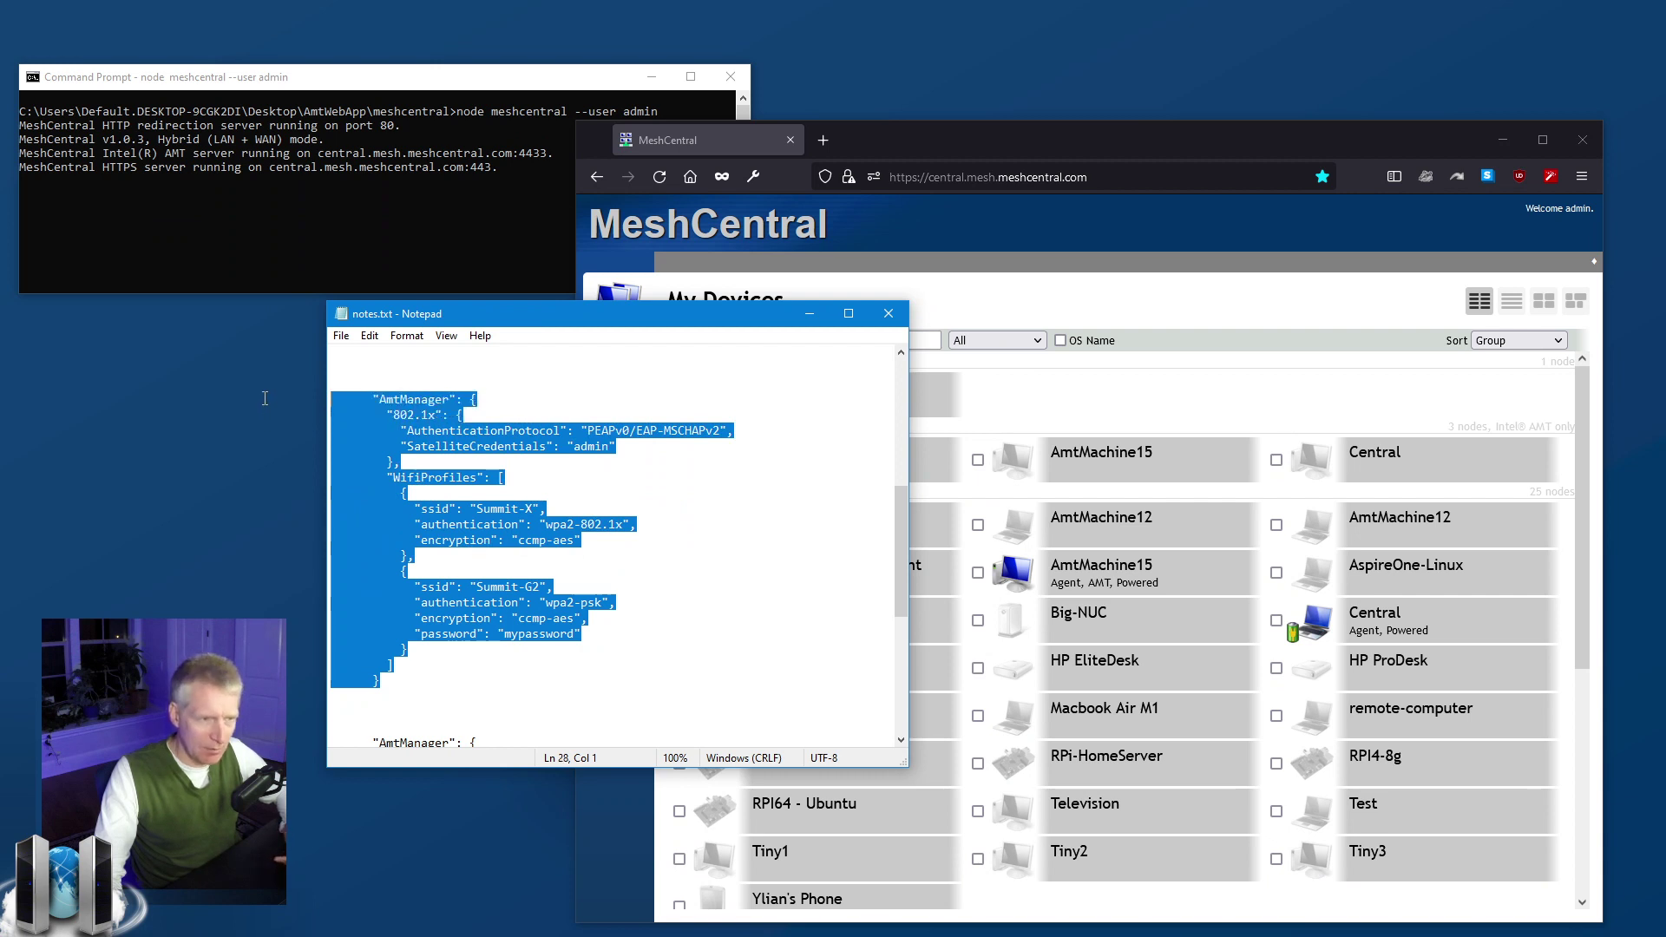
pyautogui.click(444, 465)
pyautogui.moveTo(322, 477); pyautogui.dragTo(267, 423)
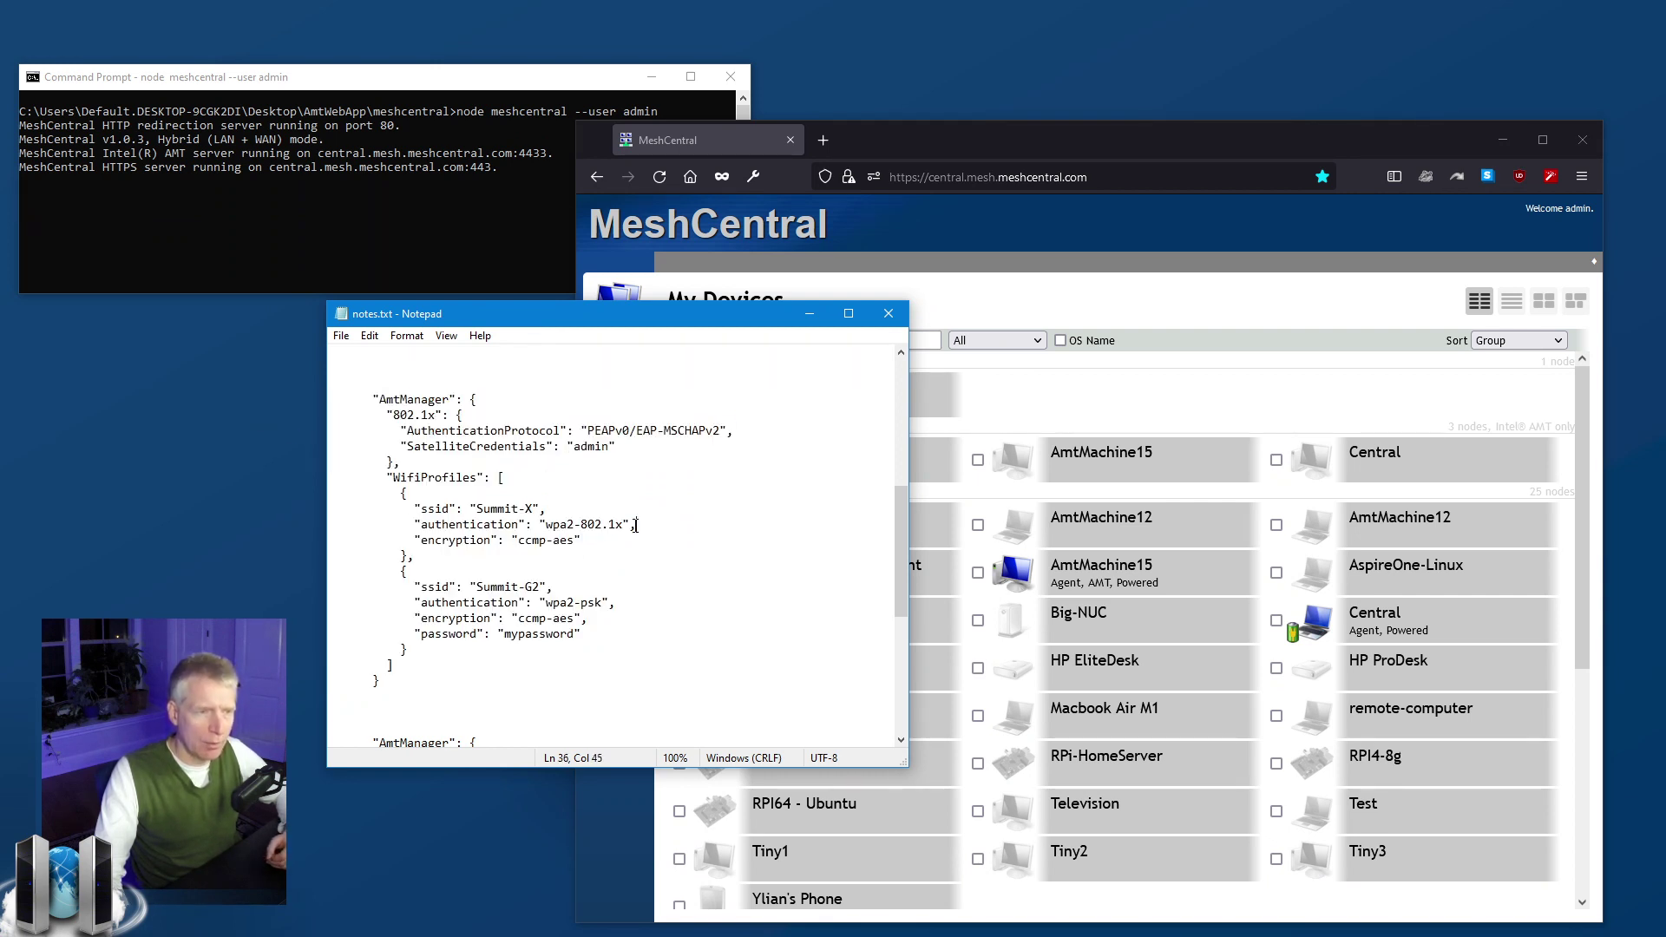
pyautogui.doubleClick(598, 523)
pyautogui.moveTo(428, 477); pyautogui.dragTo(638, 525)
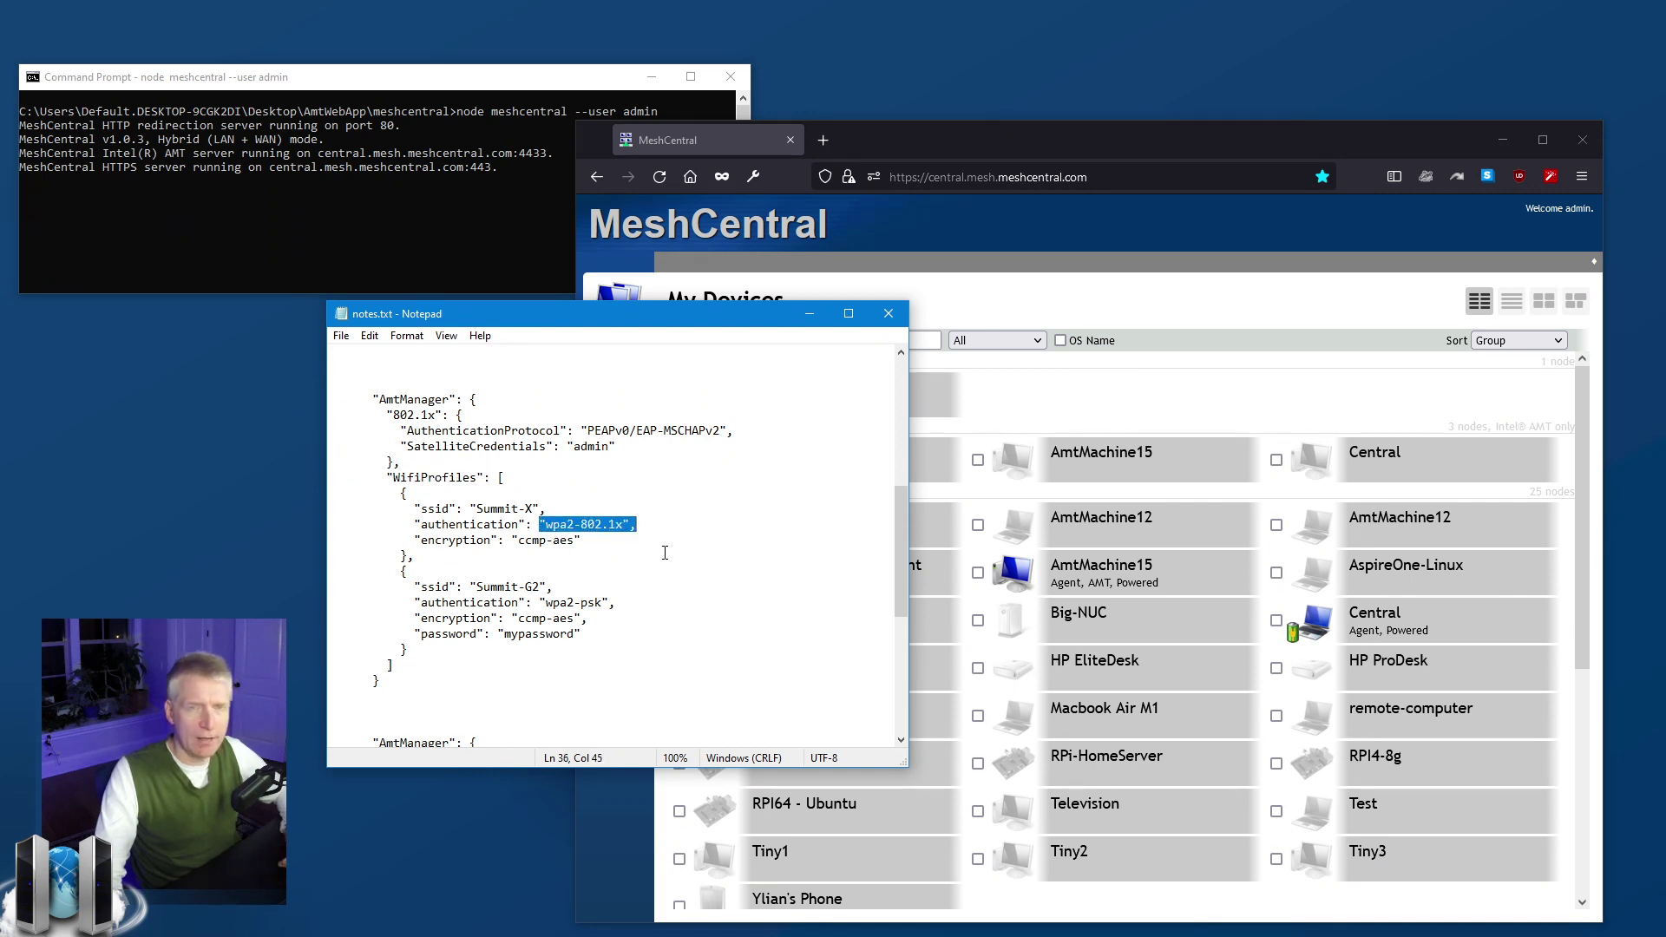
# - Examine the 802.1x block of the second example, highlighting the MSCHAPv2 part of the protocol and the SatelliteCredentials "admin" entry
pyautogui.moveTo(401, 462); pyautogui.dragTo(393, 436)
pyautogui.click(458, 448)
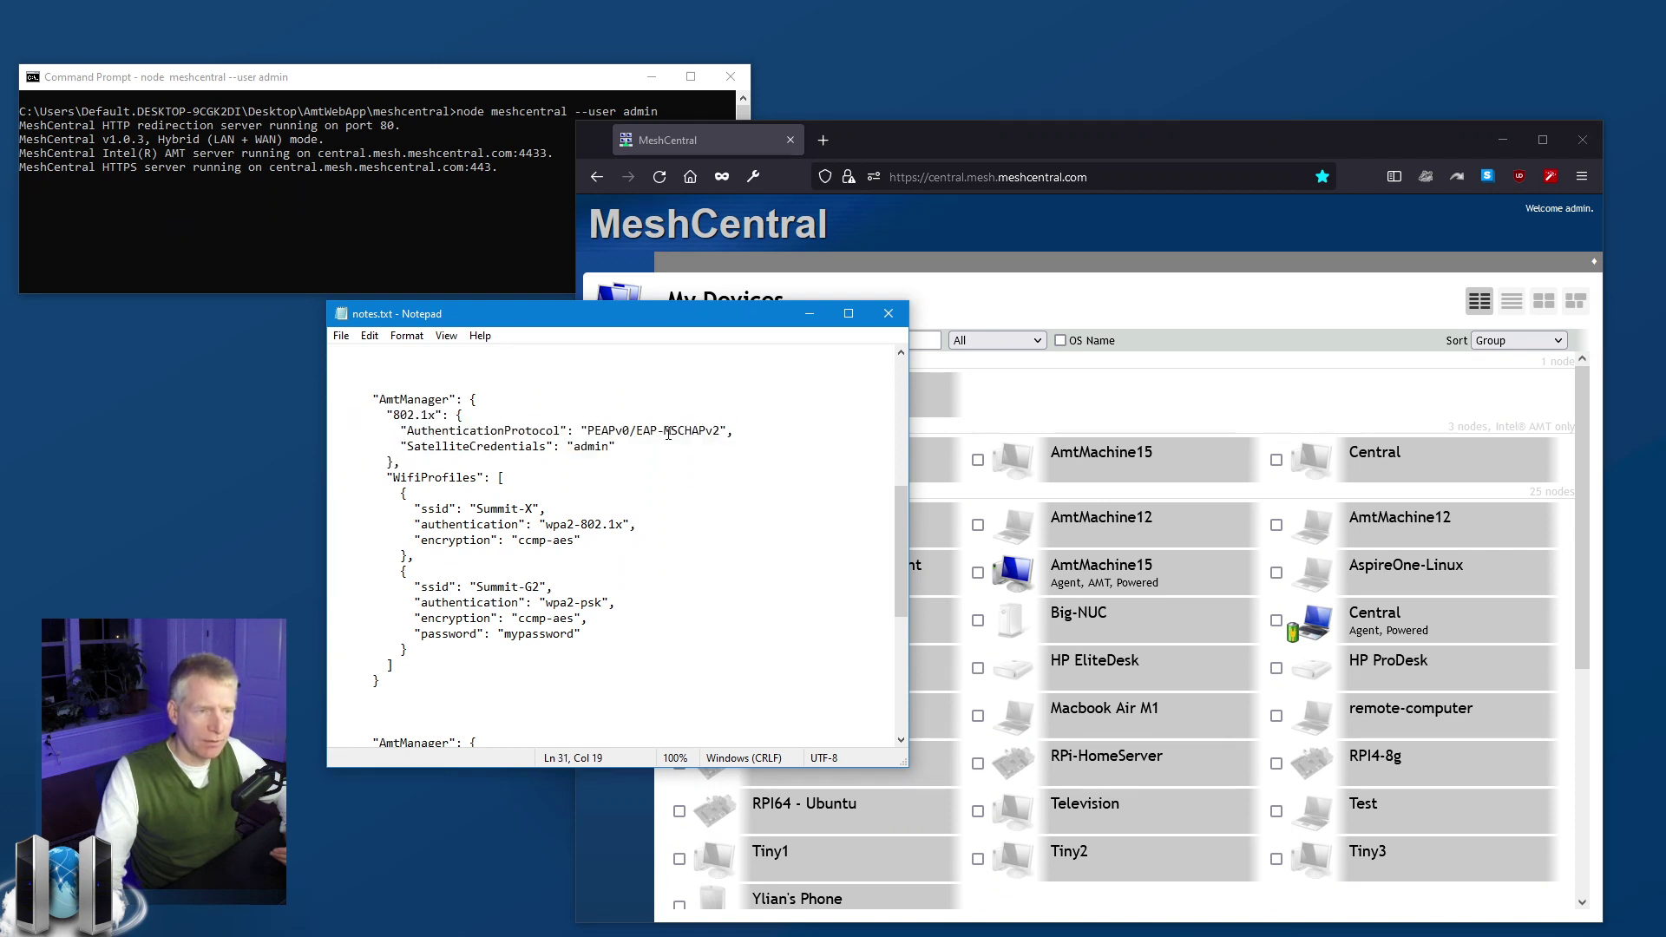
pyautogui.moveTo(664, 430); pyautogui.dragTo(736, 431)
pyautogui.moveTo(617, 447); pyautogui.dragTo(401, 447)
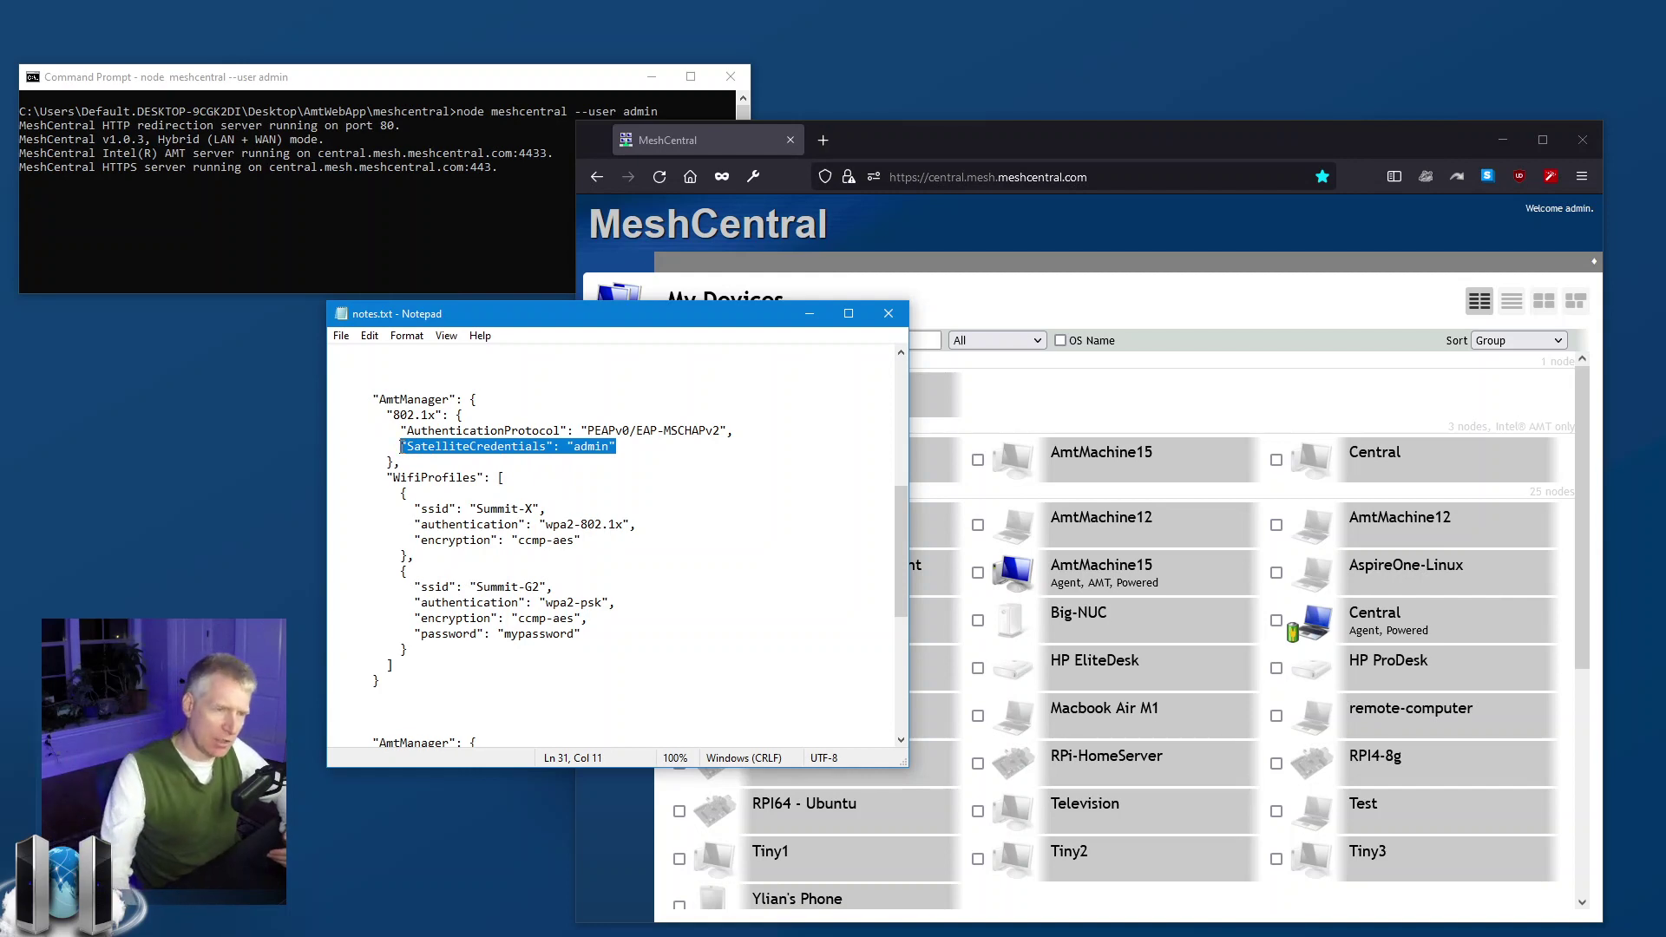
pyautogui.moveTo(617, 447); pyautogui.dragTo(568, 447)
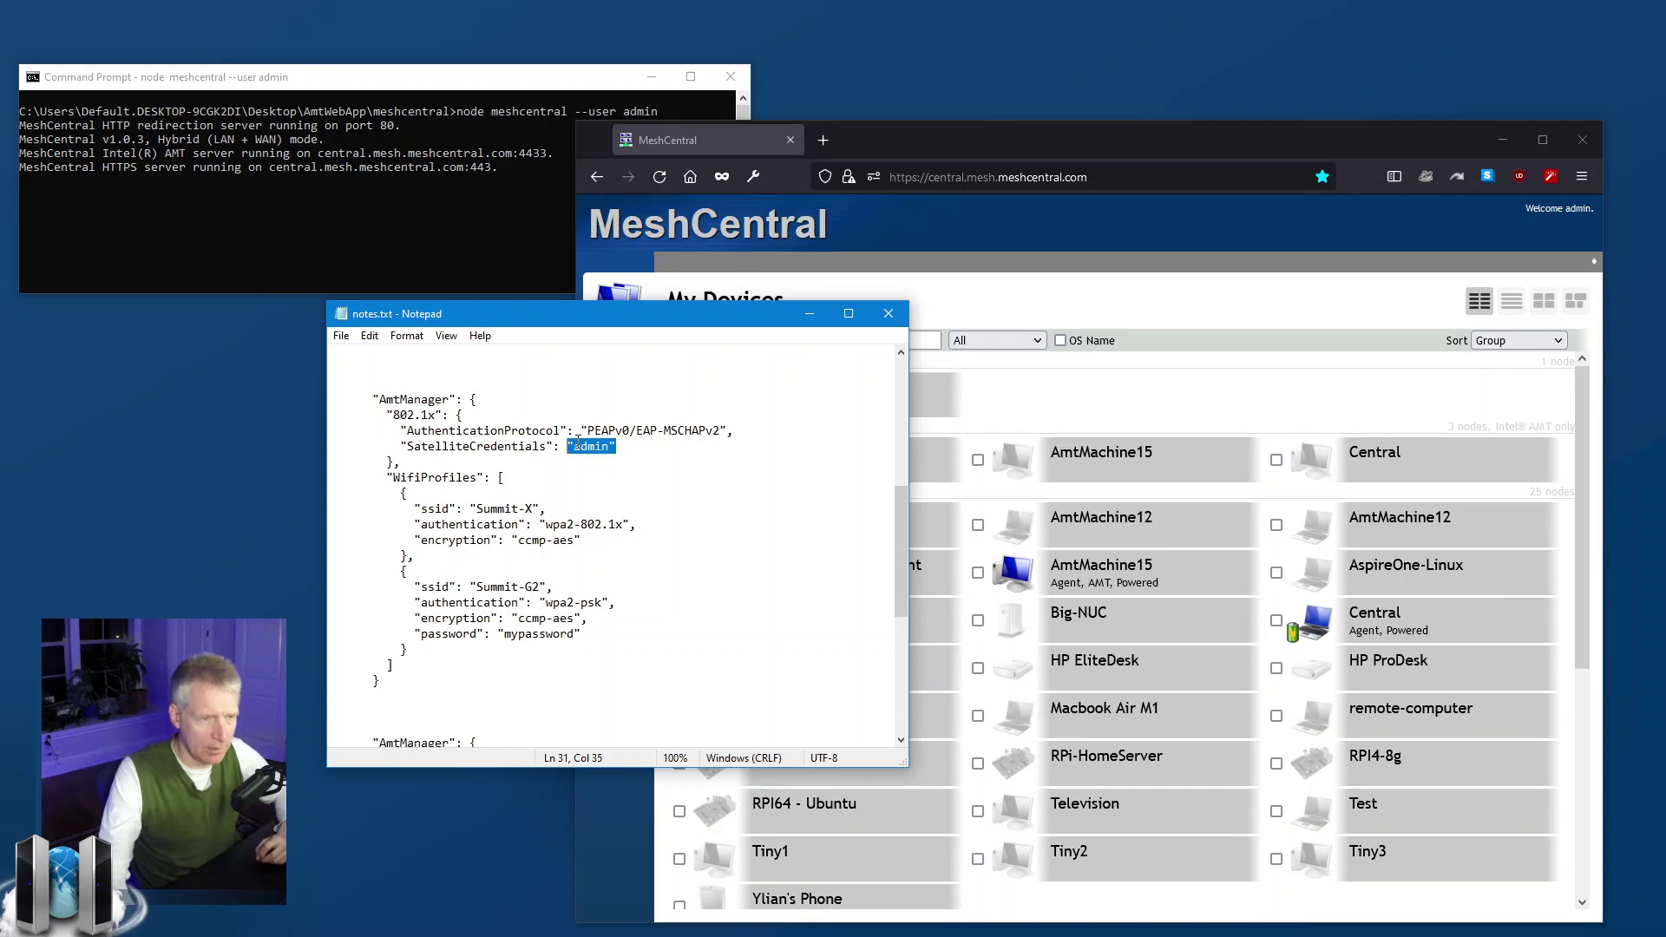
# - Highlight the 802.1x and WifiProfiles settings of the second example and bring the third AmtManager example into view
pyautogui.moveTo(511, 392); pyautogui.dragTo(617, 662)
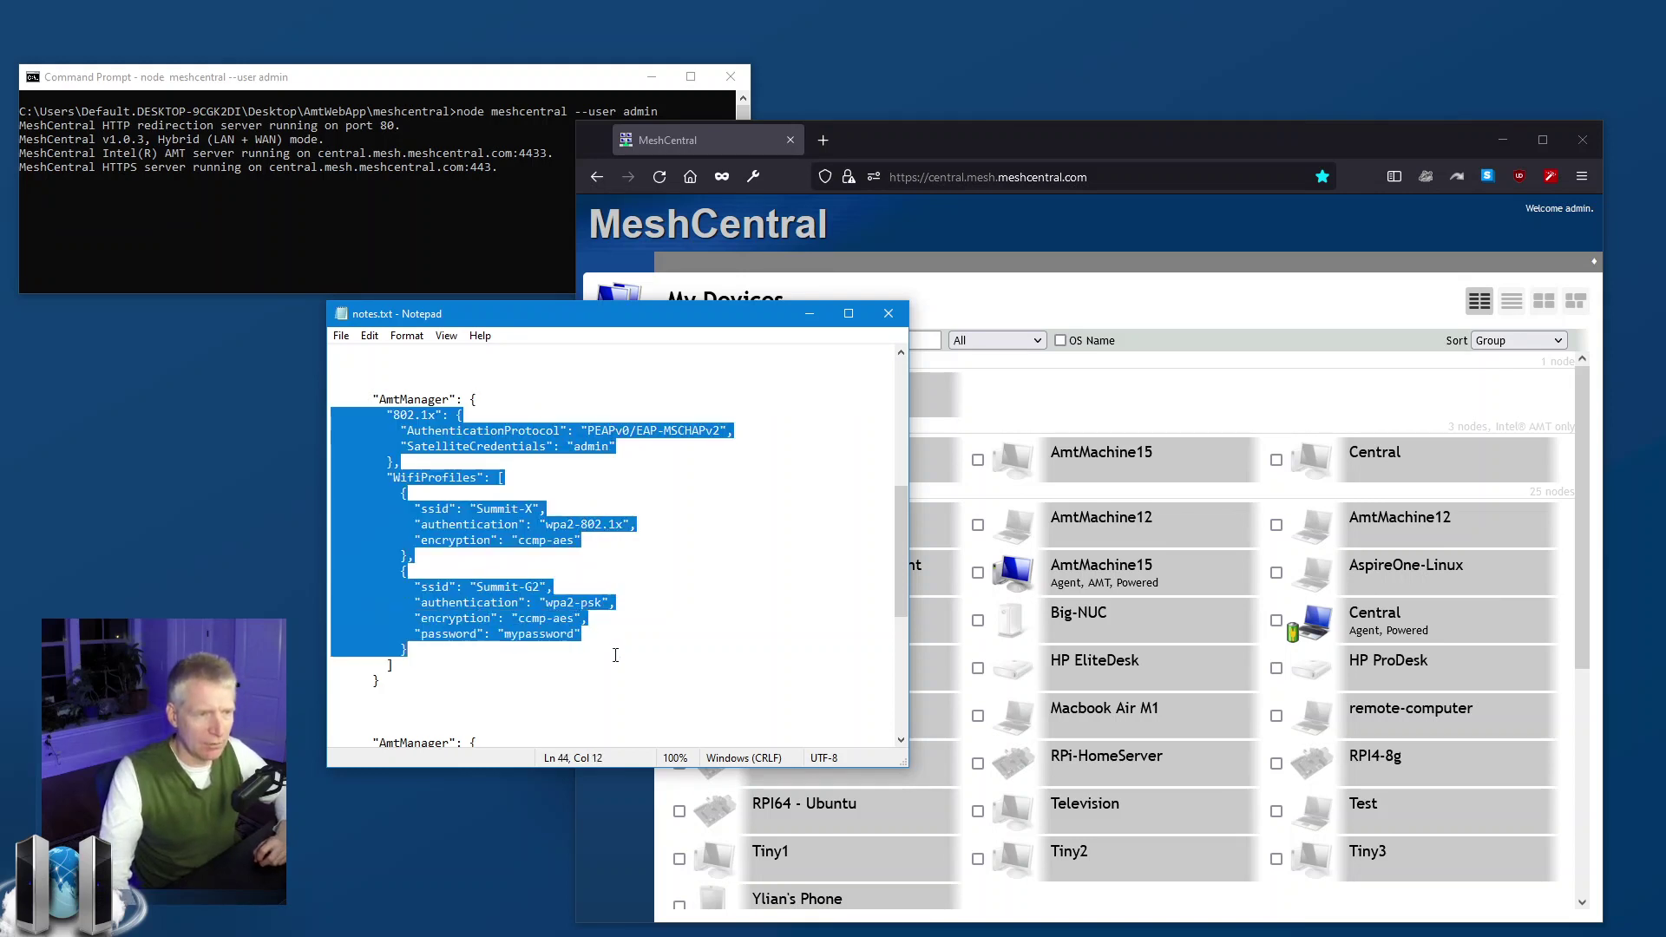
pyautogui.click(616, 662)
pyautogui.scroll(-4, 616, 642)
pyautogui.scroll(-3, 616, 641)
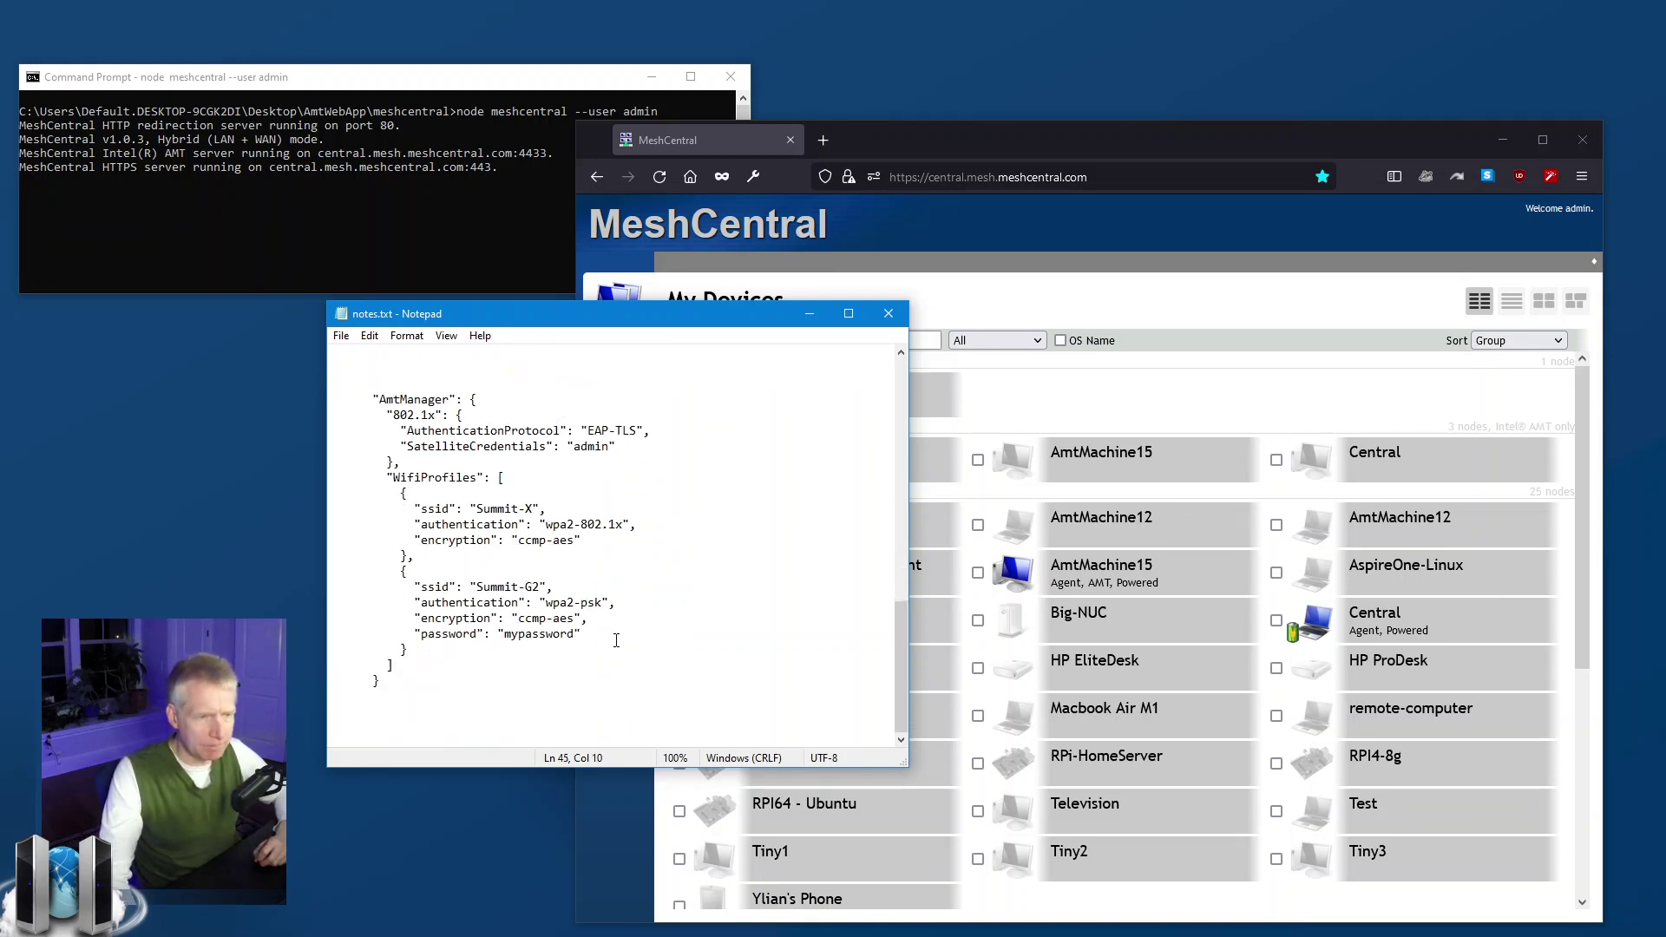
pyautogui.scroll(1, 617, 640)
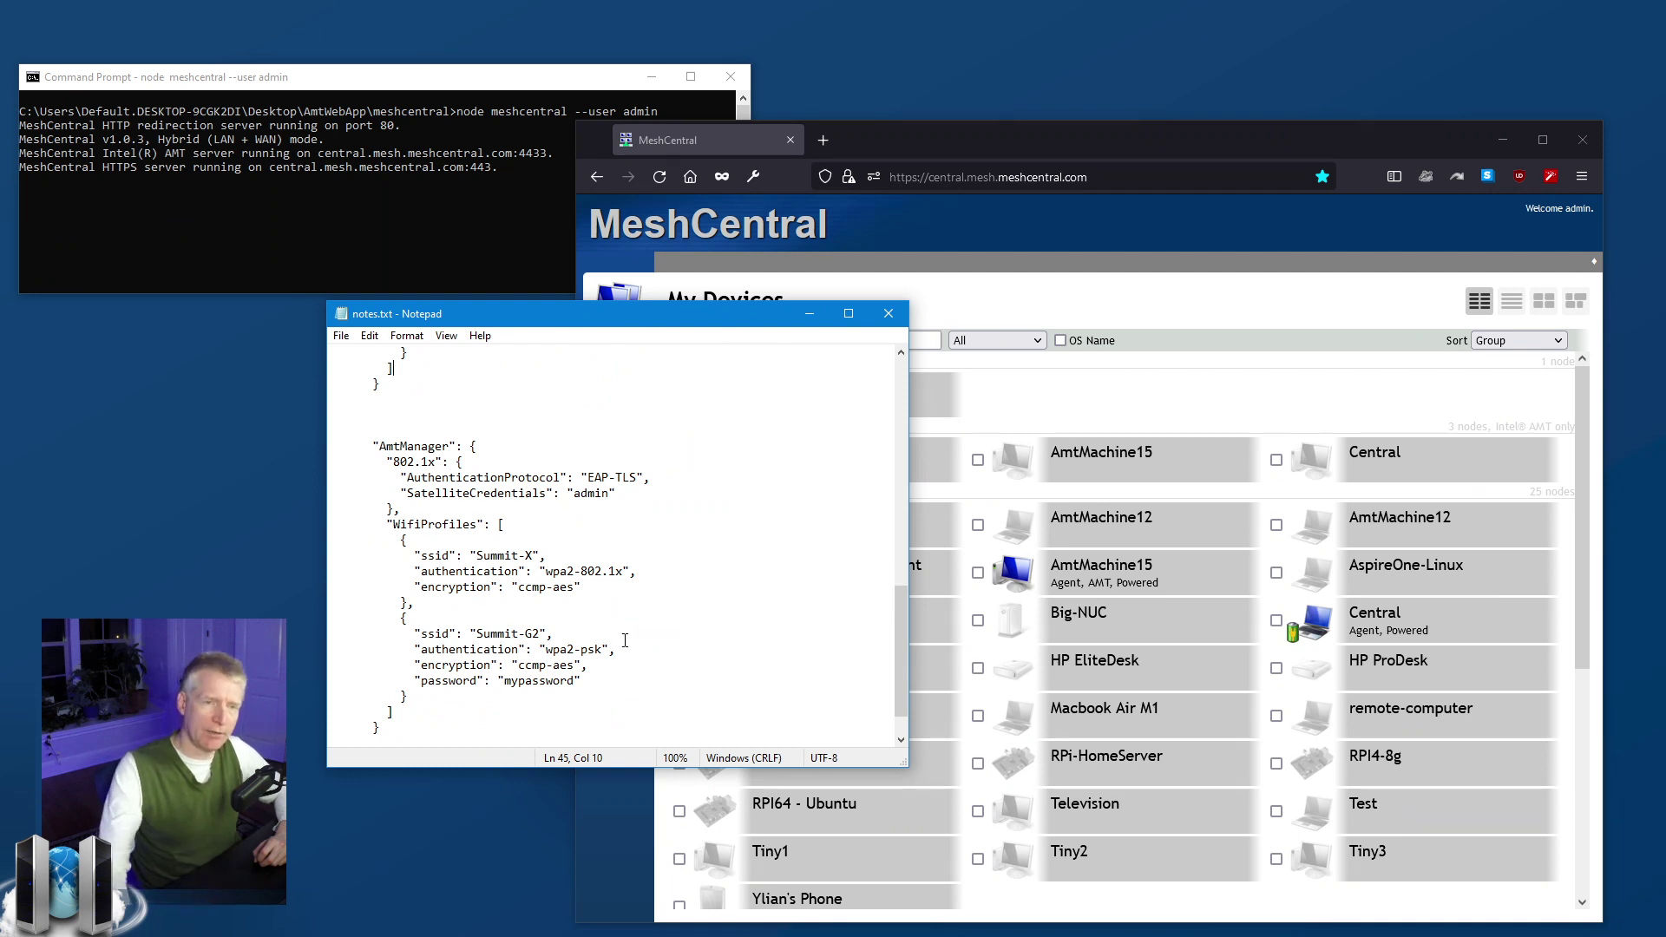
# - Highlight the EAP-TLS authentication protocol in the third AmtManager example and the "wpa2-802.1x" authentication of its Summit-X profile
pyautogui.click(1333, 423)
pyautogui.click(532, 507)
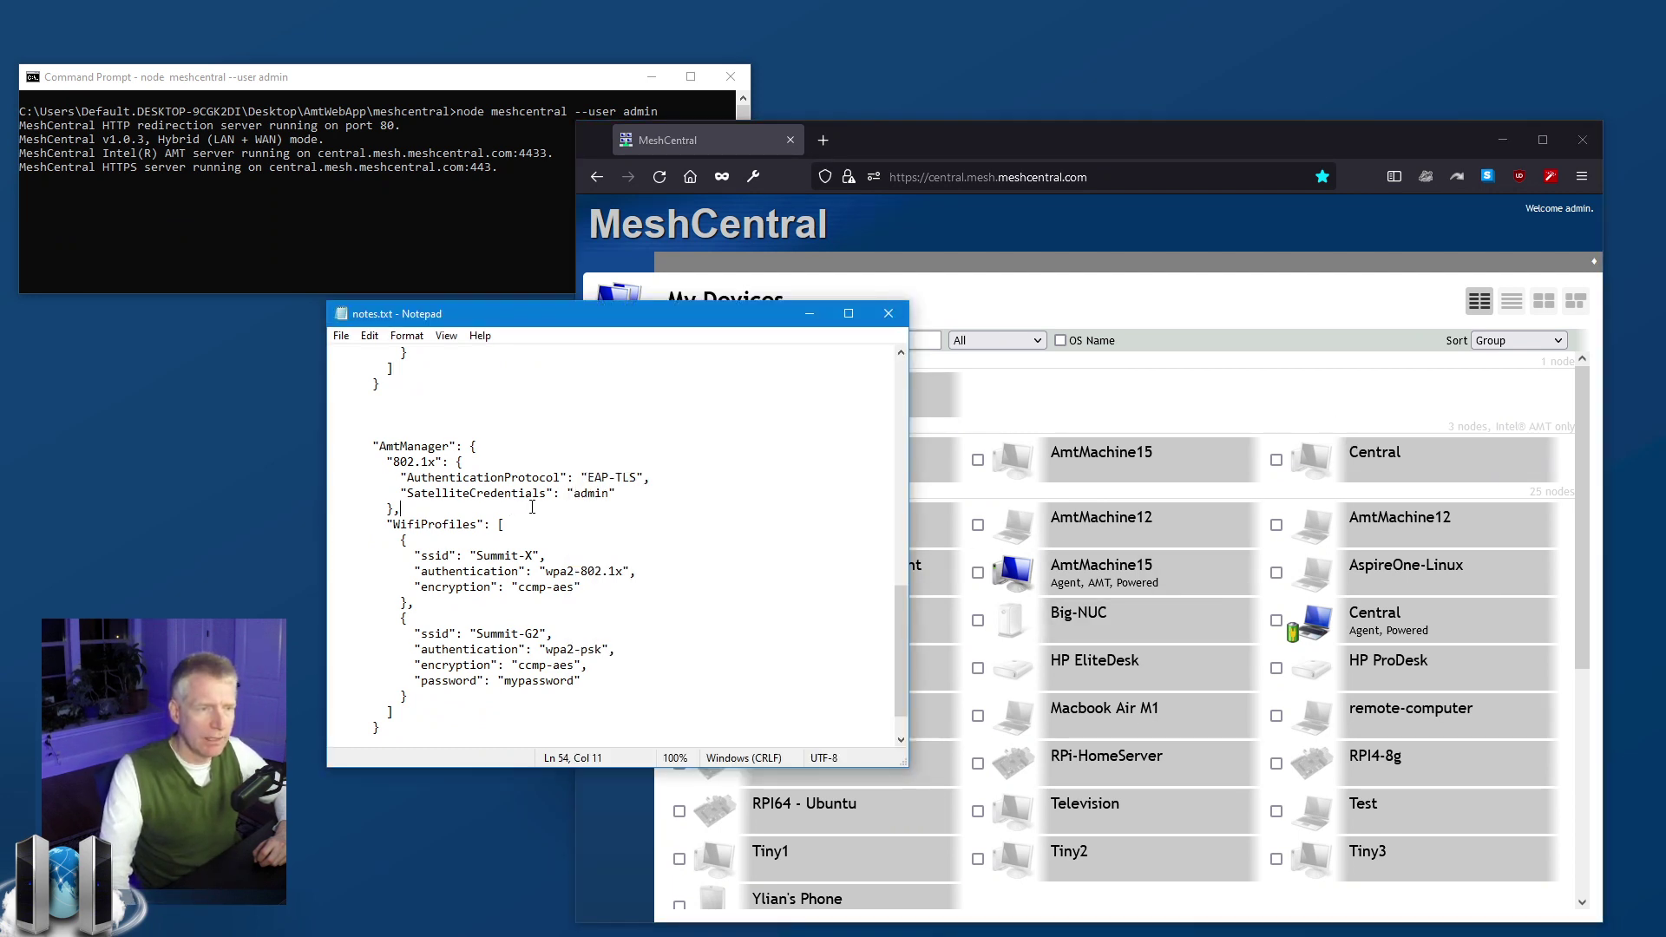
pyautogui.scroll(-1, 532, 507)
pyautogui.moveTo(586, 431); pyautogui.dragTo(639, 426)
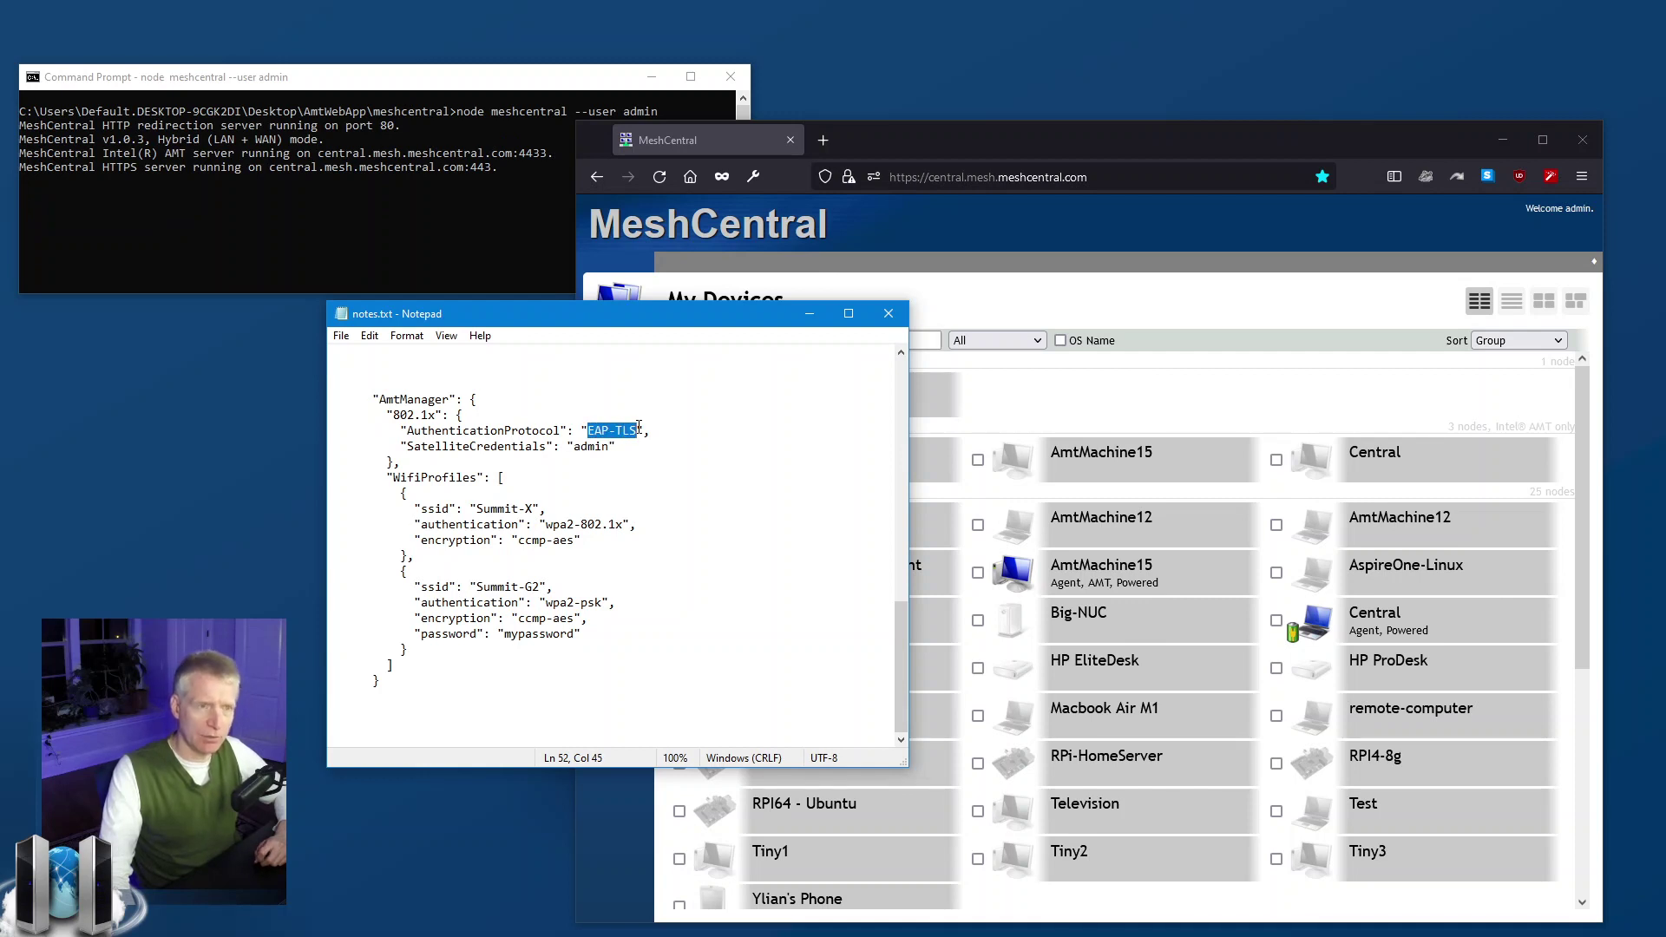
pyautogui.click(640, 426)
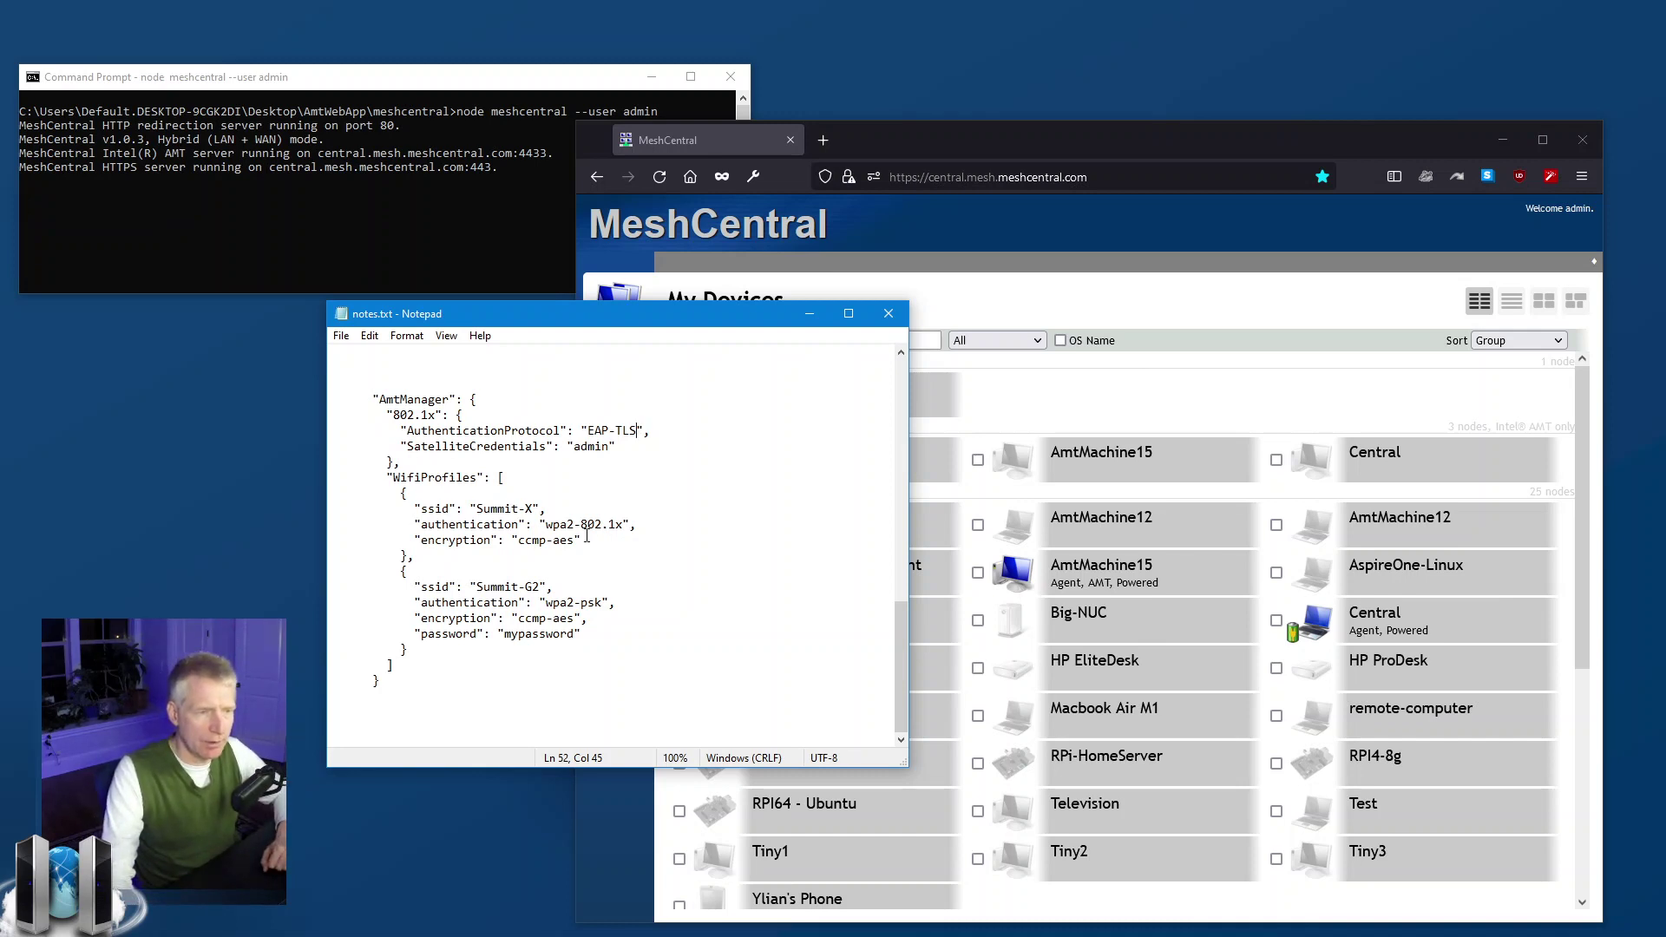
pyautogui.moveTo(538, 524); pyautogui.dragTo(673, 524)
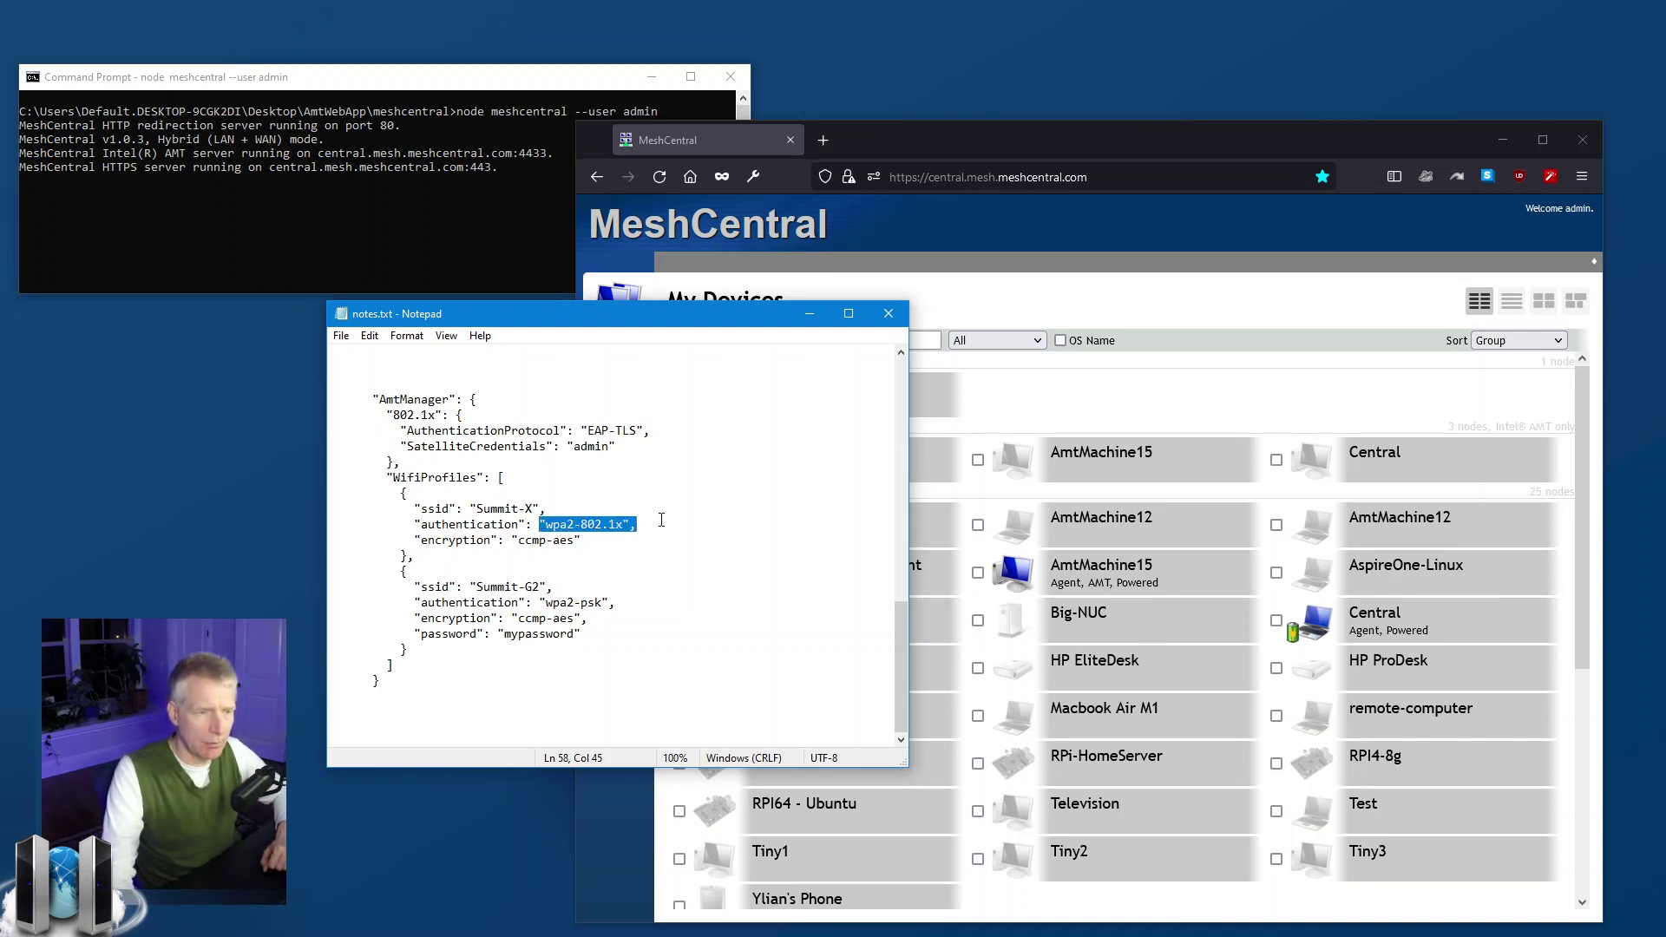
# - Examine the SatelliteCredentials line in the third AmtManager example and highlight its "admin" value
pyautogui.click(583, 430)
pyautogui.moveTo(583, 430); pyautogui.dragTo(651, 451)
pyautogui.press('End')
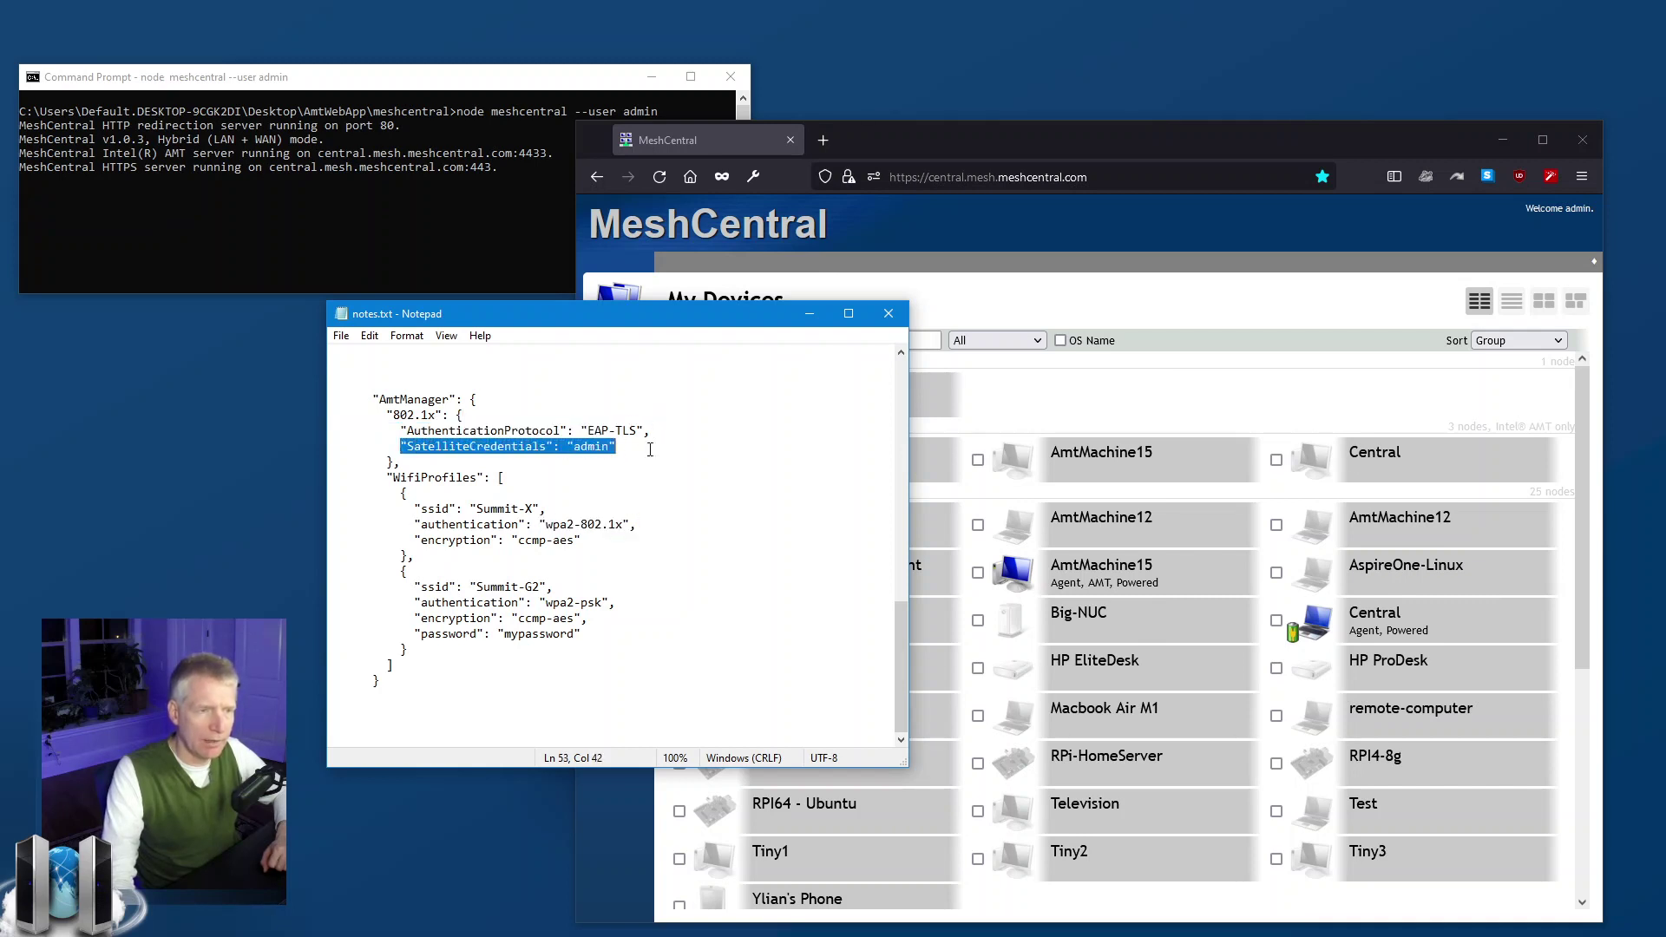
pyautogui.press('End')
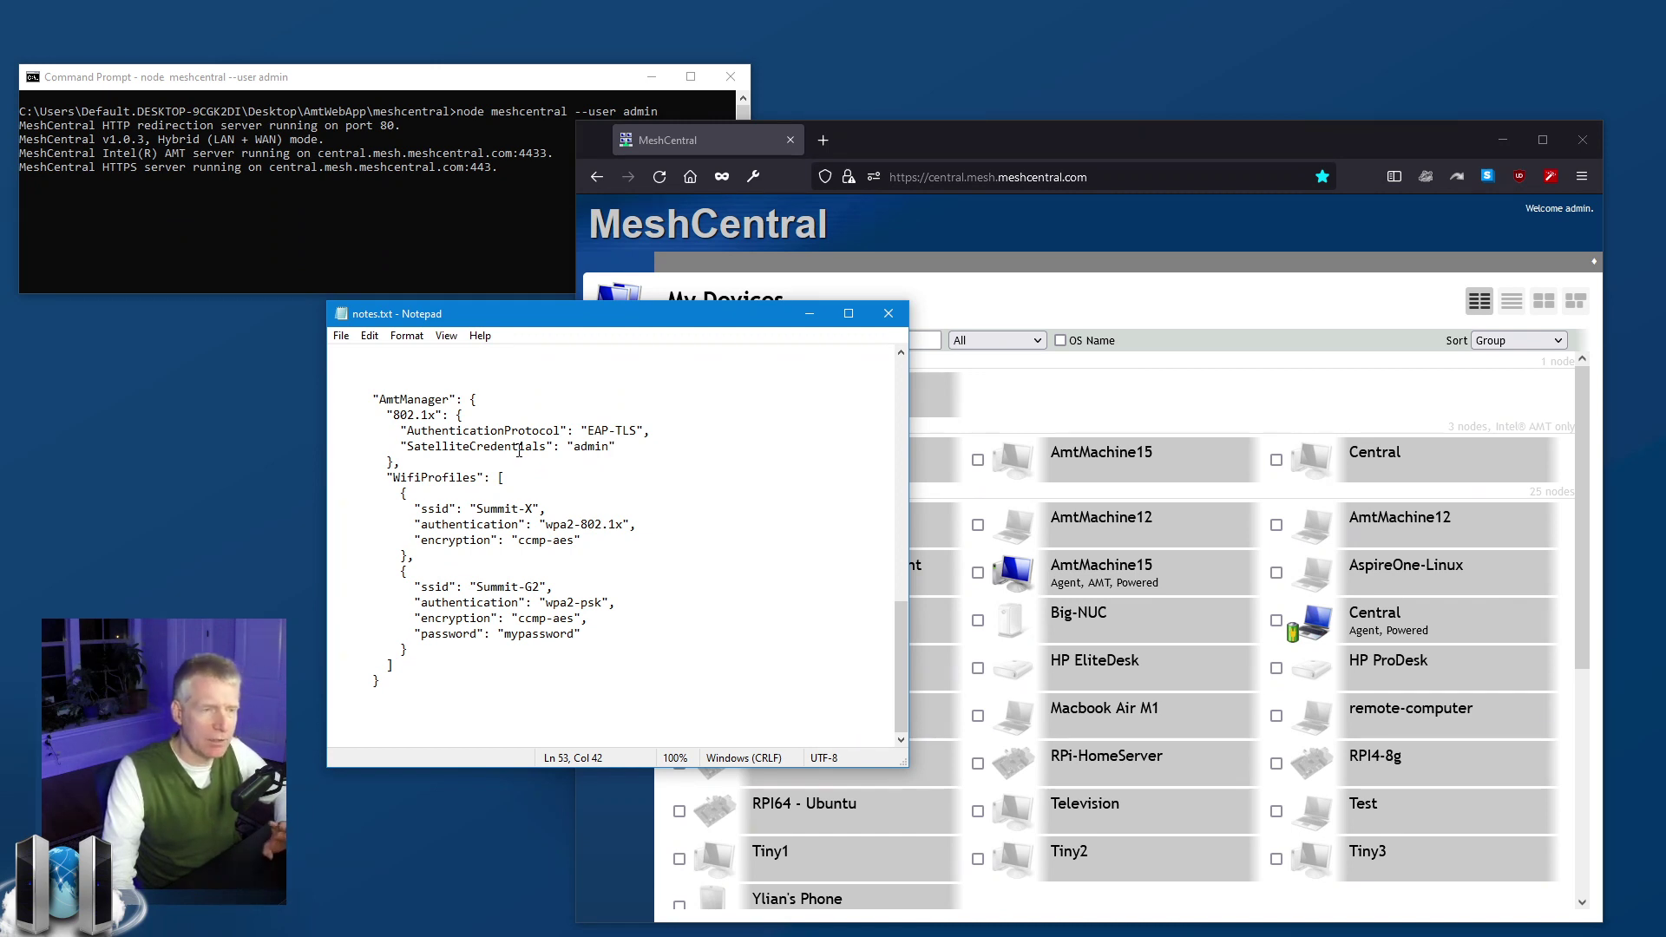
pyautogui.moveTo(572, 447); pyautogui.dragTo(612, 447)
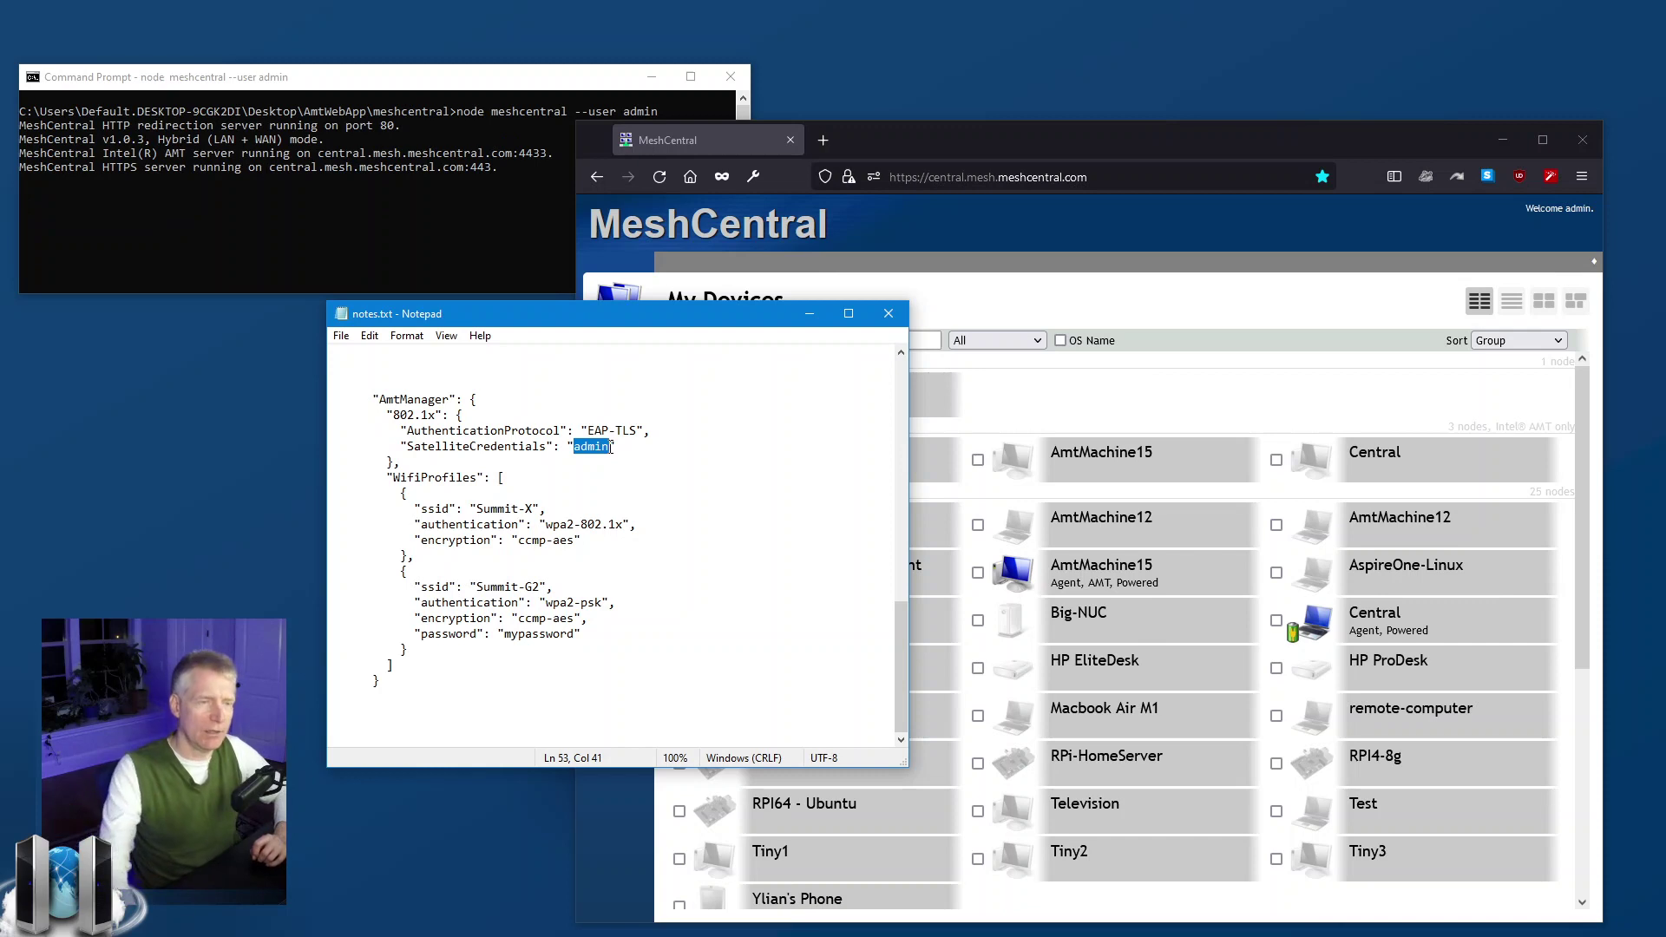
pyautogui.click(581, 488)
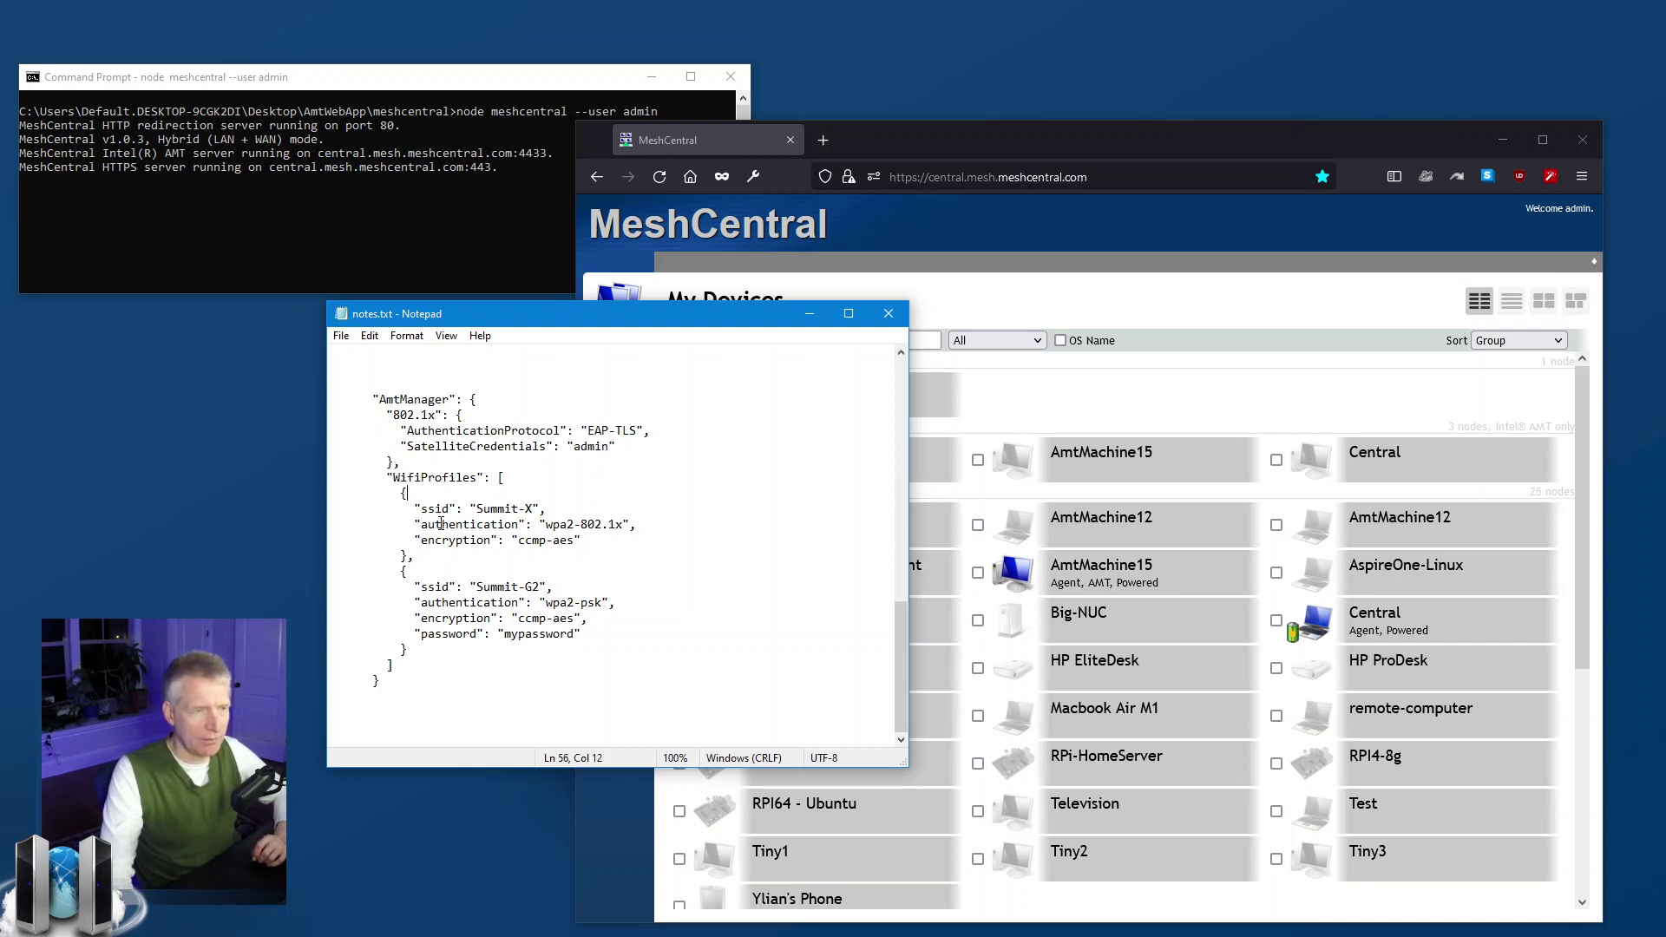
# - Highlight the entire third AmtManager example and review it against the MSCHAPv2 example above it
pyautogui.moveTo(424, 673); pyautogui.dragTo(242, 391)
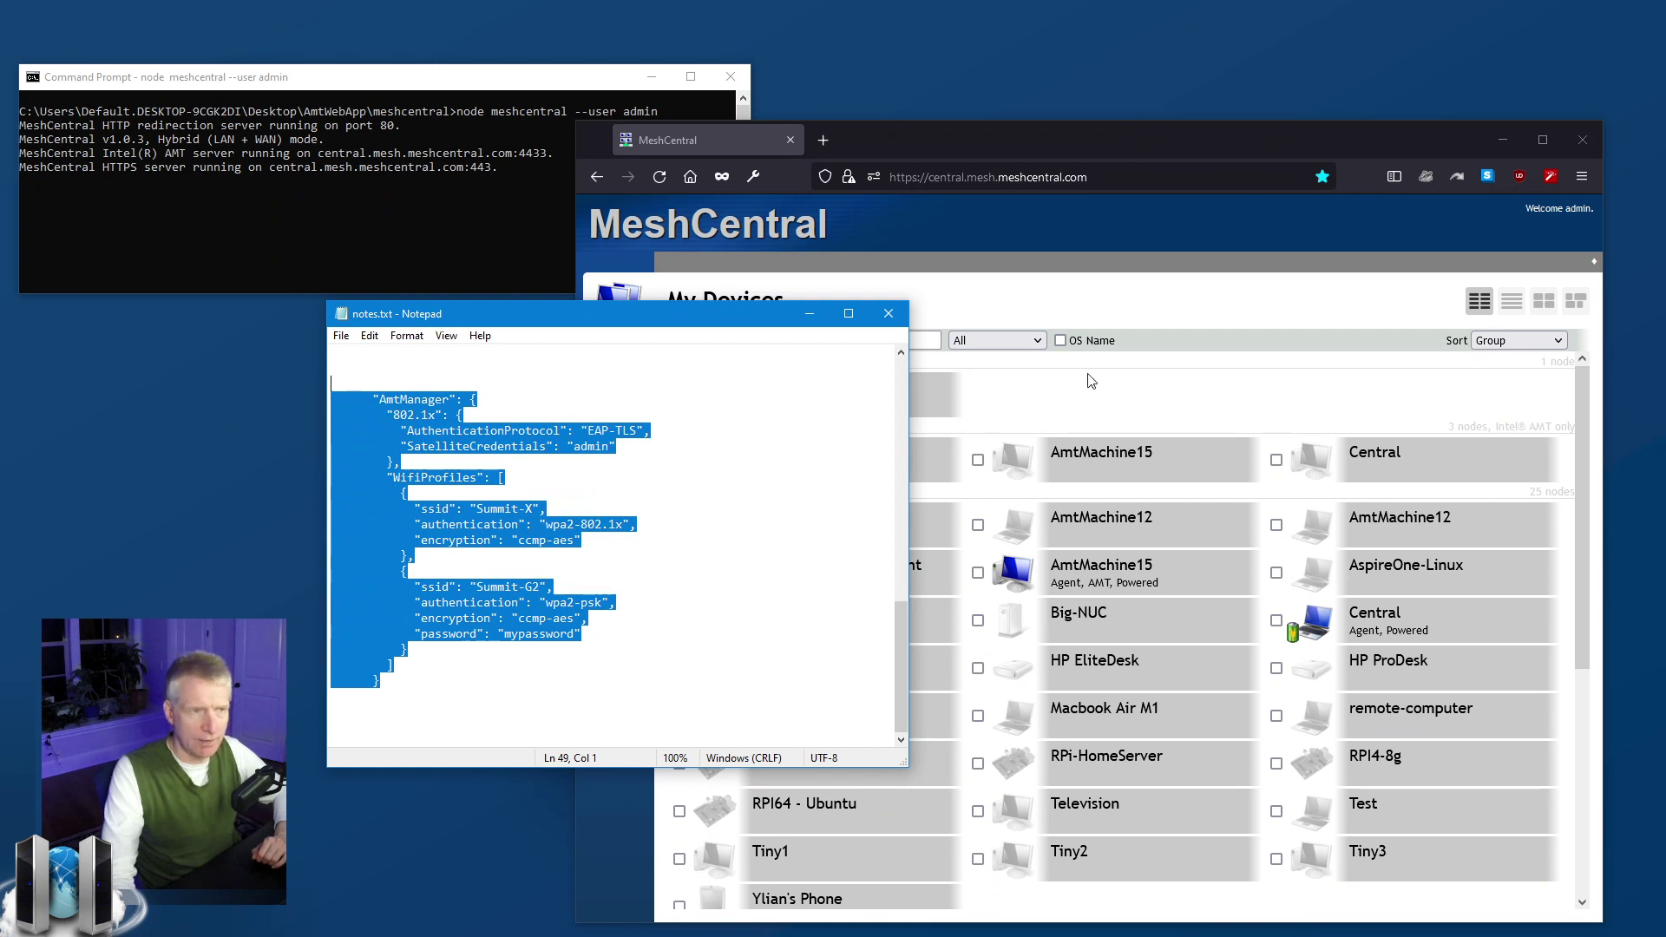
pyautogui.click(760, 507)
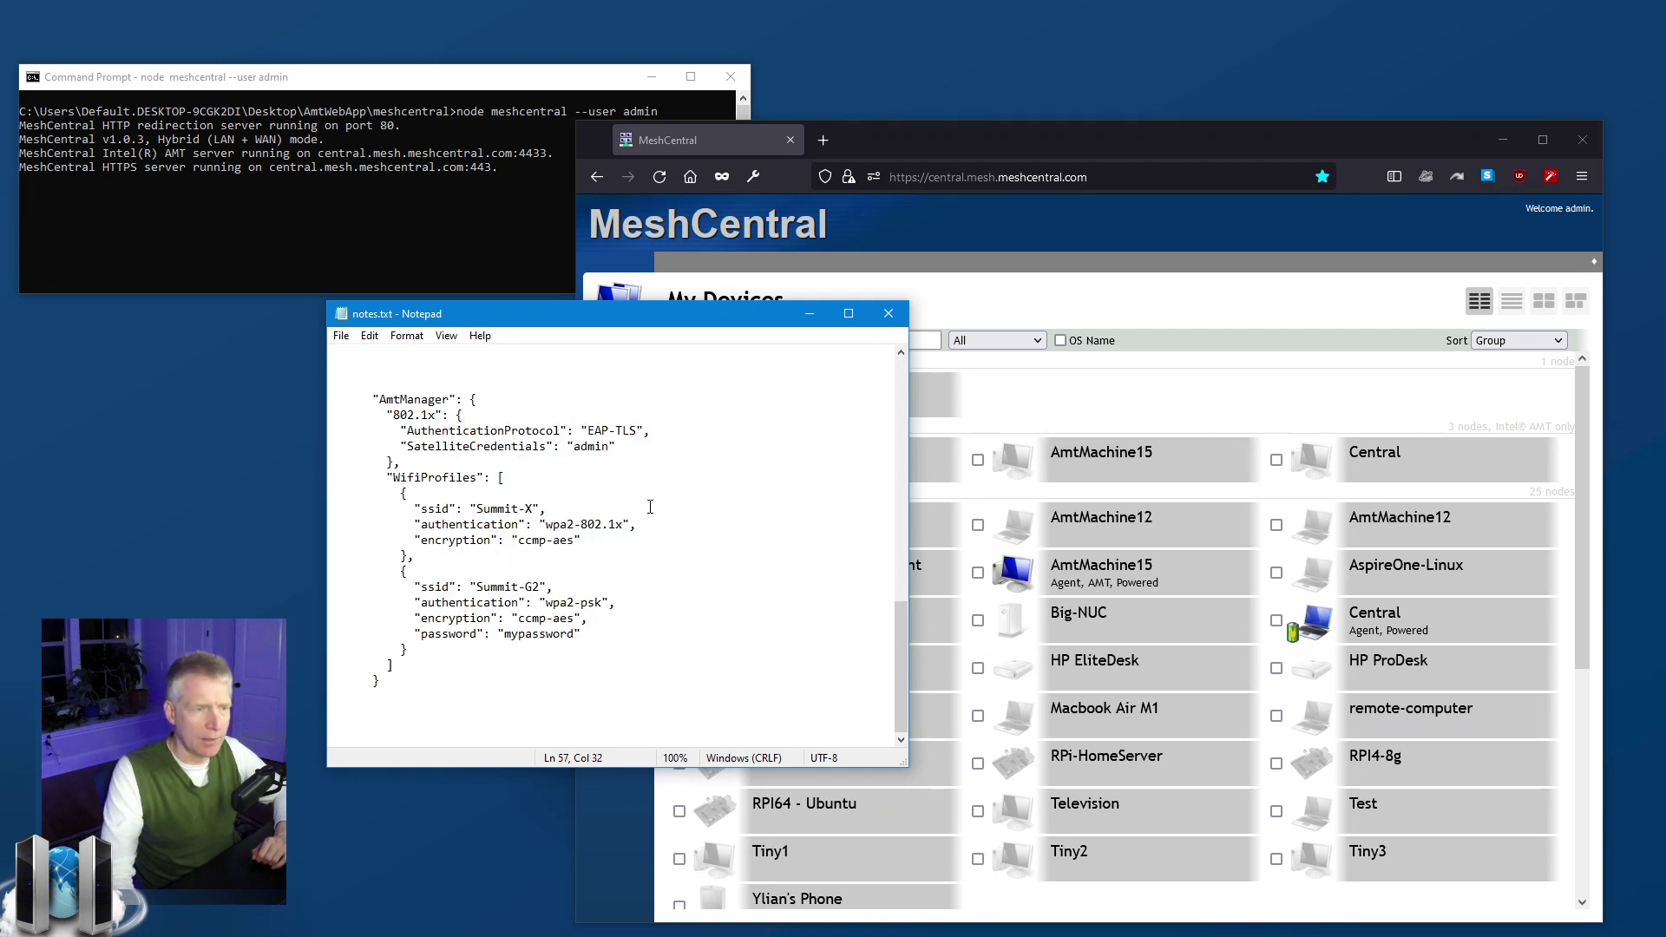
pyautogui.scroll(6, 650, 507)
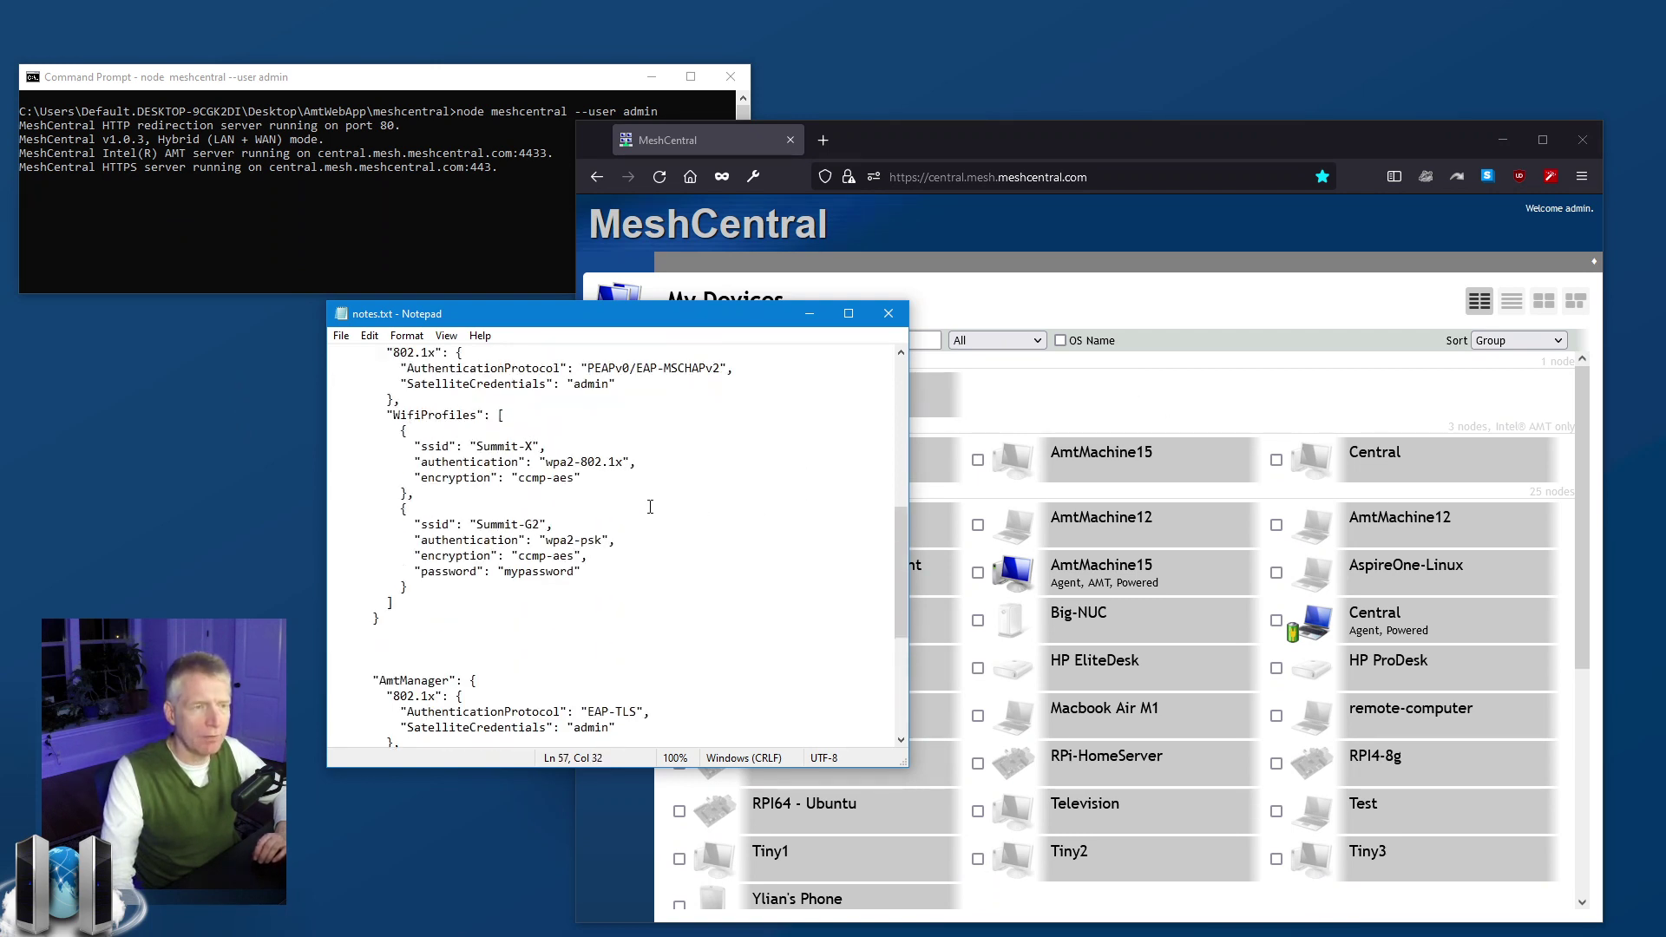
pyautogui.scroll(-5, 646, 508)
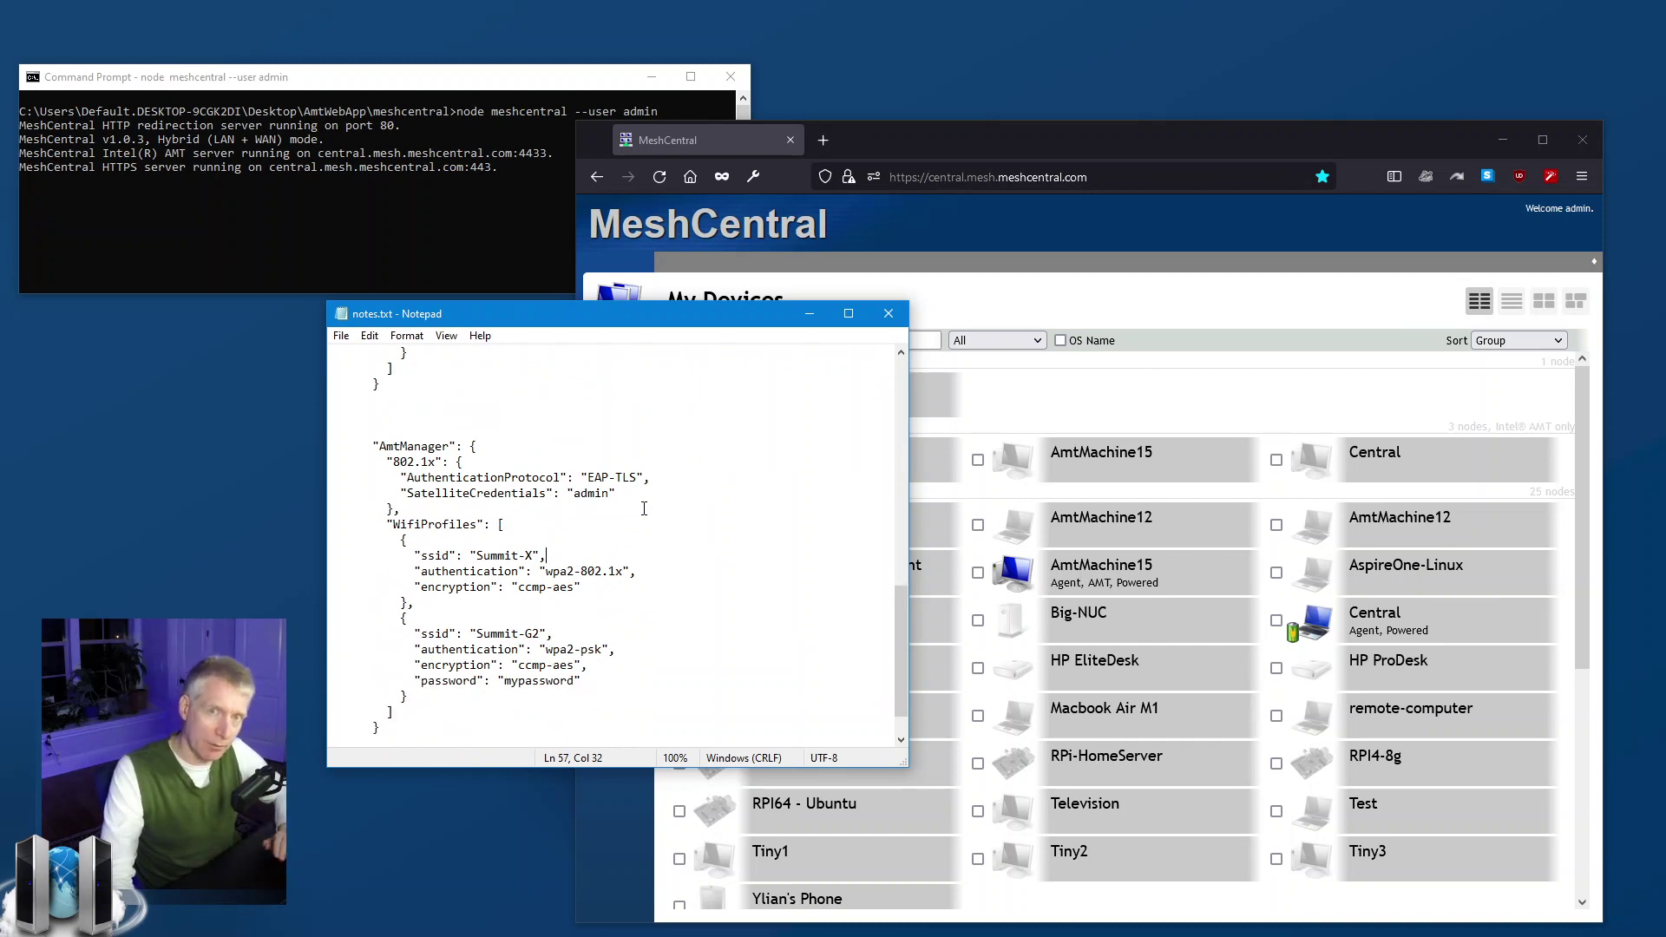
# - Compare the AuthenticationProtocol lines of the last two examples by highlighting the PEAPv0/EAP-MSCHAPv2 line and the EAP-TLS value
pyautogui.scroll(6, 644, 508)
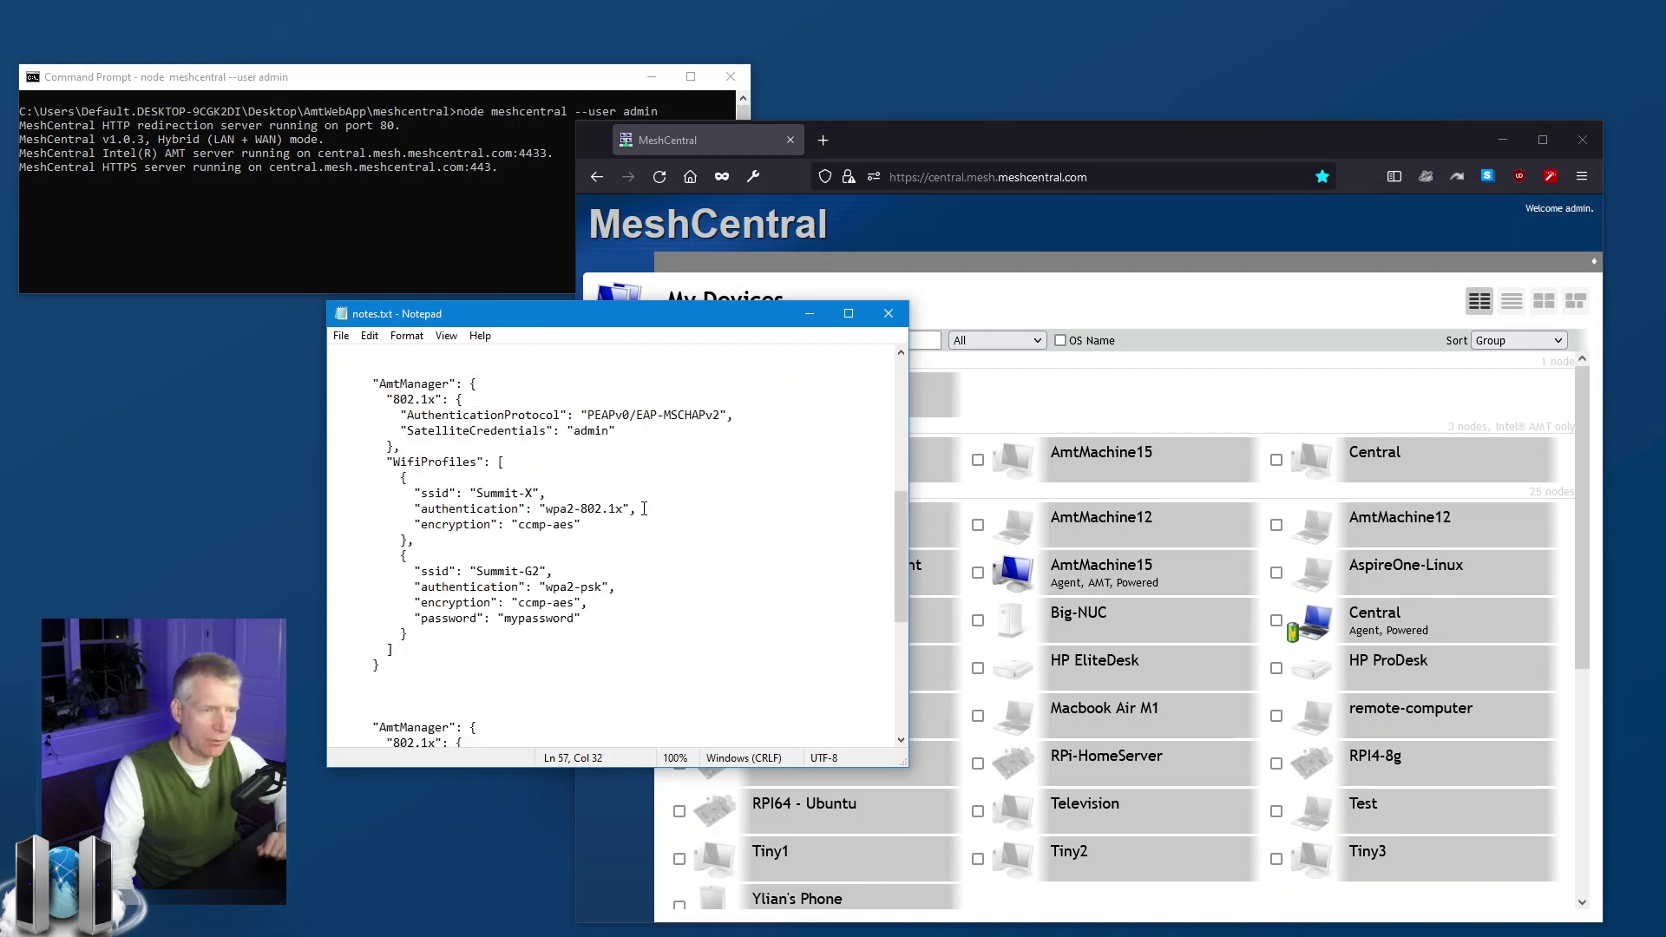
pyautogui.moveTo(334, 415); pyautogui.dragTo(732, 412)
pyautogui.click(731, 412)
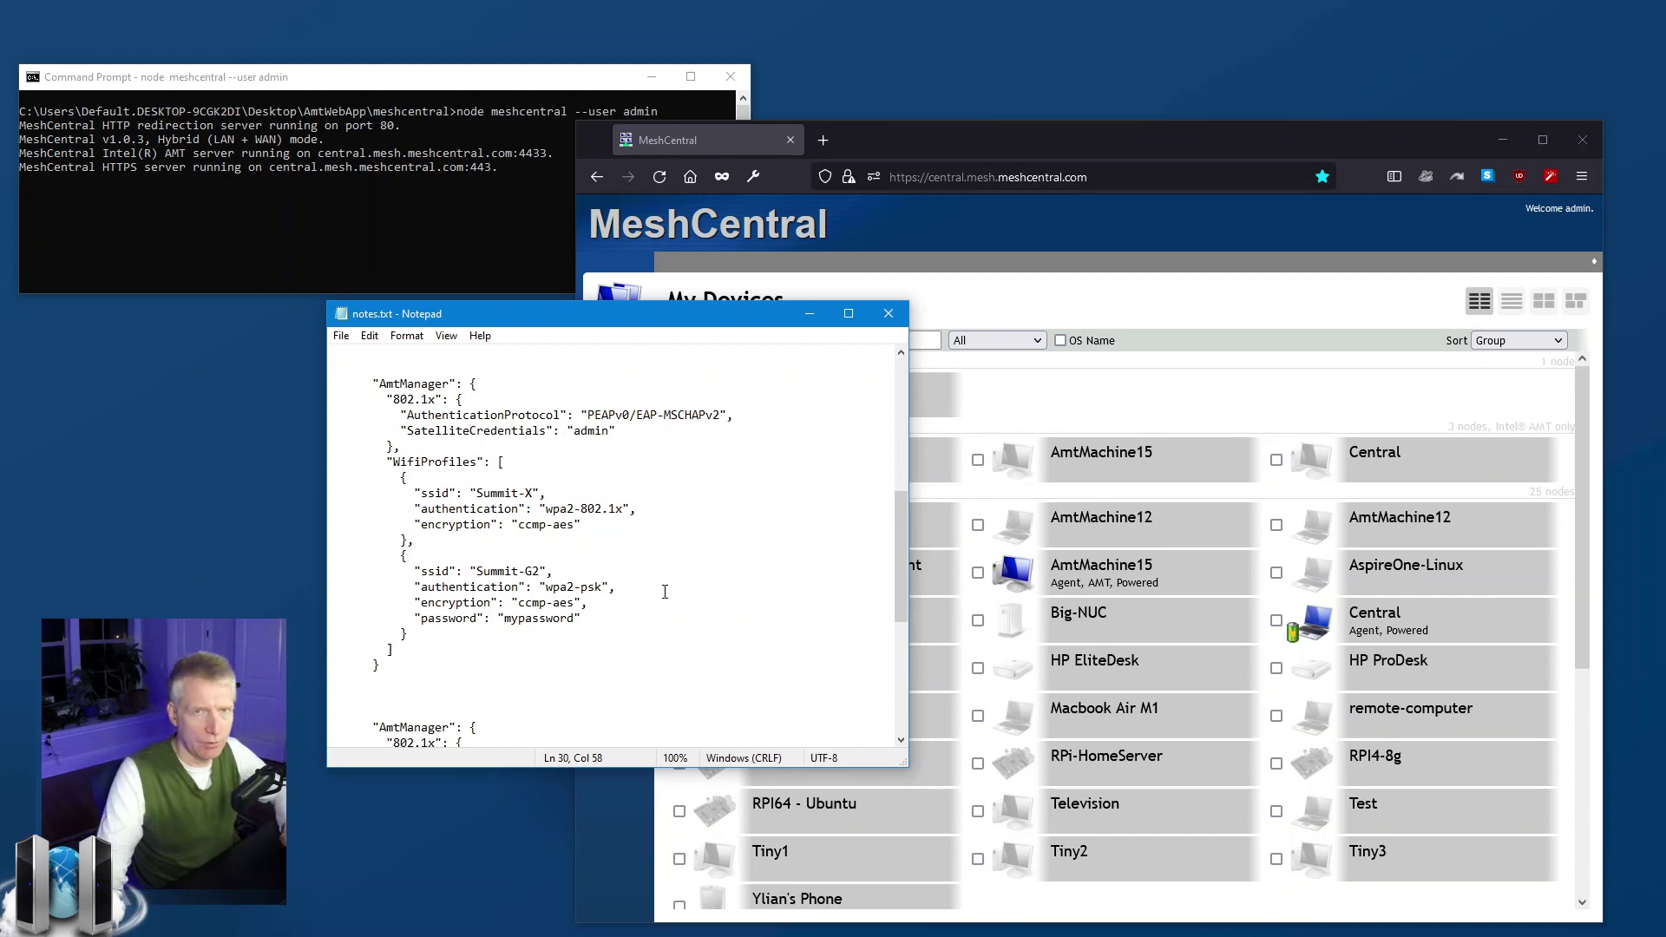
pyautogui.scroll(-7, 664, 591)
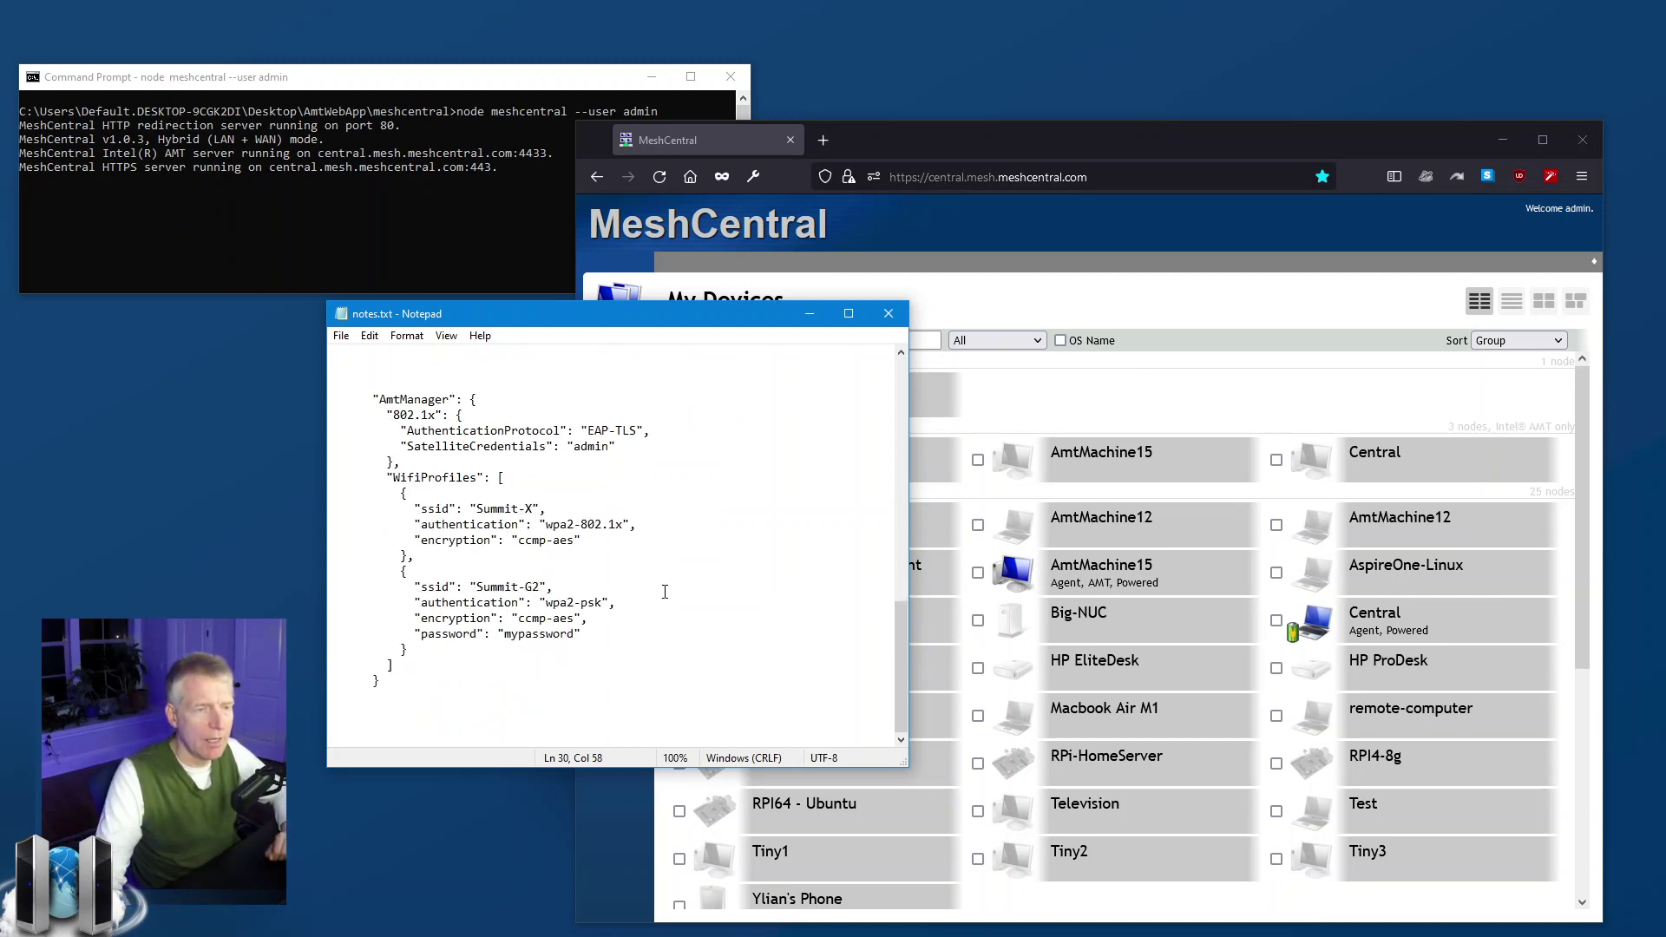
pyautogui.moveTo(587, 432); pyautogui.dragTo(651, 431)
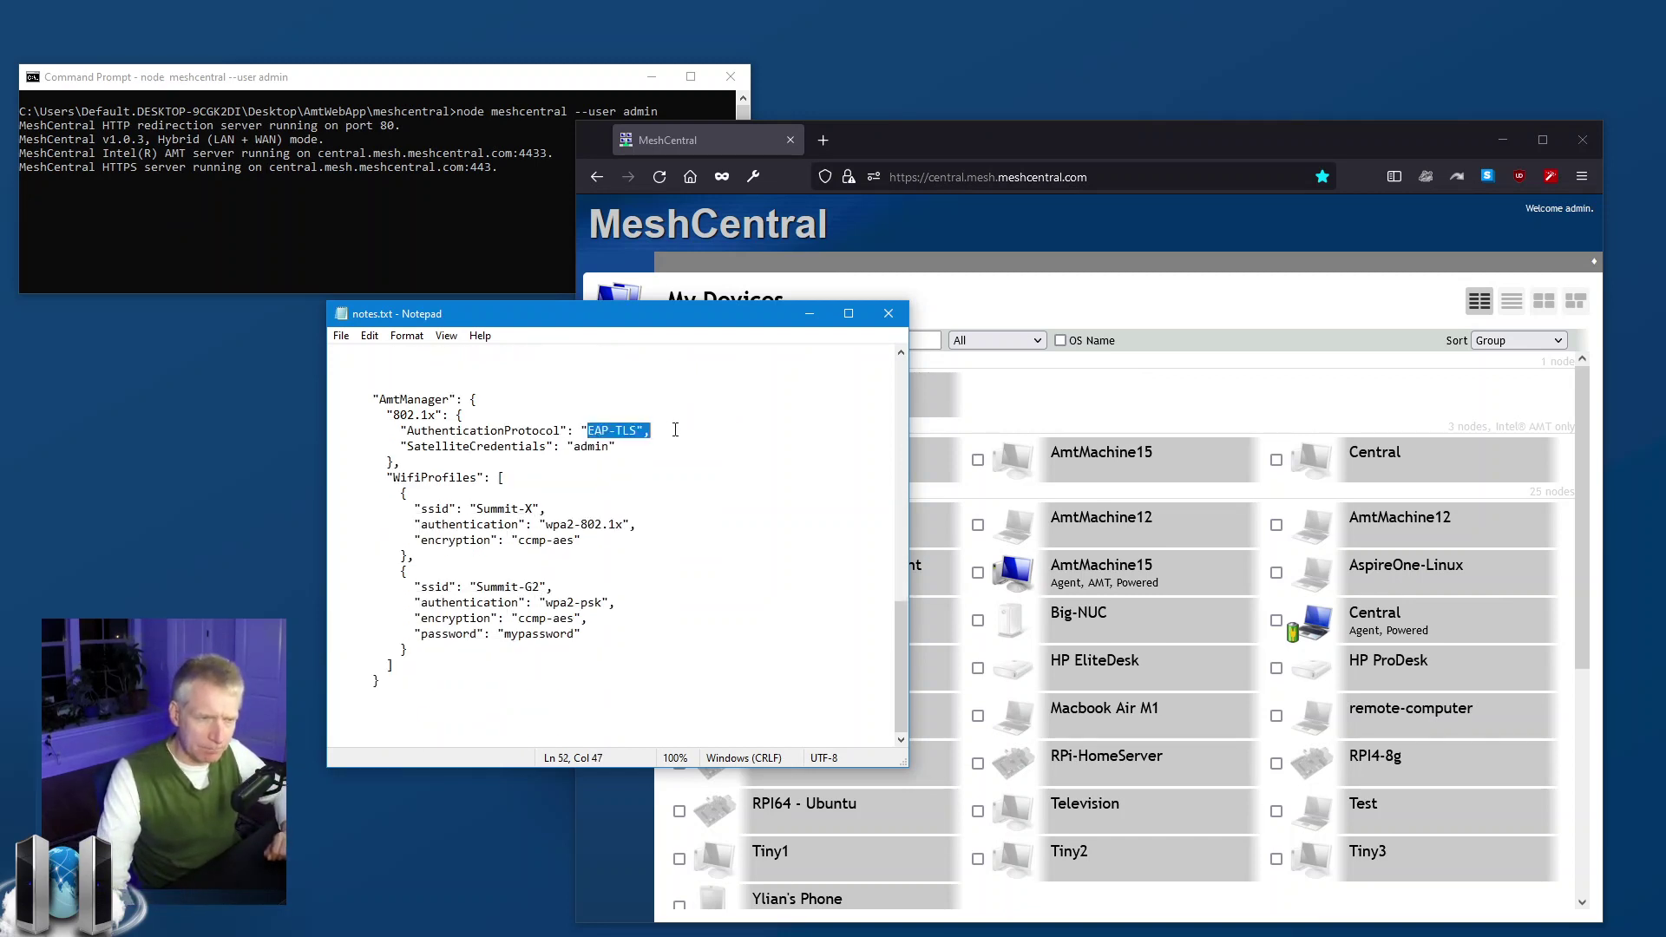
pyautogui.click(659, 431)
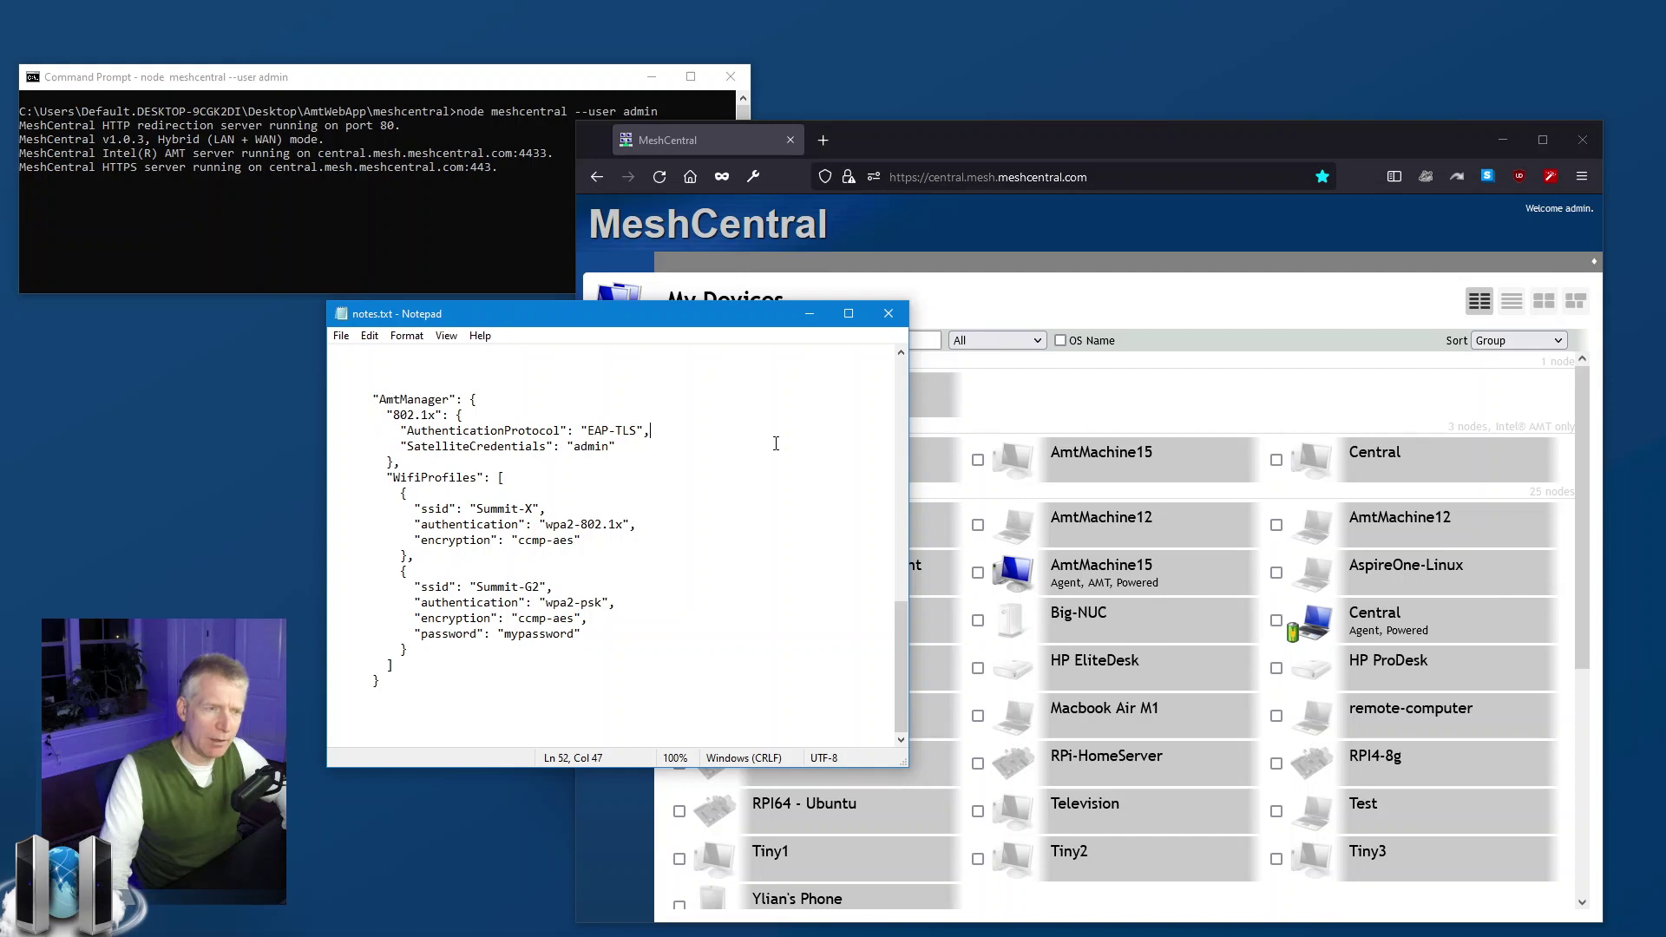
# - Review the MSCHAPv2 and EAP-TLS AmtManager examples once more and close the configuration notes
pyautogui.scroll(6, 749, 504)
pyautogui.scroll(-6, 694, 538)
pyautogui.scroll(6, 645, 592)
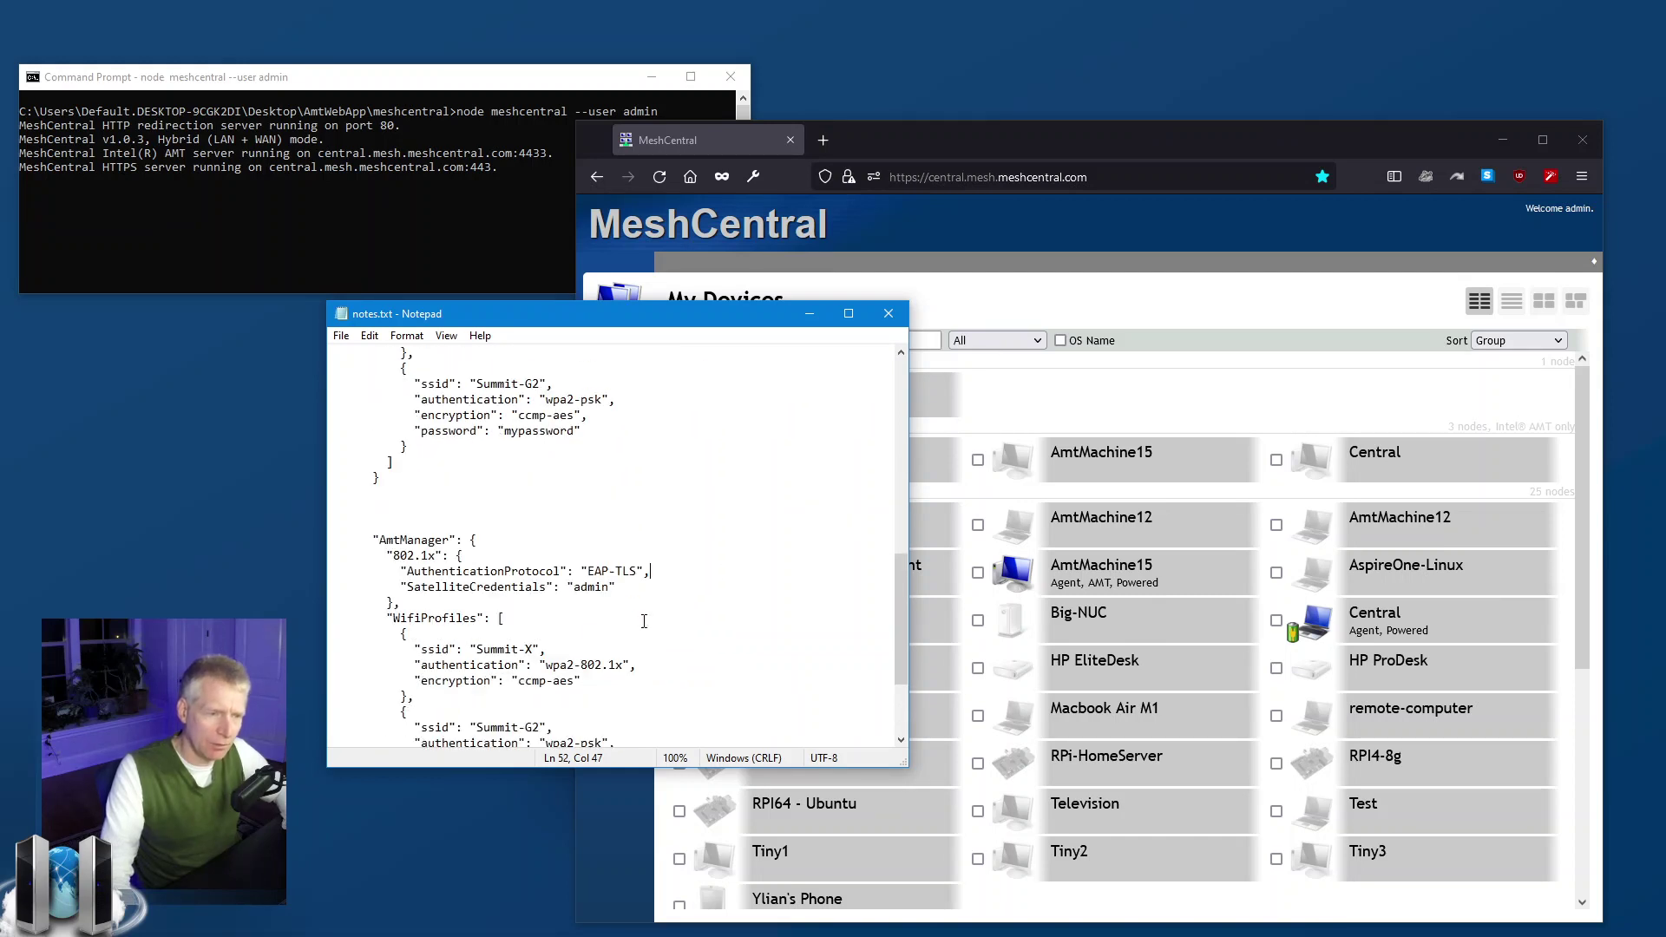
pyautogui.scroll(-4, 644, 592)
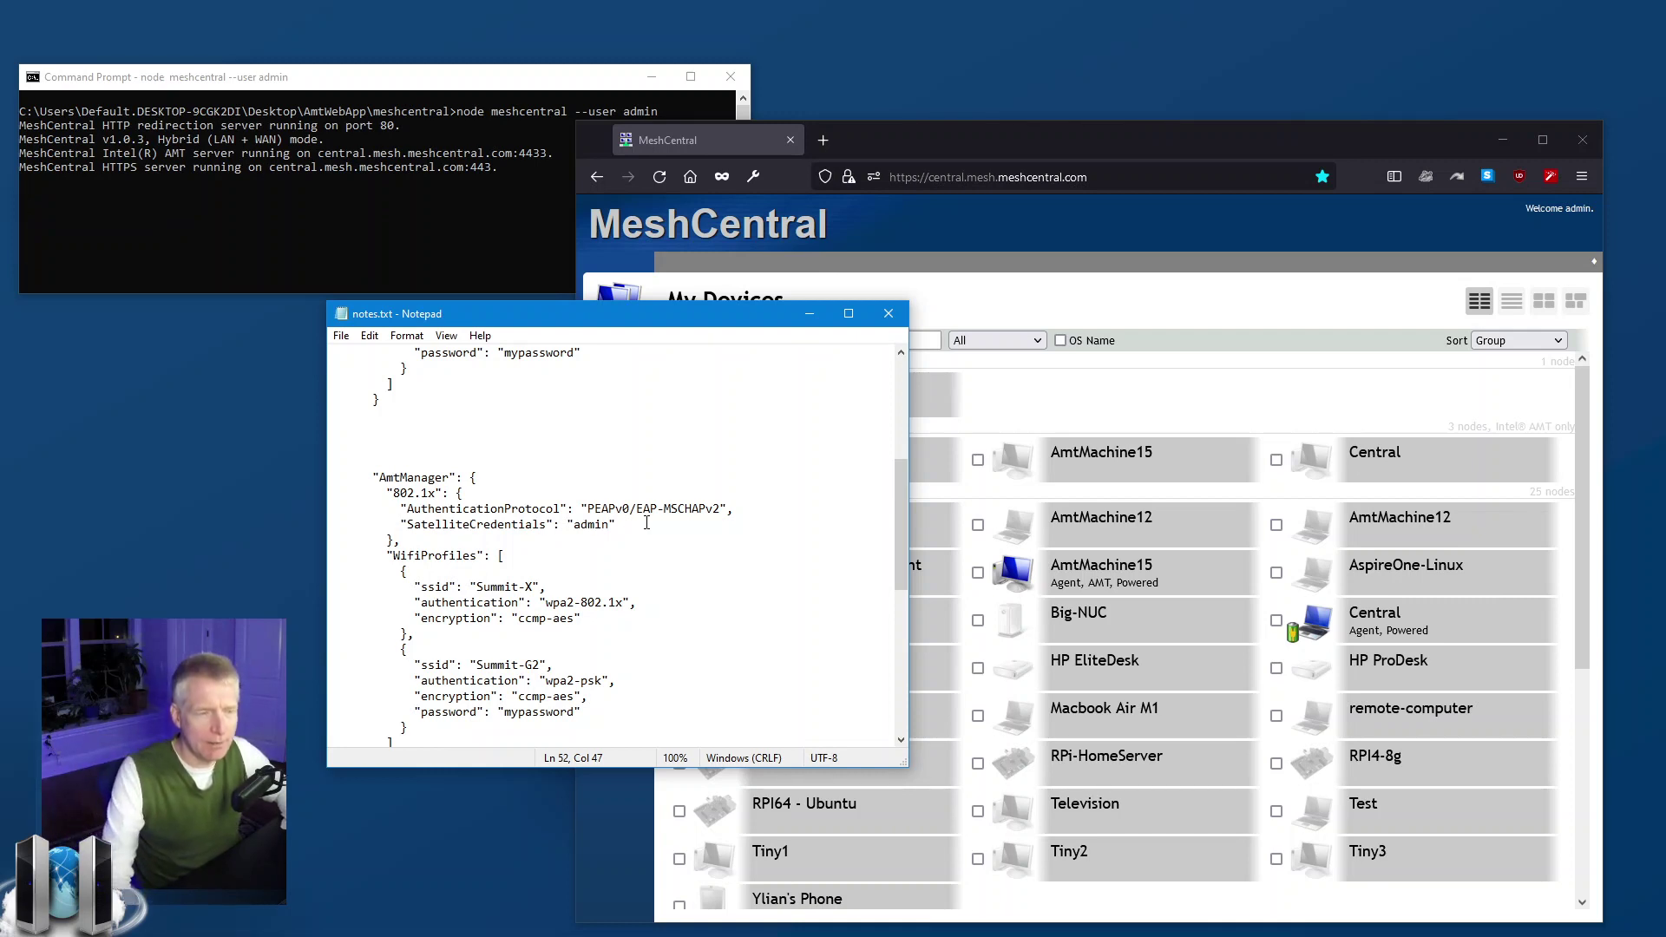
pyautogui.scroll(-8, 547, 471)
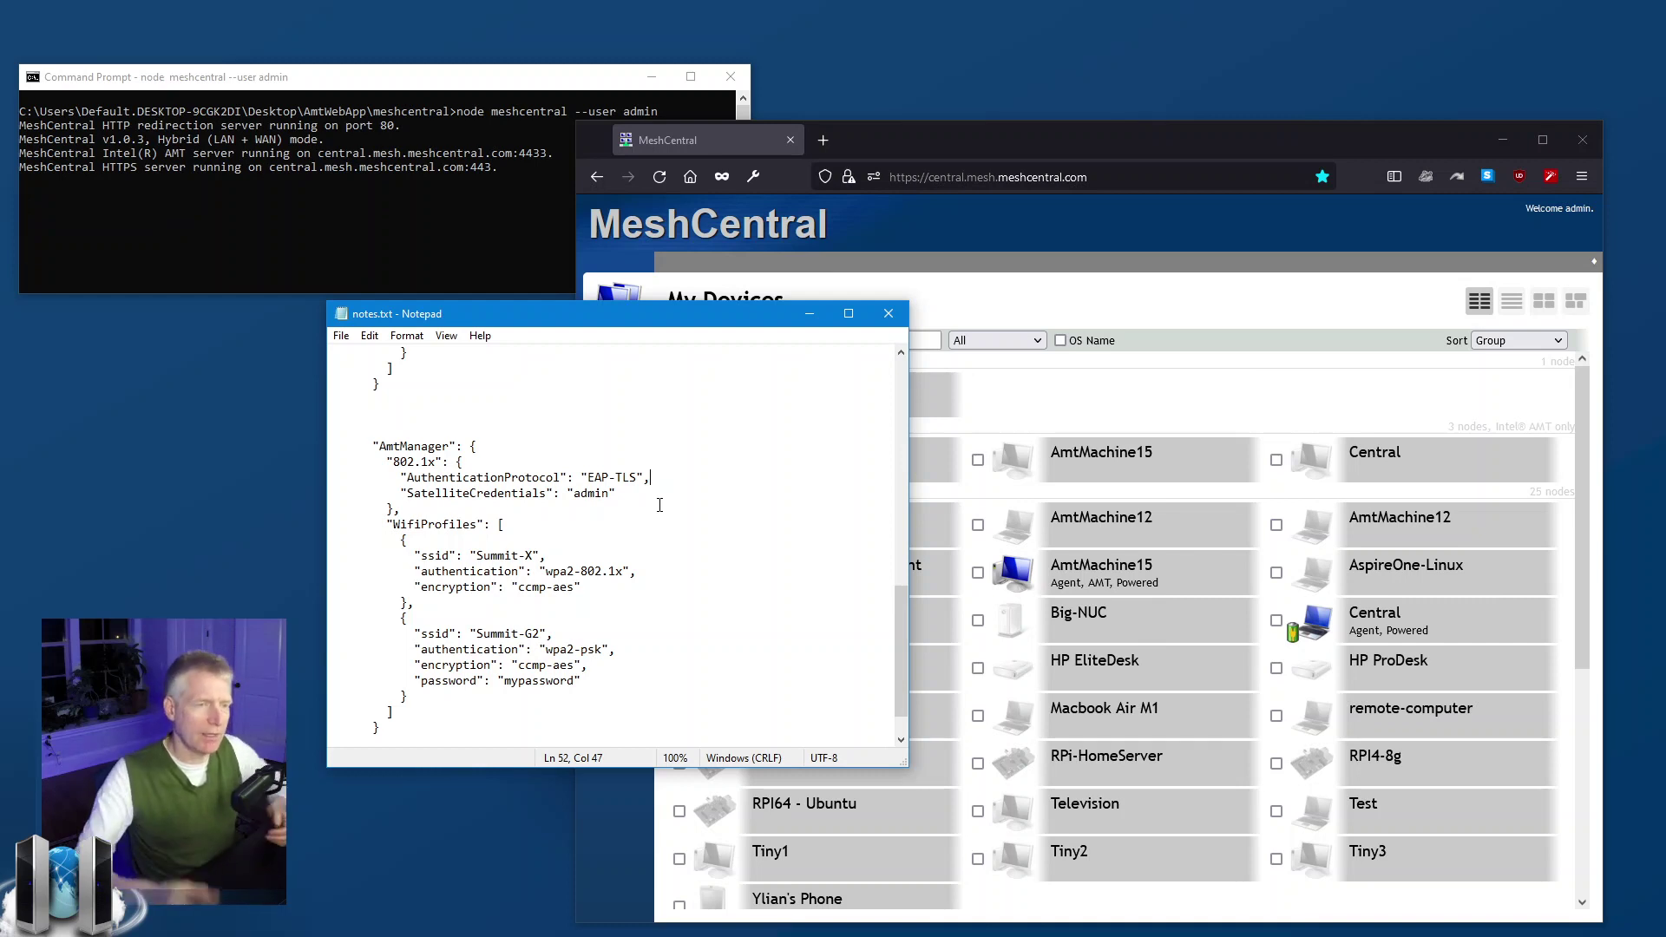
pyautogui.scroll(-1, 597, 413)
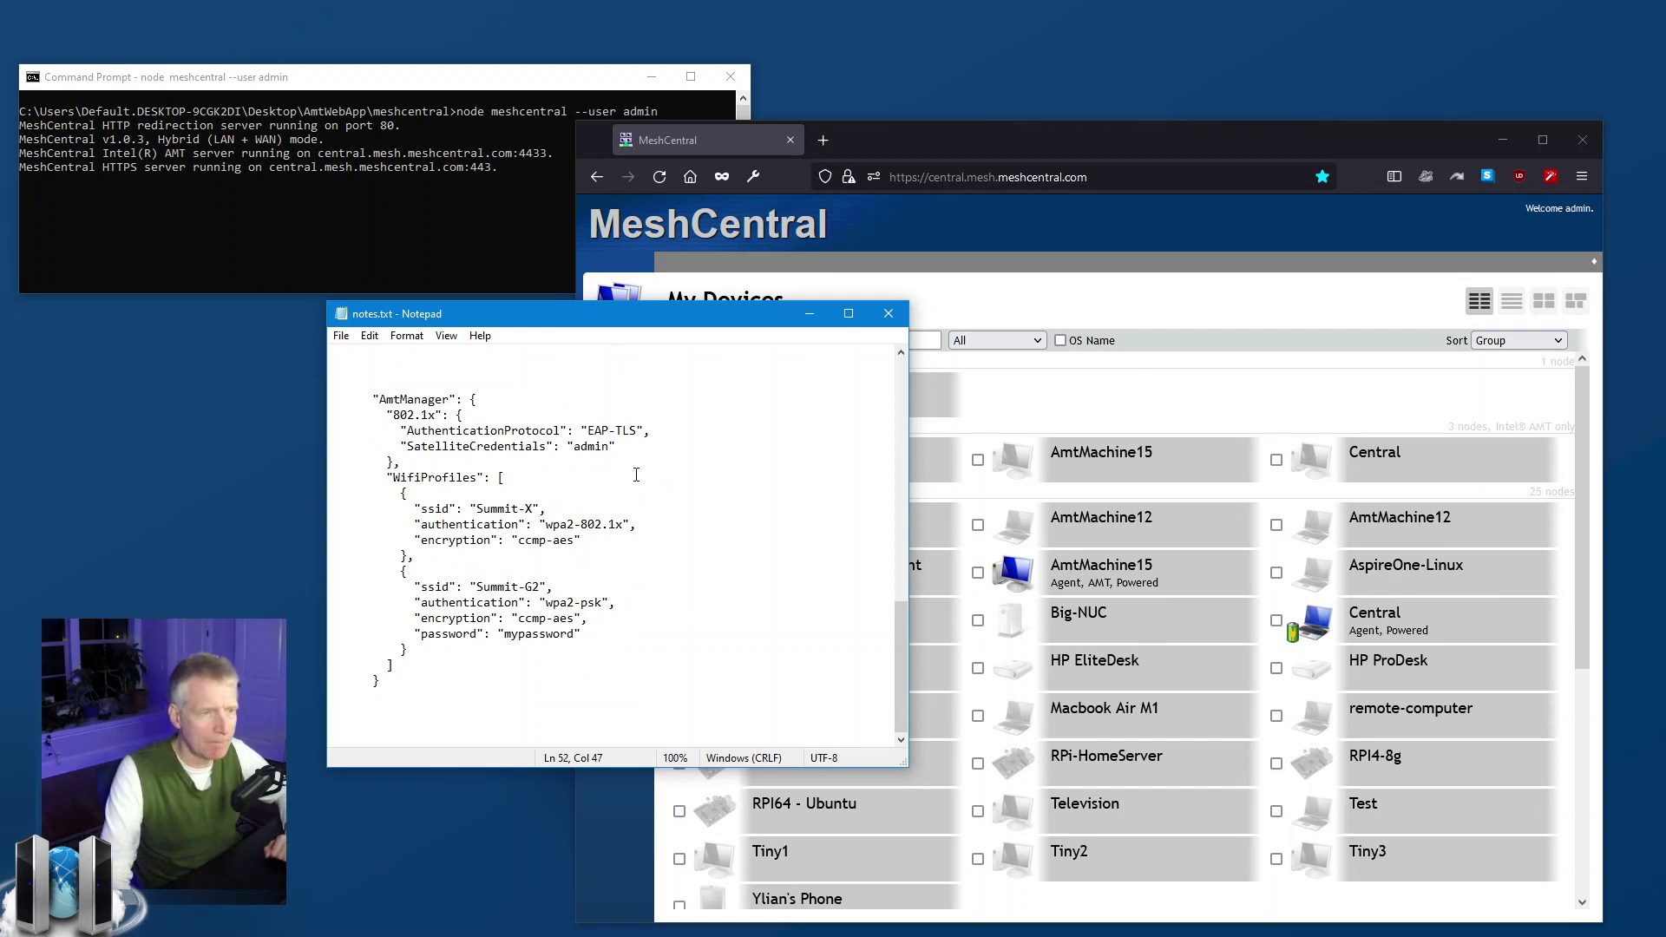
pyautogui.click(636, 493)
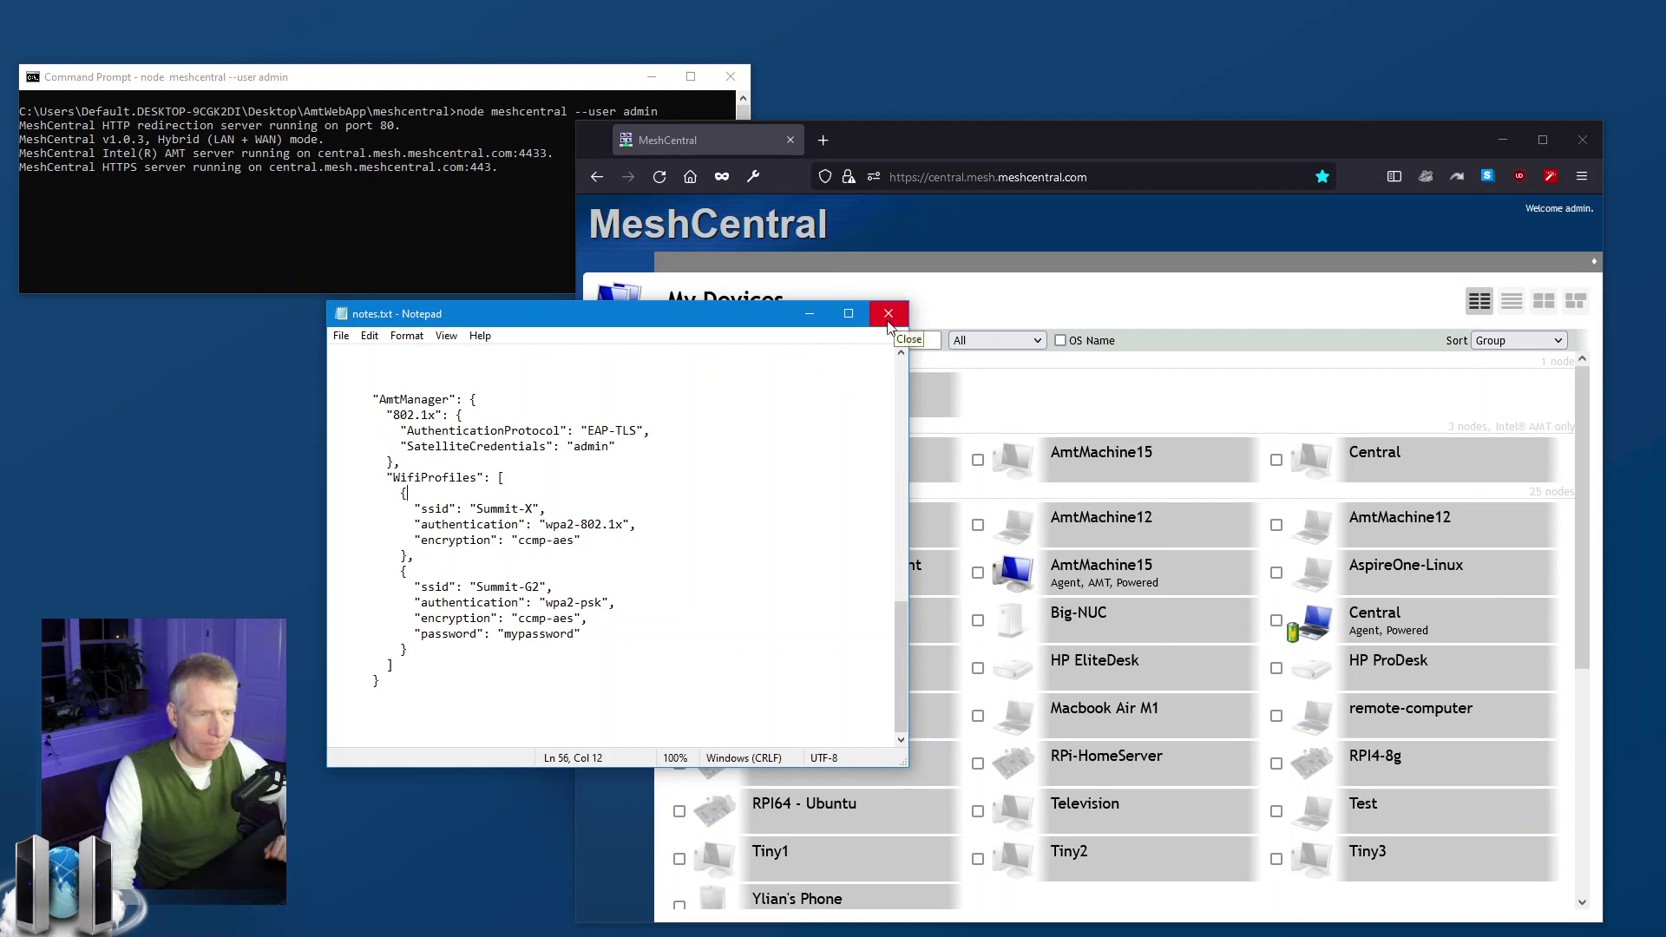
pyautogui.click(895, 320)
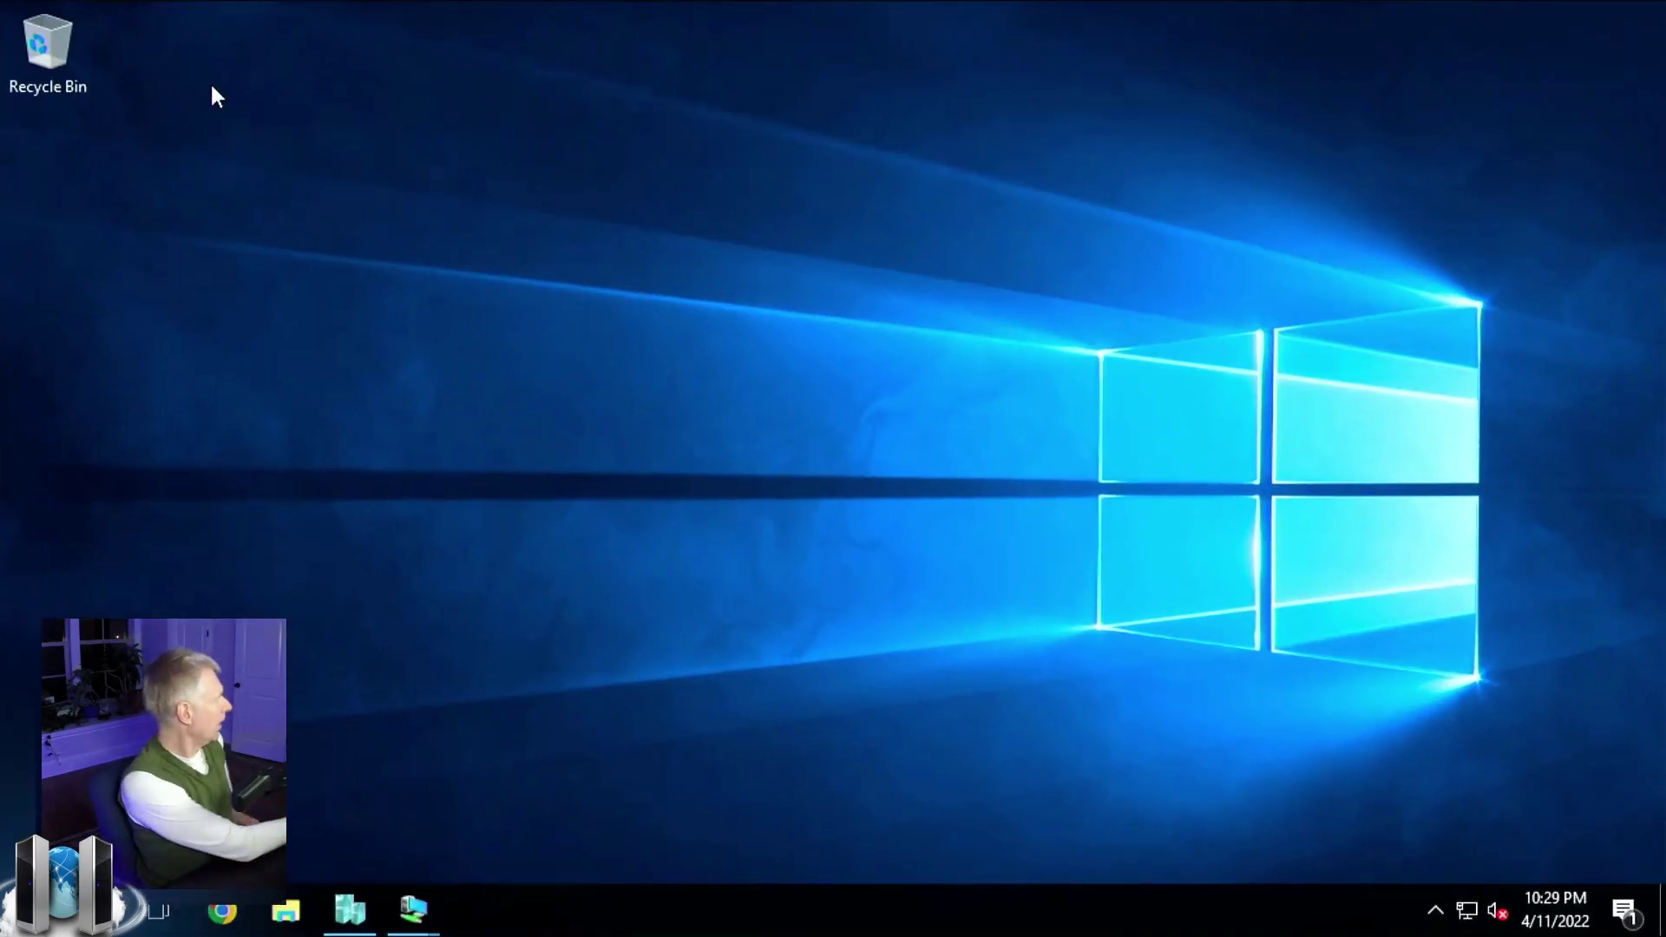
# - Review the DC, RADIUS and Satellite virtual machines in Hyper-V Manager
pyautogui.click(350, 910)
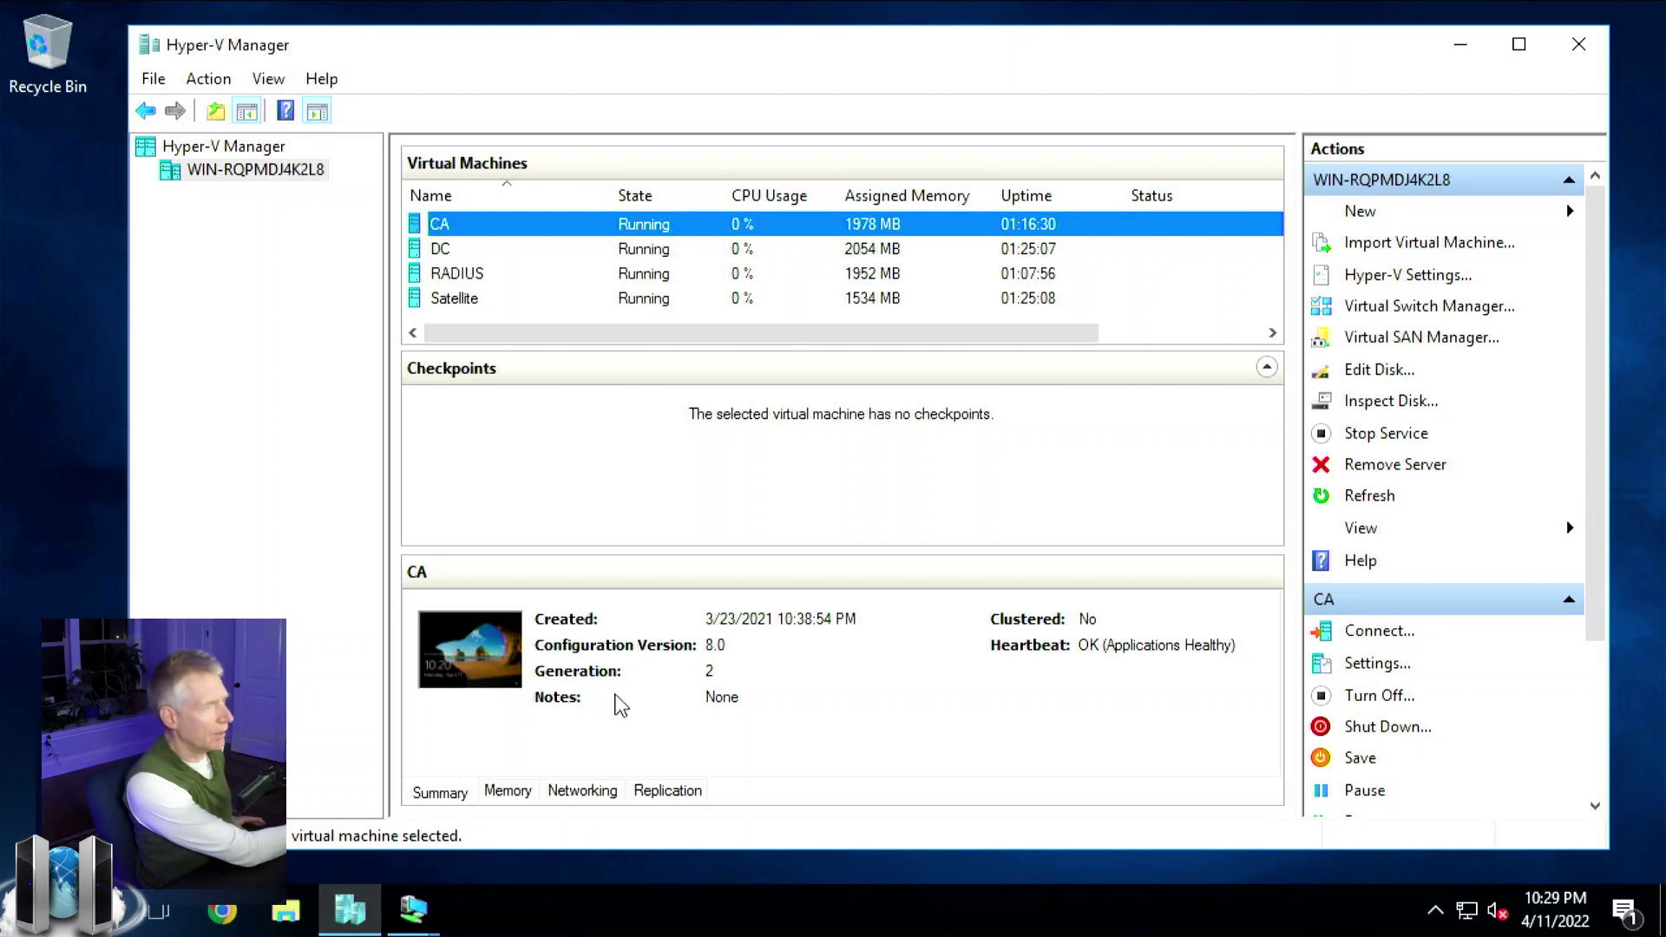
pyautogui.click(434, 252)
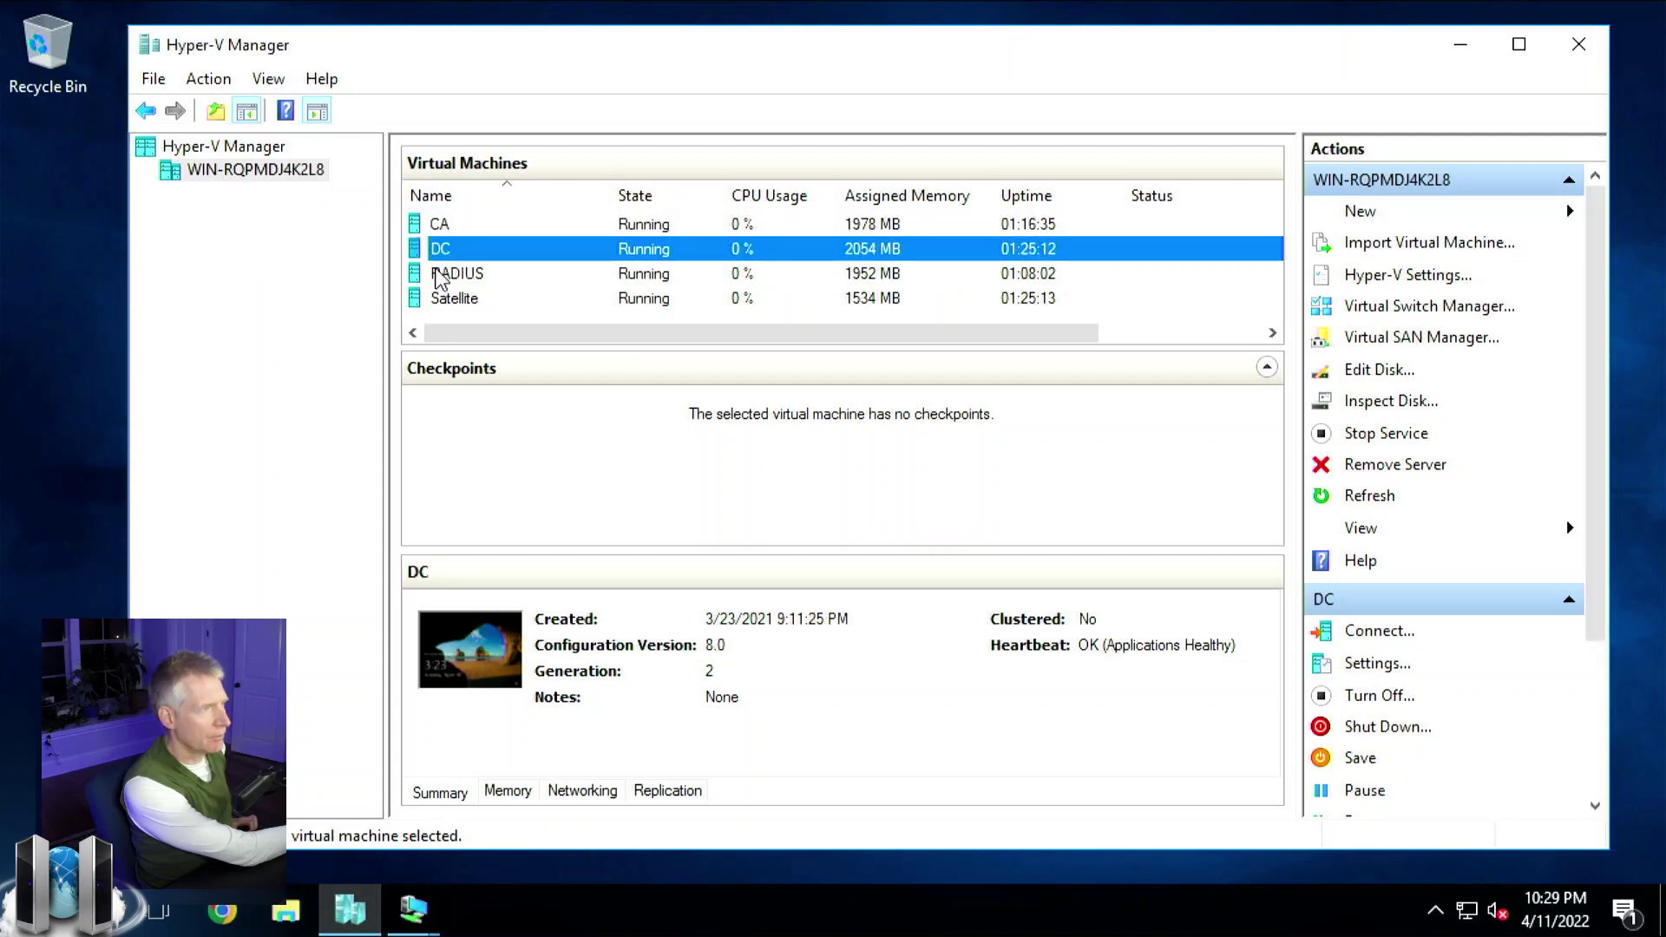
pyautogui.click(440, 276)
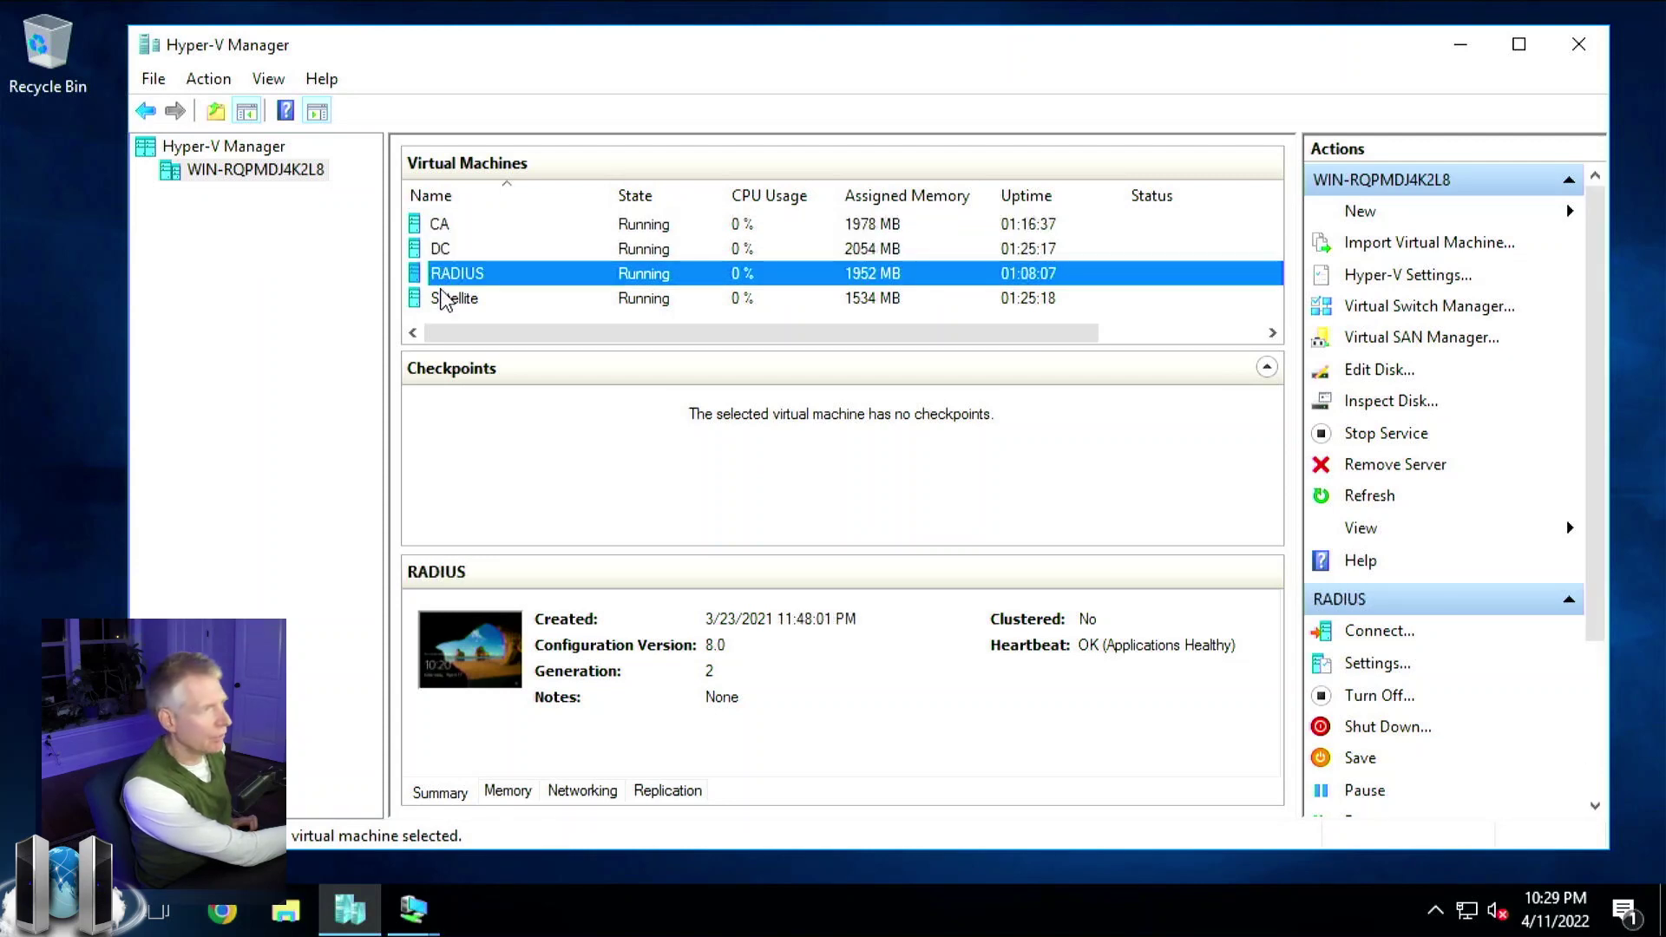
pyautogui.click(440, 300)
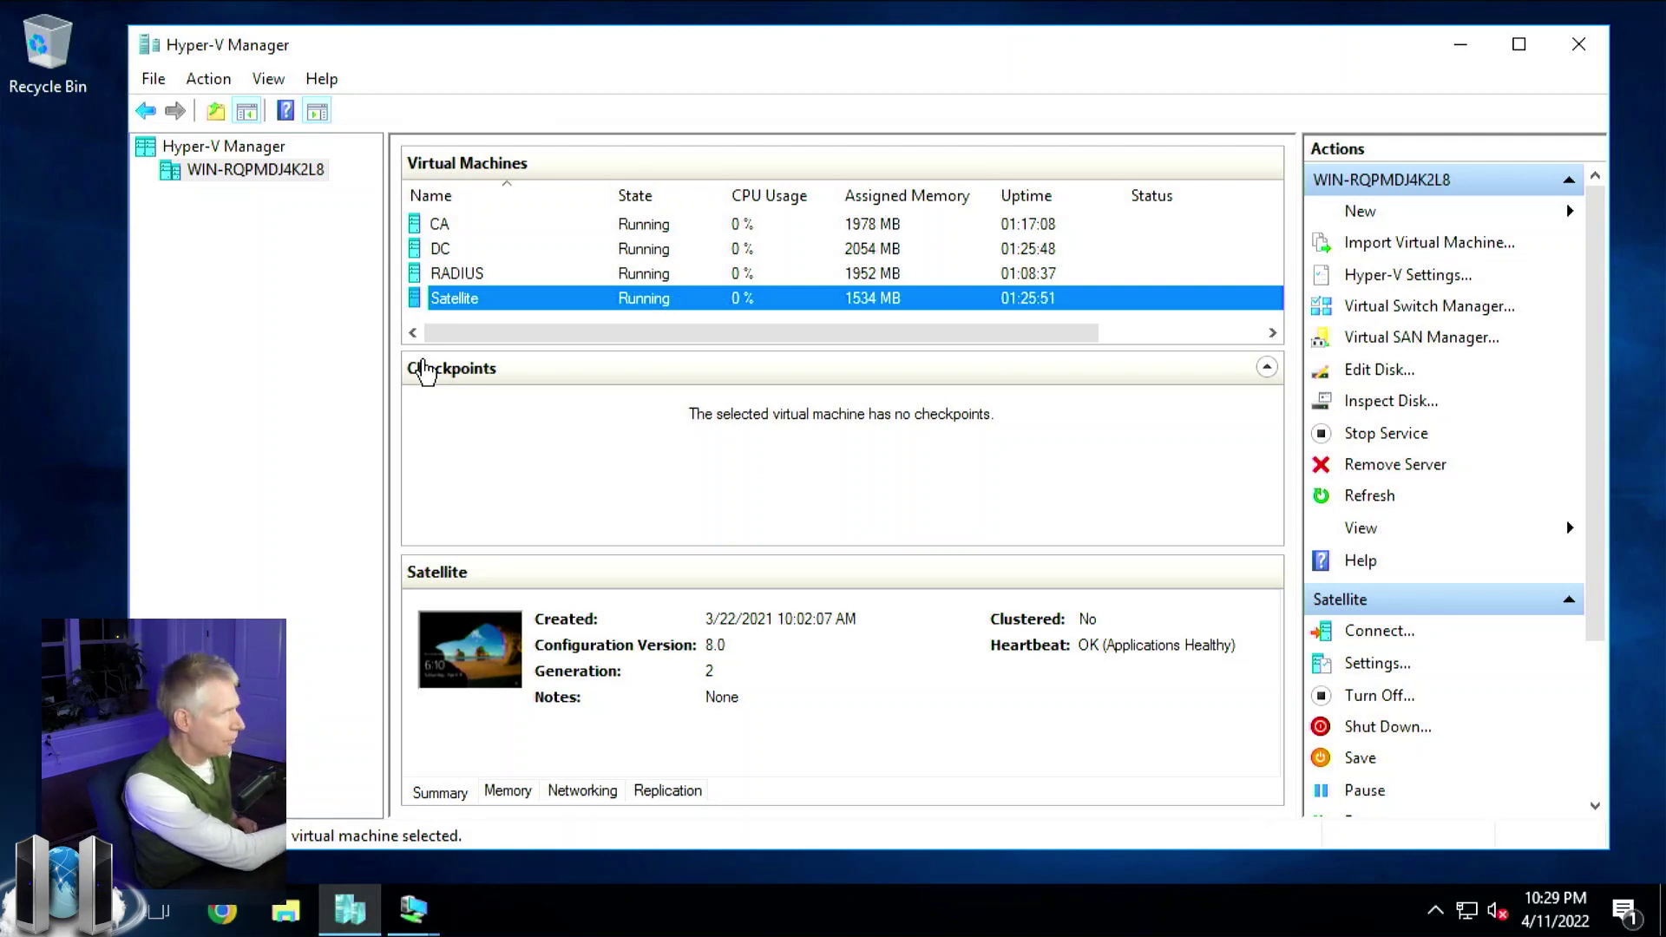
# - Open the Satellite virtual machine's console in full screen and move its MeshCentral Satellite window closer to the desktop's centre
pyautogui.doubleClick(444, 299)
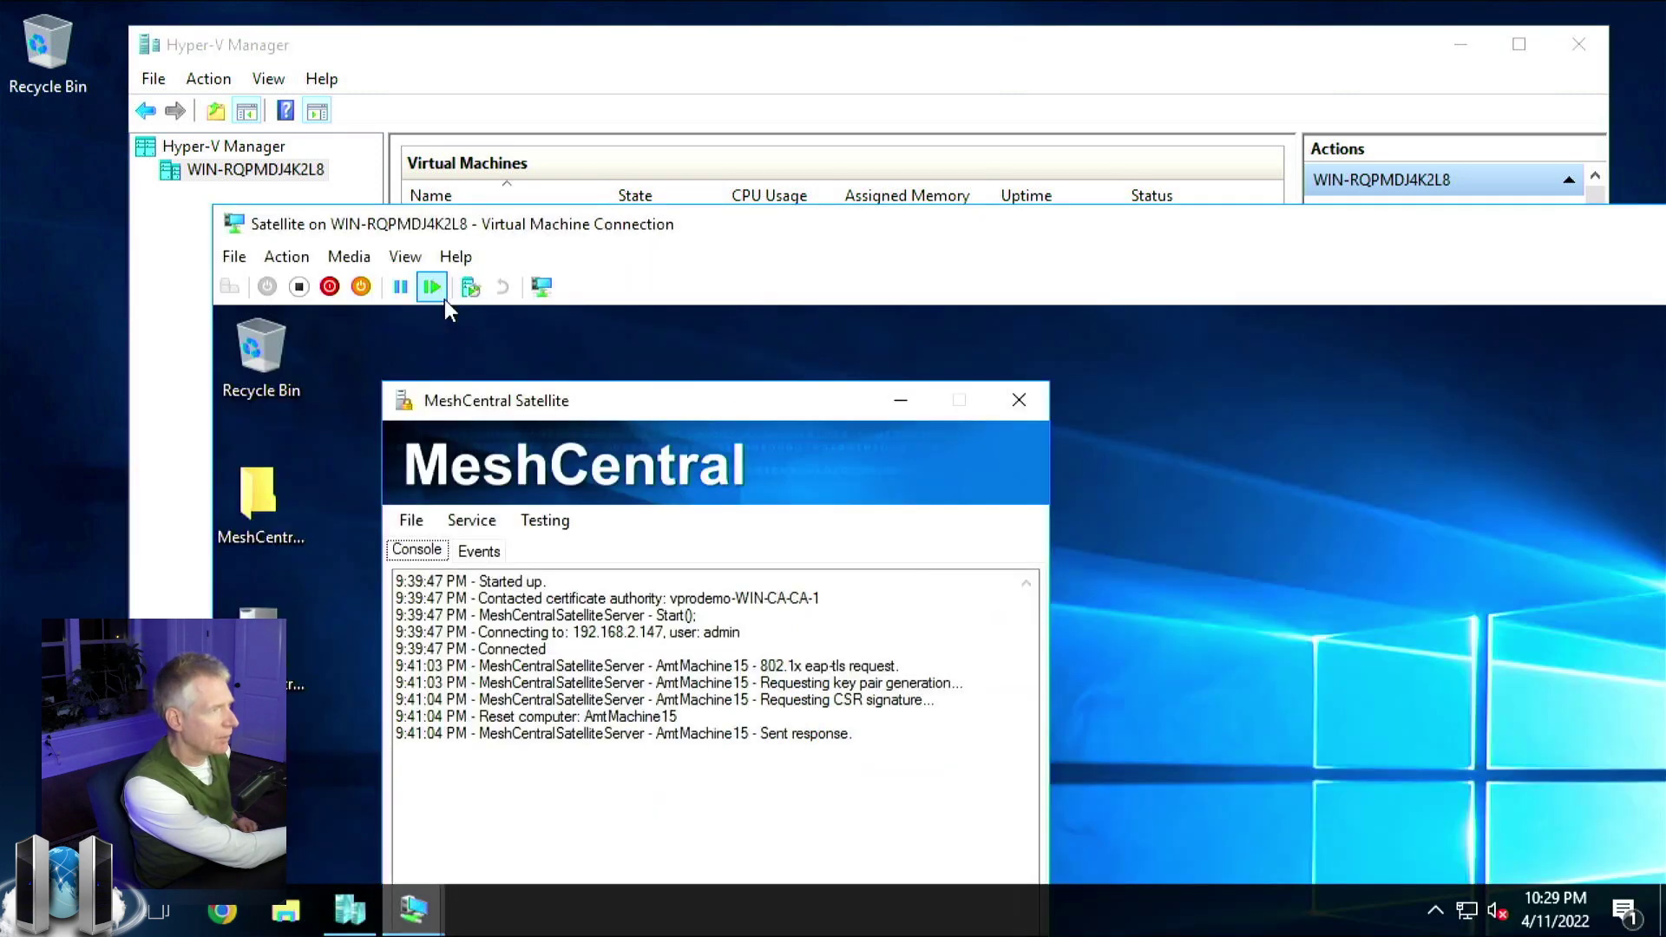
pyautogui.doubleClick(477, 226)
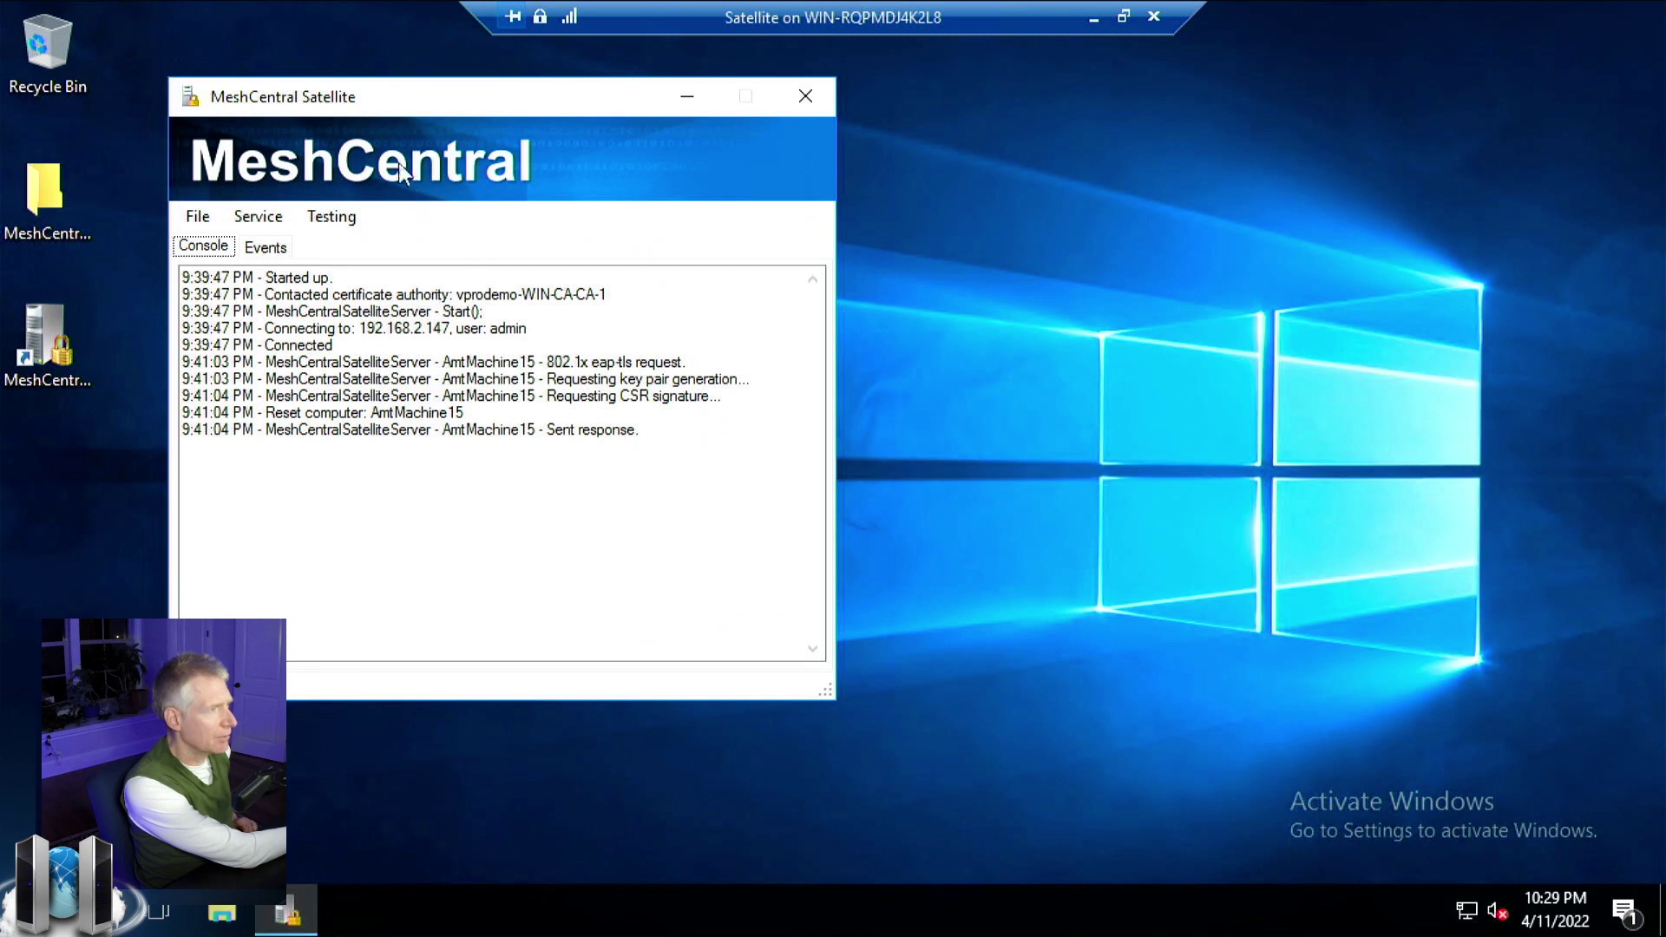
pyautogui.moveTo(388, 108); pyautogui.dragTo(596, 189)
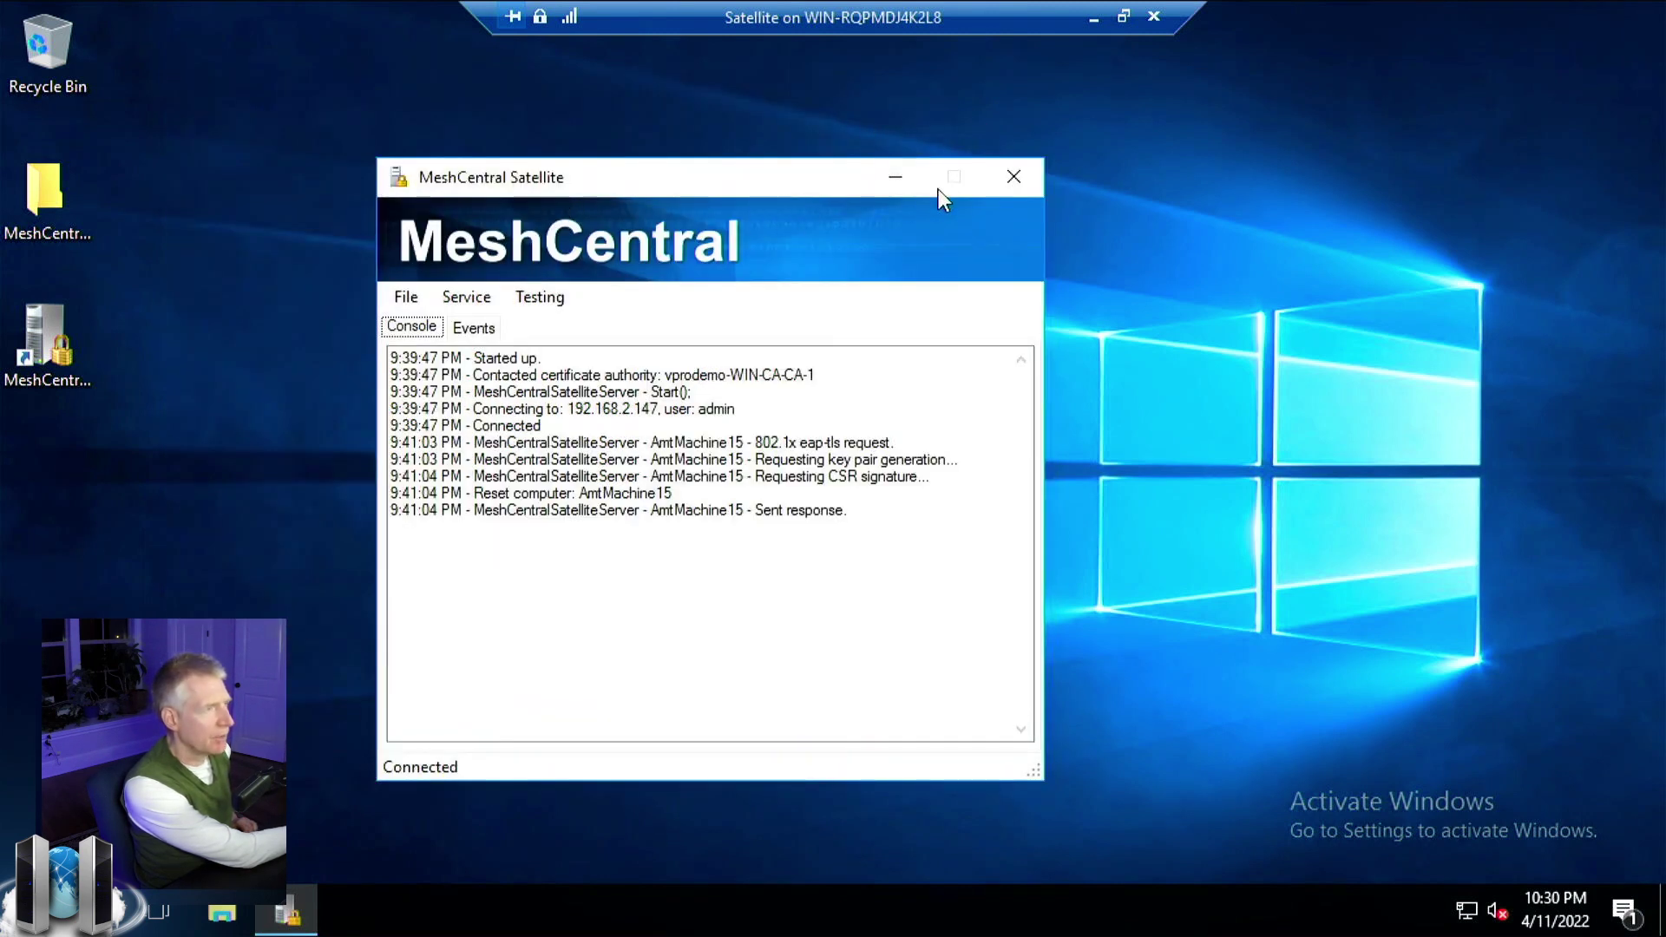
# - Close MeshCentral Satellite, relaunch it from the desktop and move its window away from the desktop icons
pyautogui.click(1012, 182)
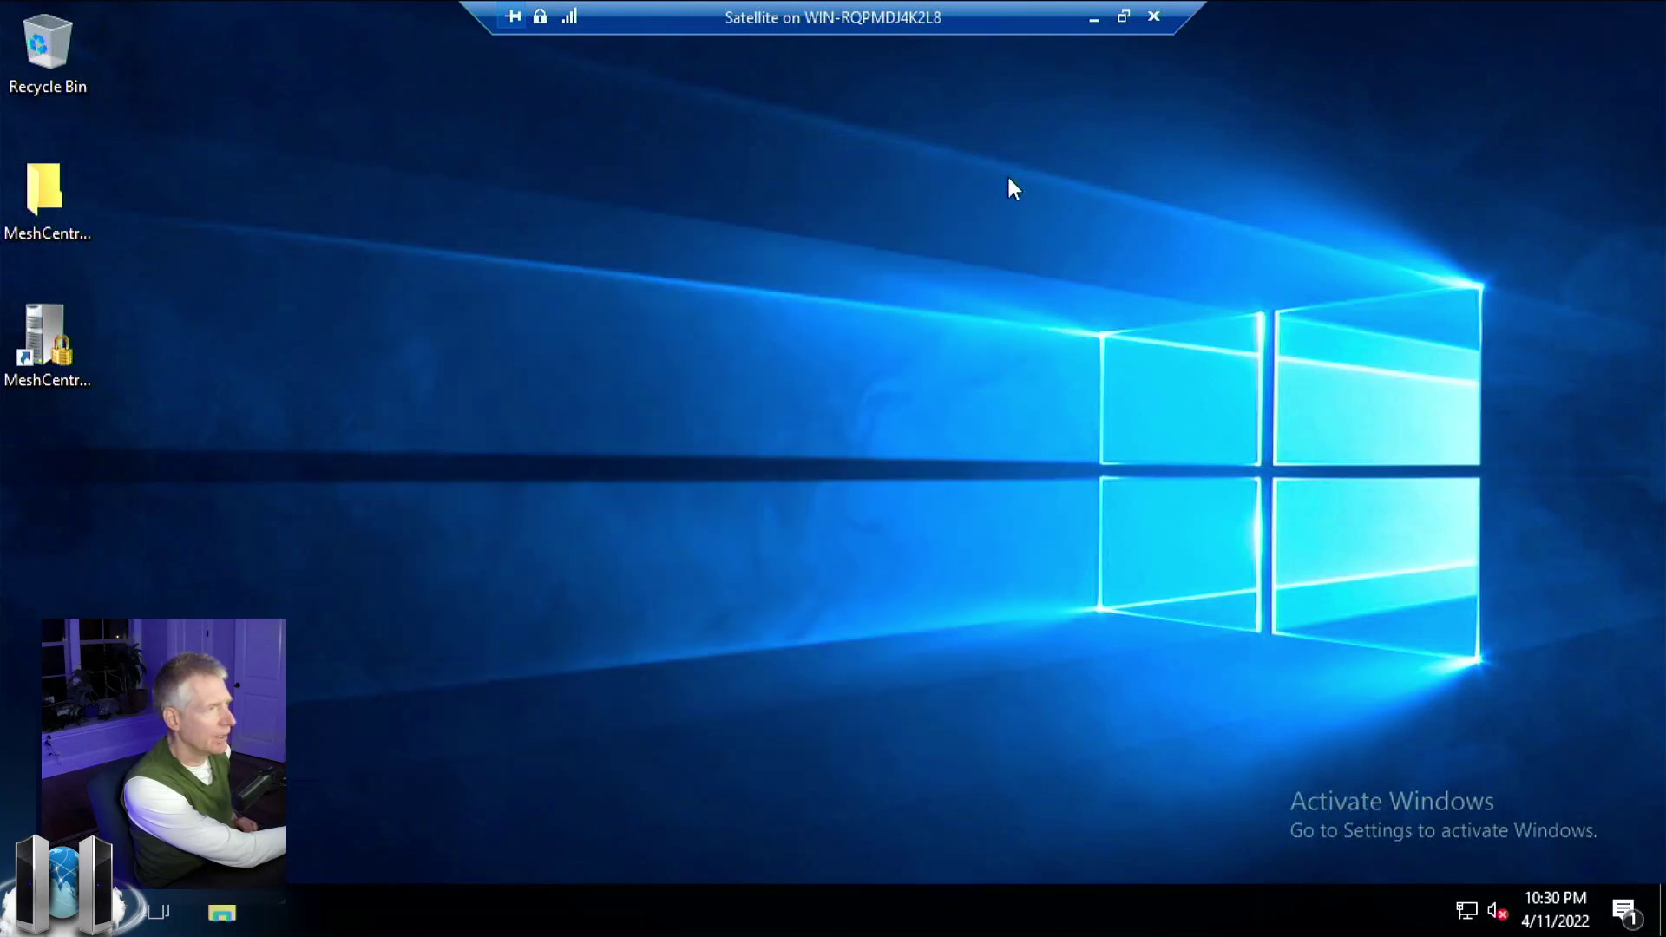
pyautogui.click(58, 332)
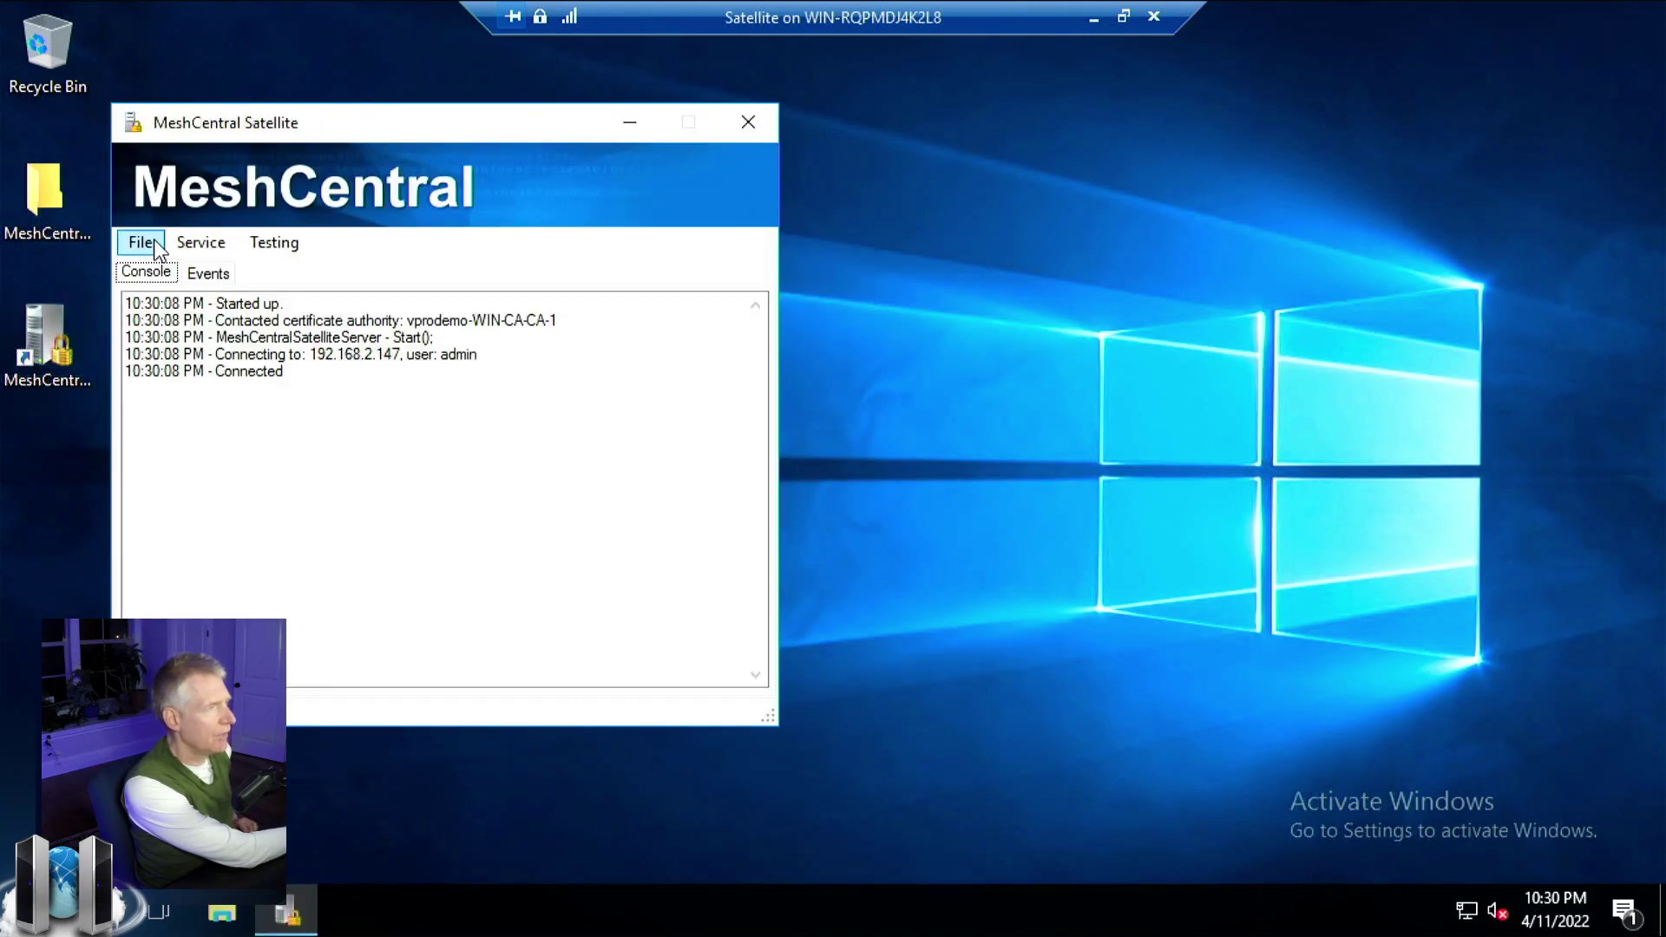
pyautogui.moveTo(255, 133); pyautogui.dragTo(511, 176)
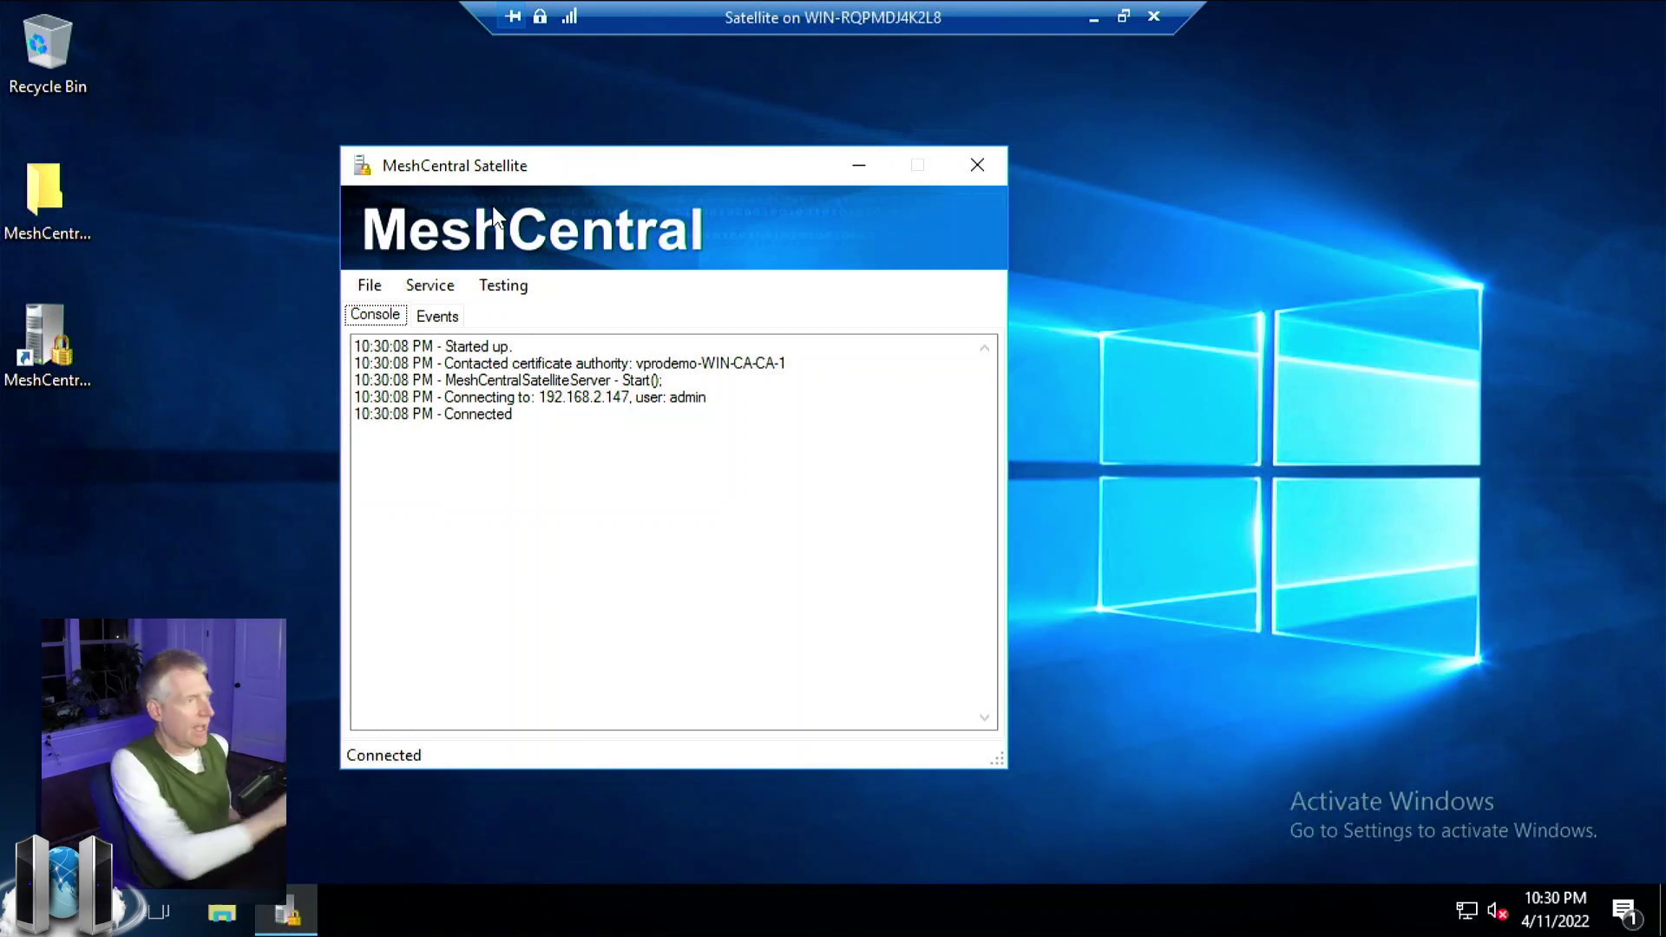
# - Check the service commands in MeshCentral Satellite and disconnect its local server connection
pyautogui.click(439, 293)
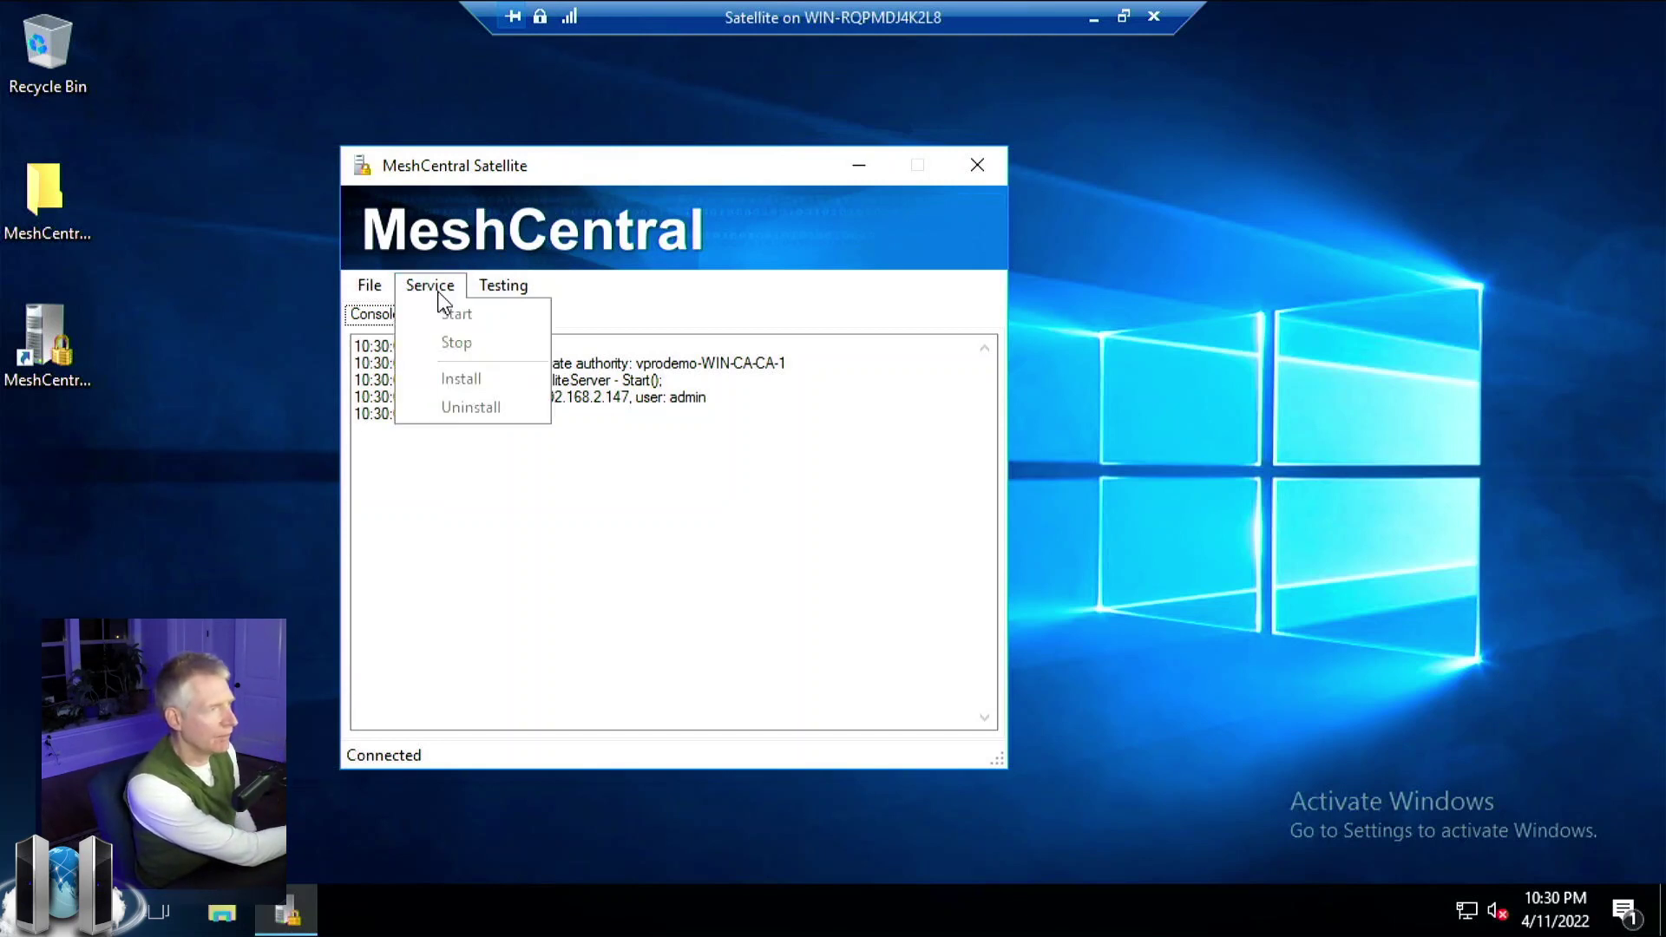
pyautogui.click(434, 295)
pyautogui.click(369, 286)
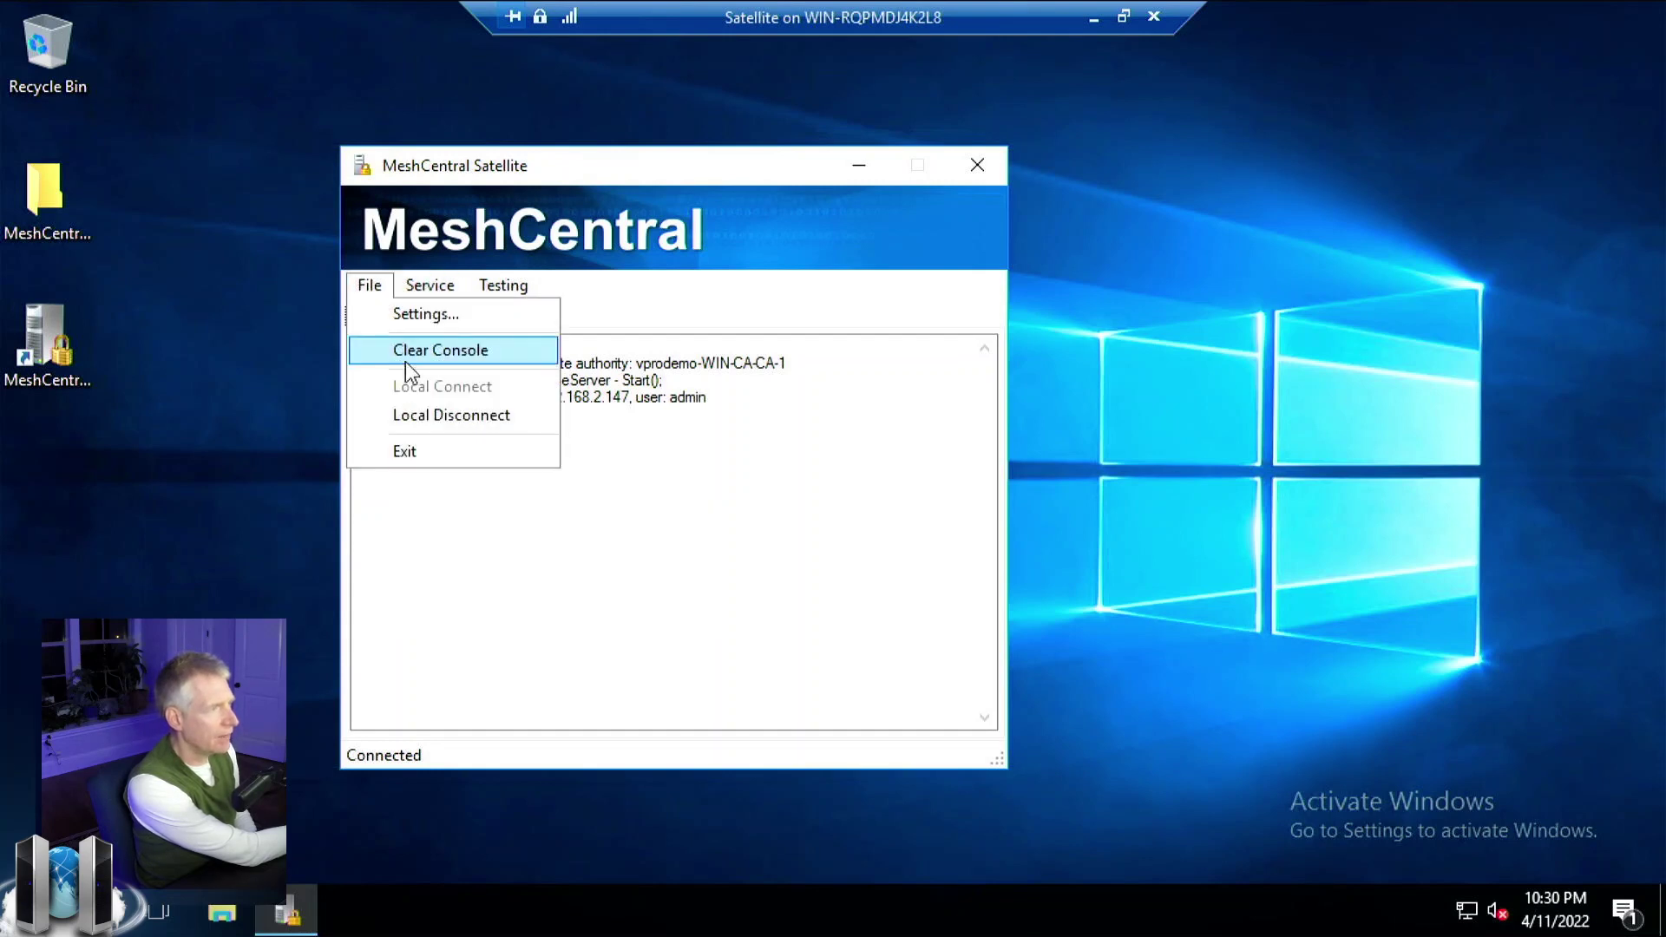
pyautogui.click(438, 417)
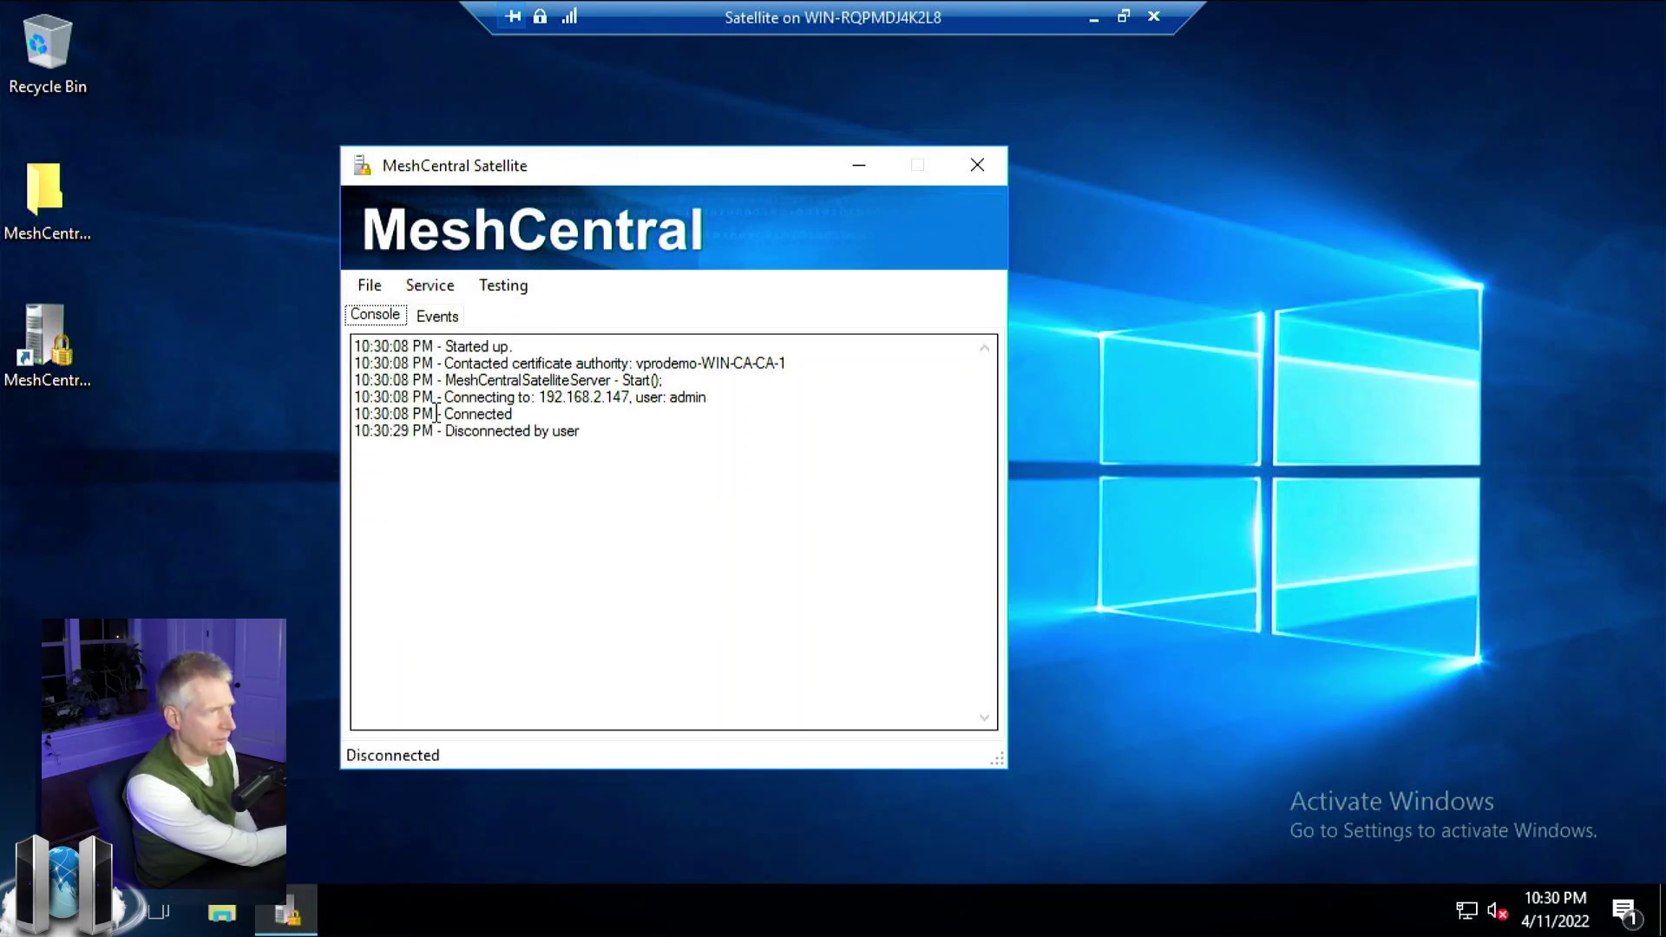
# - Examine the commands for installing MeshCentral Satellite as a background service
pyautogui.click(431, 293)
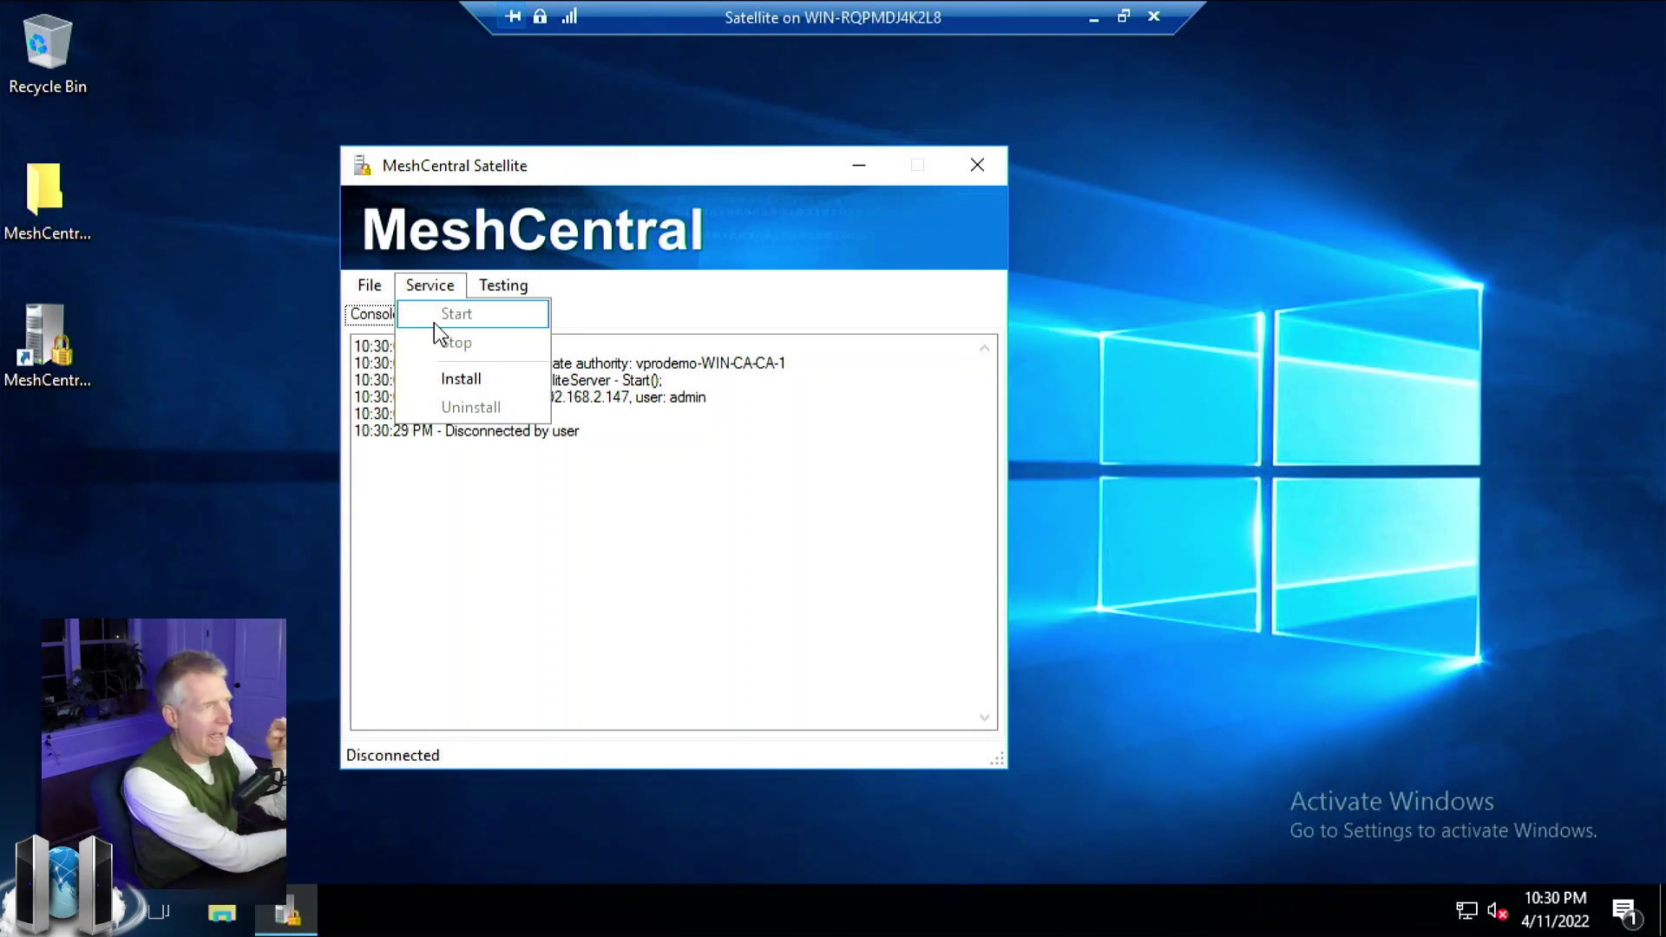
pyautogui.click(461, 379)
pyautogui.moveTo(543, 434); pyautogui.dragTo(554, 438)
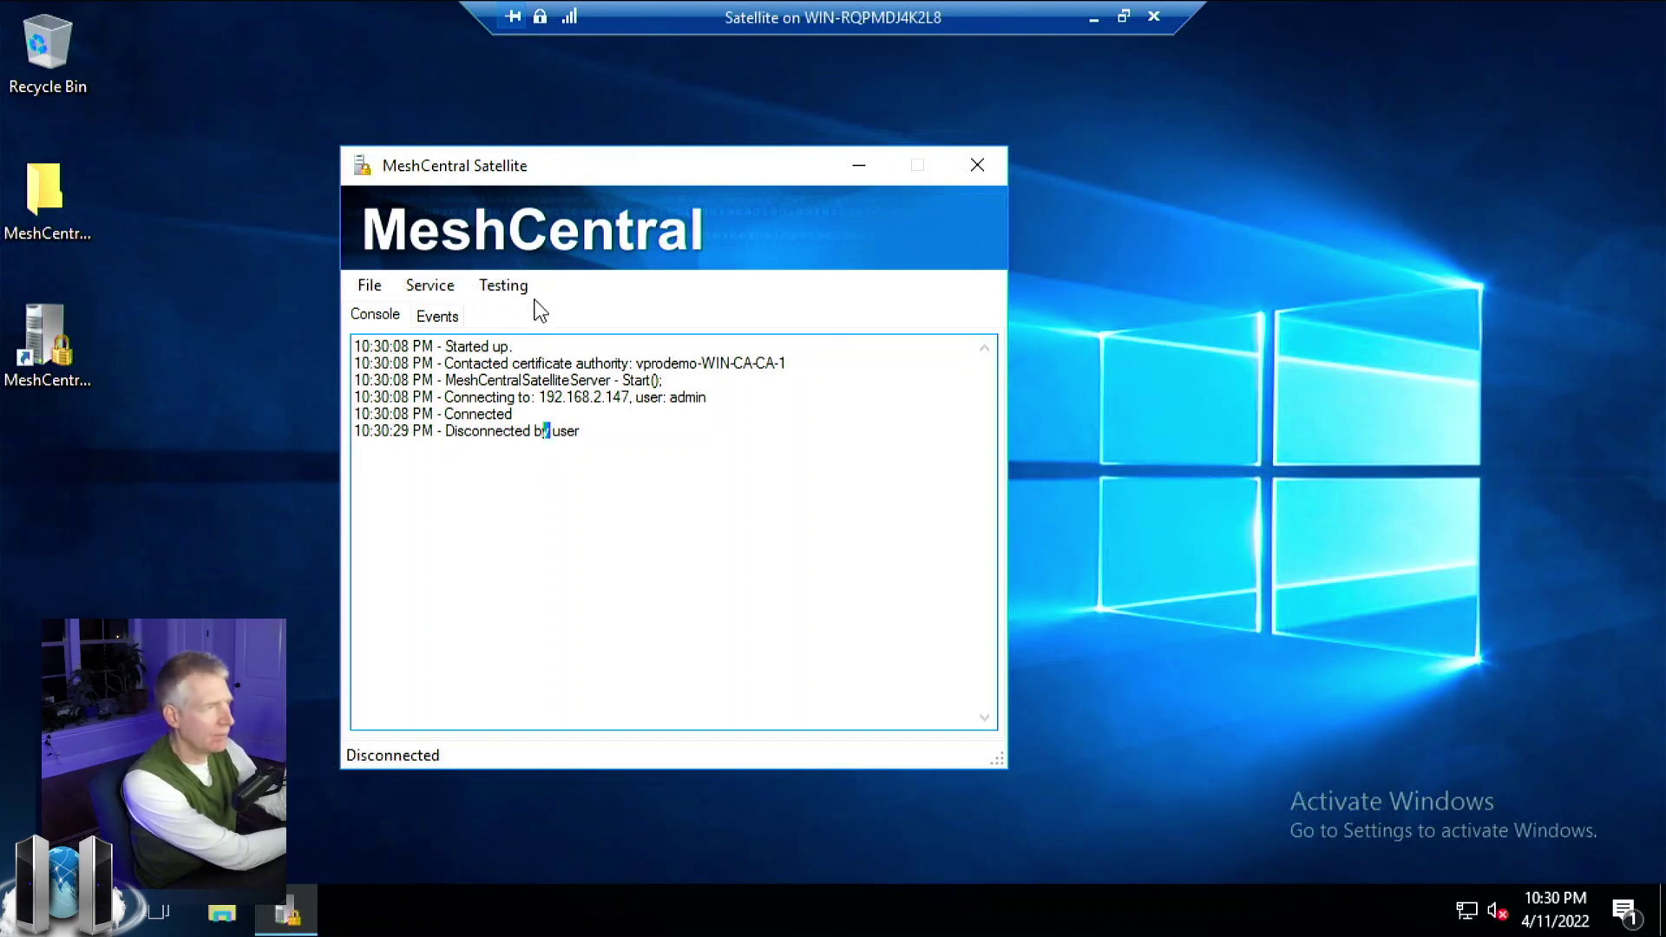
pyautogui.click(437, 283)
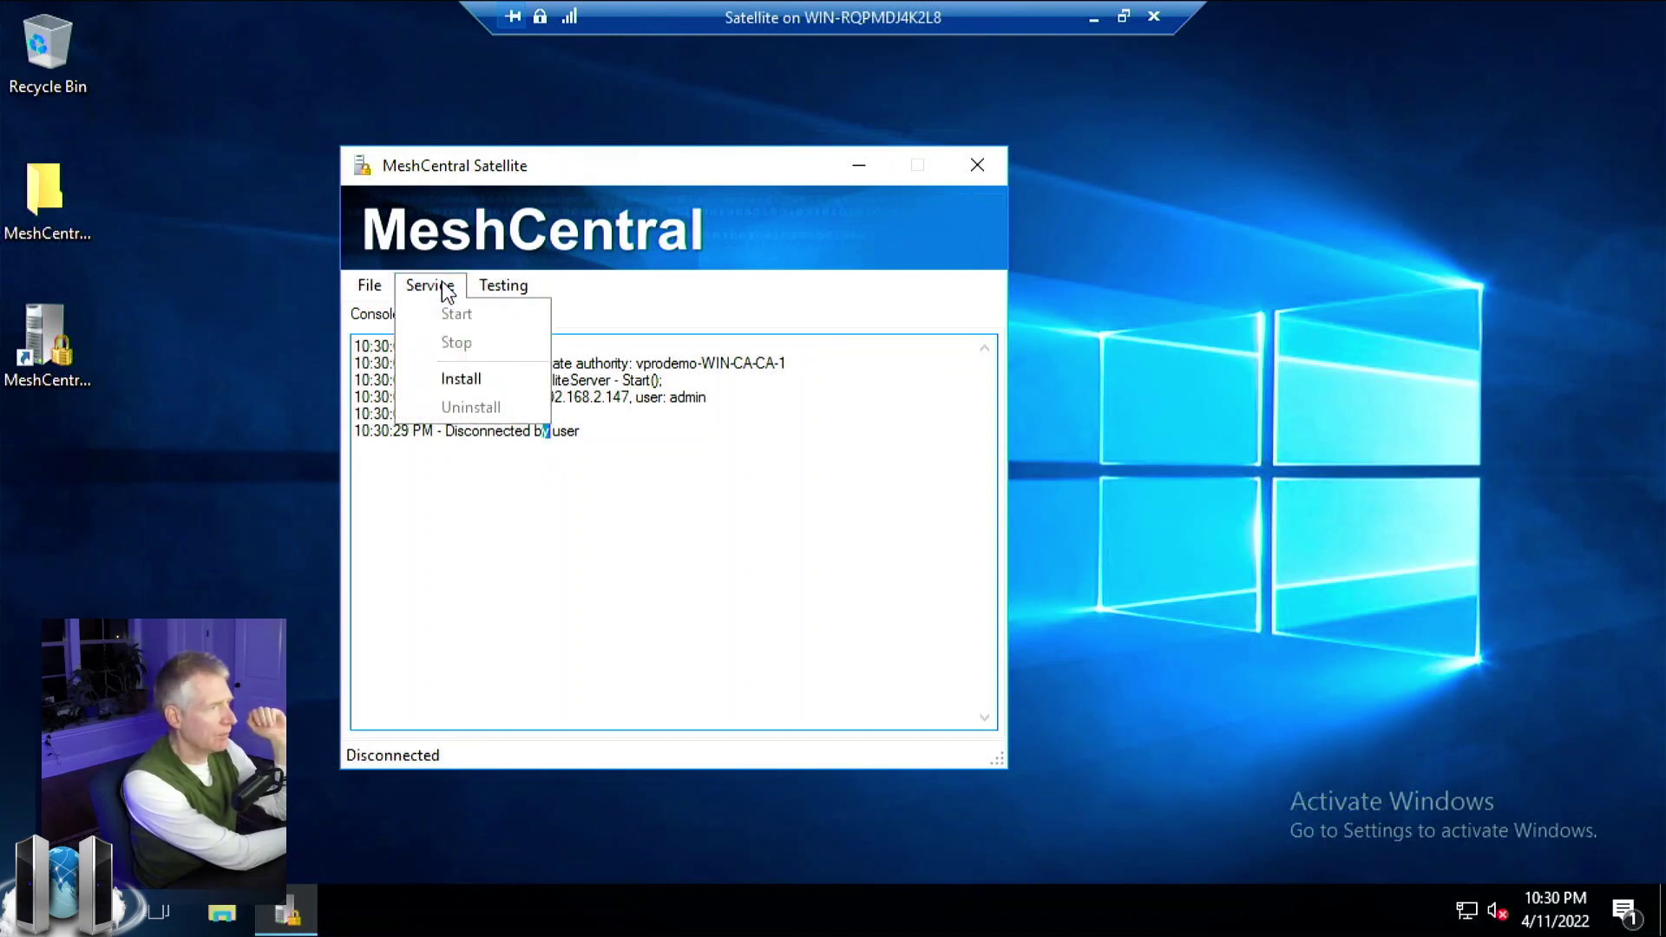
pyautogui.click(443, 291)
pyautogui.click(446, 292)
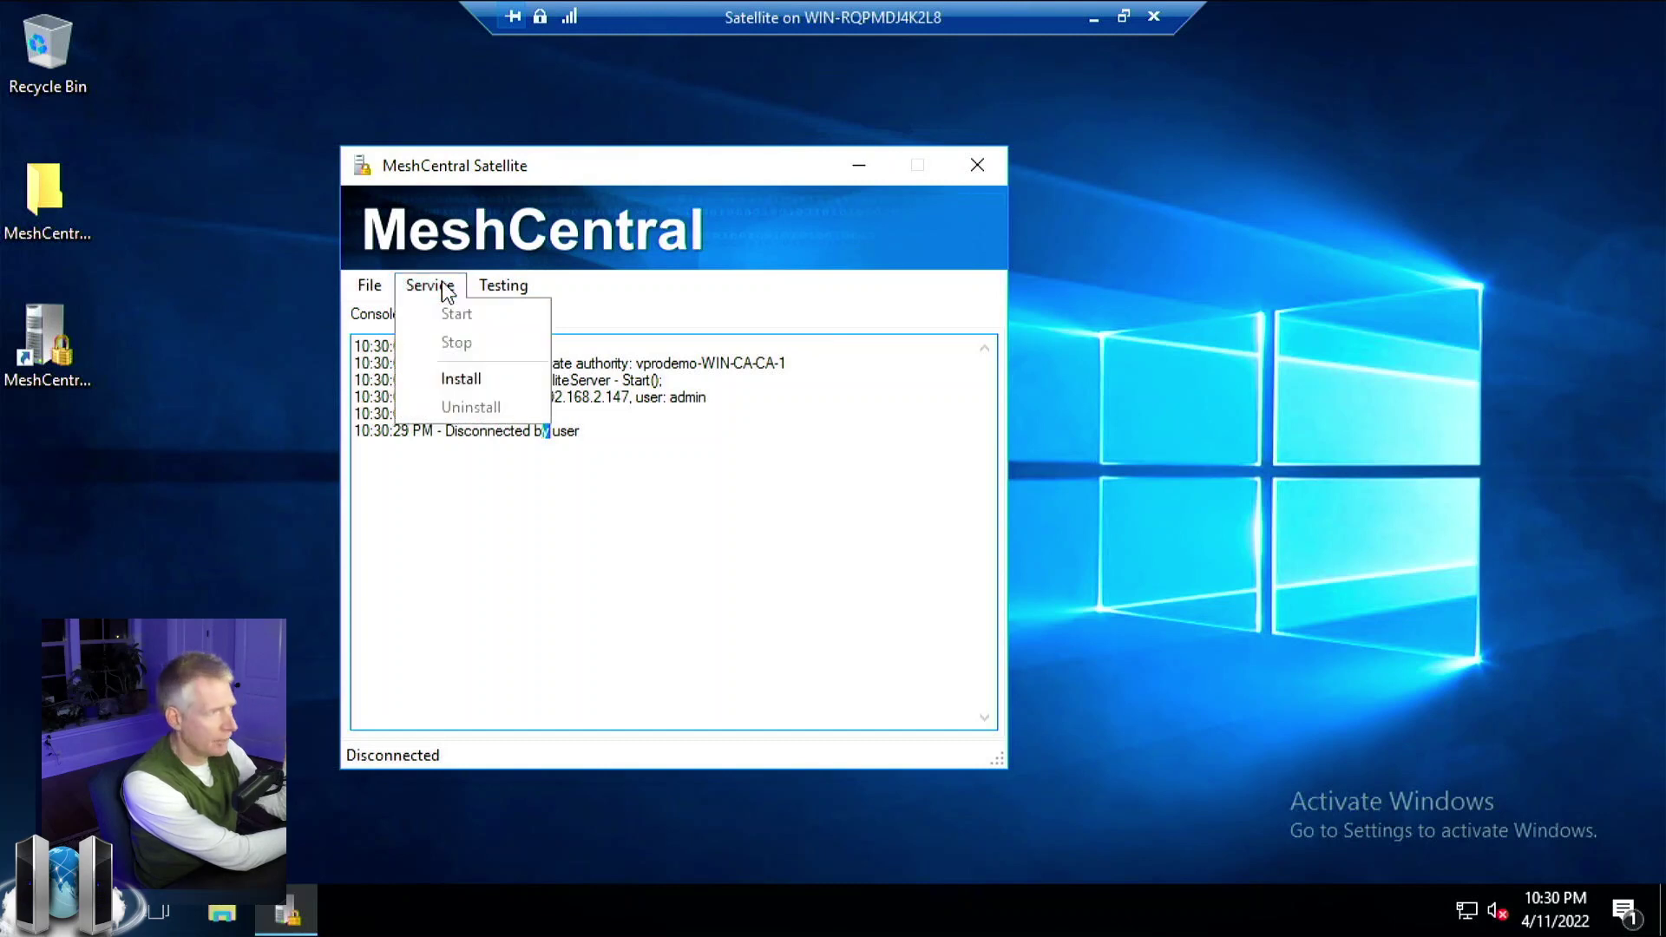
pyautogui.click(446, 291)
# - Open the MeshCentral Satellite settings and highlight the server hostname in the MeshCentral login section
pyautogui.click(370, 285)
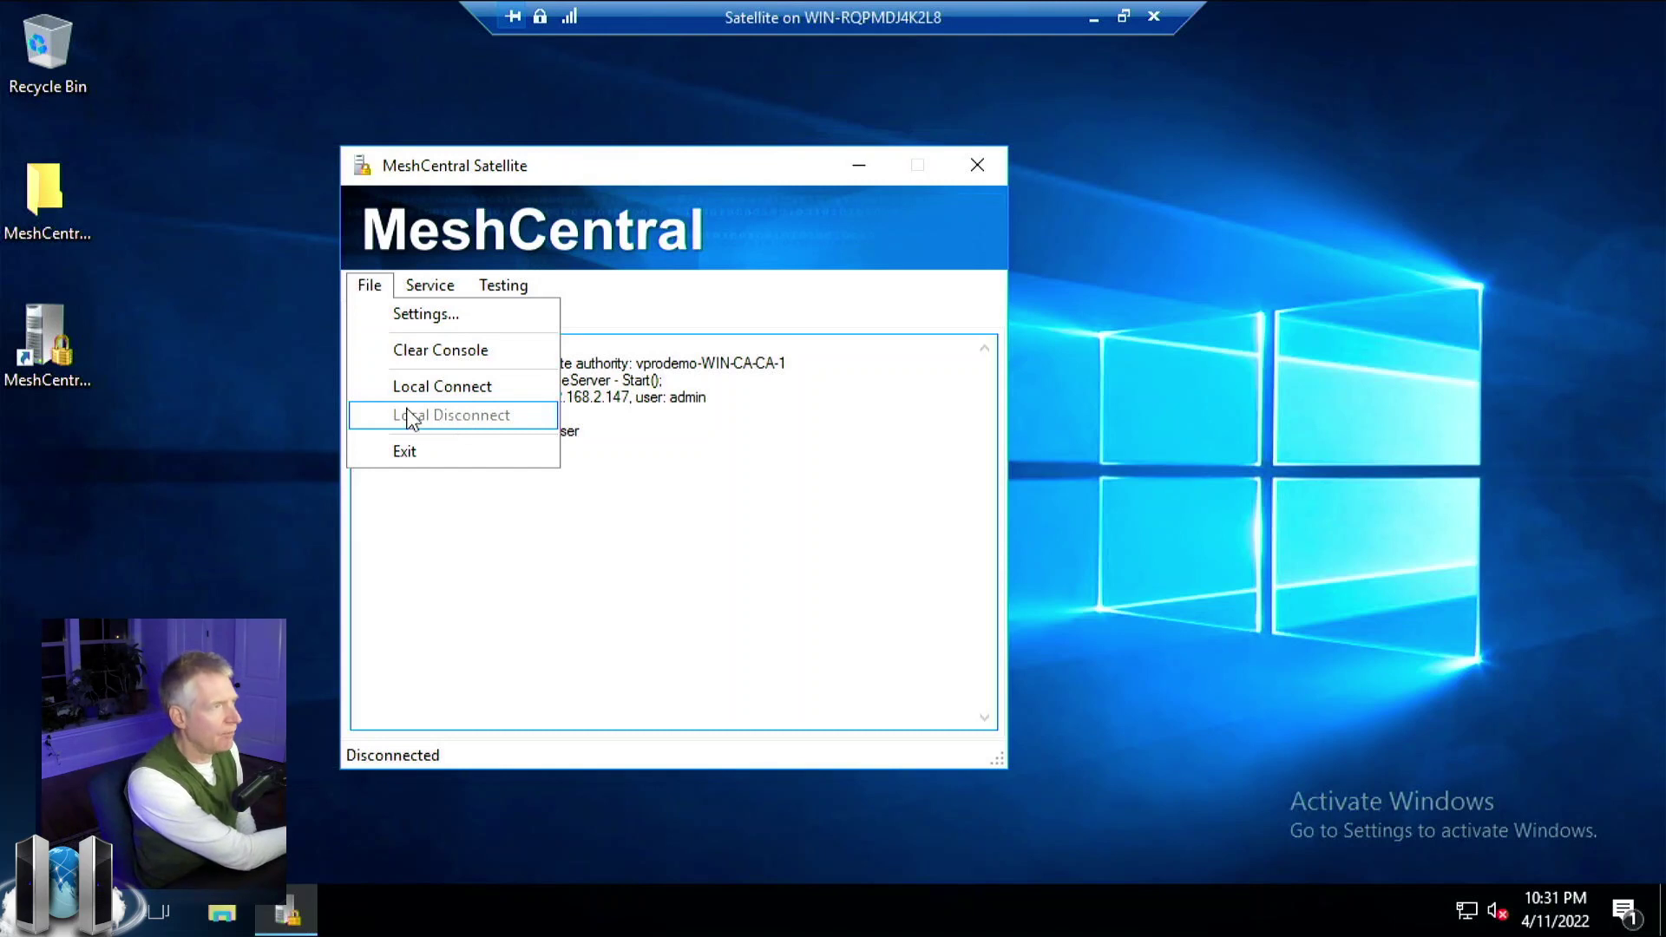
pyautogui.click(402, 314)
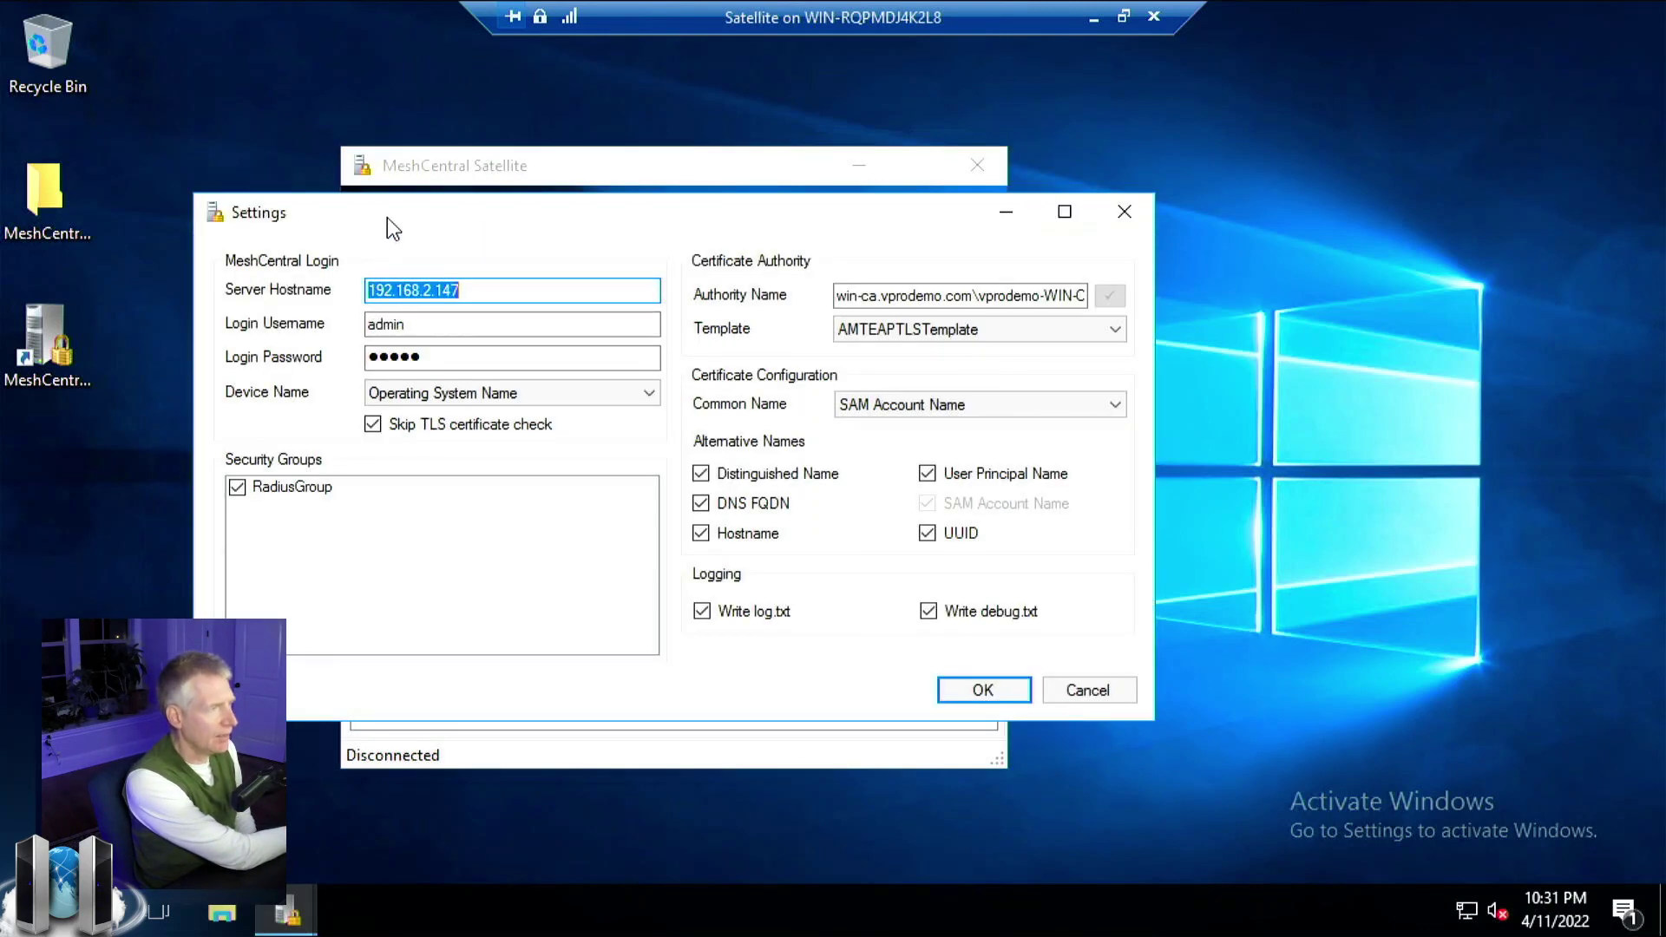
pyautogui.moveTo(387, 217); pyautogui.dragTo(679, 331)
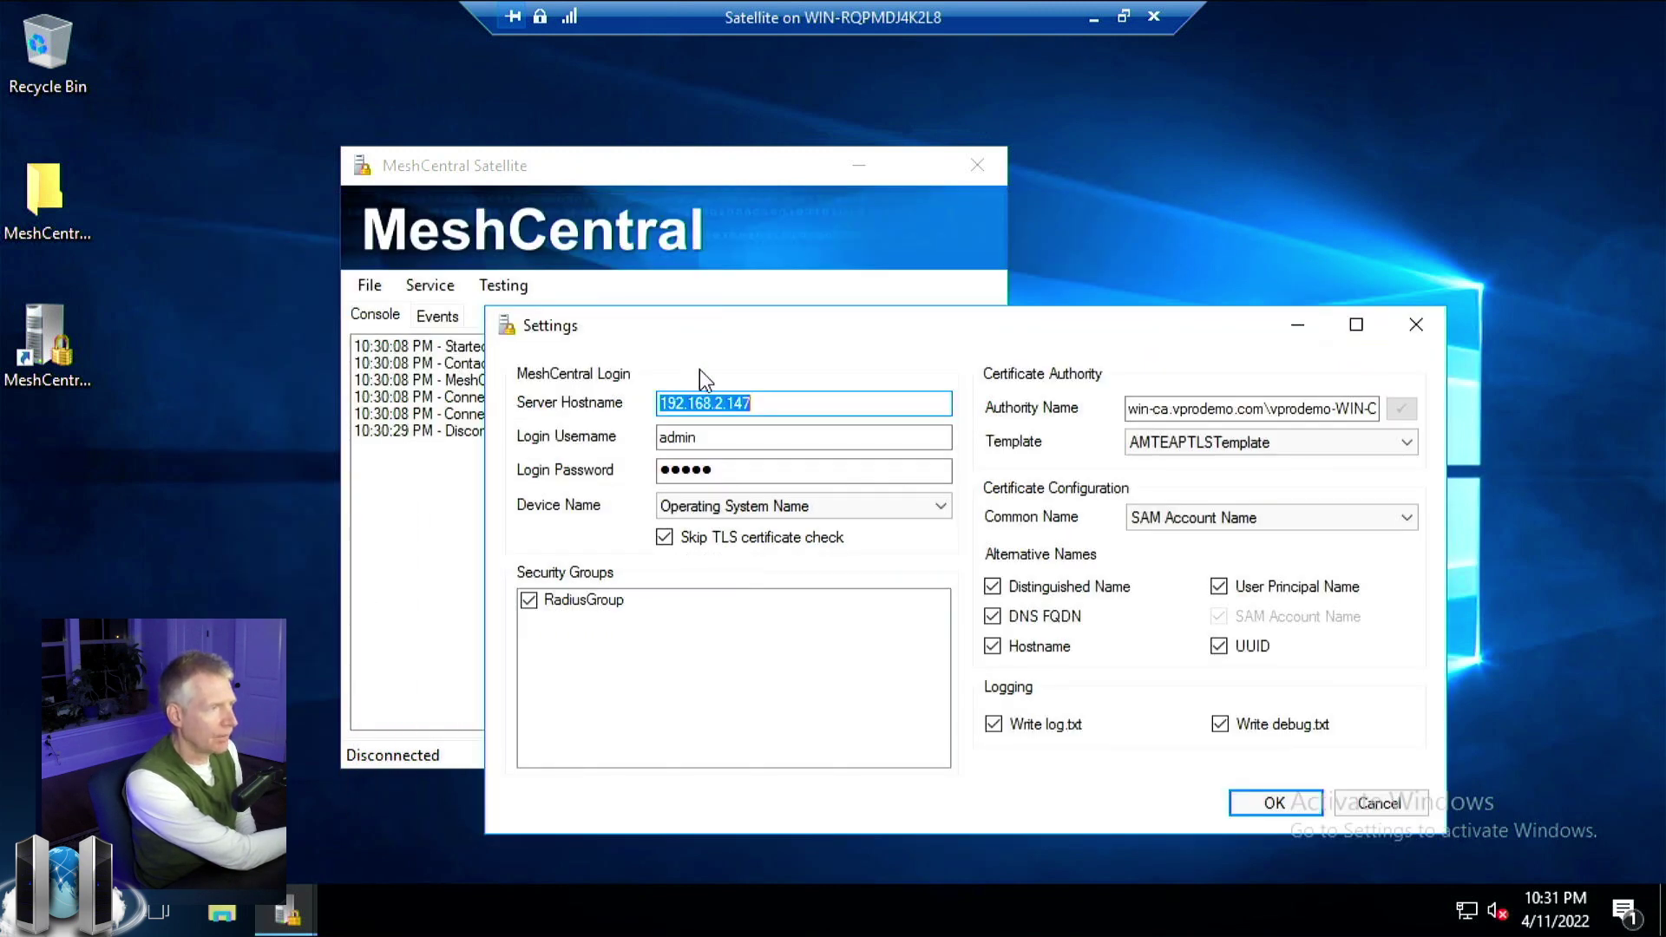
pyautogui.click(777, 405)
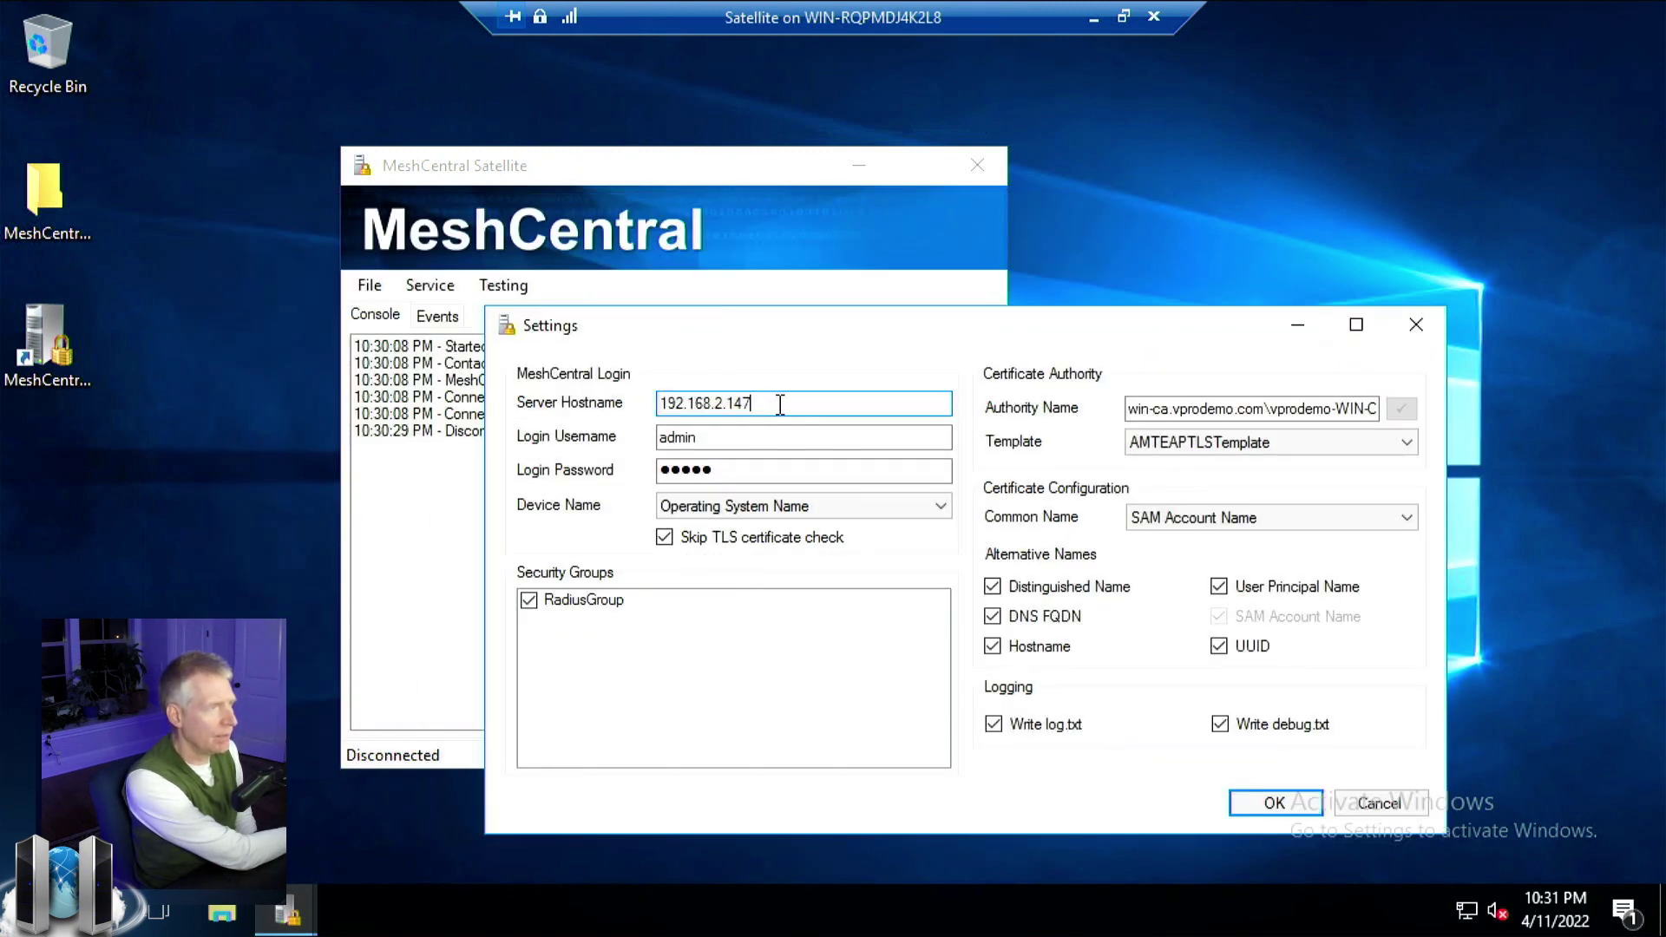
pyautogui.moveTo(767, 405); pyautogui.dragTo(650, 408)
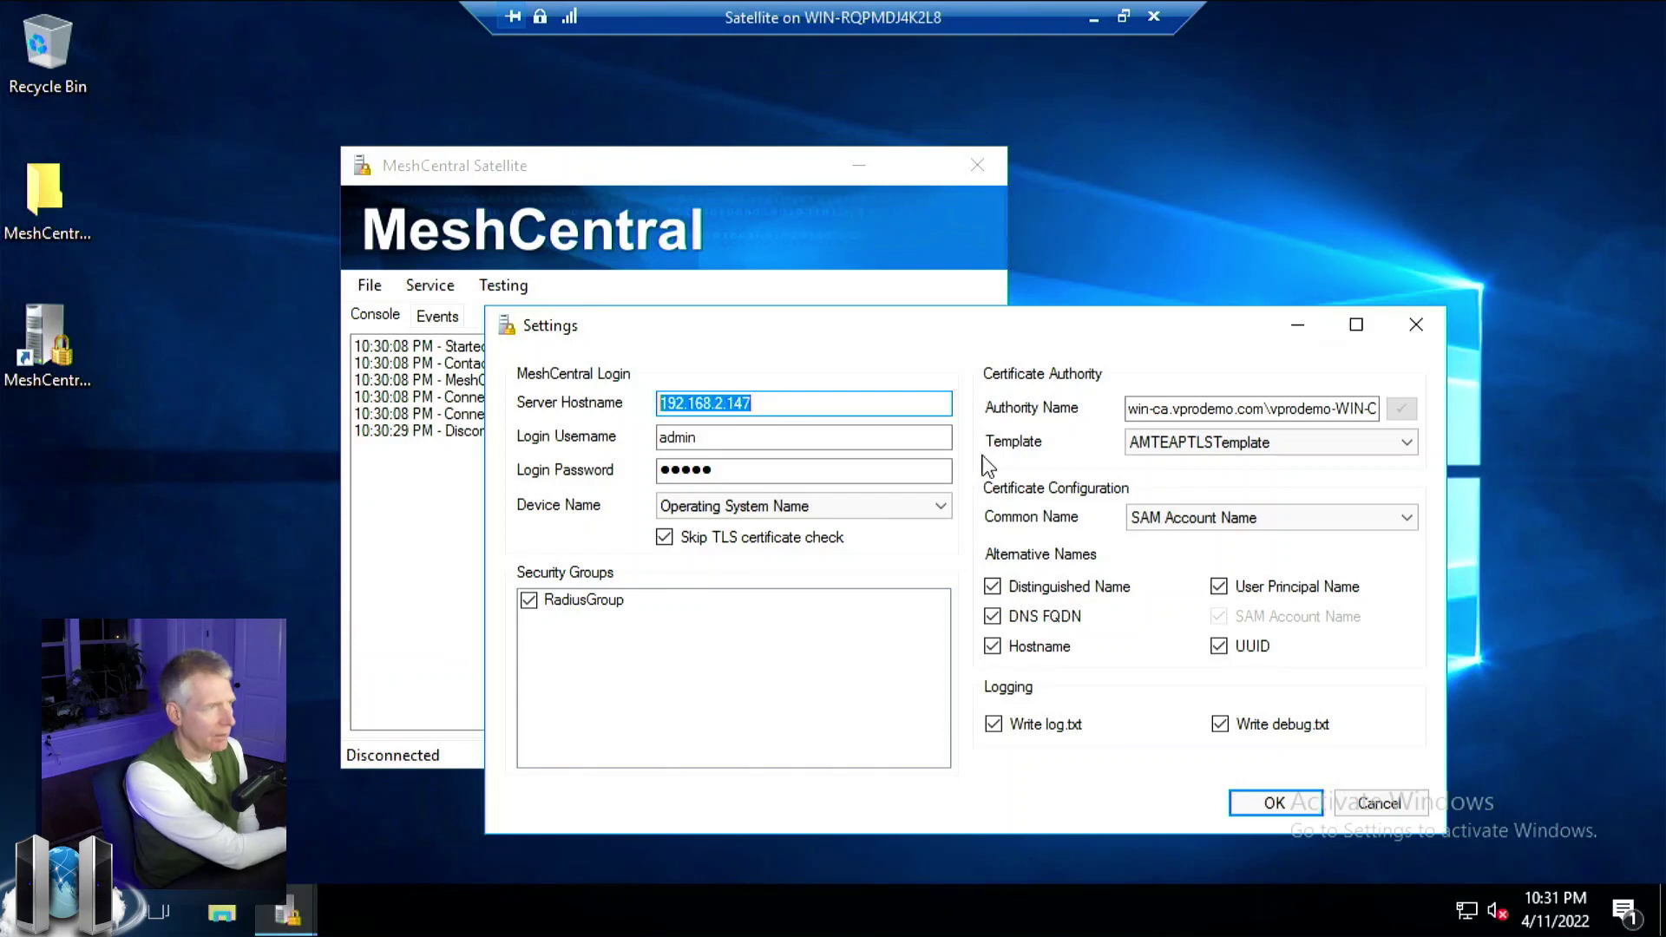
pyautogui.click(865, 411)
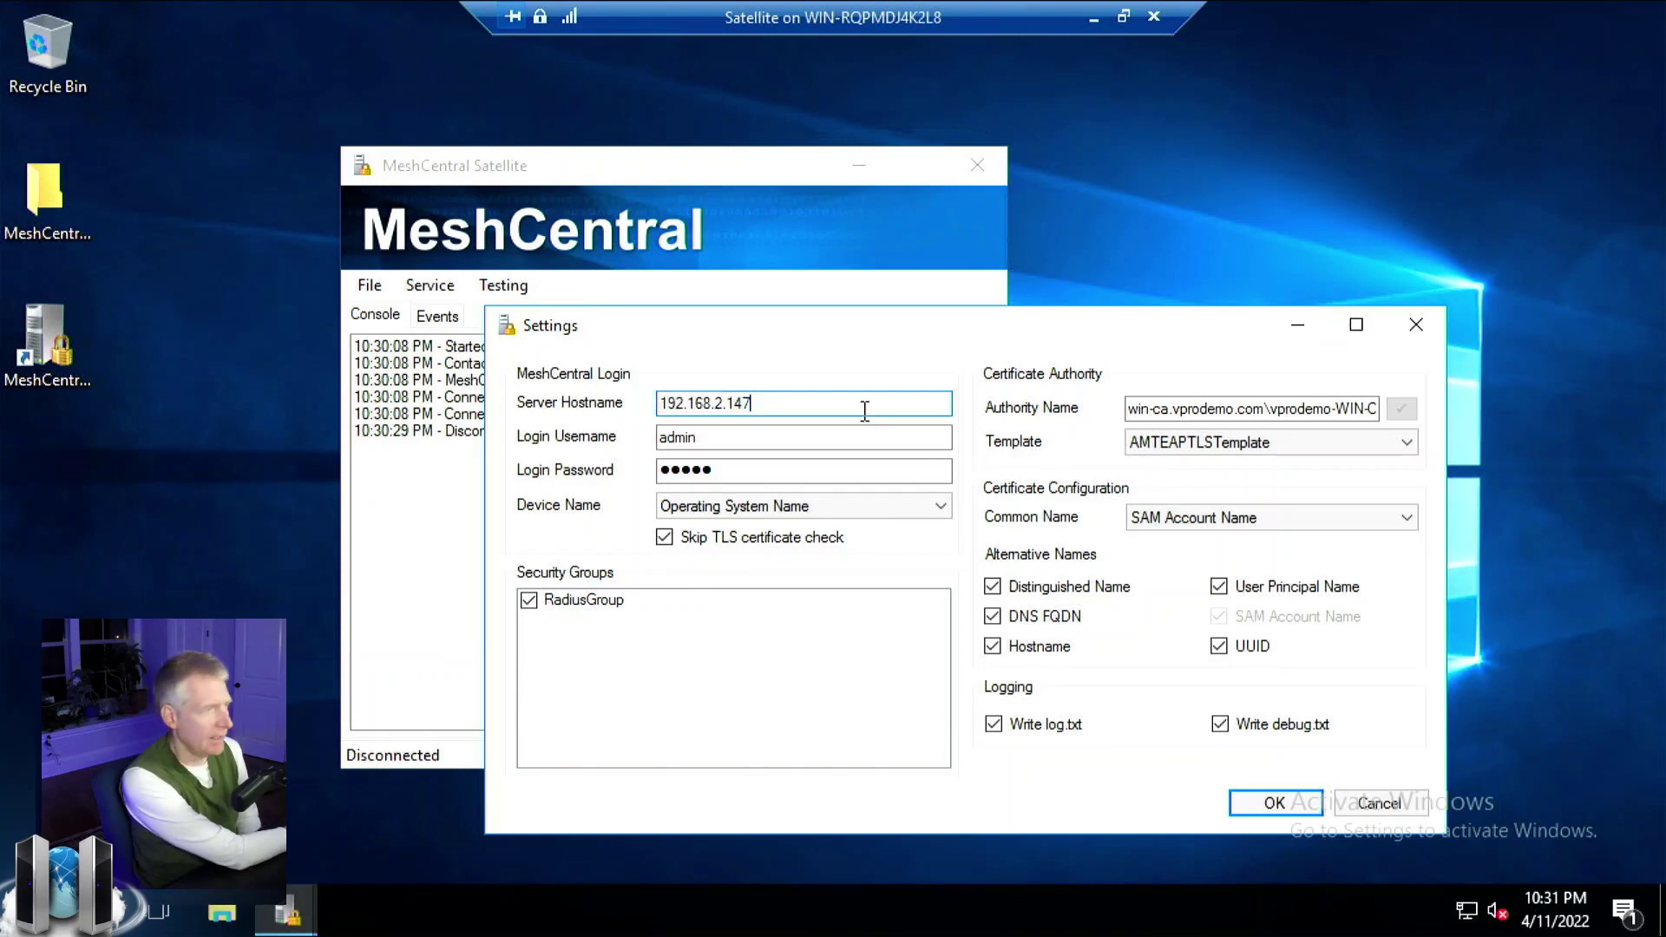
pyautogui.moveTo(840, 405); pyautogui.dragTo(682, 396)
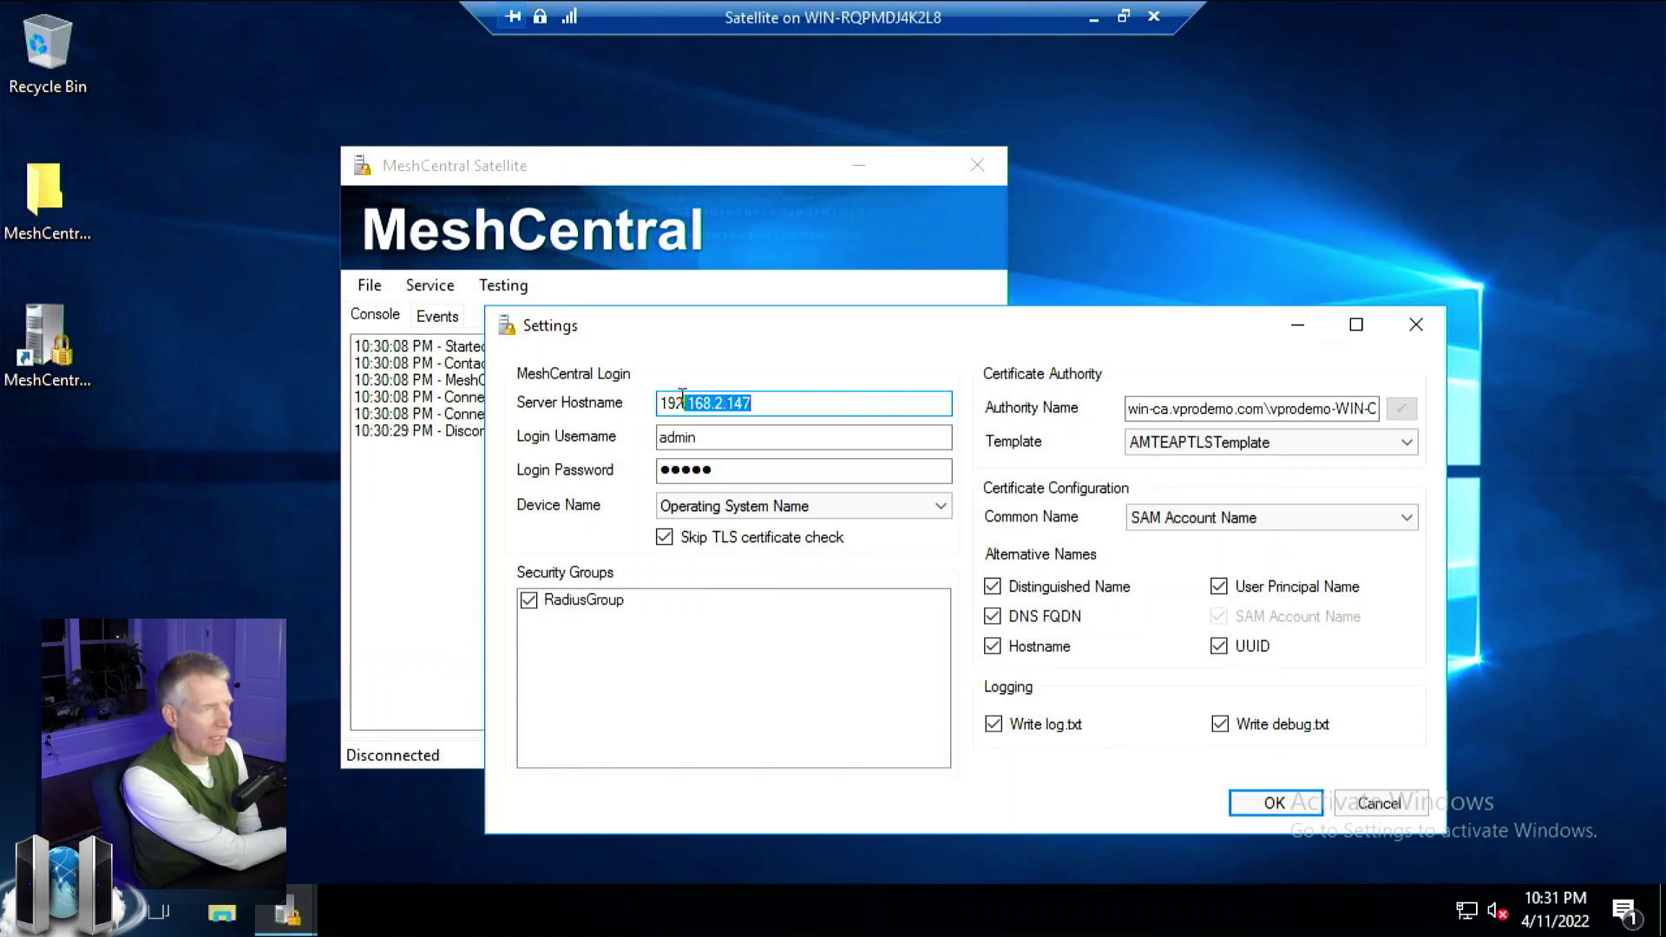
pyautogui.click(683, 396)
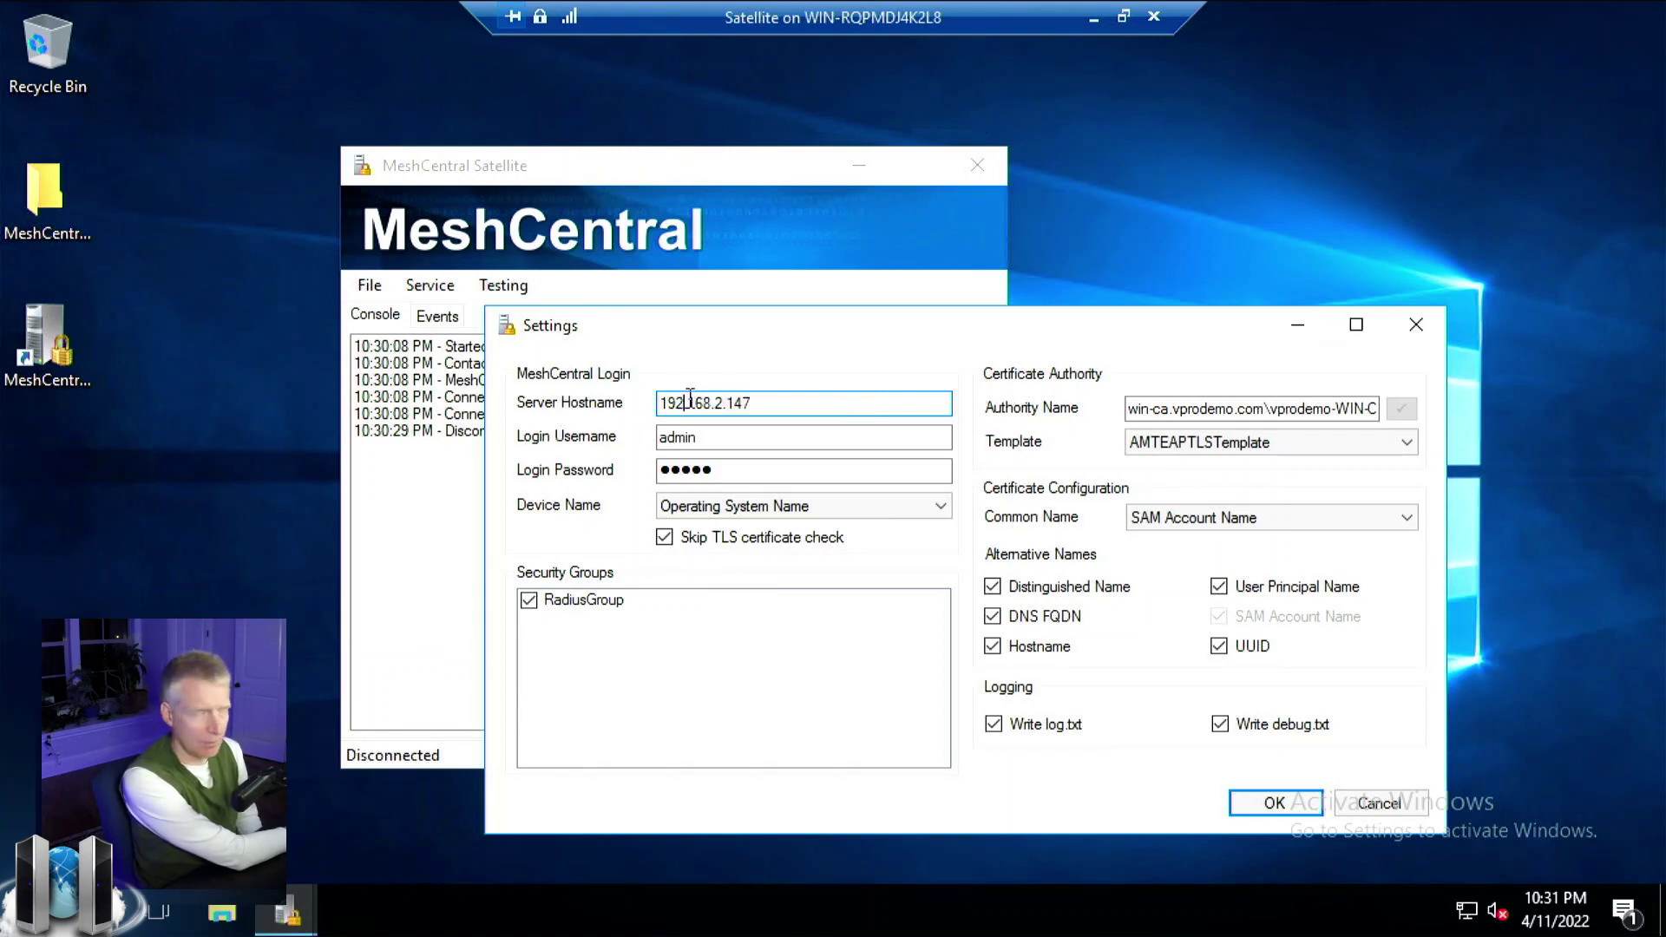
# - Review the login username and login password fields in the MeshCentral Satellite settings
pyautogui.click(756, 432)
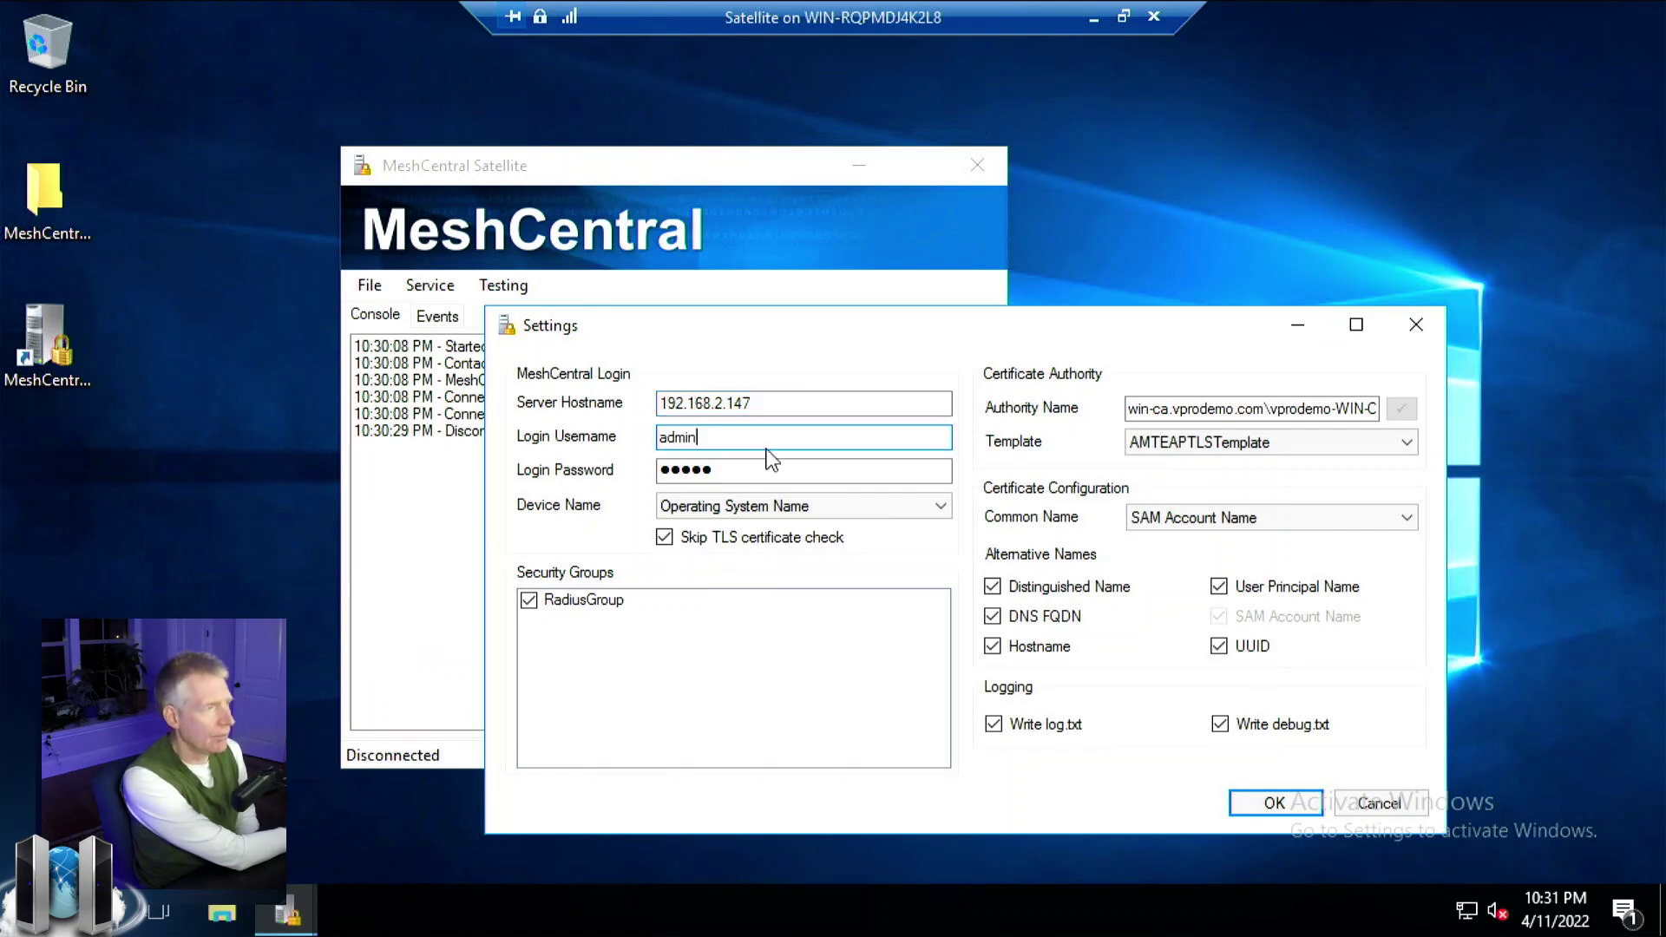
pyautogui.click(767, 470)
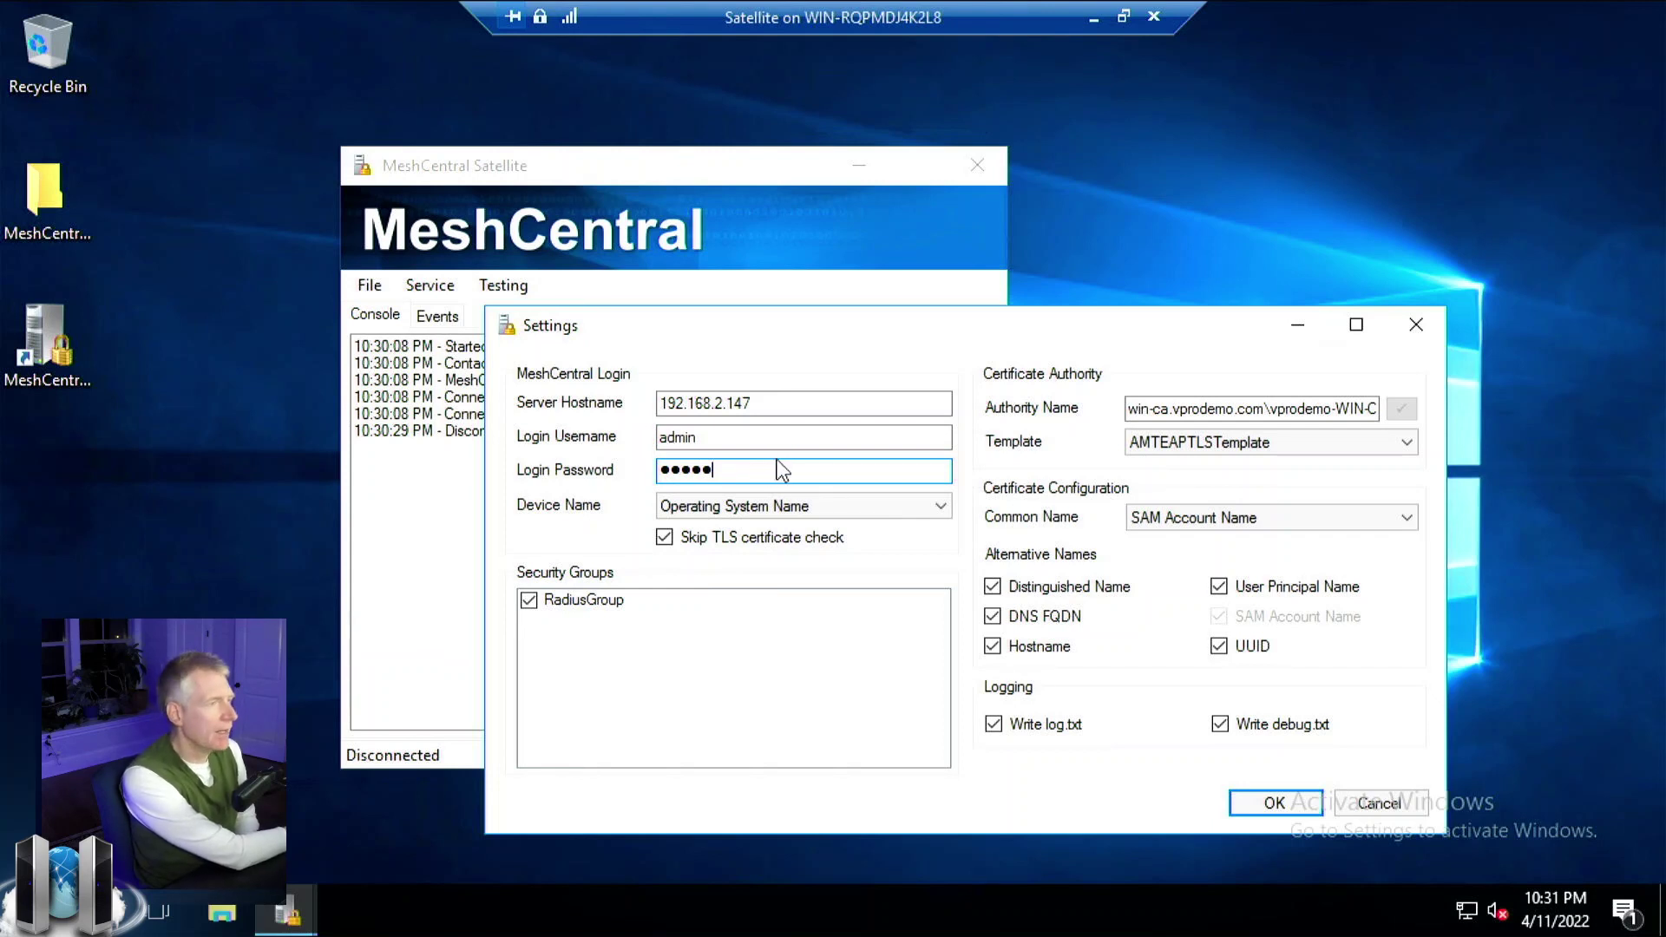
pyautogui.click(767, 446)
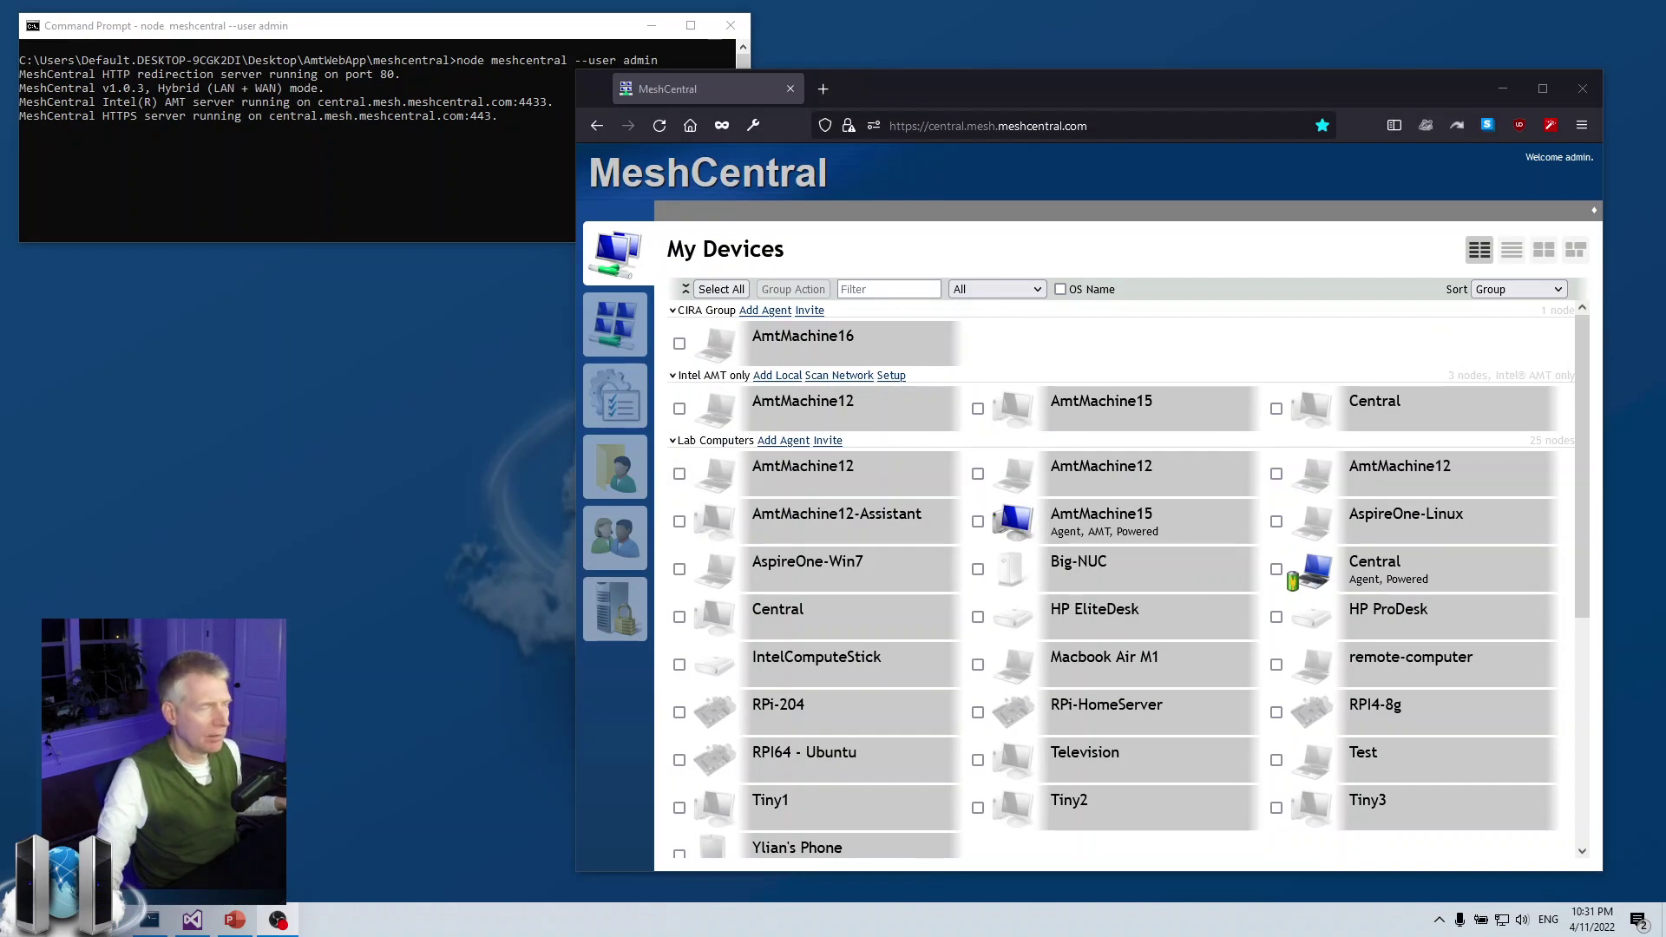
# - In the MeshCentral web console, create an account login token named Satellite with an unlimited expire time
pyautogui.click(610, 337)
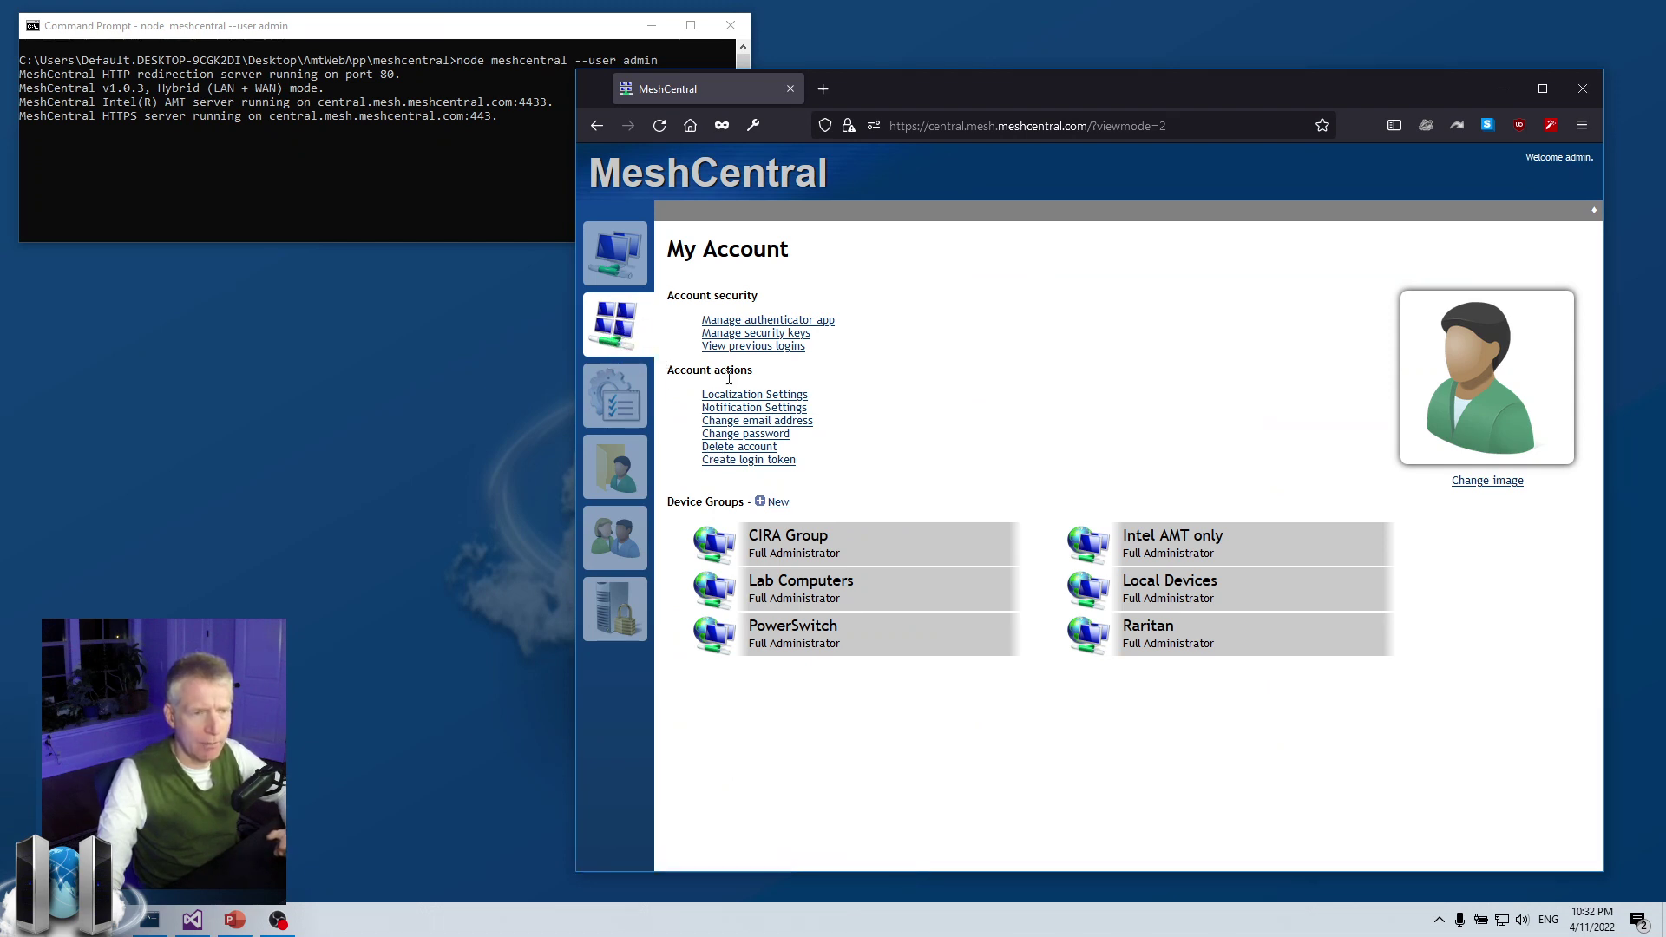
pyautogui.click(741, 460)
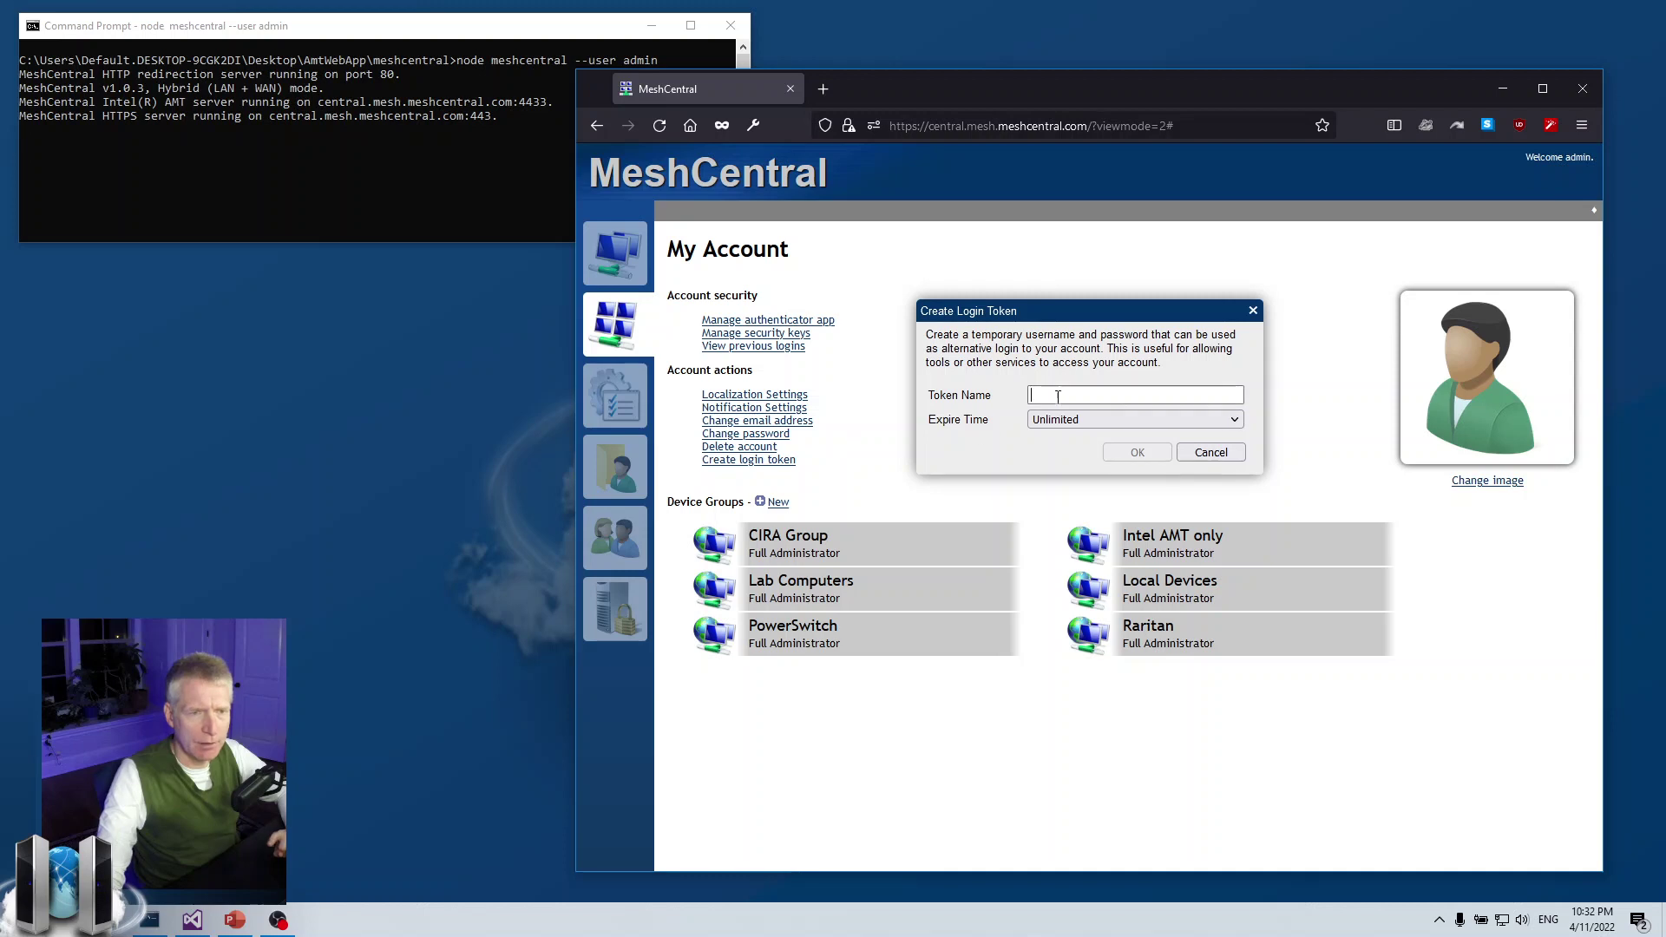
pyautogui.write('Sa')
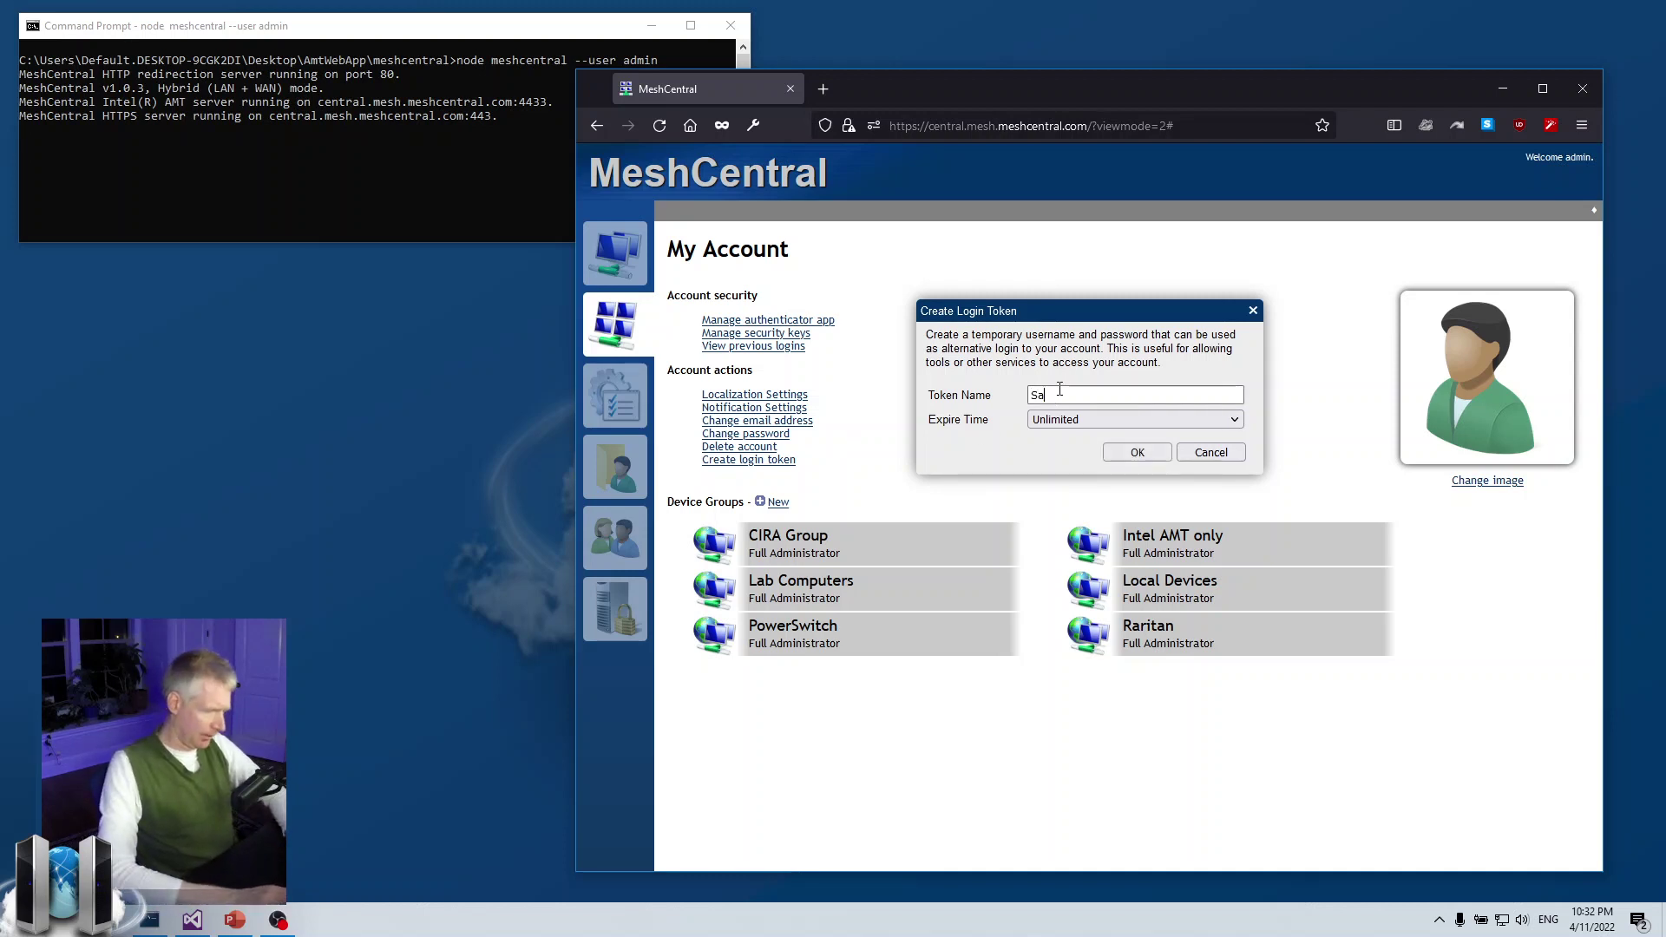
pyautogui.write('tellite')
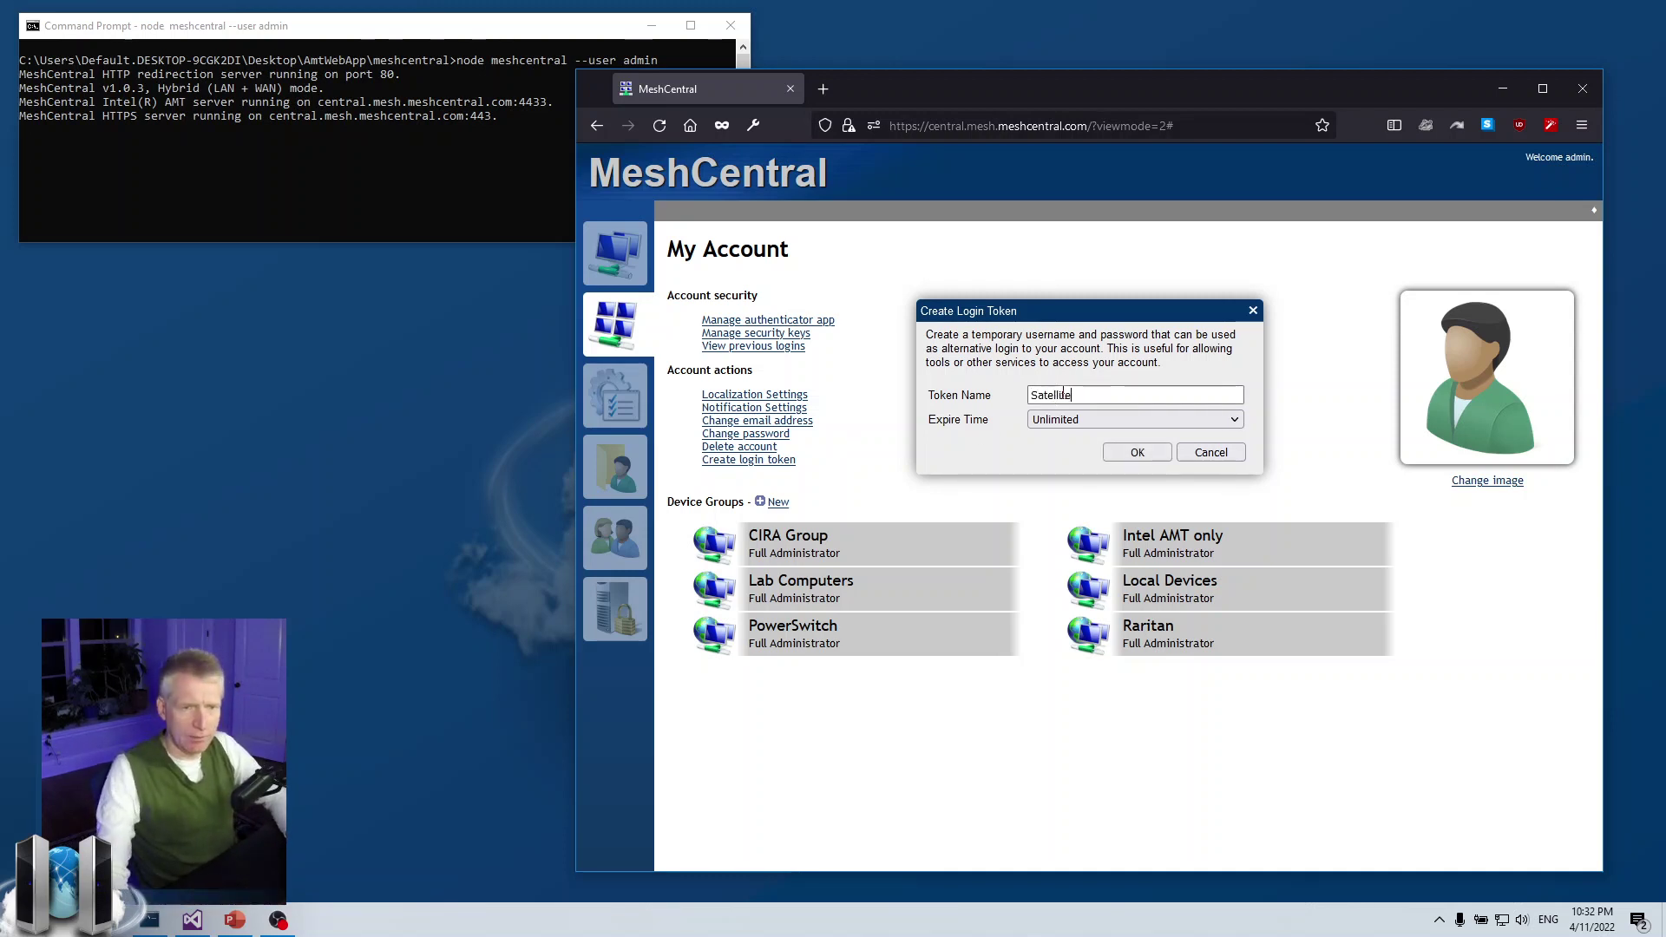
pyautogui.click(1135, 453)
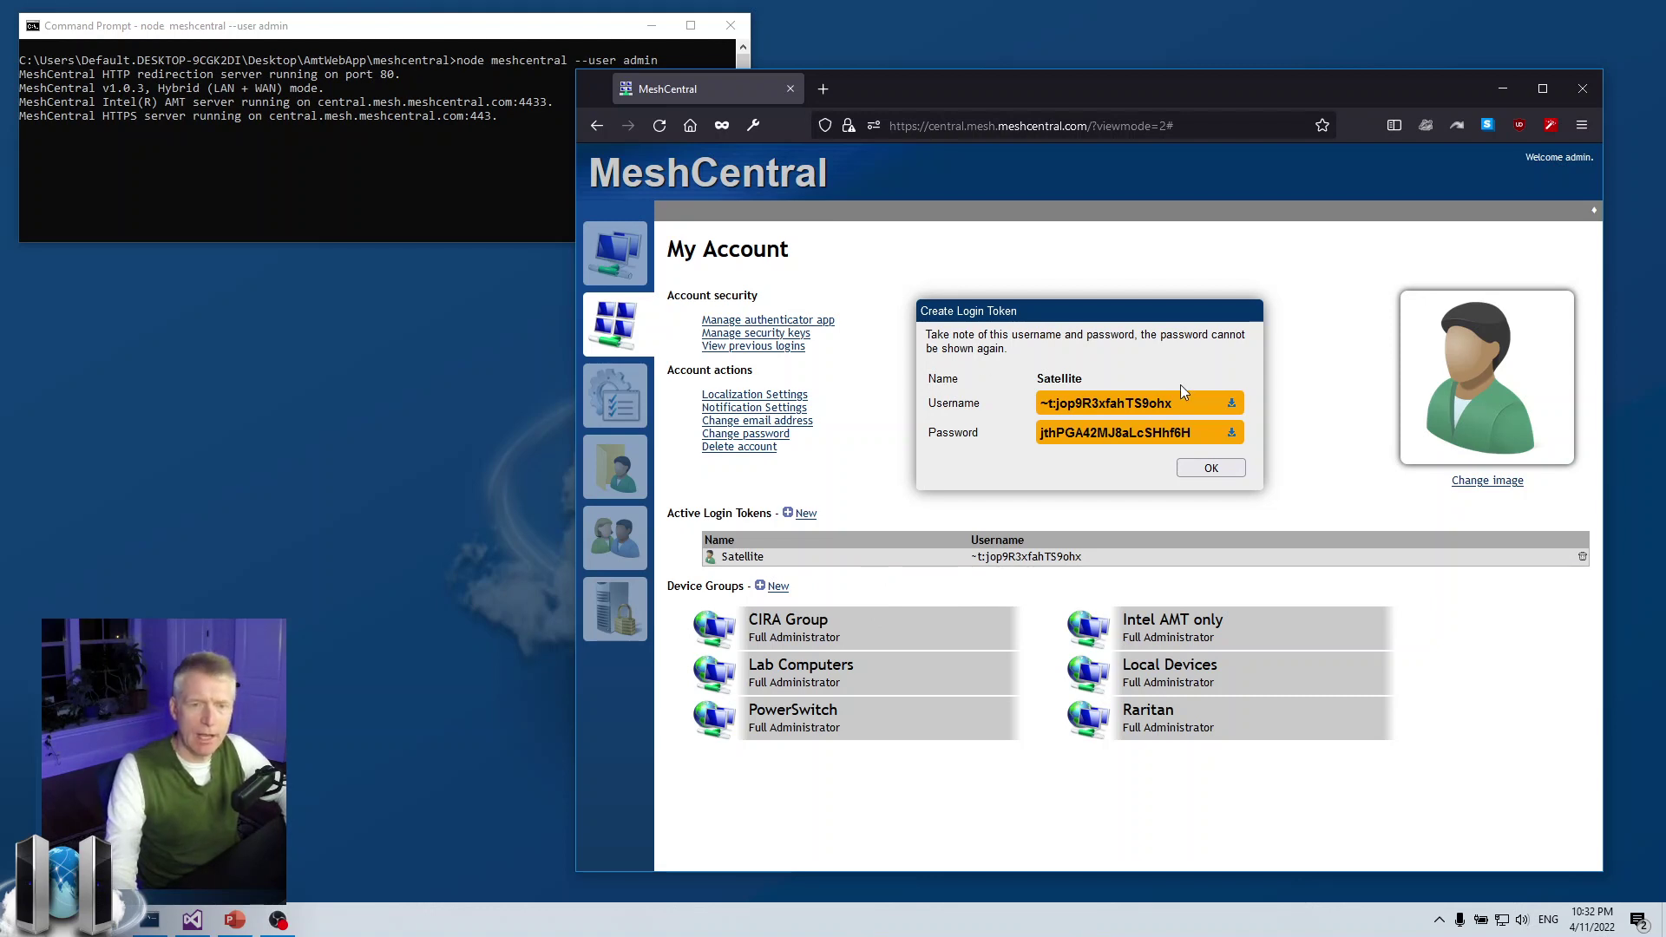
pyautogui.click(1211, 468)
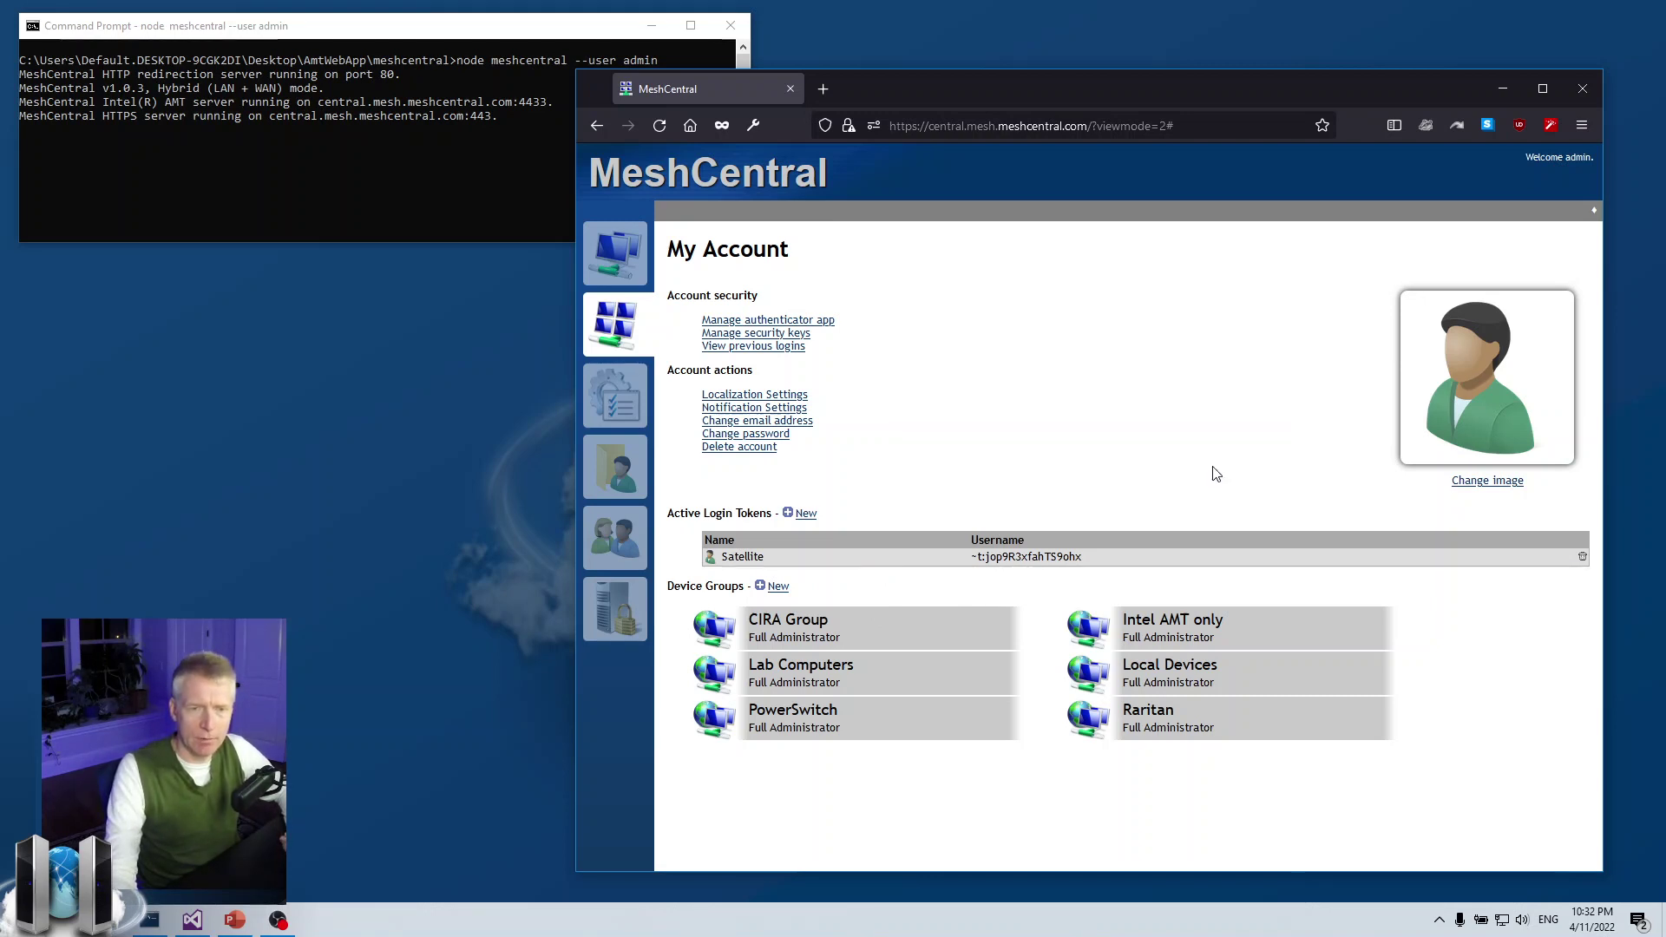
# - Remove the Satellite login token from the account's active login tokens and confirm the removal
pyautogui.click(1582, 556)
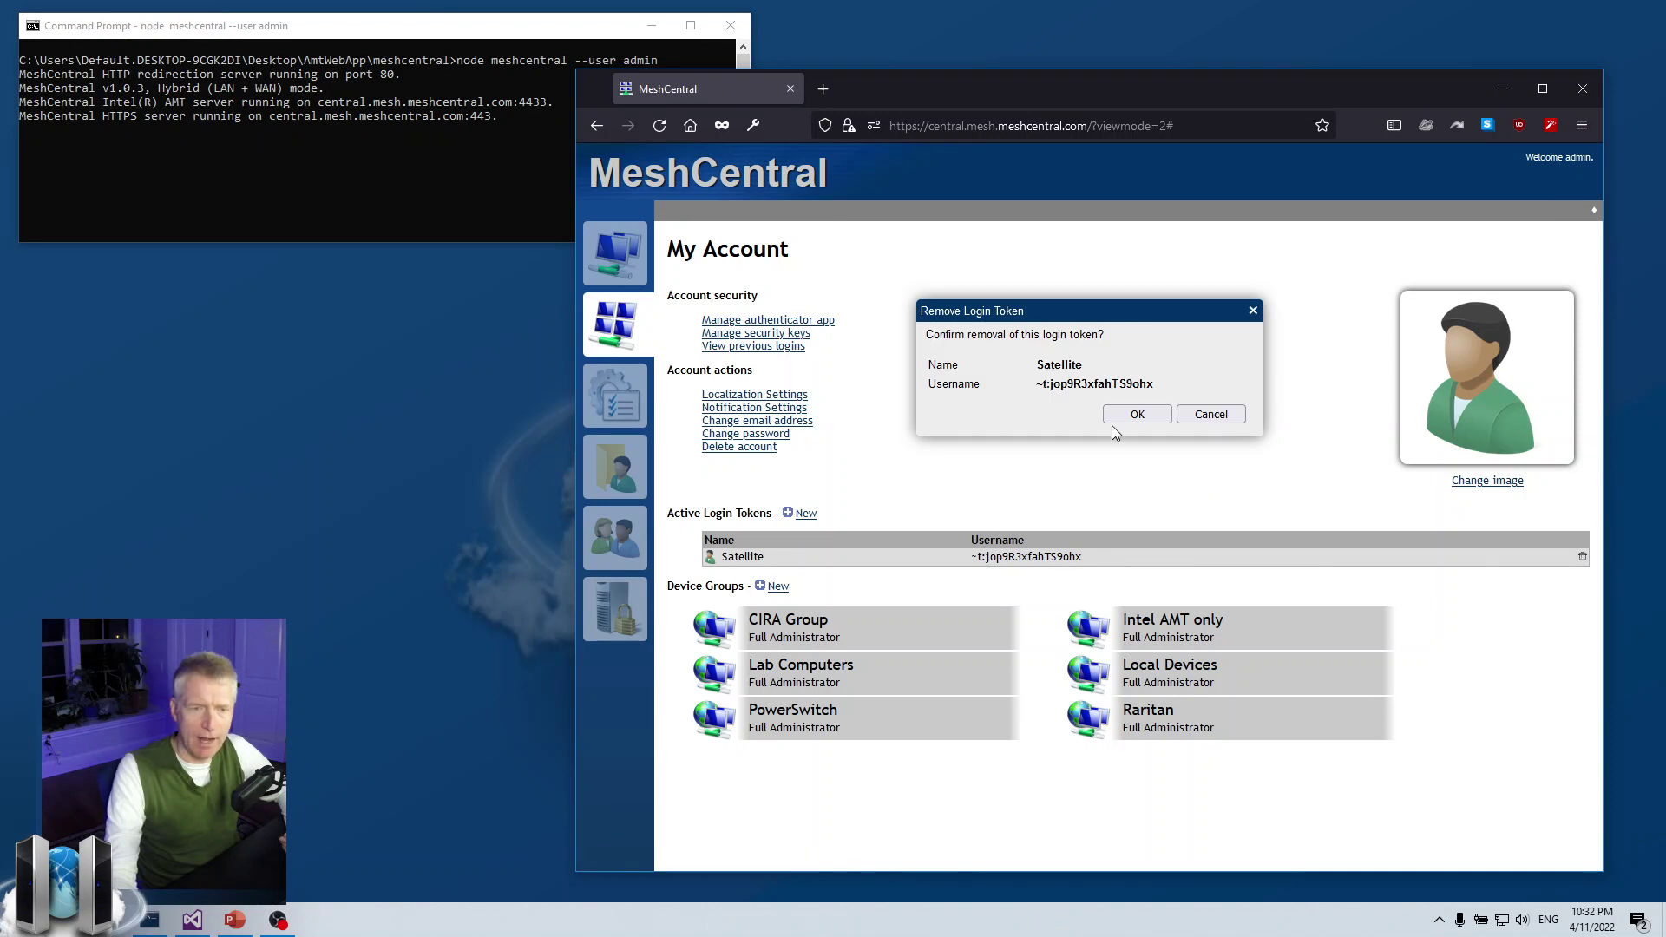
pyautogui.click(1130, 414)
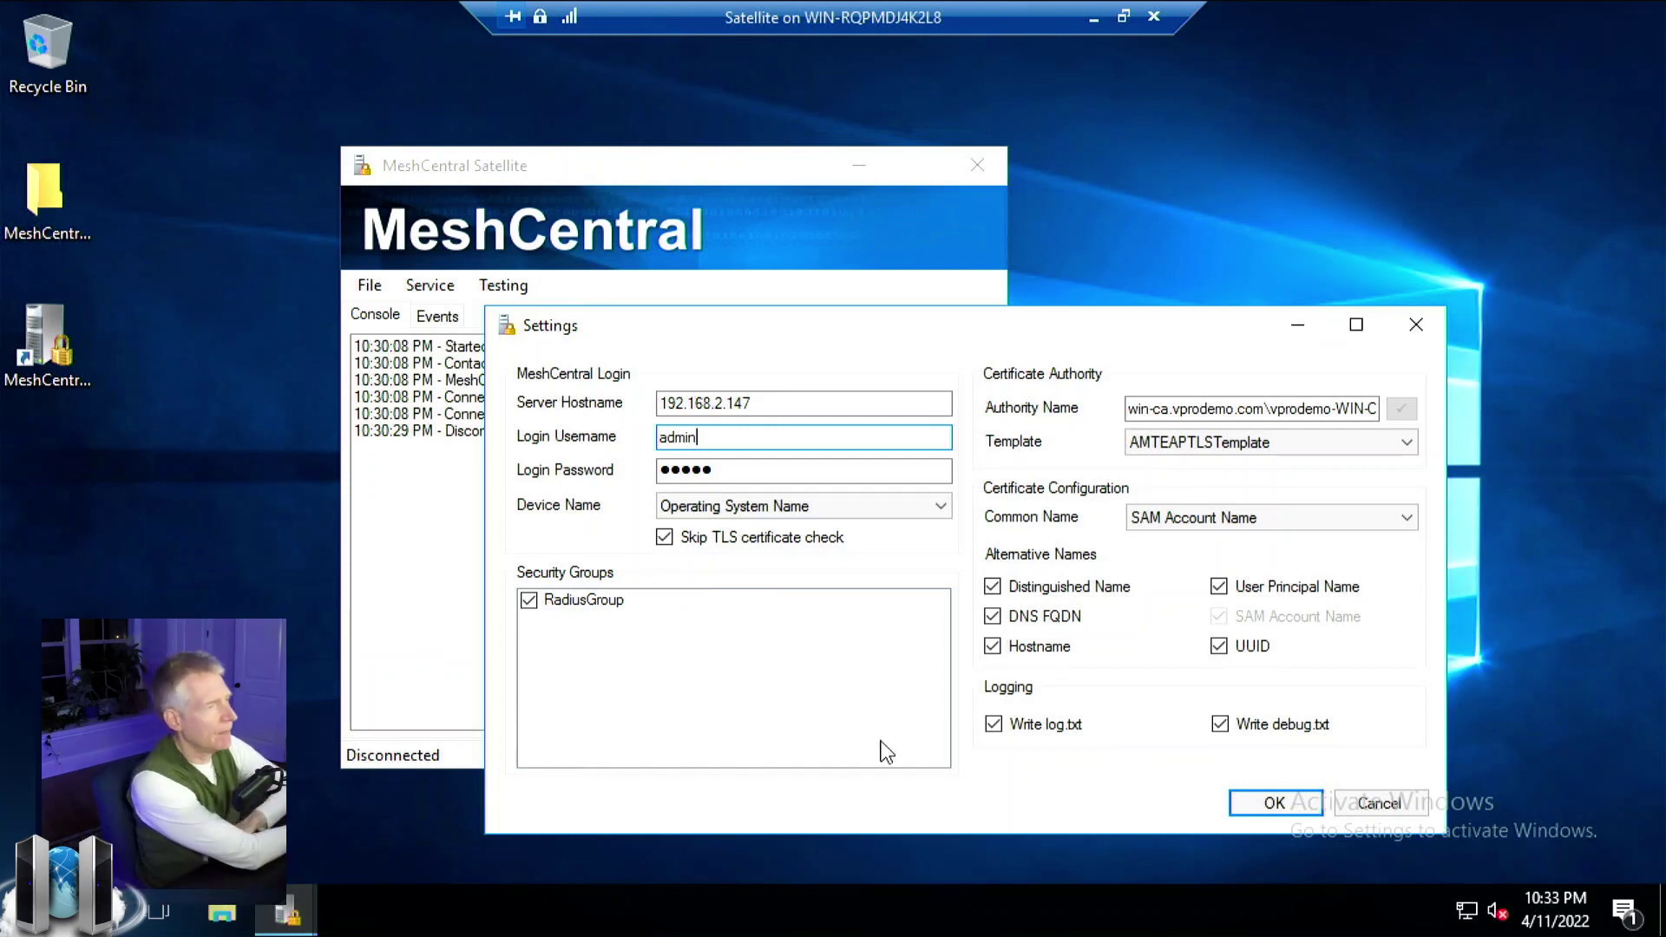
# - View the Device Name options in the MeshCentral Satellite settings, and switch to the DC virtual machine through Hyper-V Manager
pyautogui.click(826, 506)
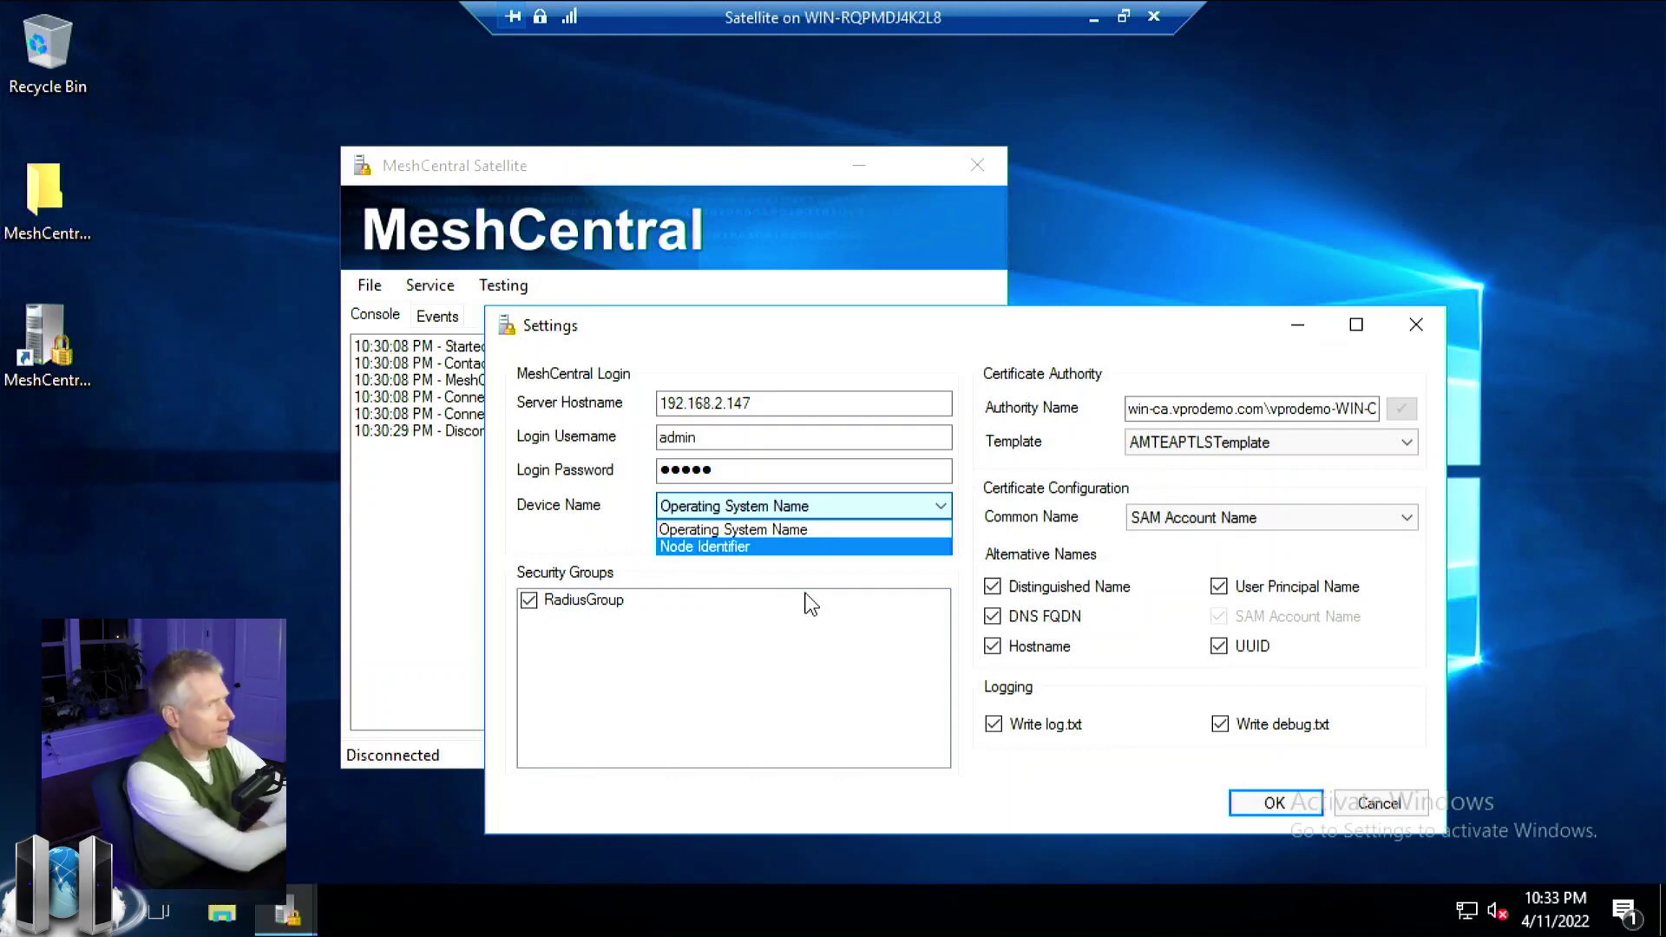
pyautogui.click(1095, 19)
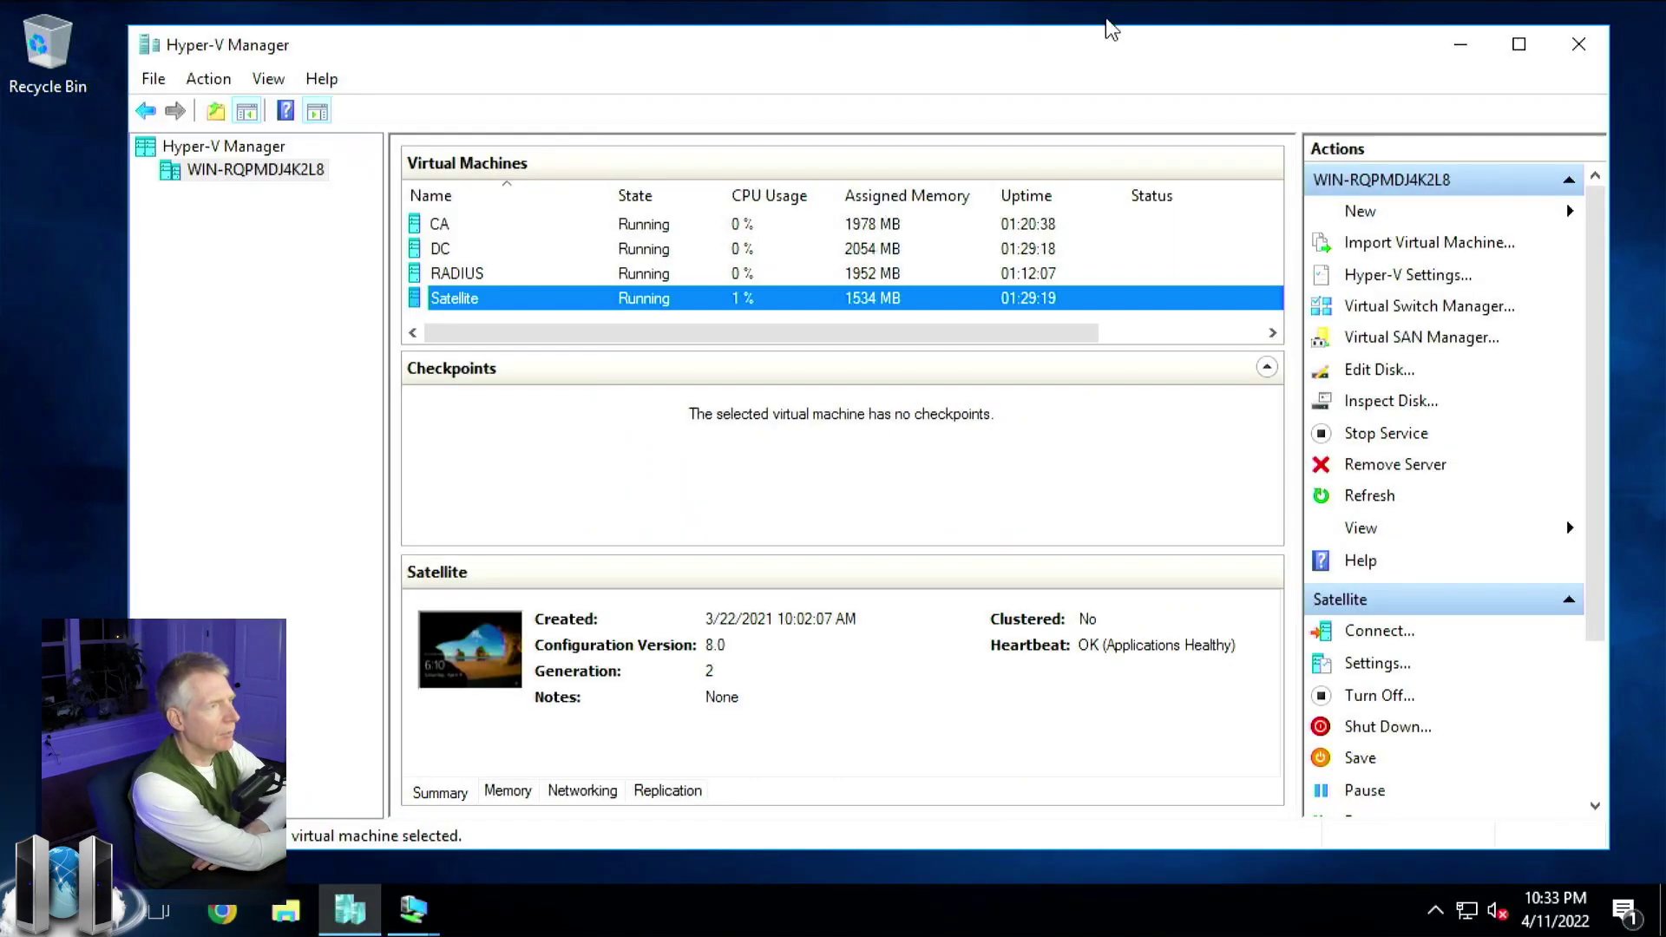
pyautogui.doubleClick(803, 250)
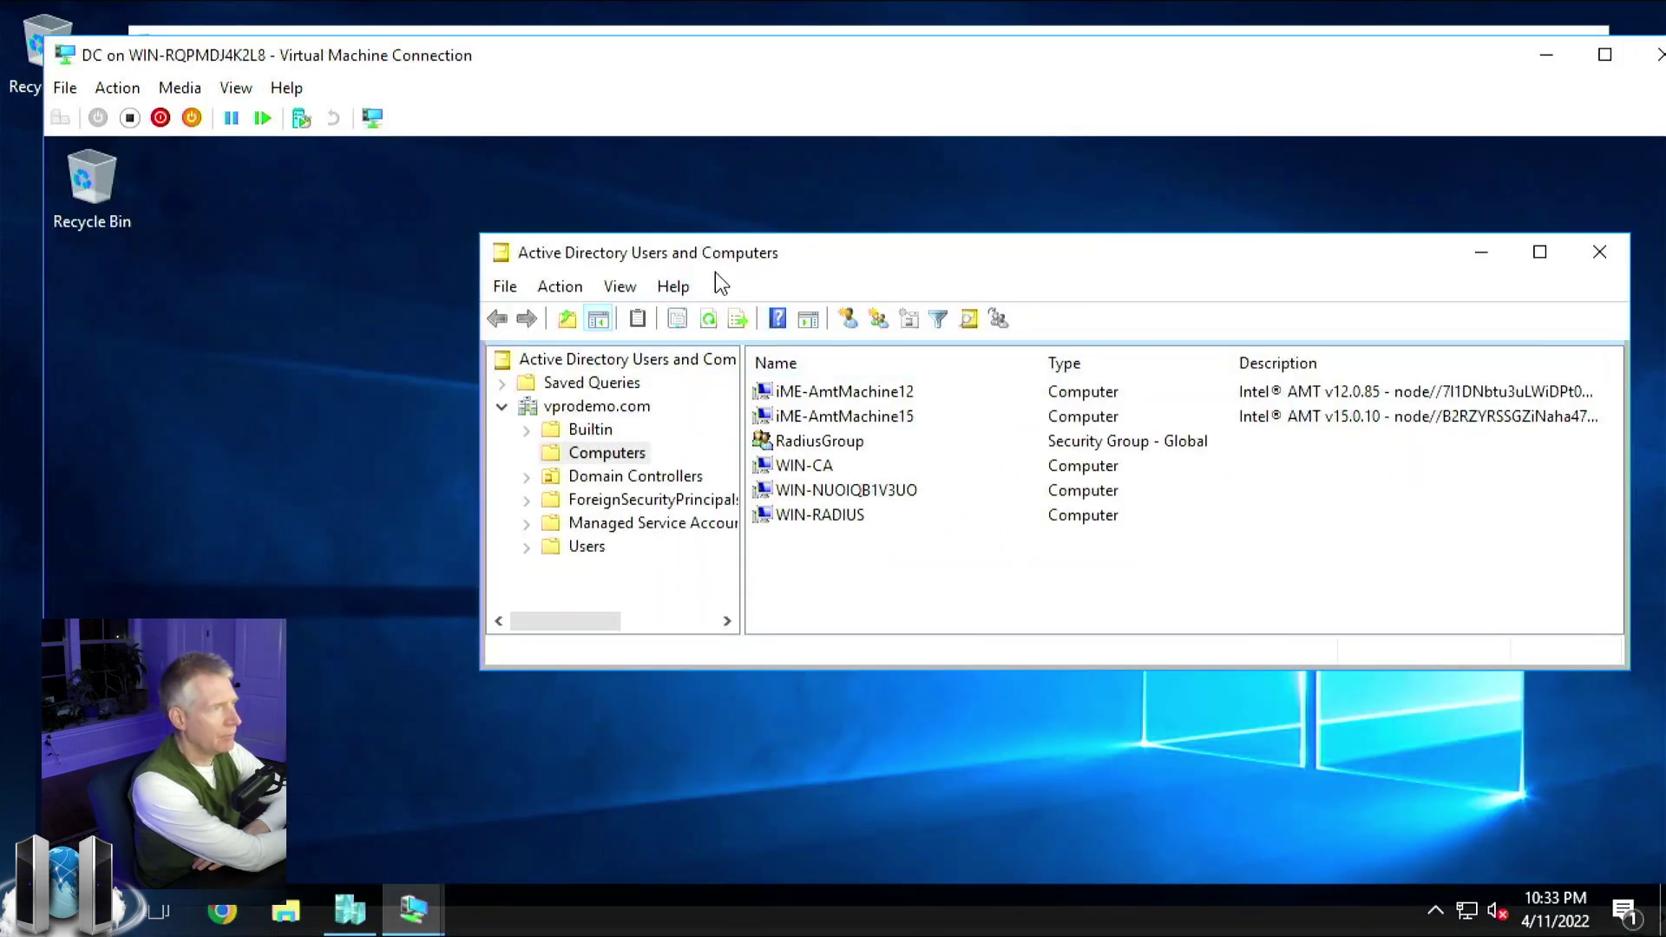
# - Compare the iME-AmtMachine12 and iME-AmtMachine15 computer entries in Active Directory Users and Computers
pyautogui.click(830, 392)
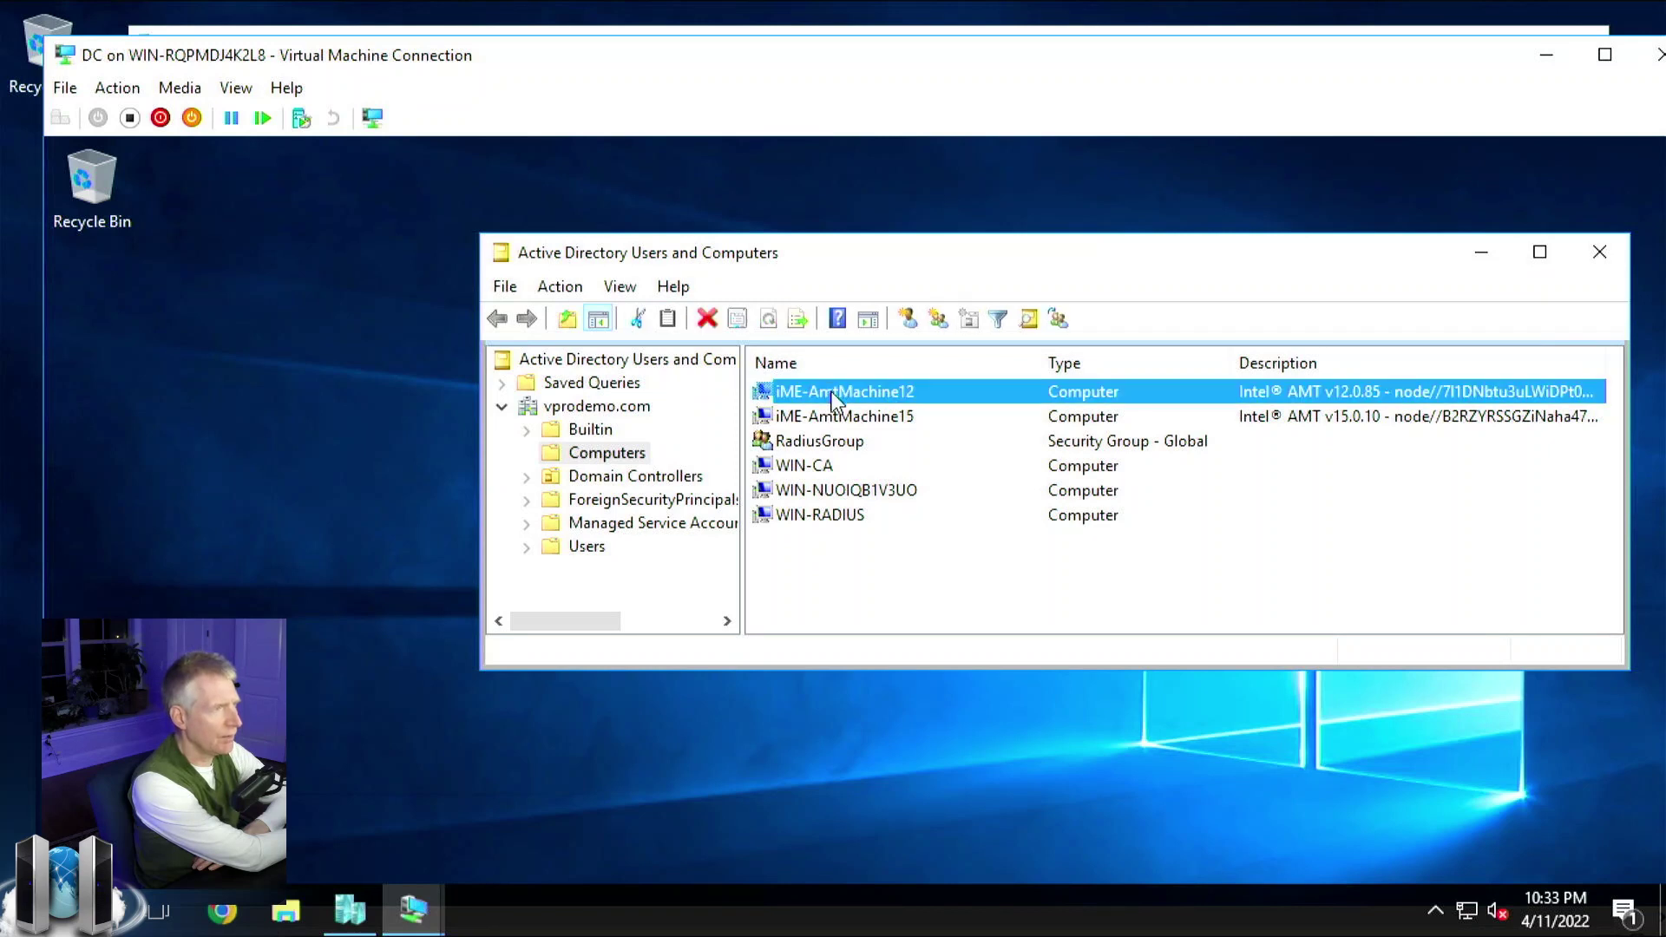
pyautogui.click(838, 420)
pyautogui.click(836, 392)
pyautogui.click(845, 419)
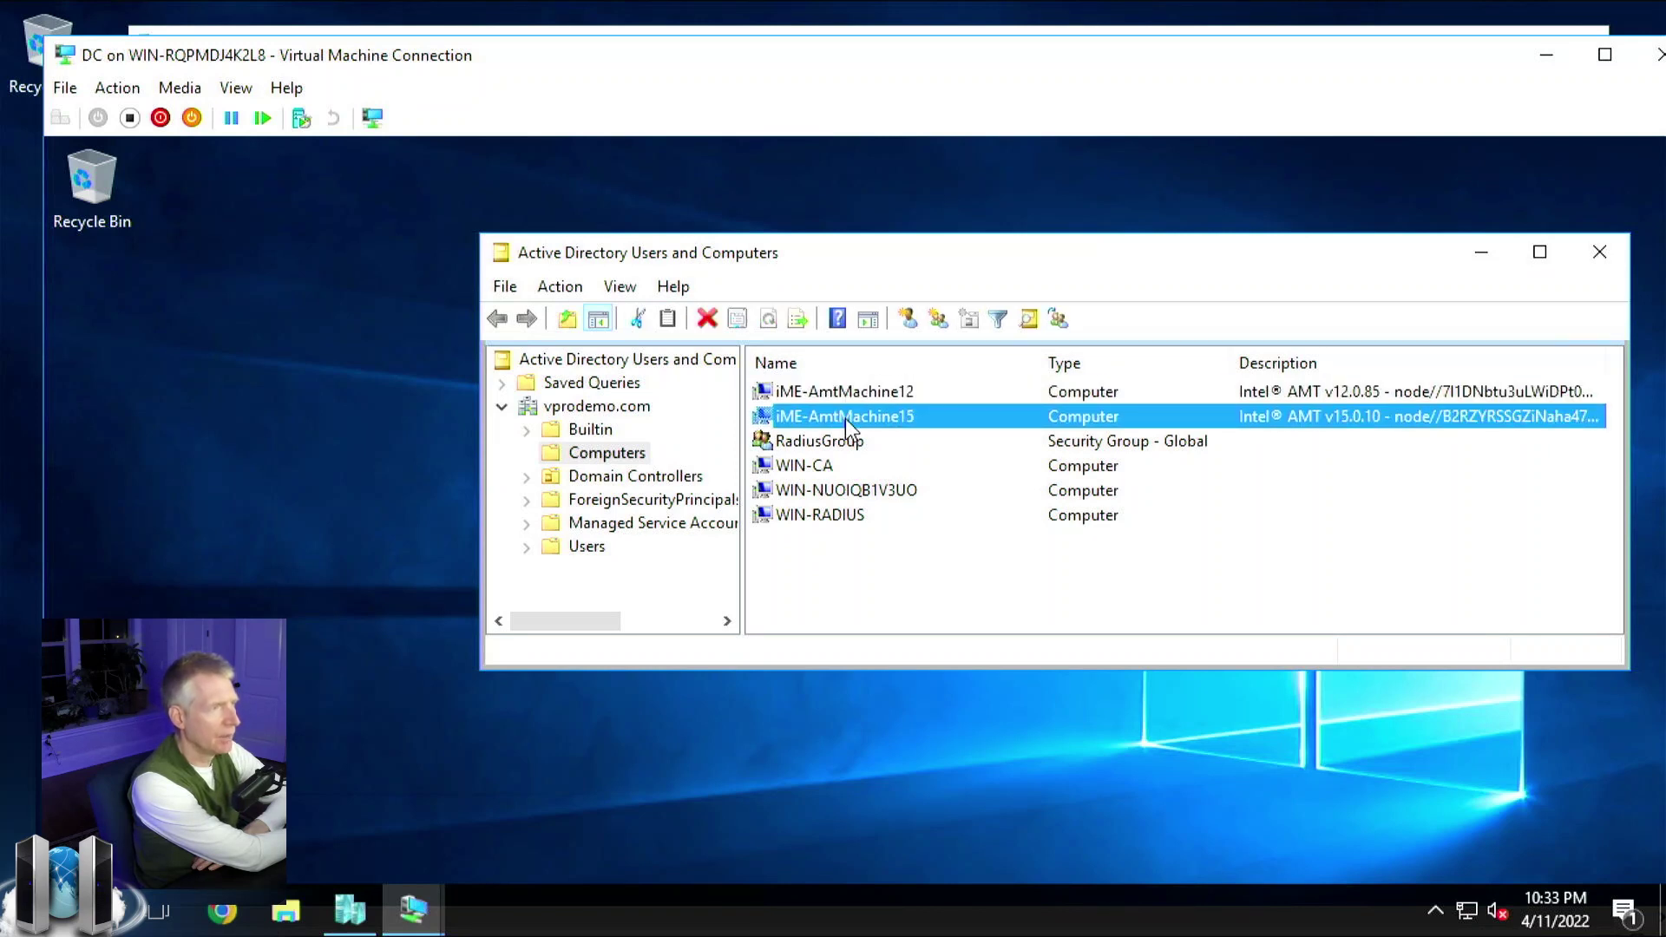
pyautogui.click(804, 393)
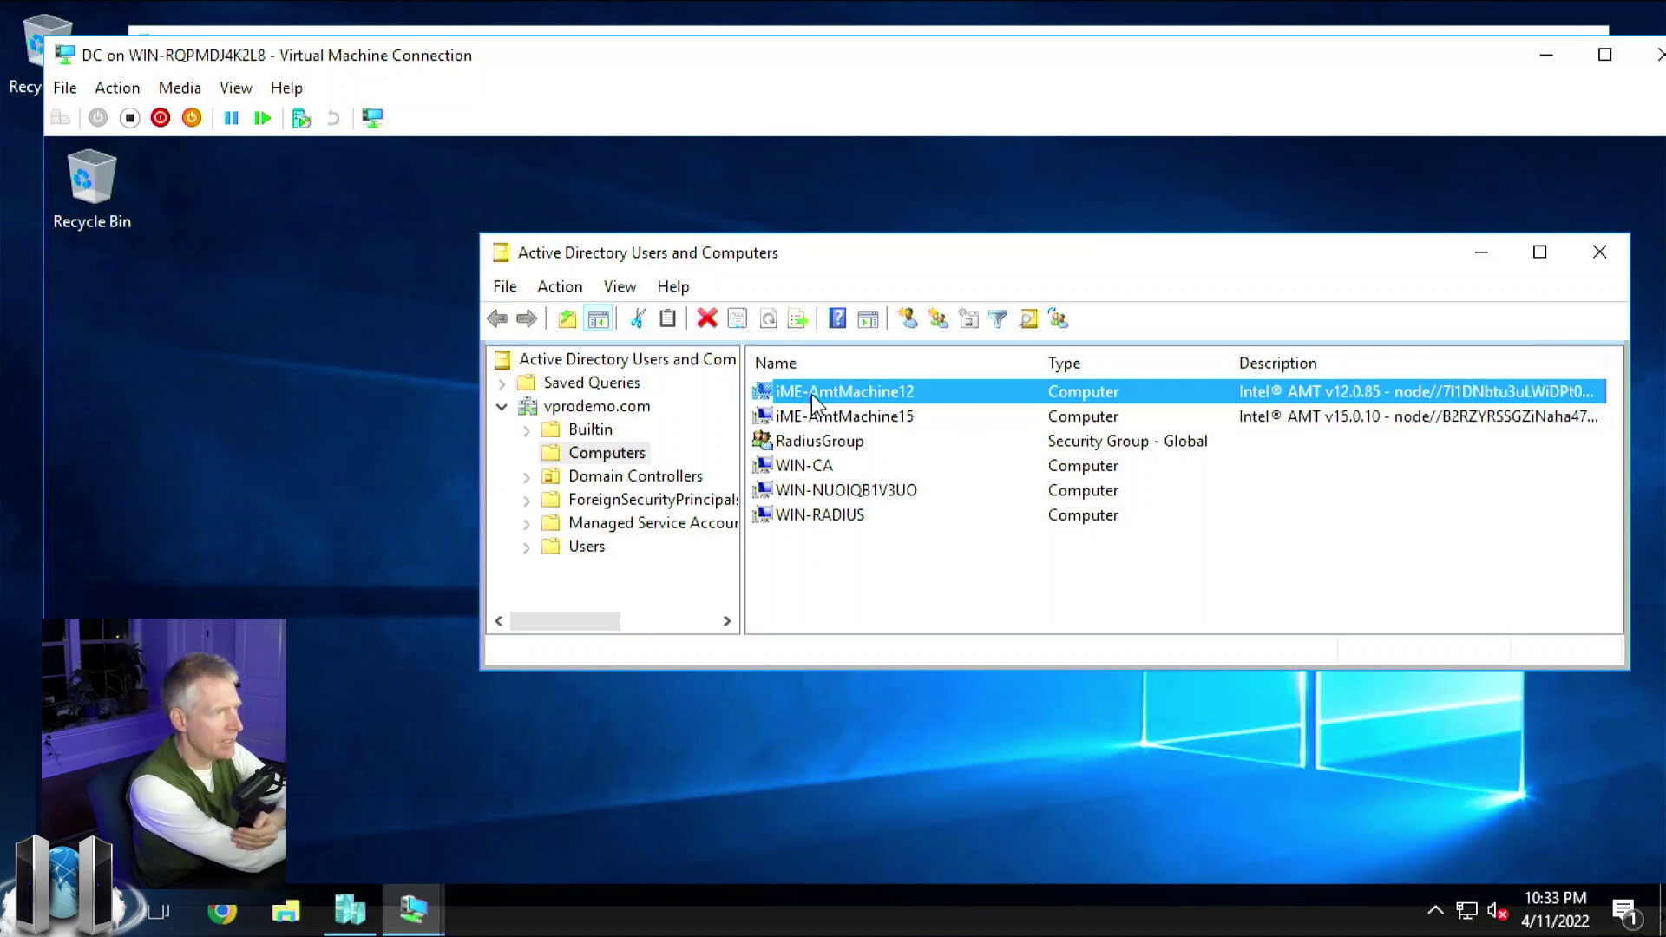
pyautogui.click(878, 419)
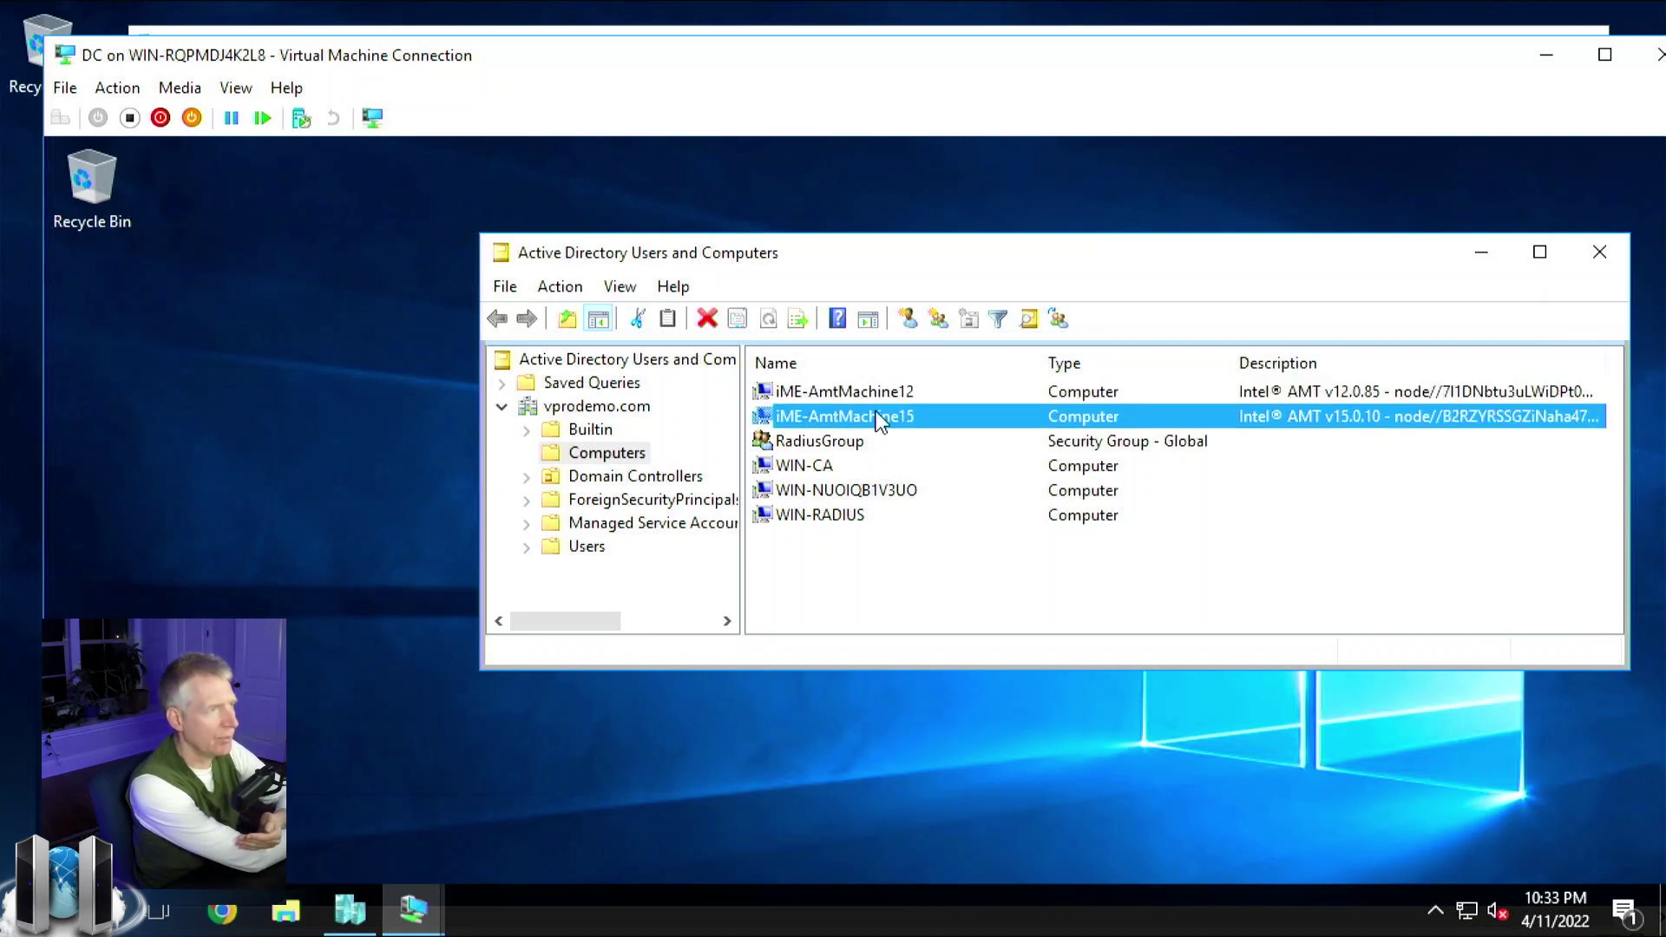
pyautogui.click(876, 395)
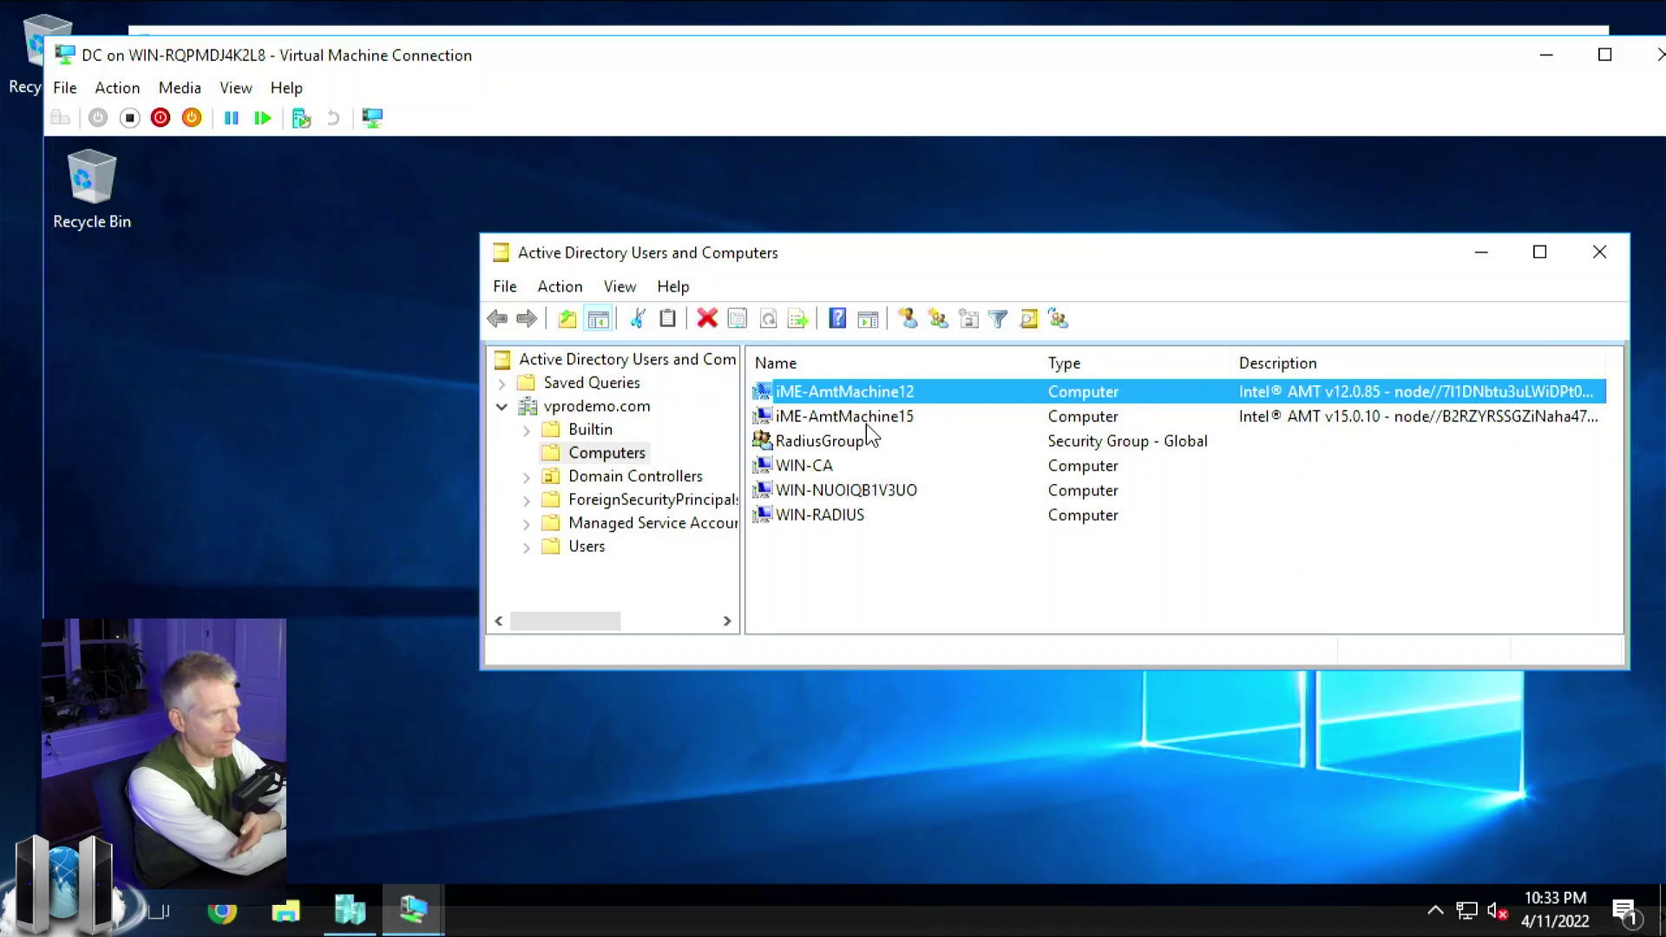
pyautogui.click(867, 418)
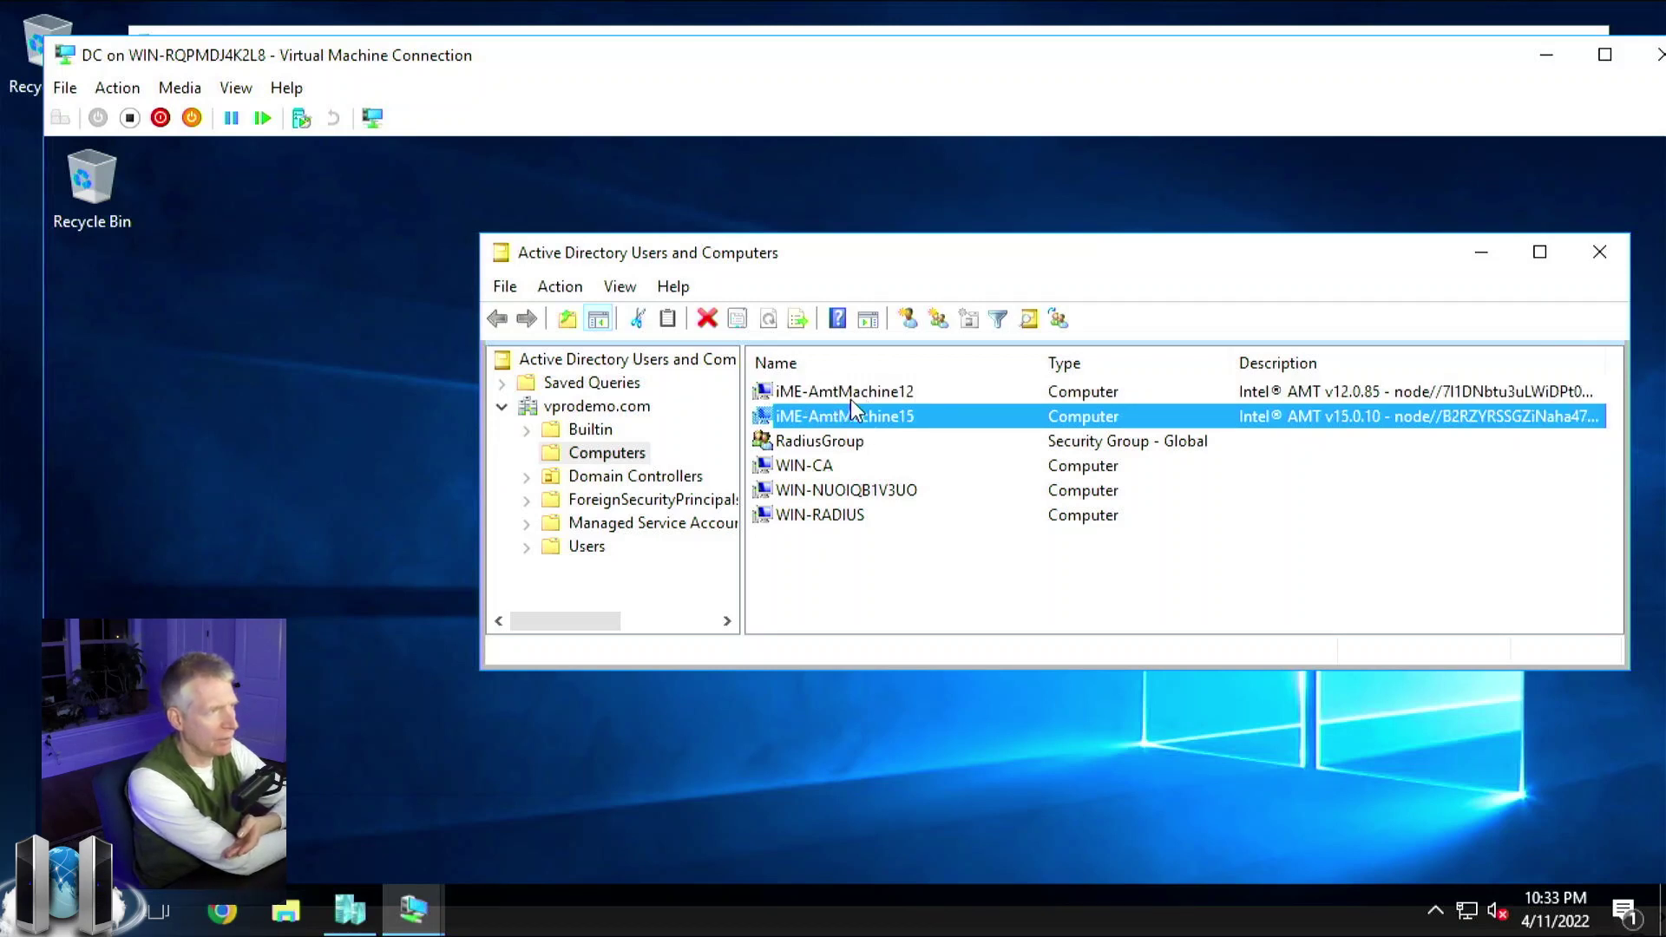
# - Examine the Intel AMT version and node identifier in the descriptions of the two iME computer entries
pyautogui.click(918, 396)
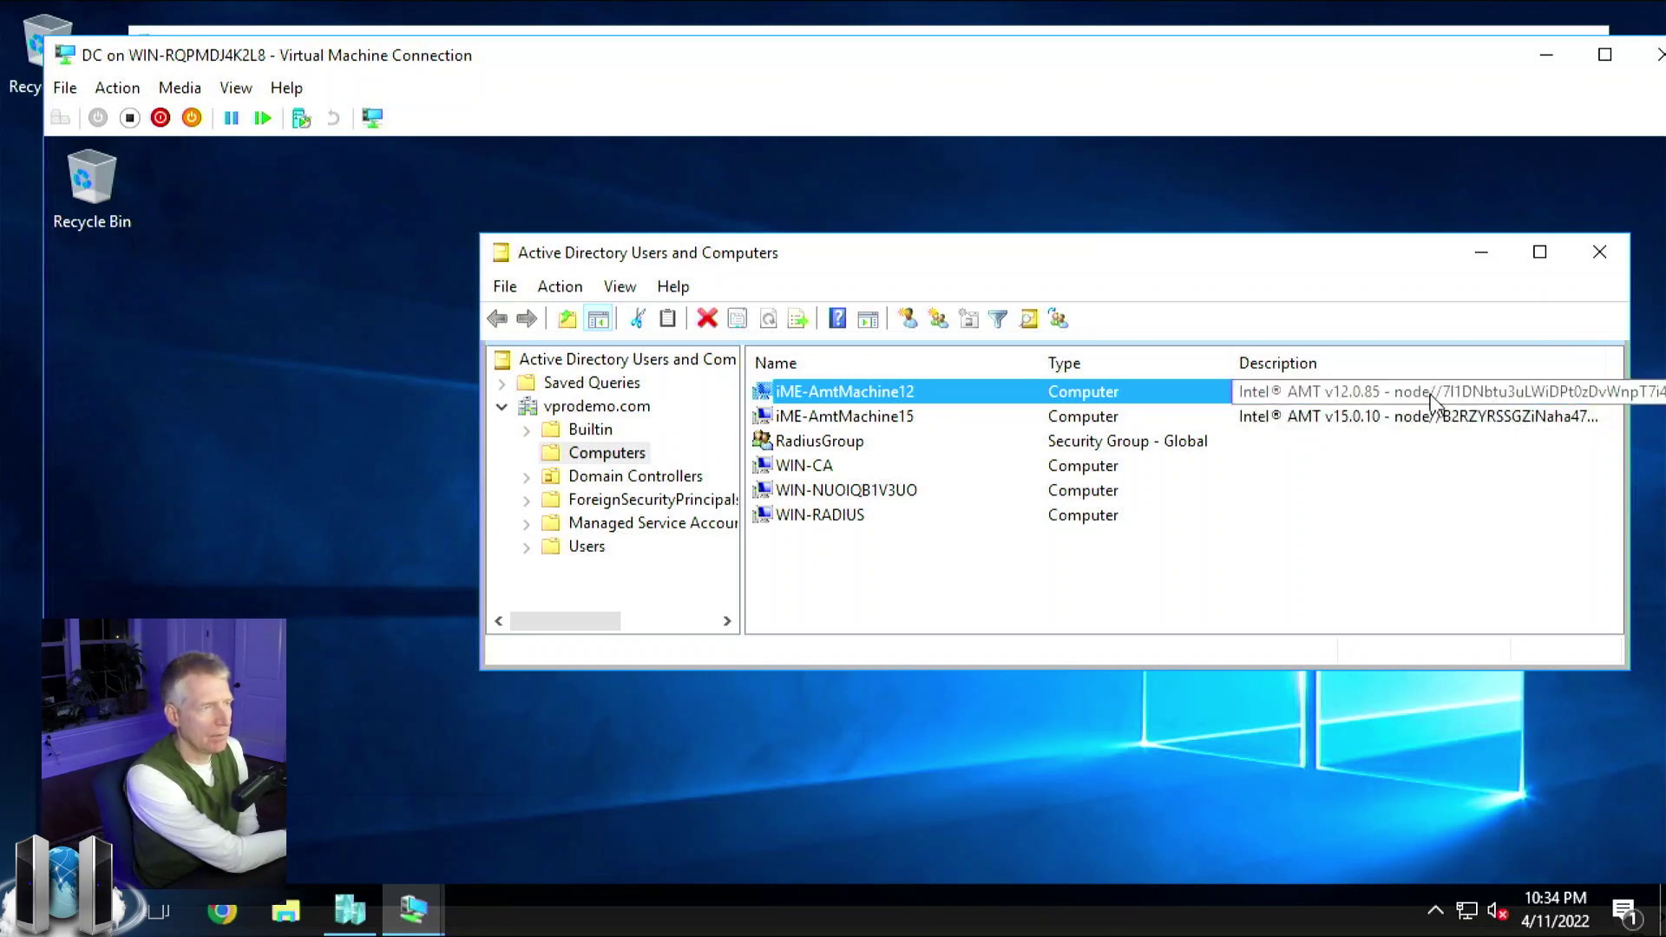
pyautogui.click(1489, 466)
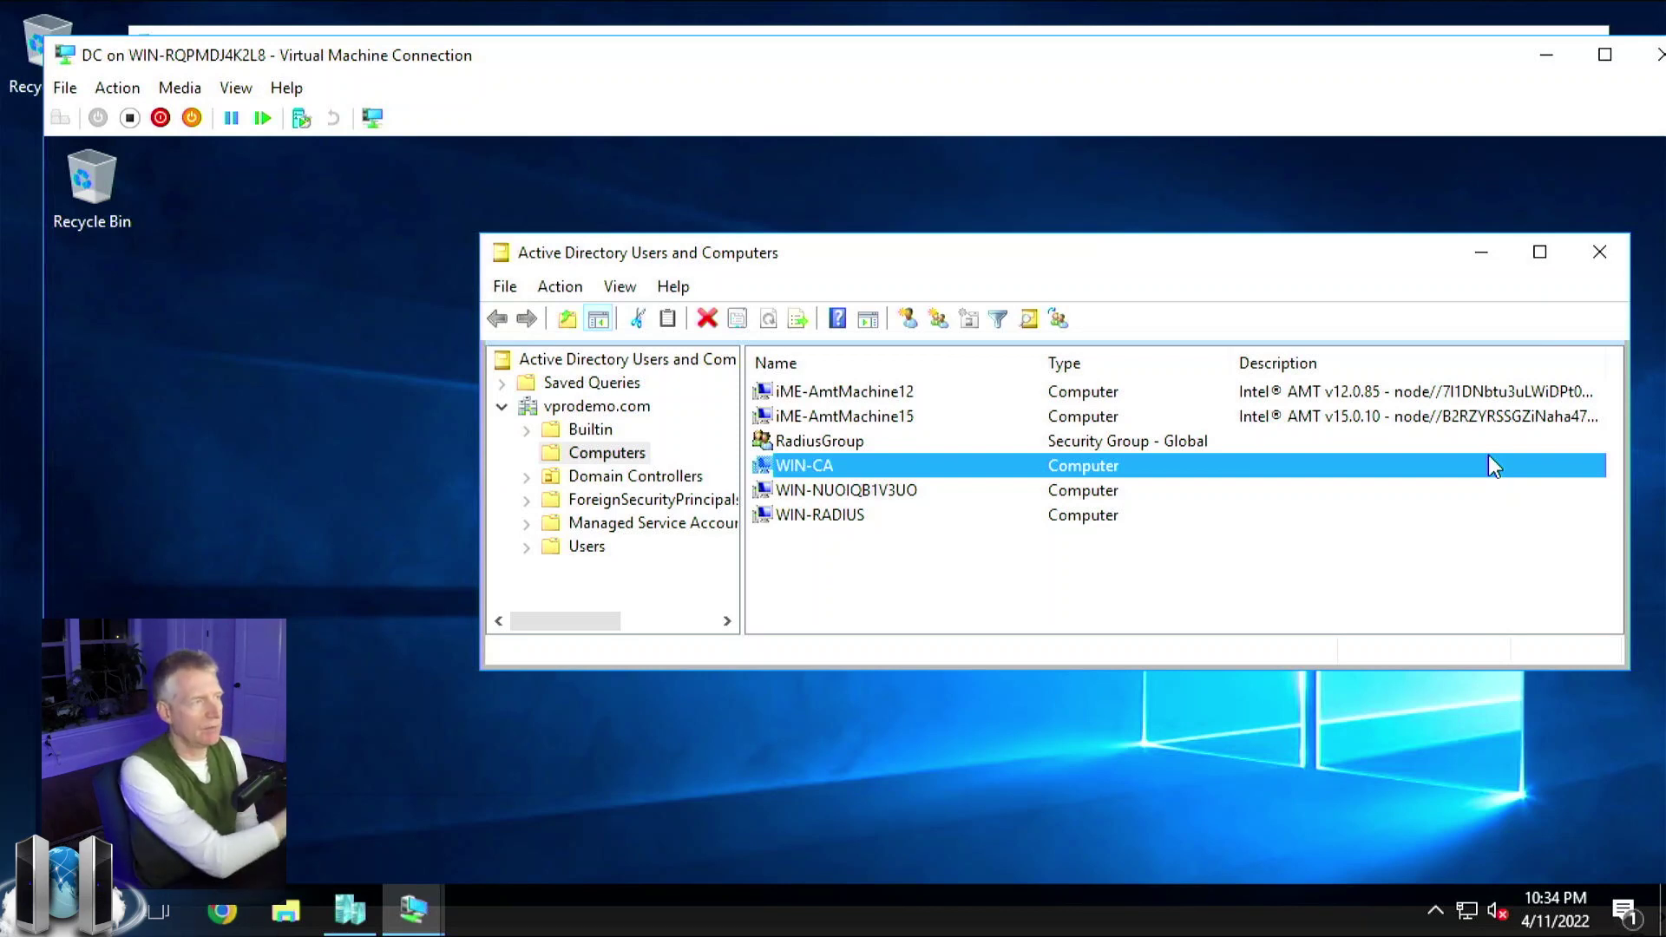
pyautogui.click(1225, 396)
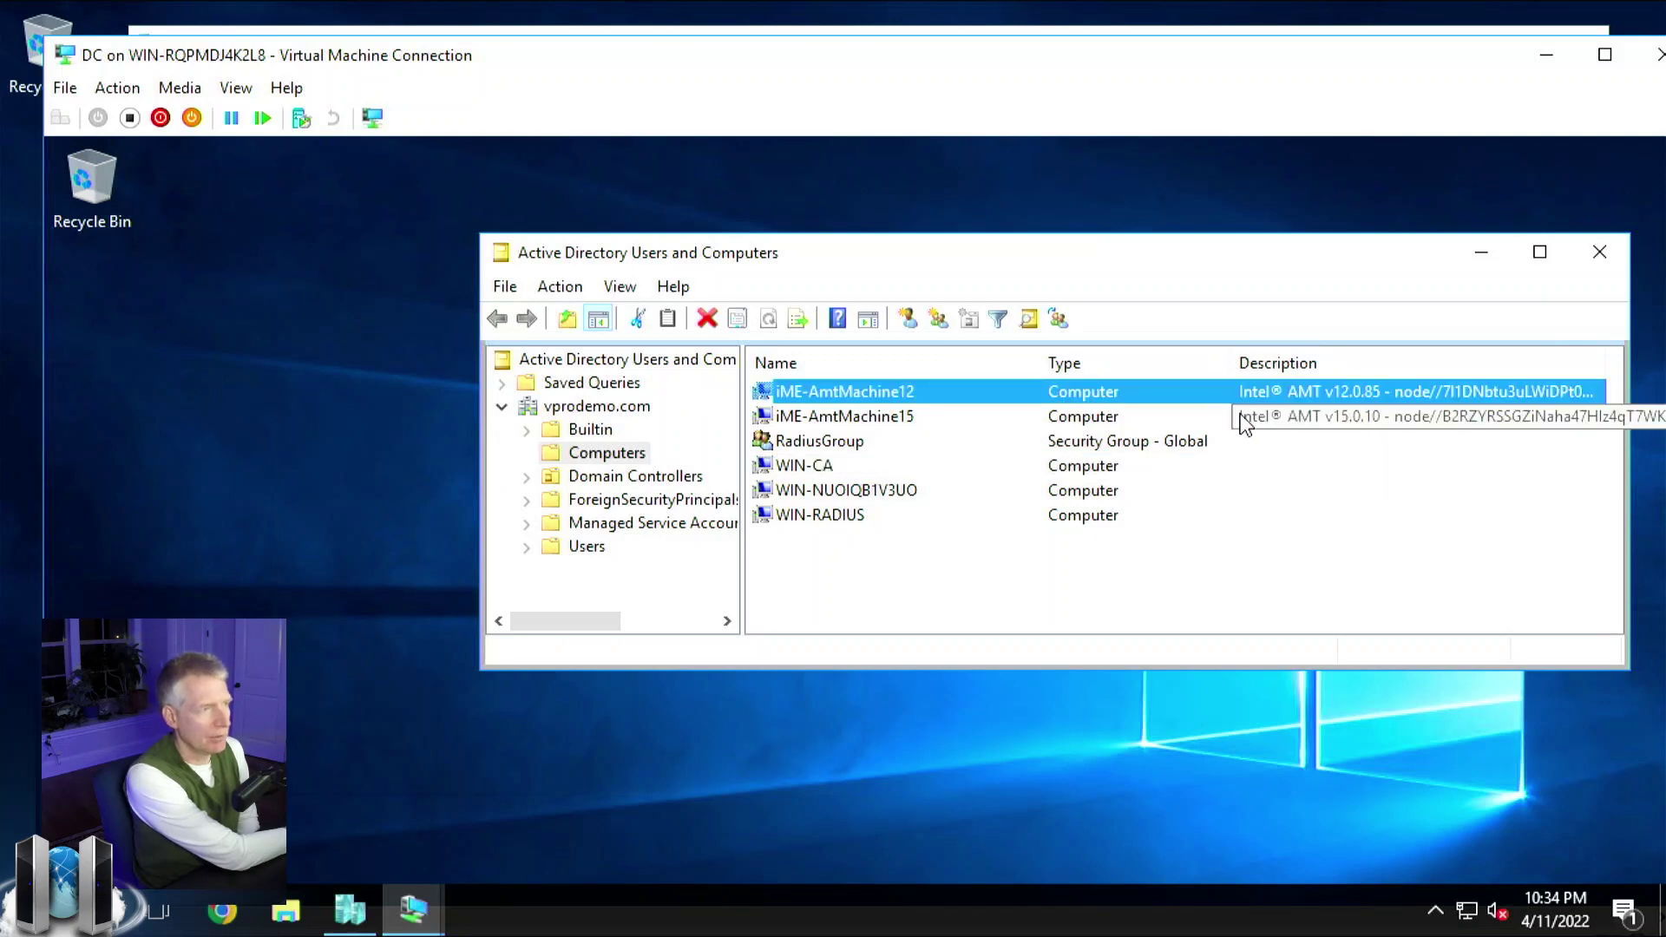
pyautogui.click(1250, 416)
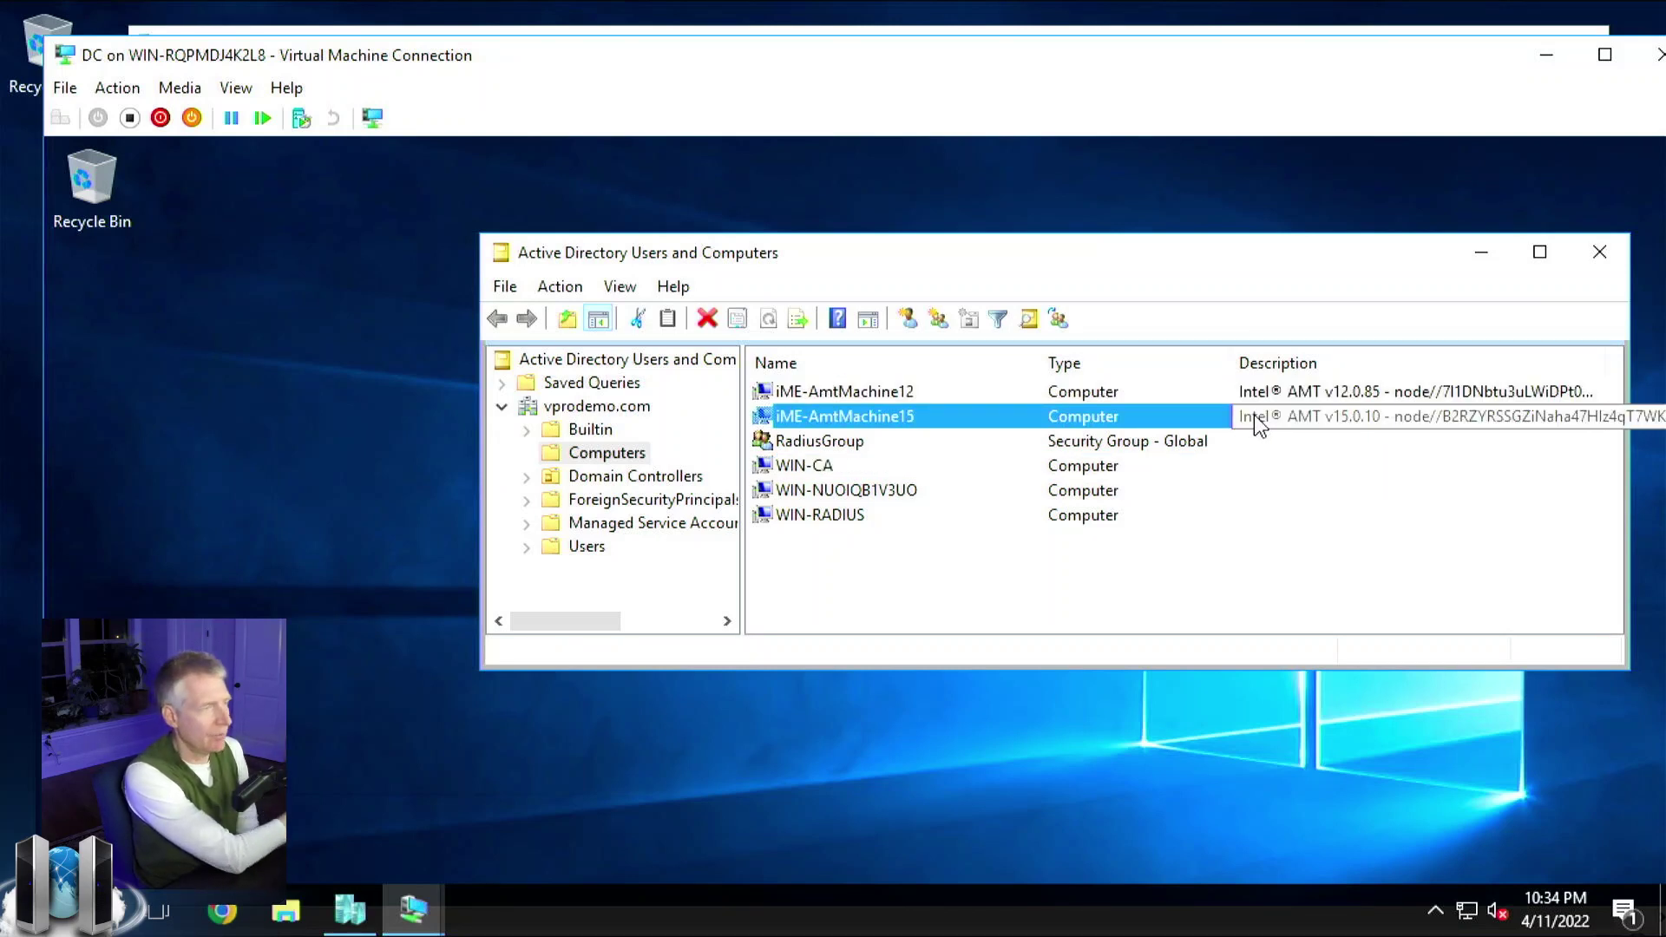
pyautogui.click(1215, 391)
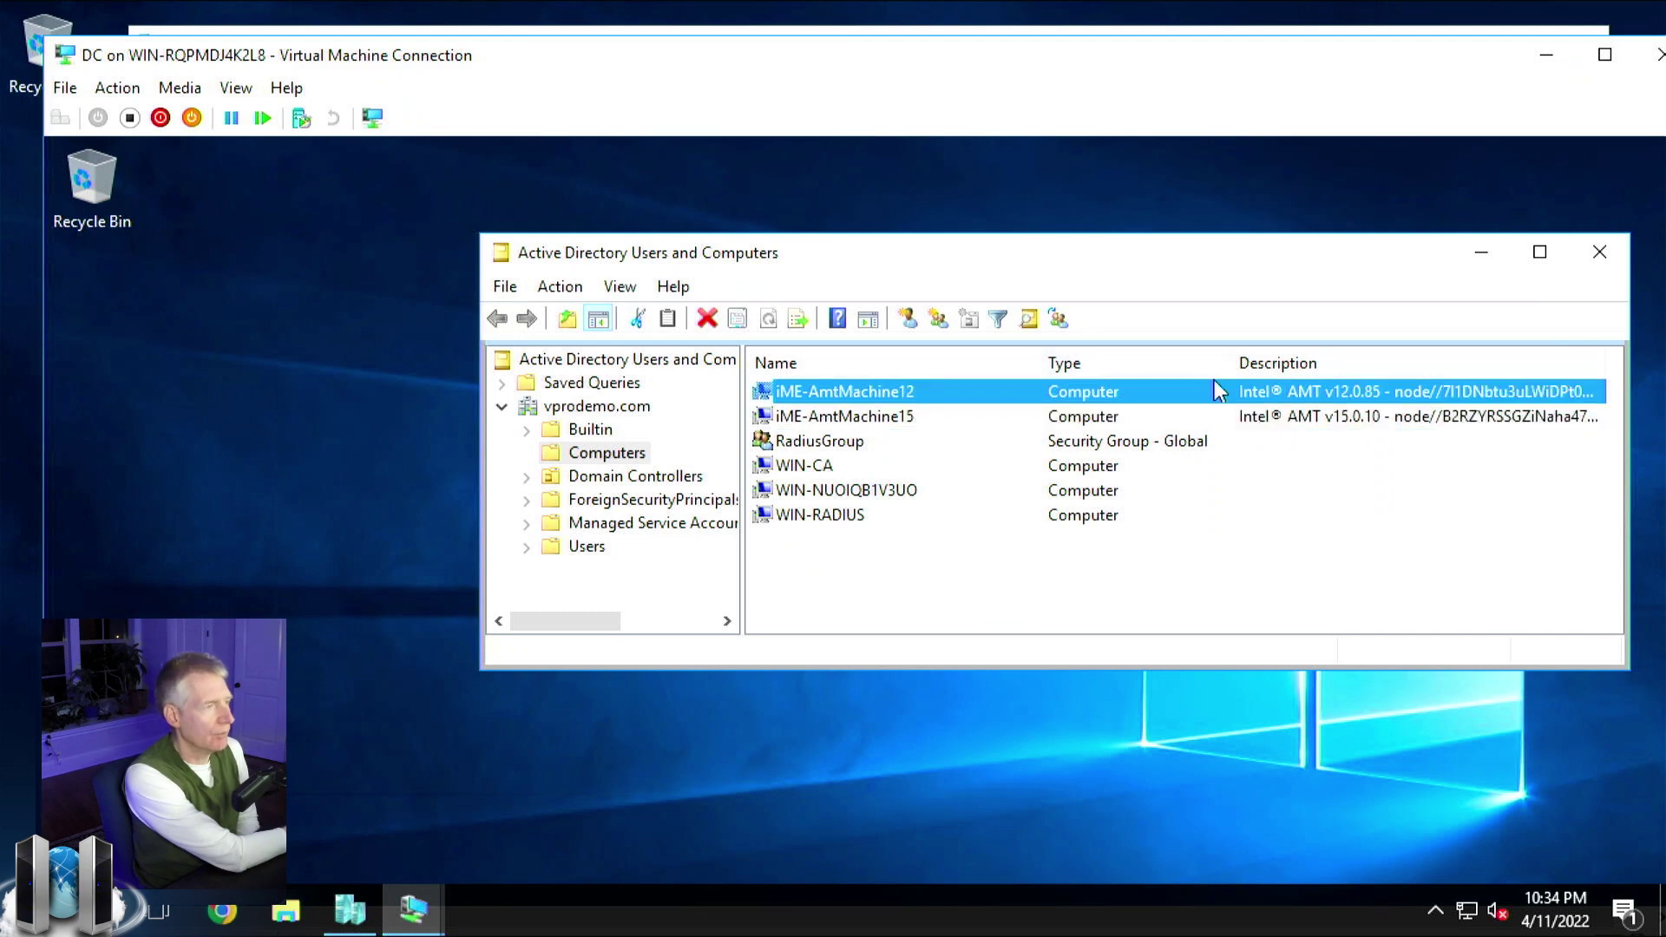
# - Return to the Satellite virtual machine in full screen and review the Operating System Name device naming and Skip TLS certificate check options
pyautogui.click(1543, 55)
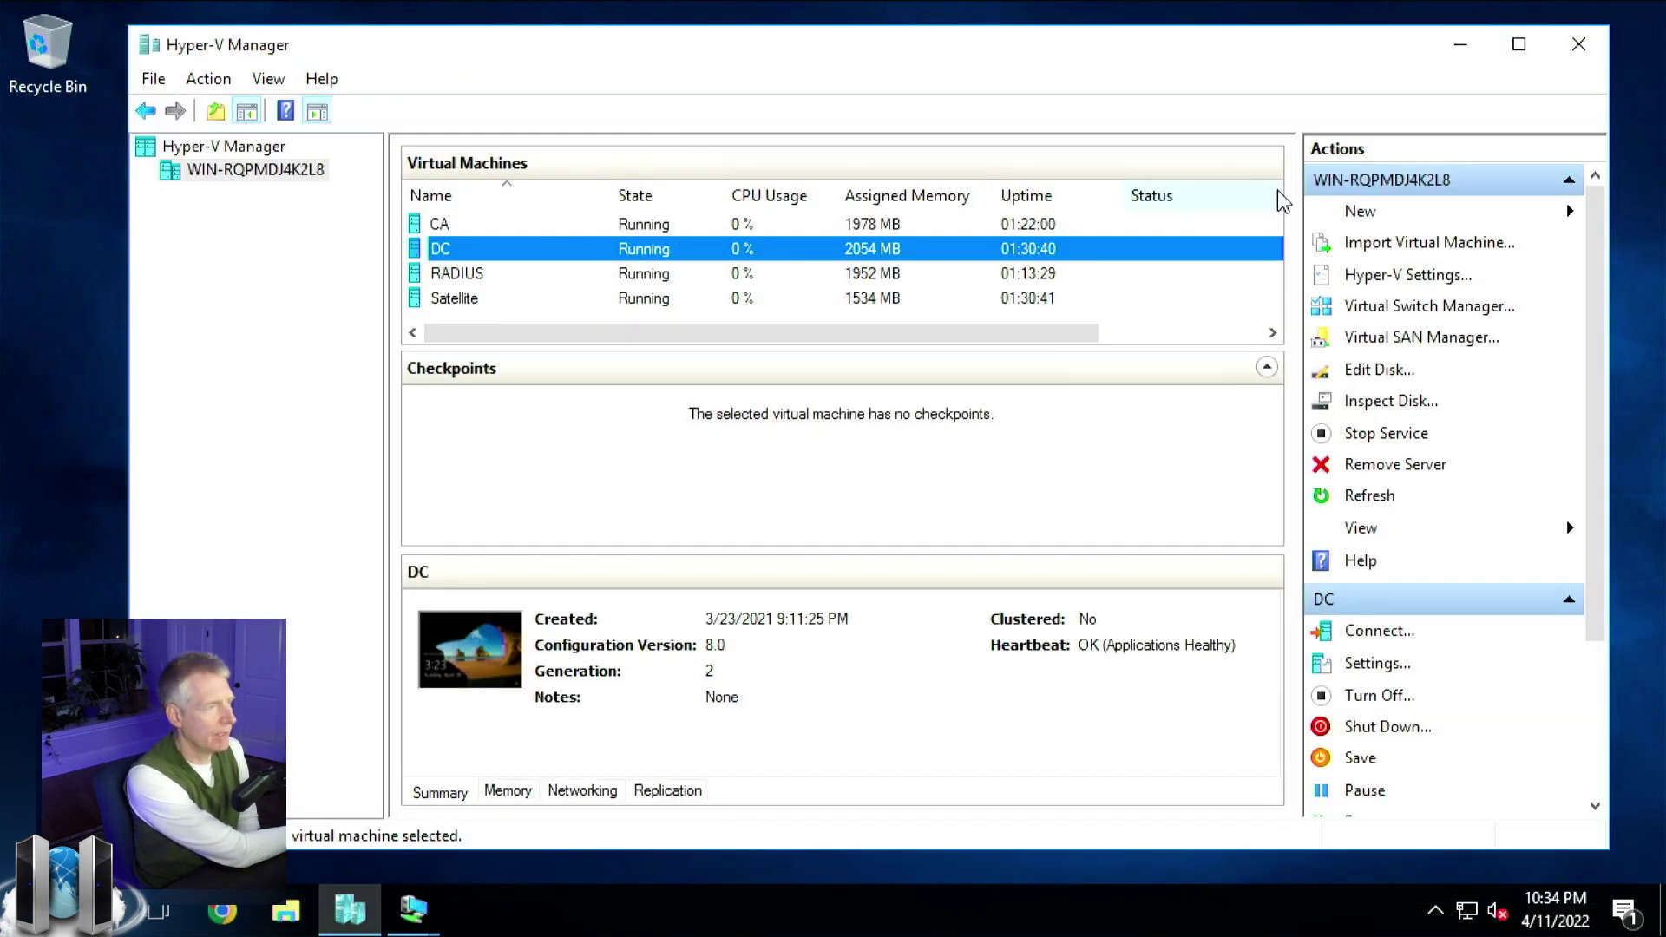
pyautogui.click(1084, 304)
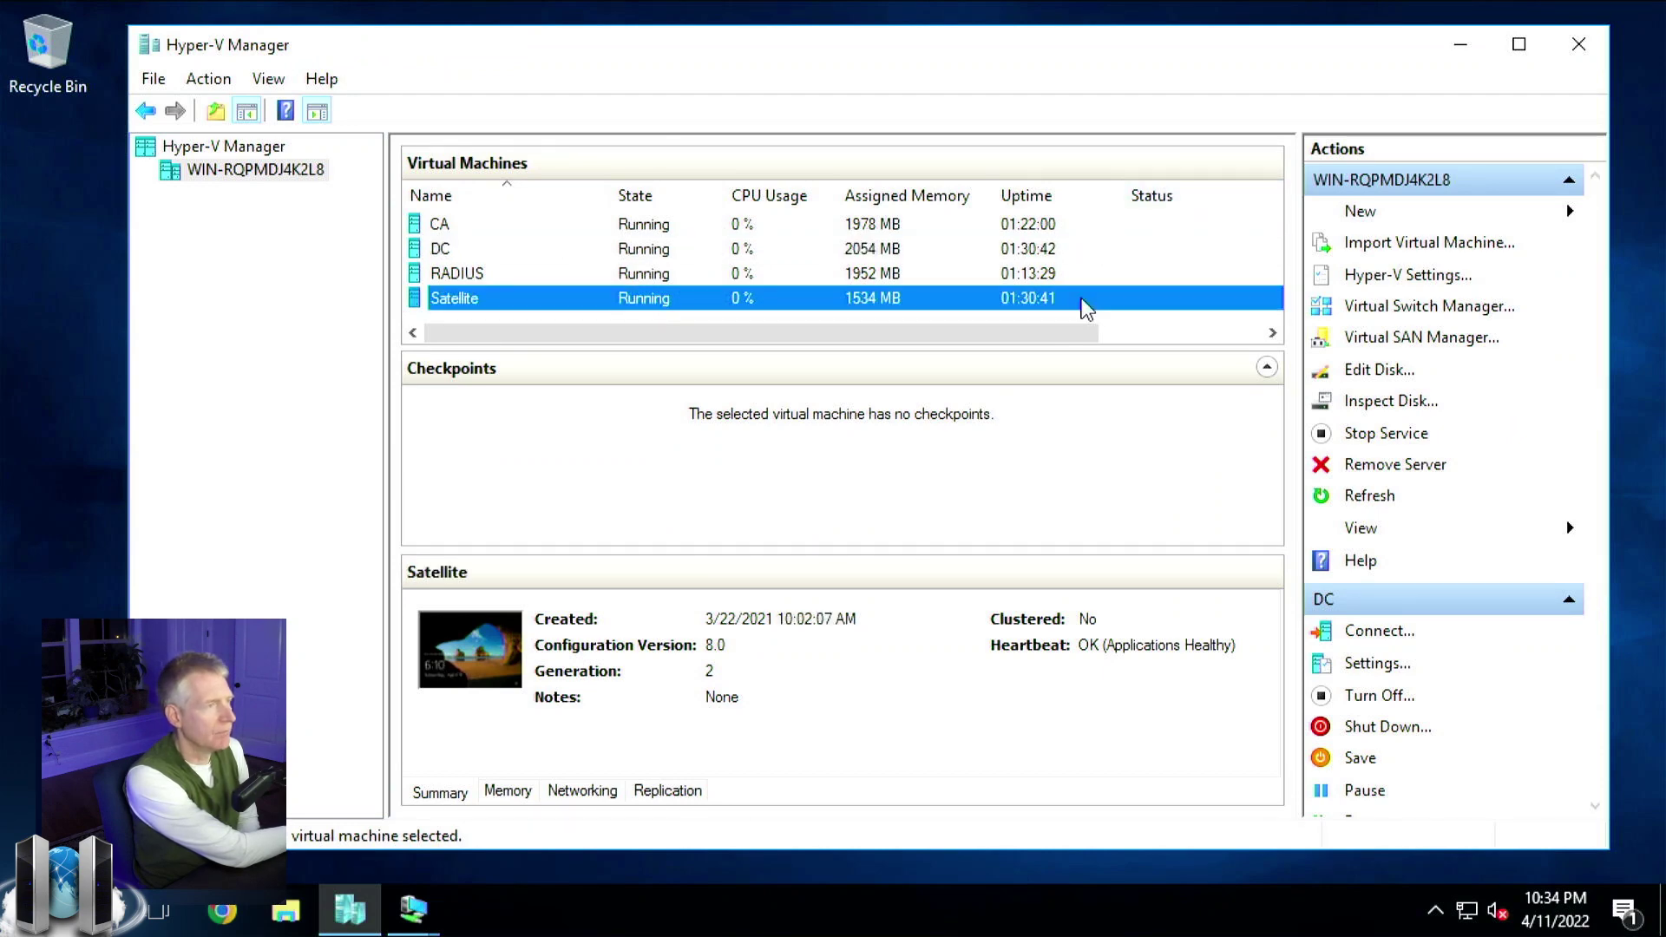
pyautogui.doubleClick(1085, 304)
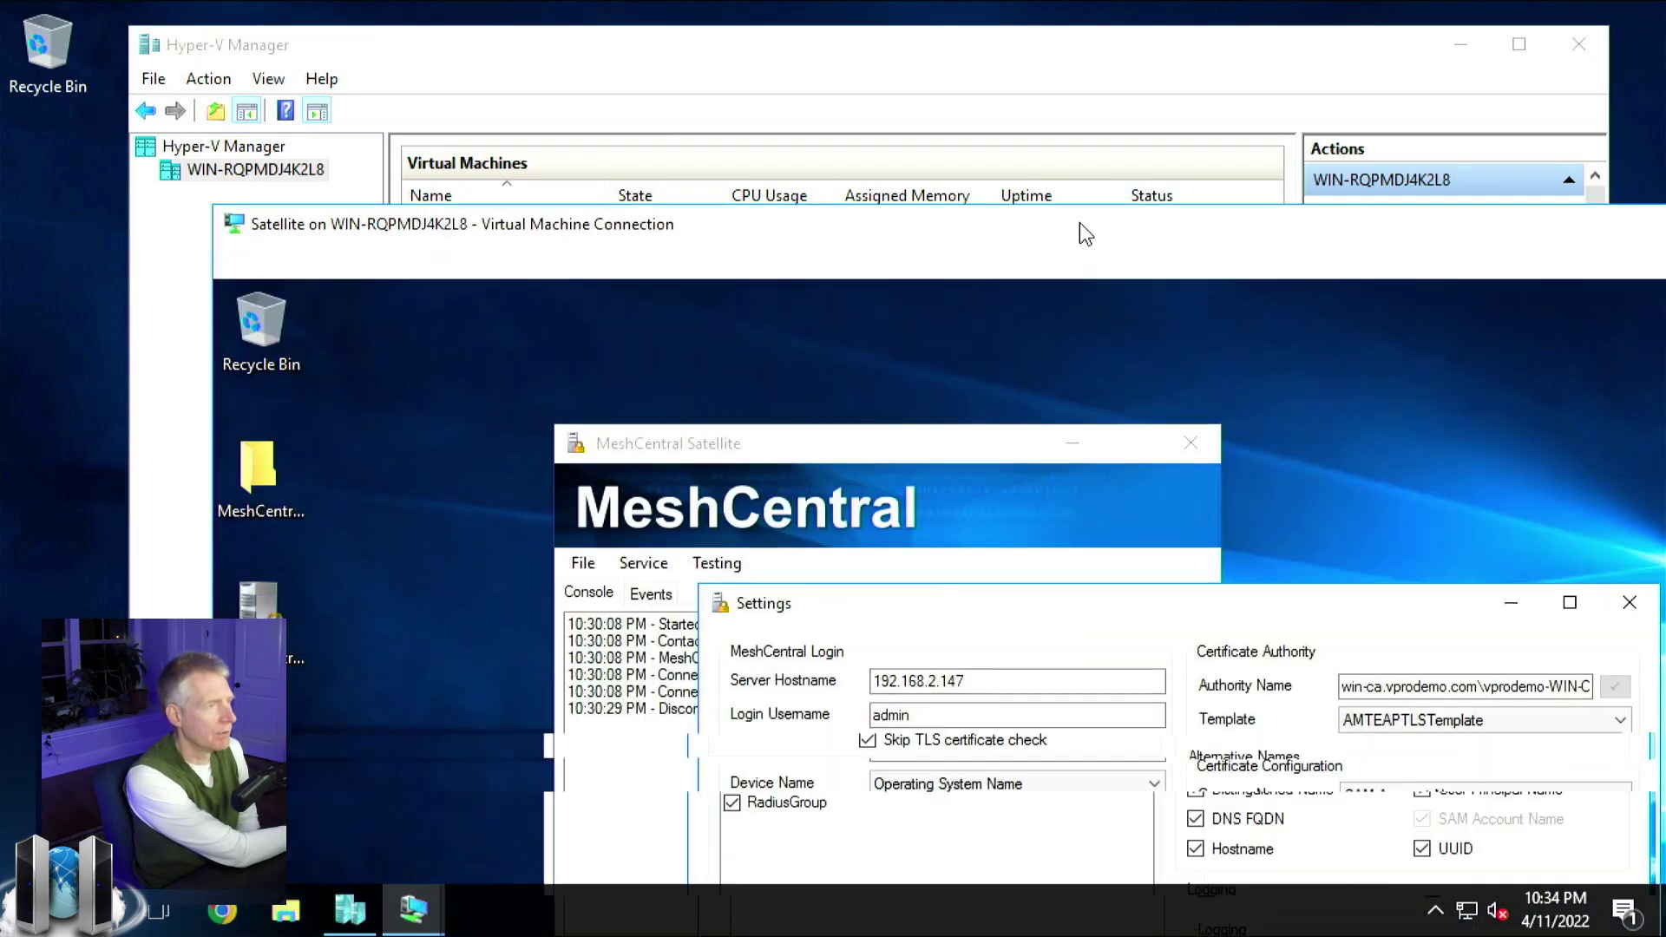
pyautogui.doubleClick(1080, 223)
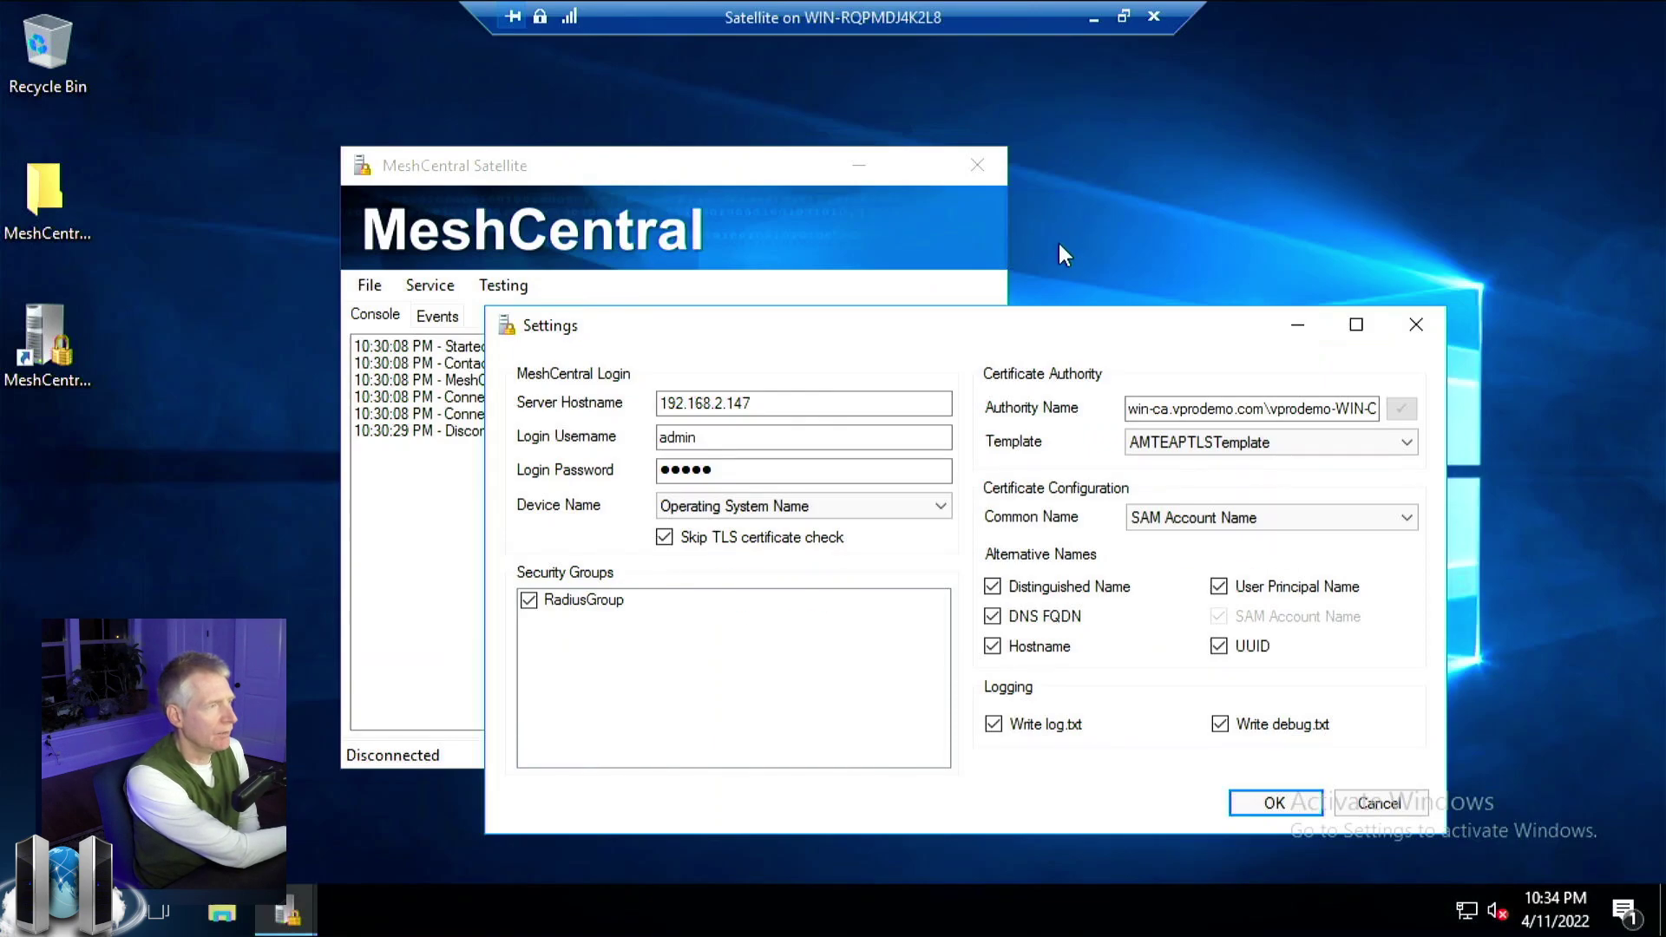
pyautogui.click(808, 505)
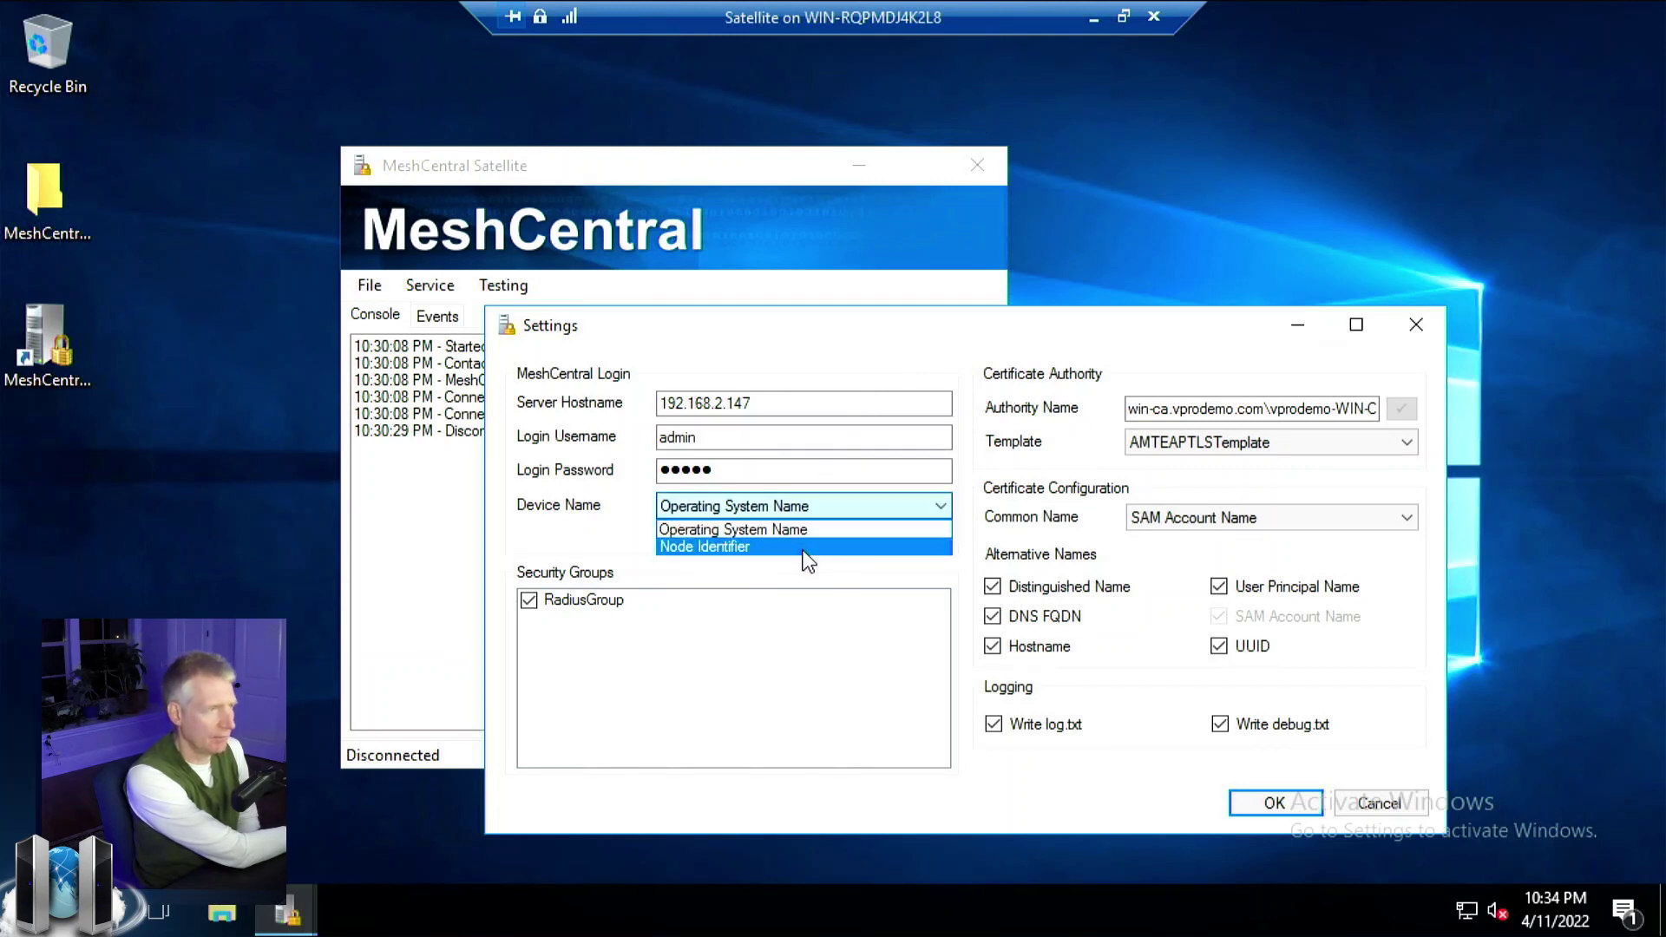
pyautogui.click(793, 529)
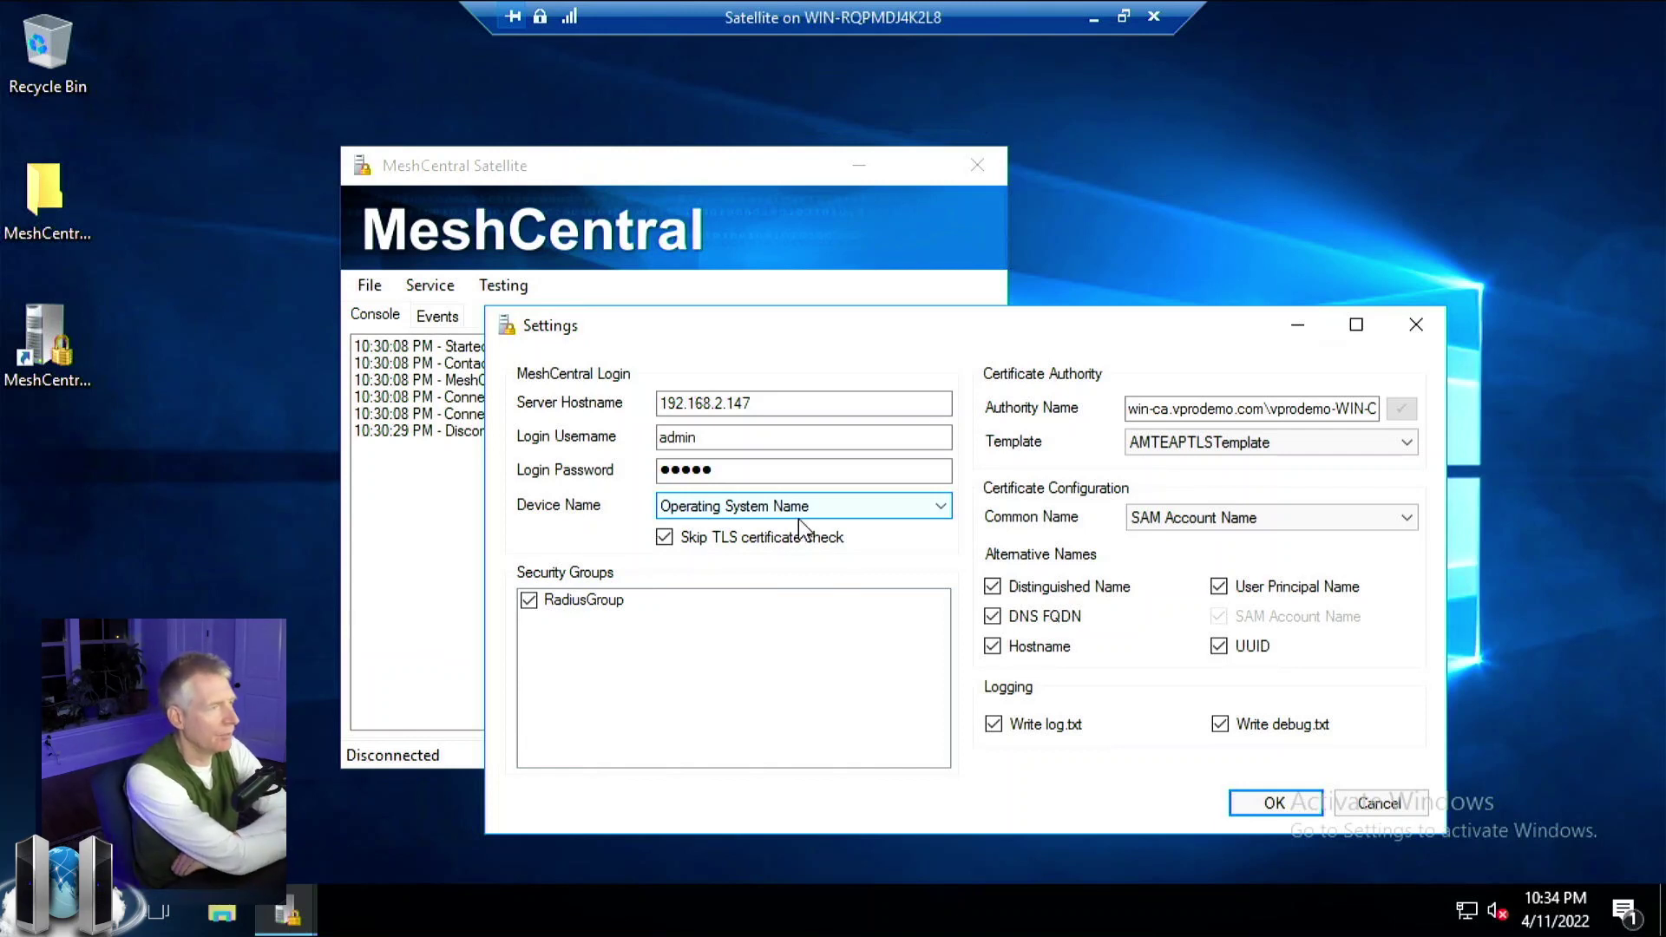
pyautogui.click(828, 536)
pyautogui.click(836, 545)
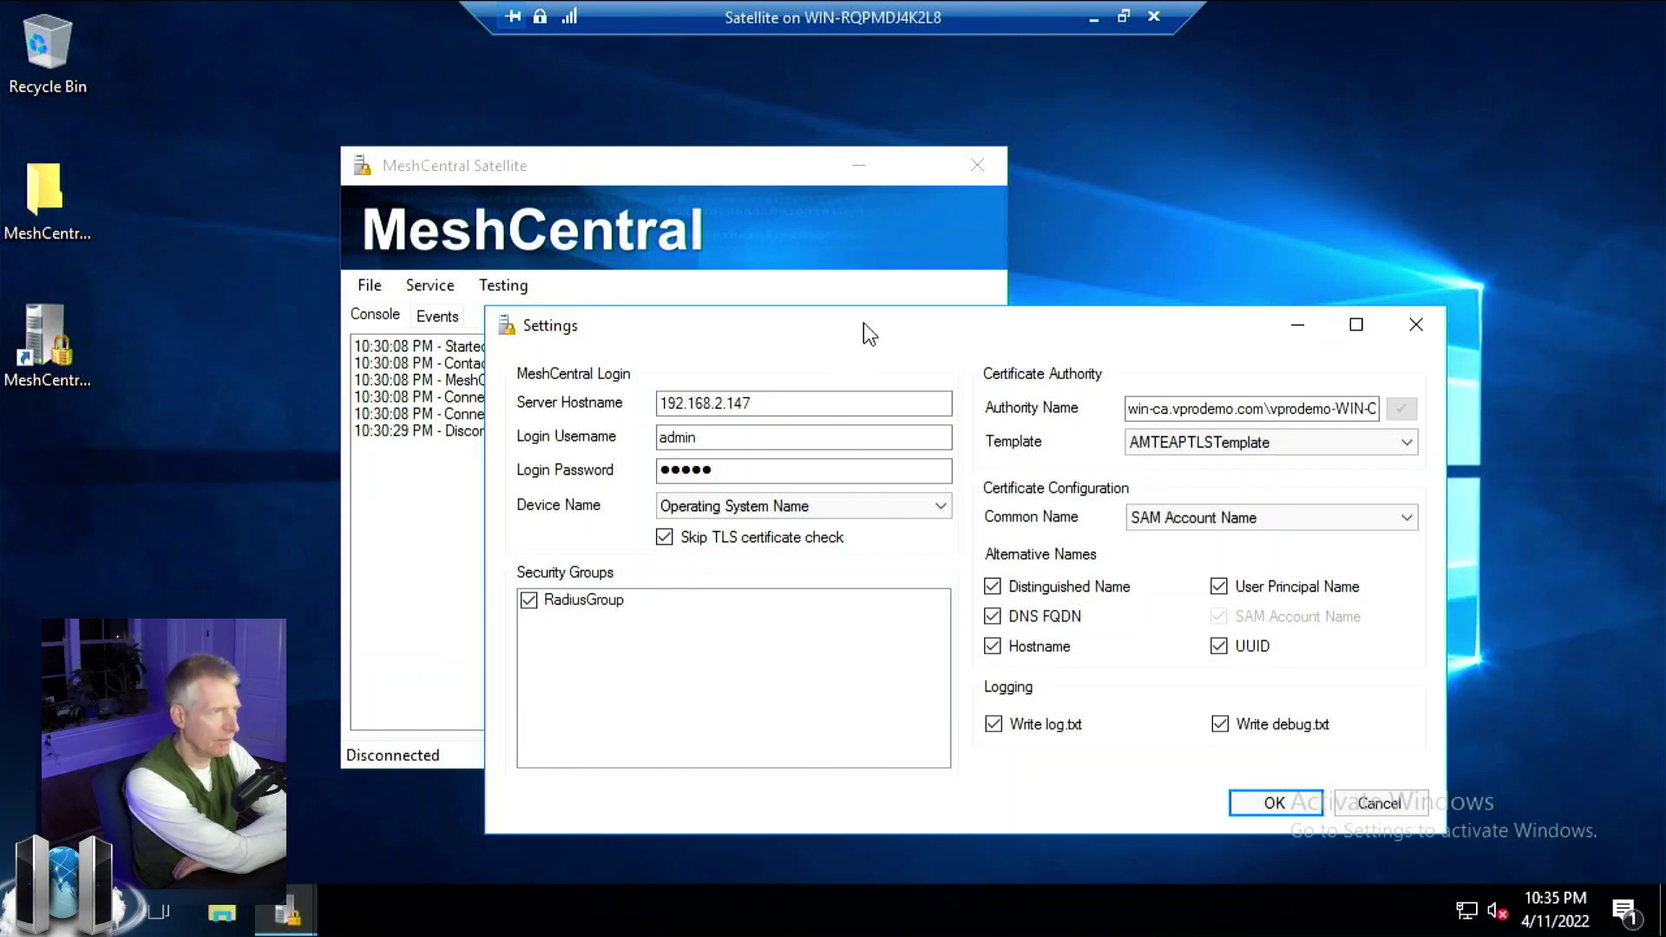
# - Switch to the DC virtual machine in full screen and highlight the RadiusGroup security group in the vprodemo.com Computers container
pyautogui.click(1090, 16)
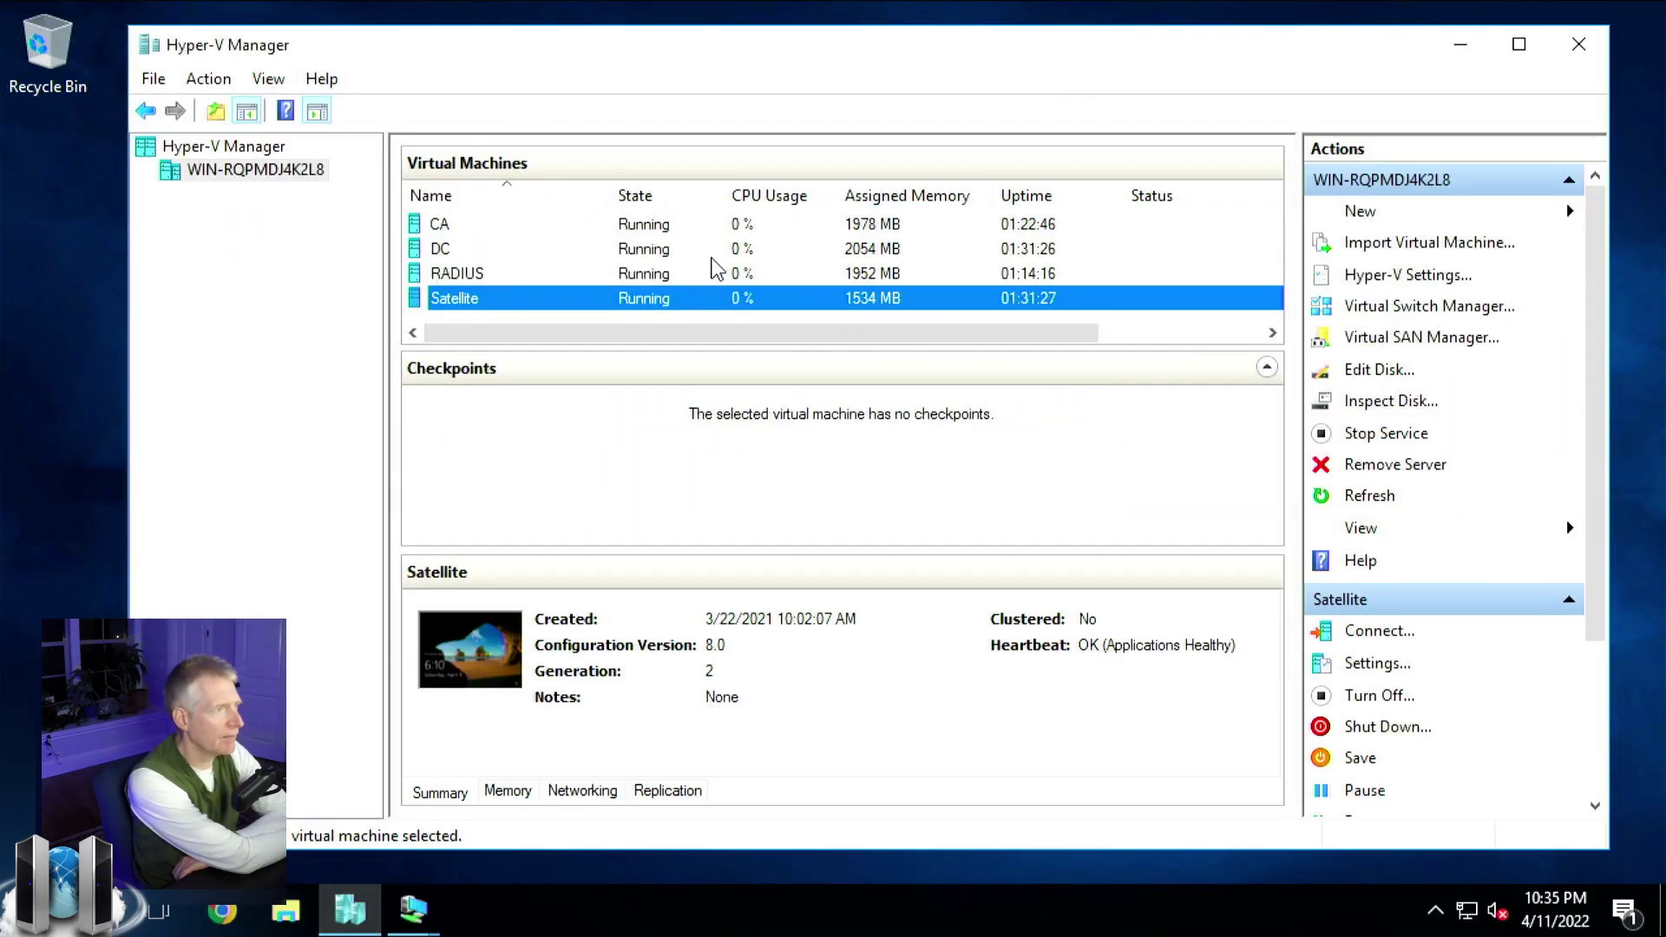
pyautogui.doubleClick(716, 227)
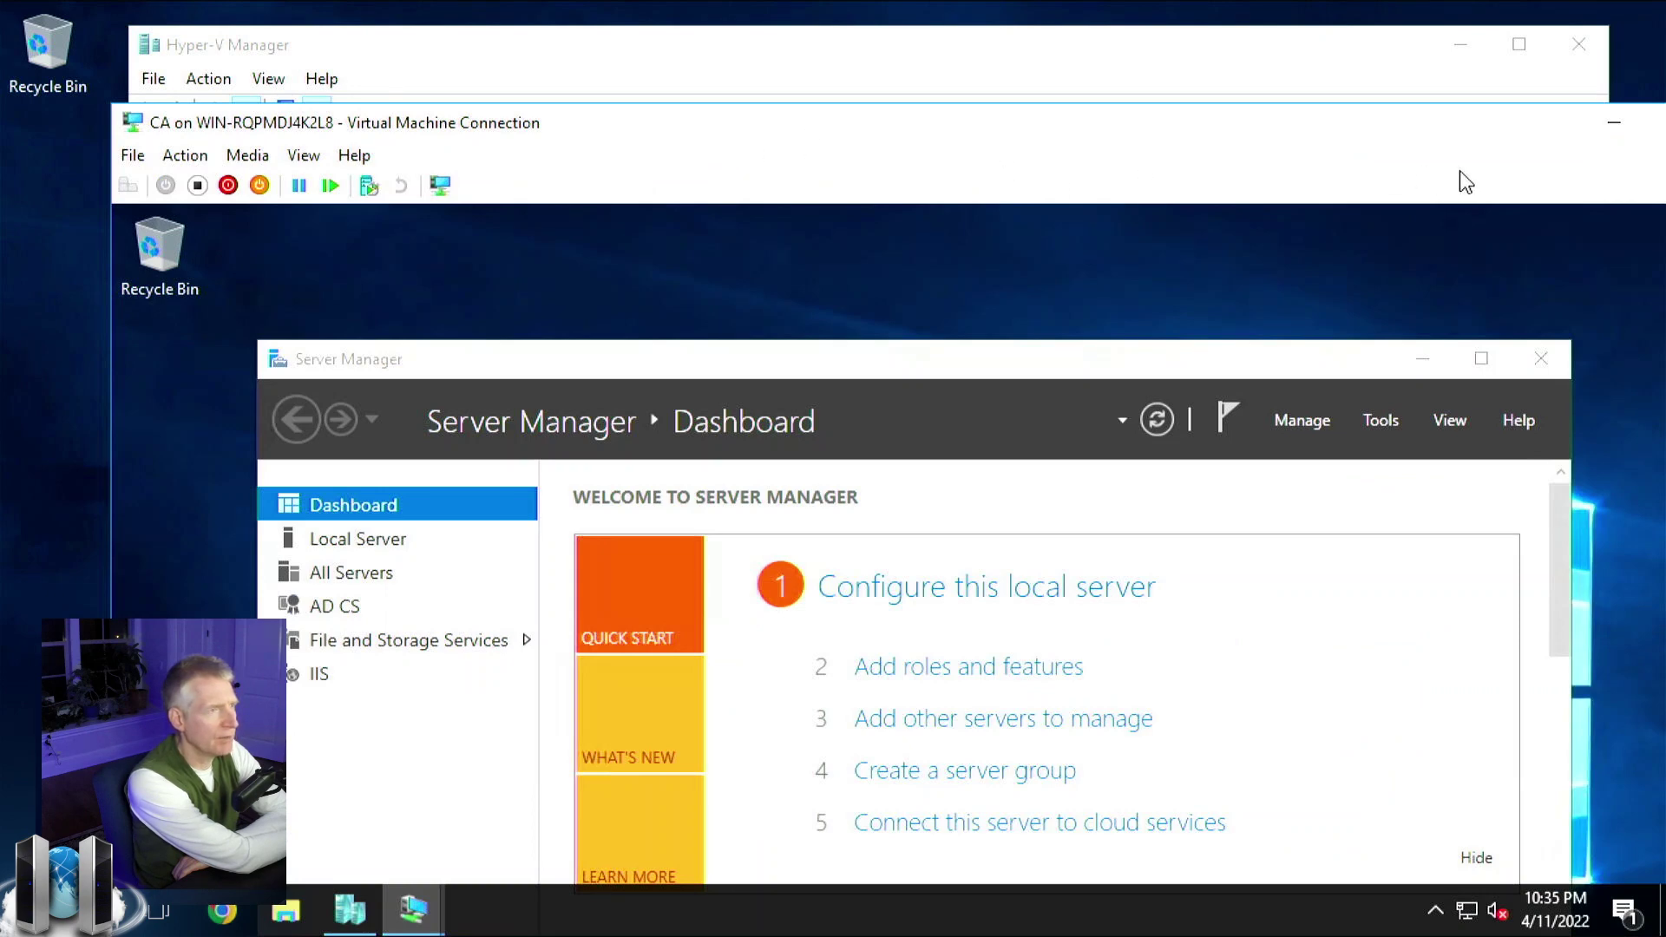
pyautogui.click(1618, 116)
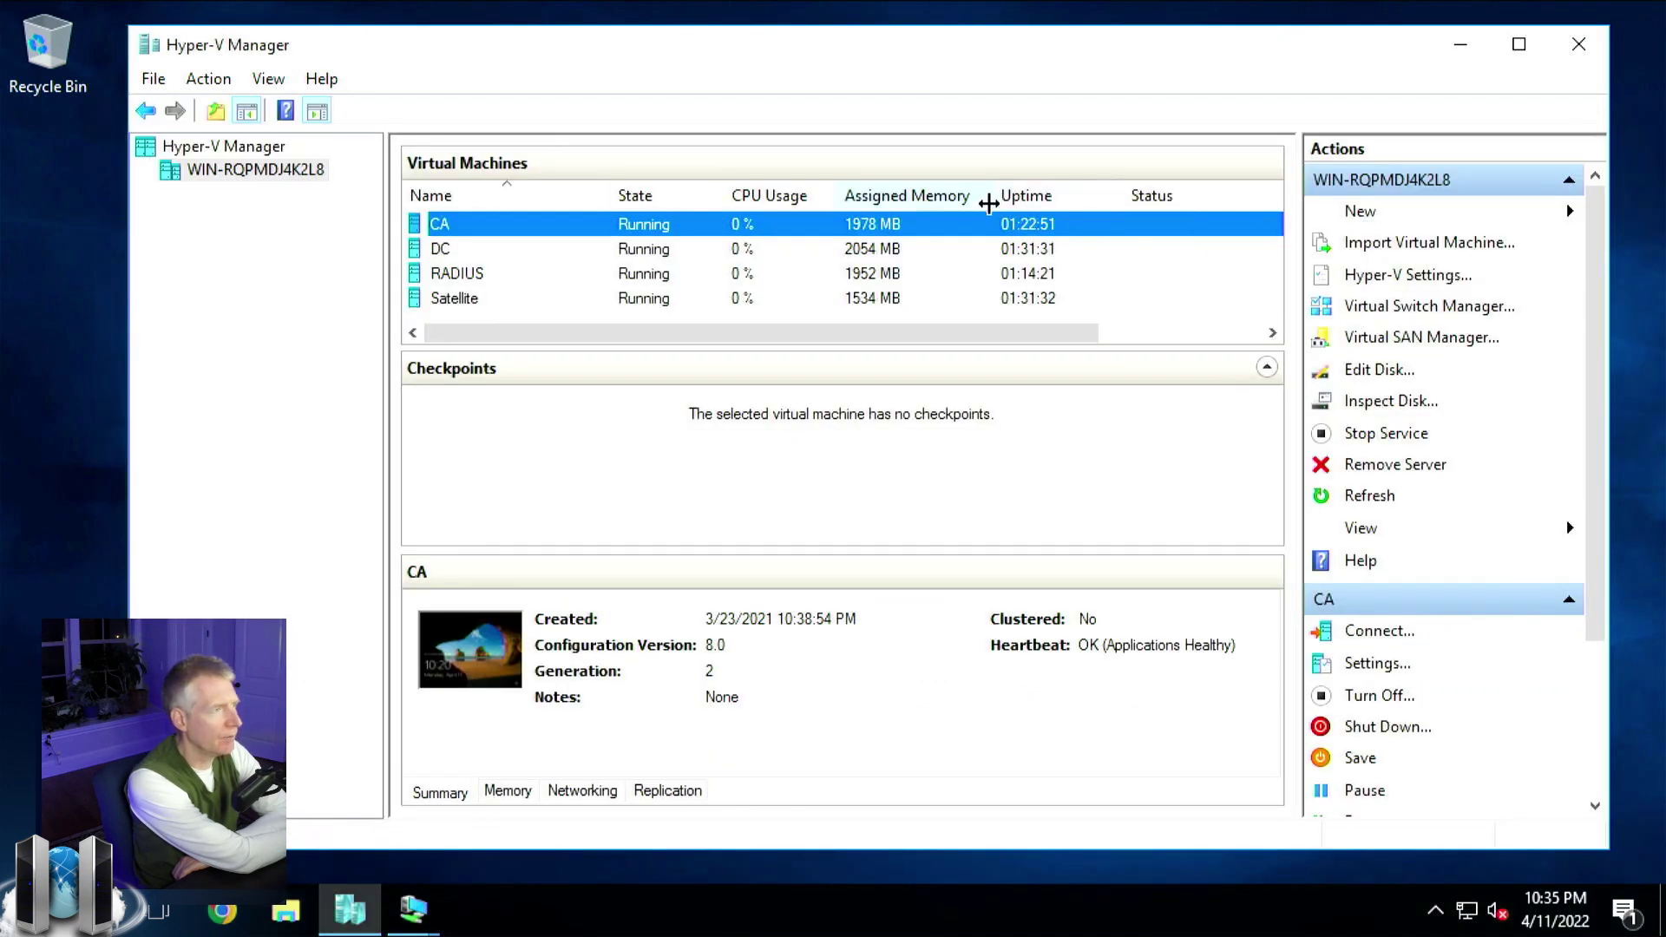
pyautogui.doubleClick(989, 249)
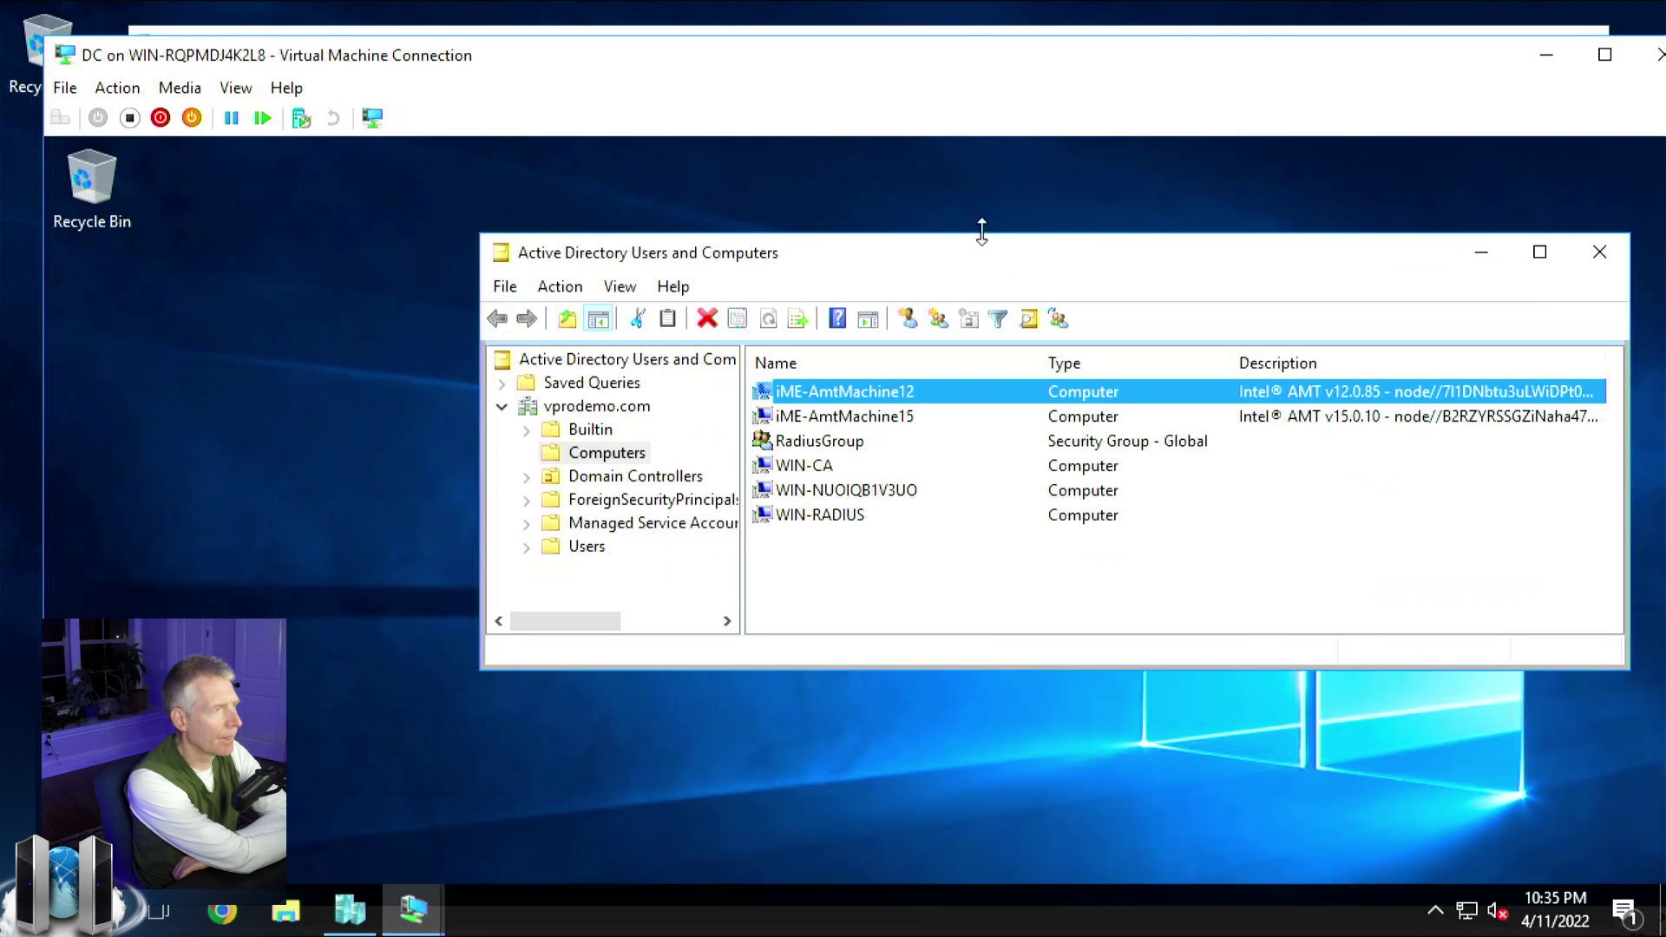
pyautogui.doubleClick(967, 58)
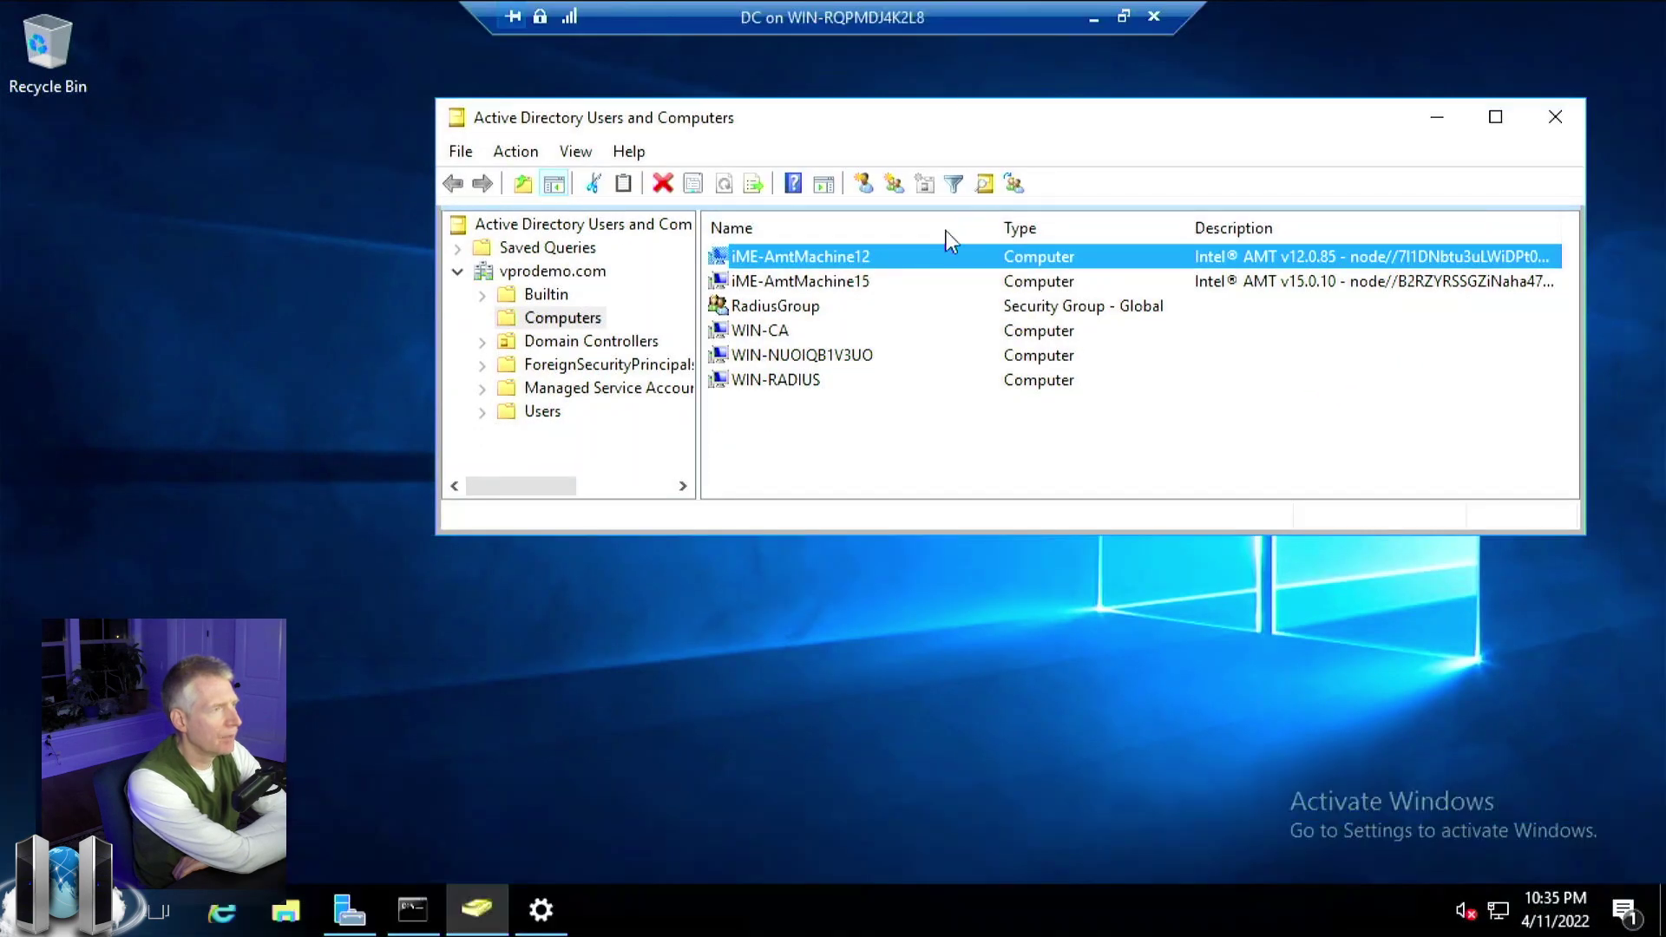
pyautogui.click(588, 316)
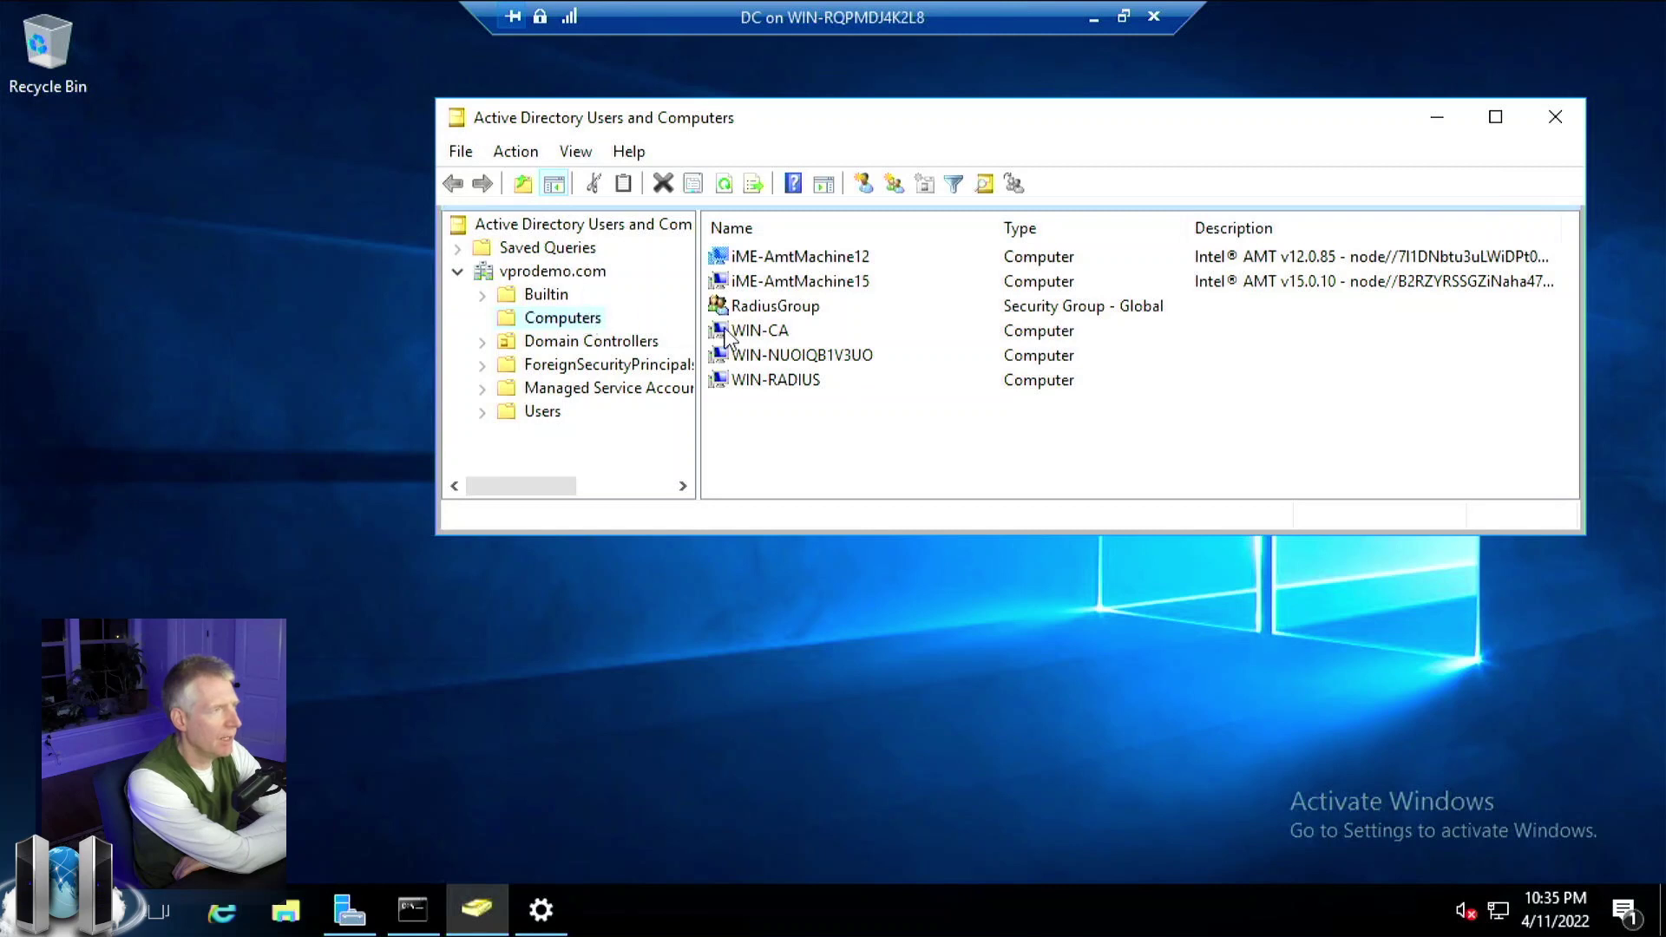
pyautogui.click(761, 312)
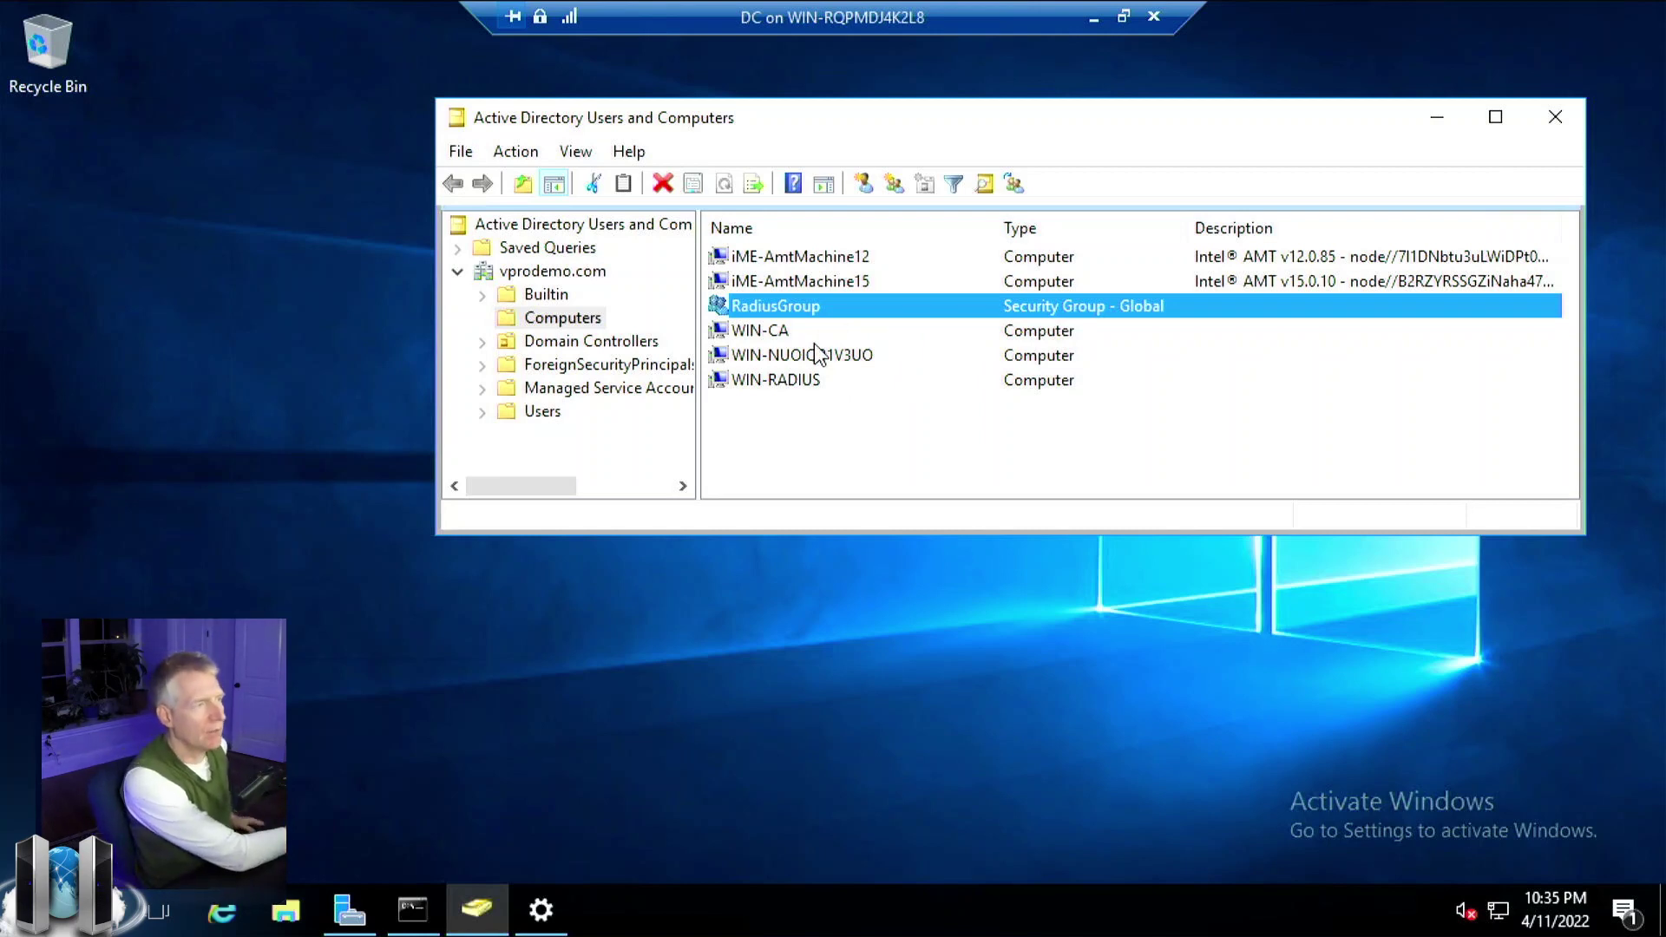
pyautogui.click(795, 285)
pyautogui.click(802, 308)
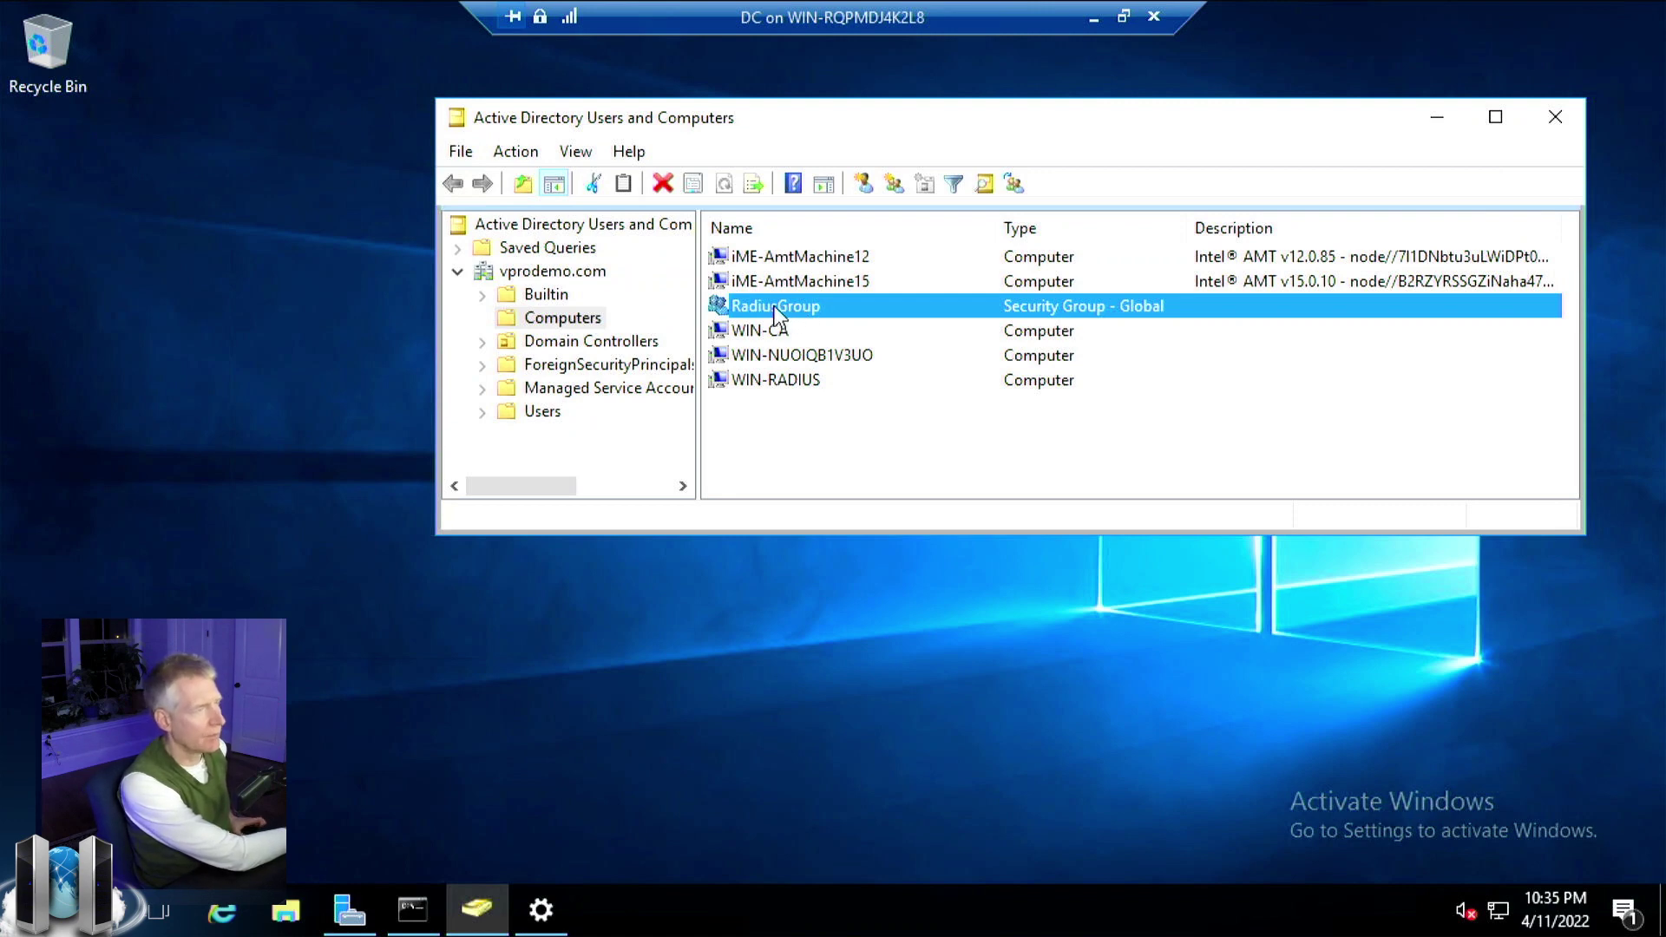
# - Return to the Satellite virtual machine in full screen and highlight RadiusGroup in the security groups of the MeshCentral Satellite settings
pyautogui.click(1094, 17)
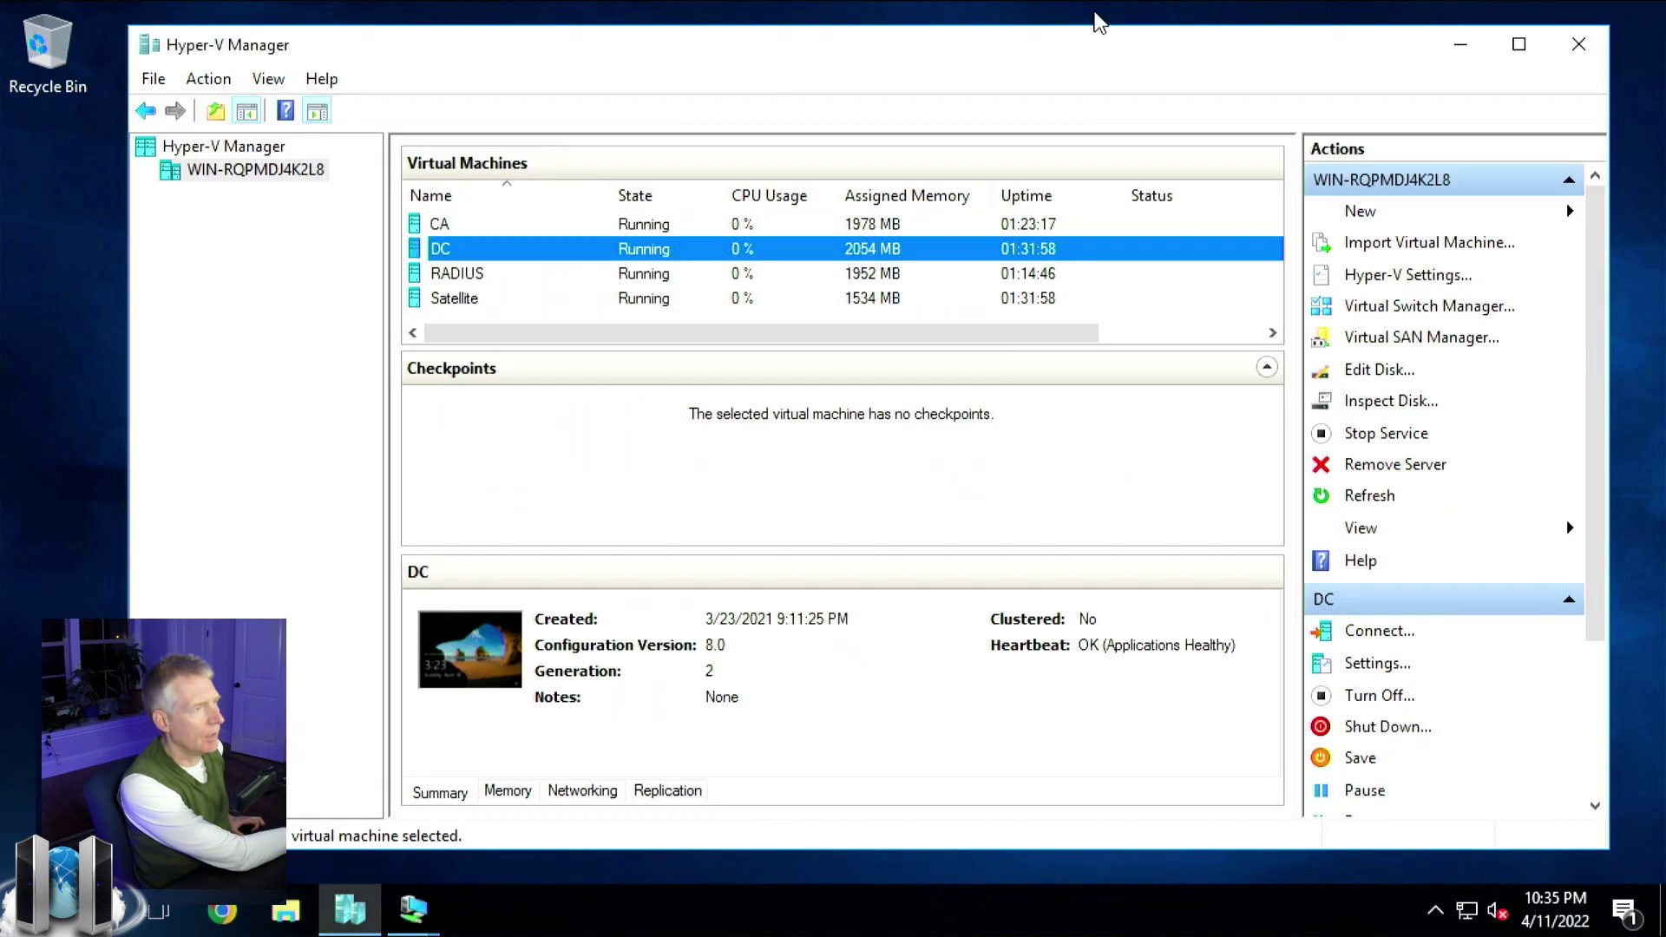
pyautogui.doubleClick(762, 299)
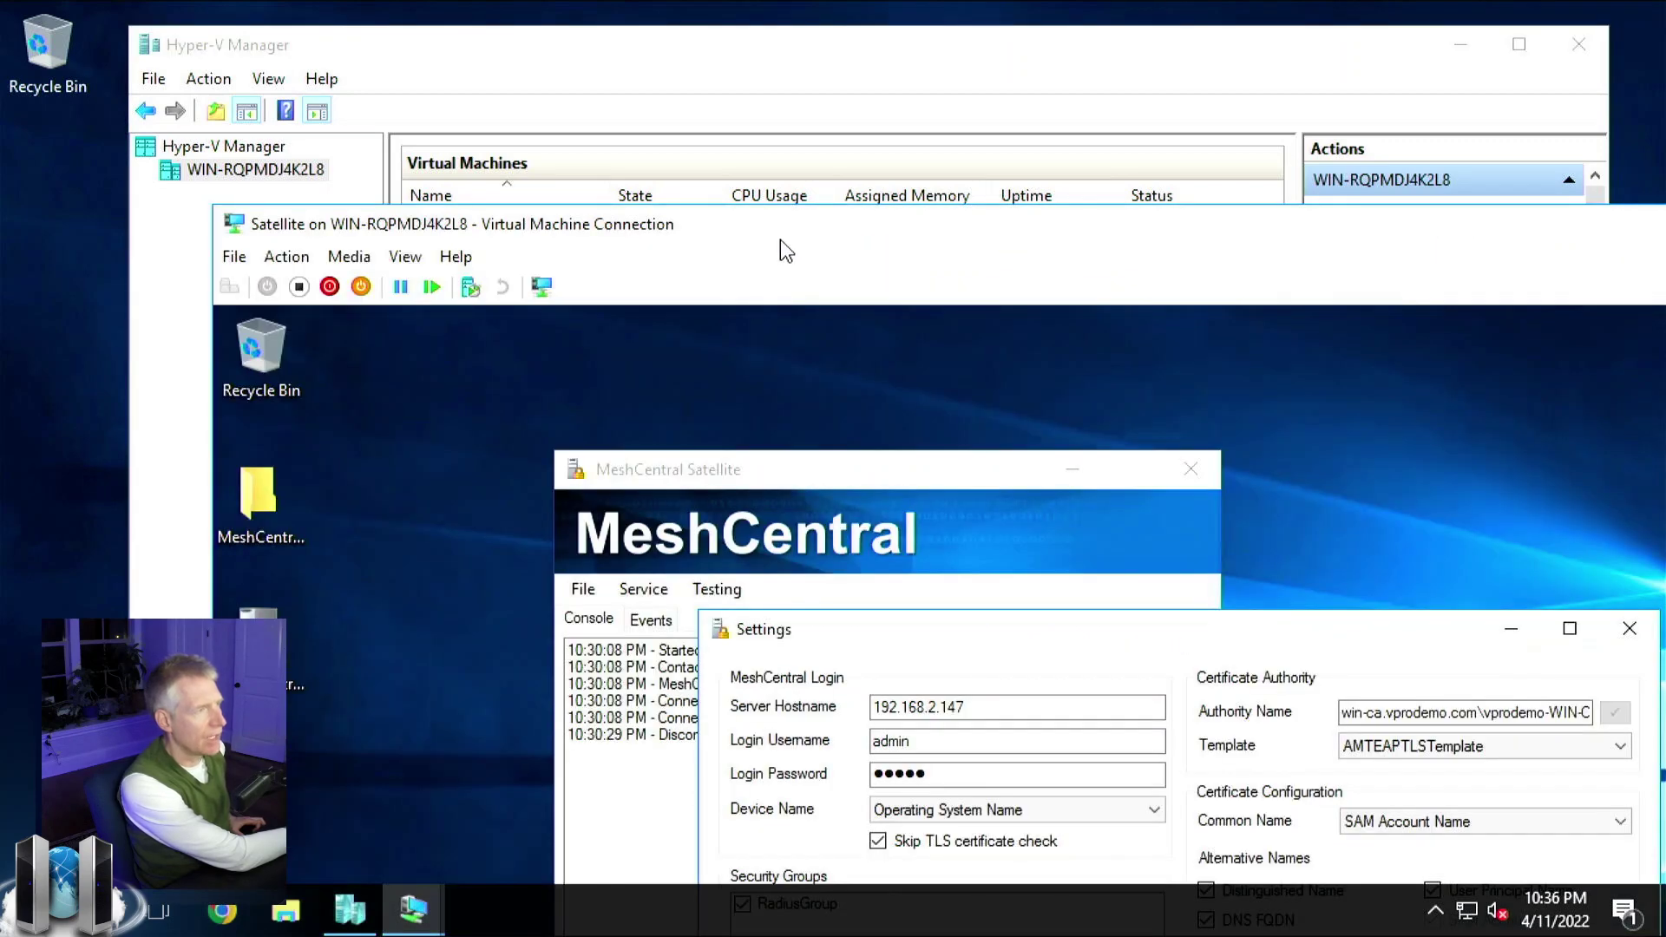
pyautogui.doubleClick(788, 230)
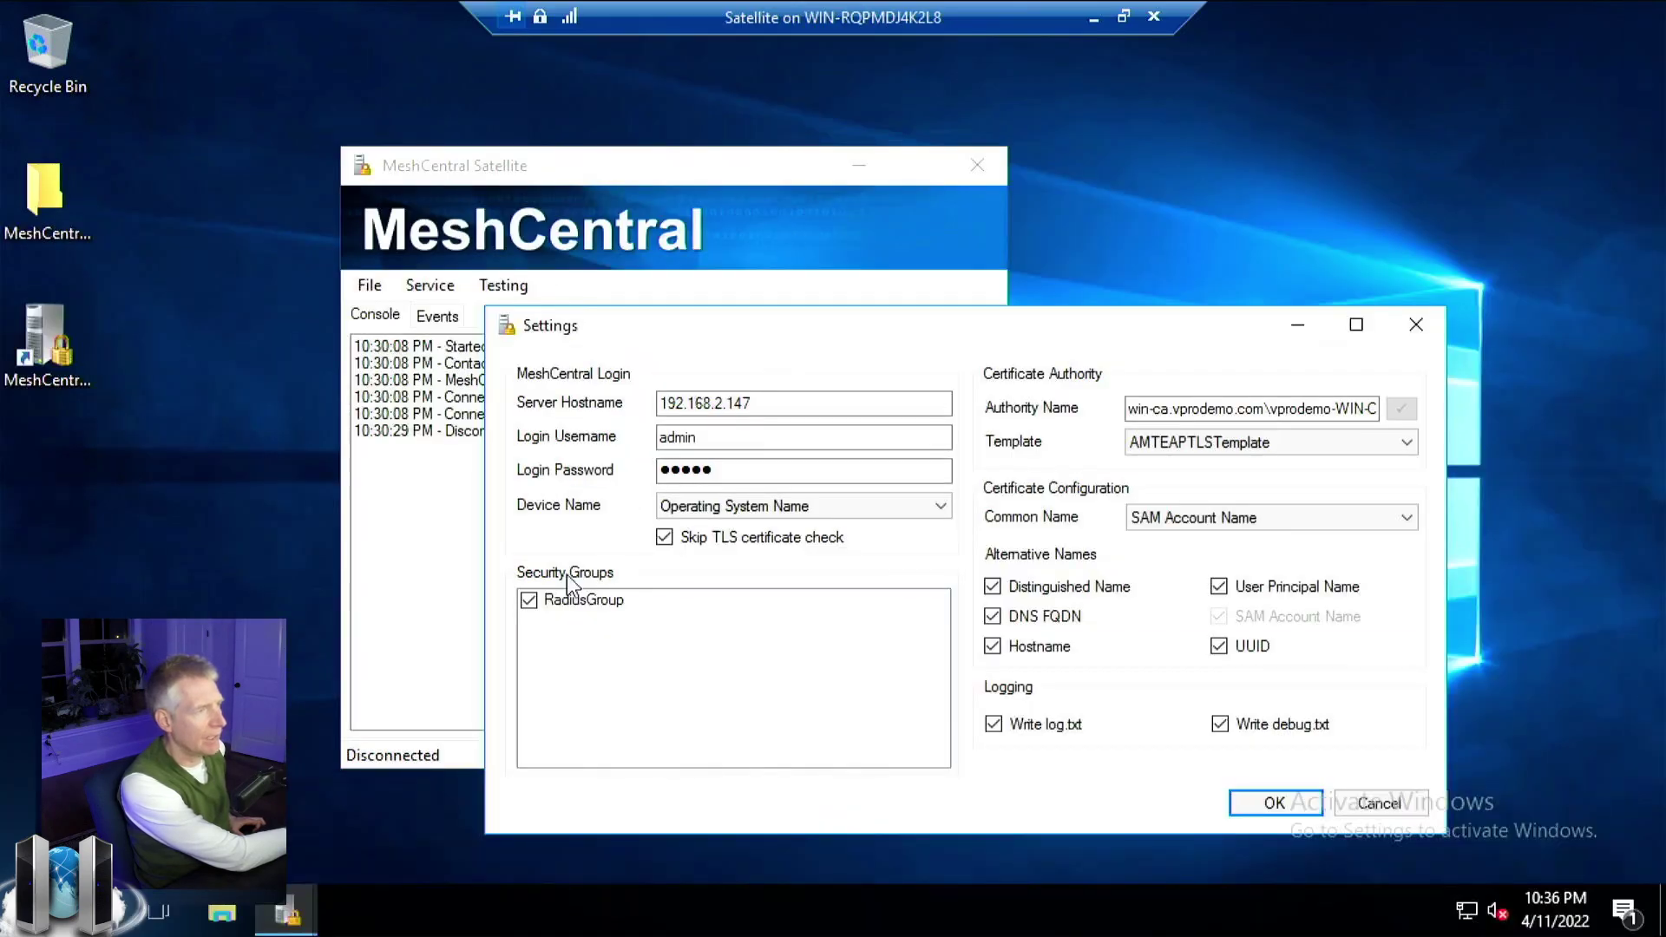
pyautogui.click(528, 601)
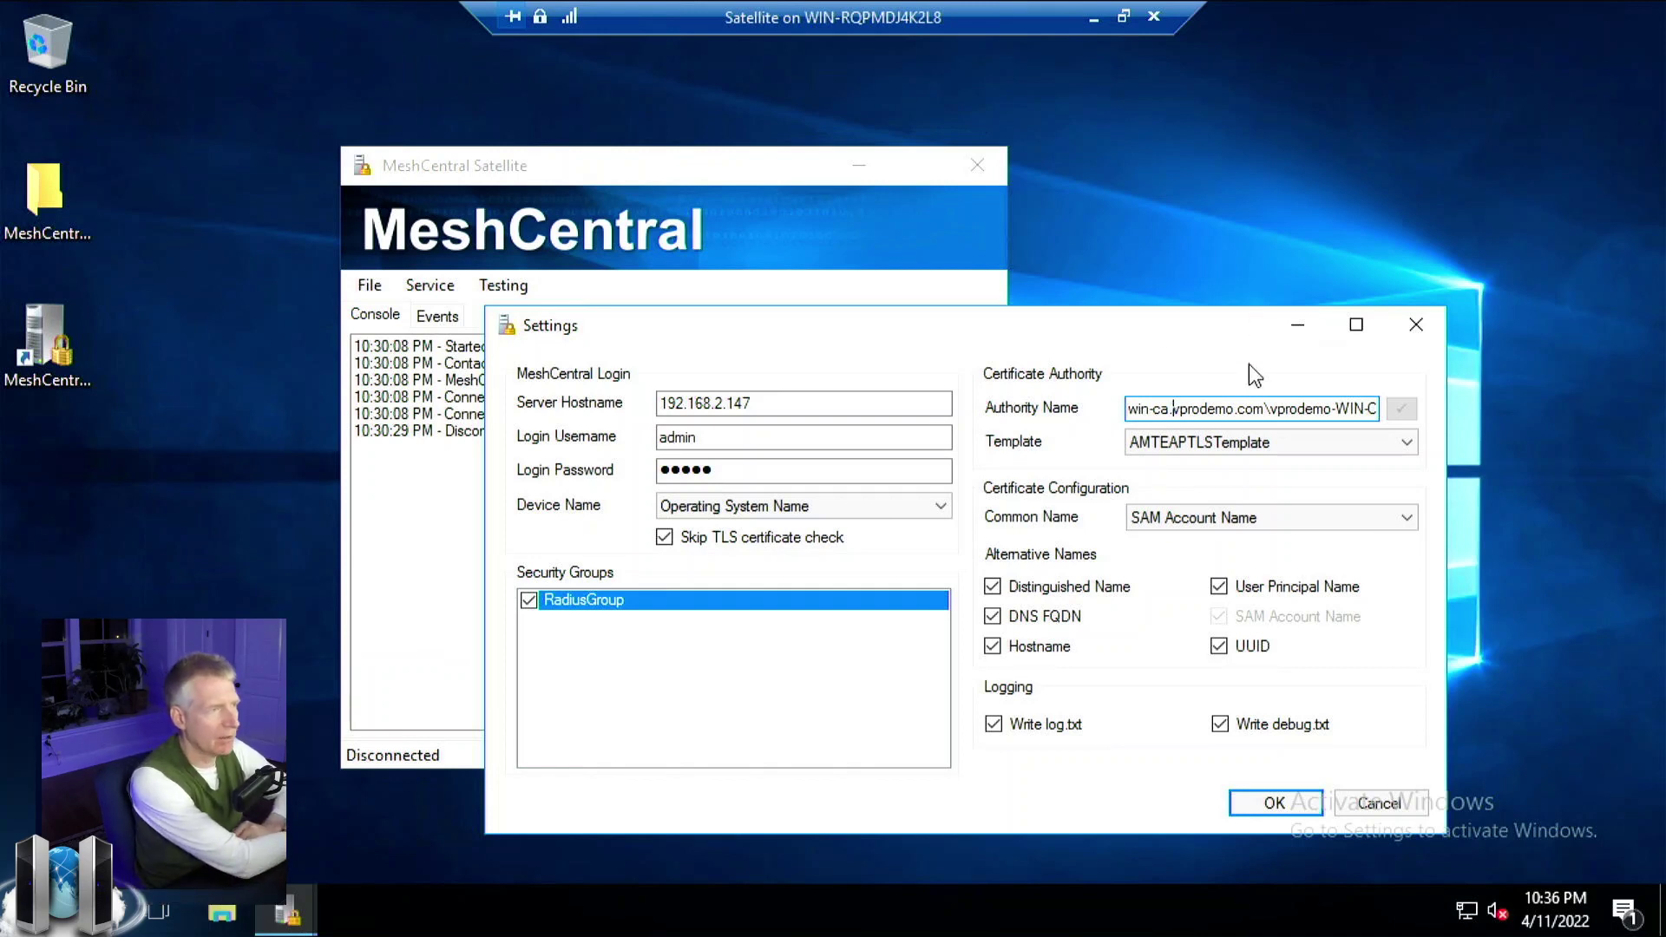
# - Highlight the certificate authority name and review the available certificate templates, keeping AMTEAPTLSTemplate selected
pyautogui.moveTo(1161, 408); pyautogui.dragTo(1267, 405)
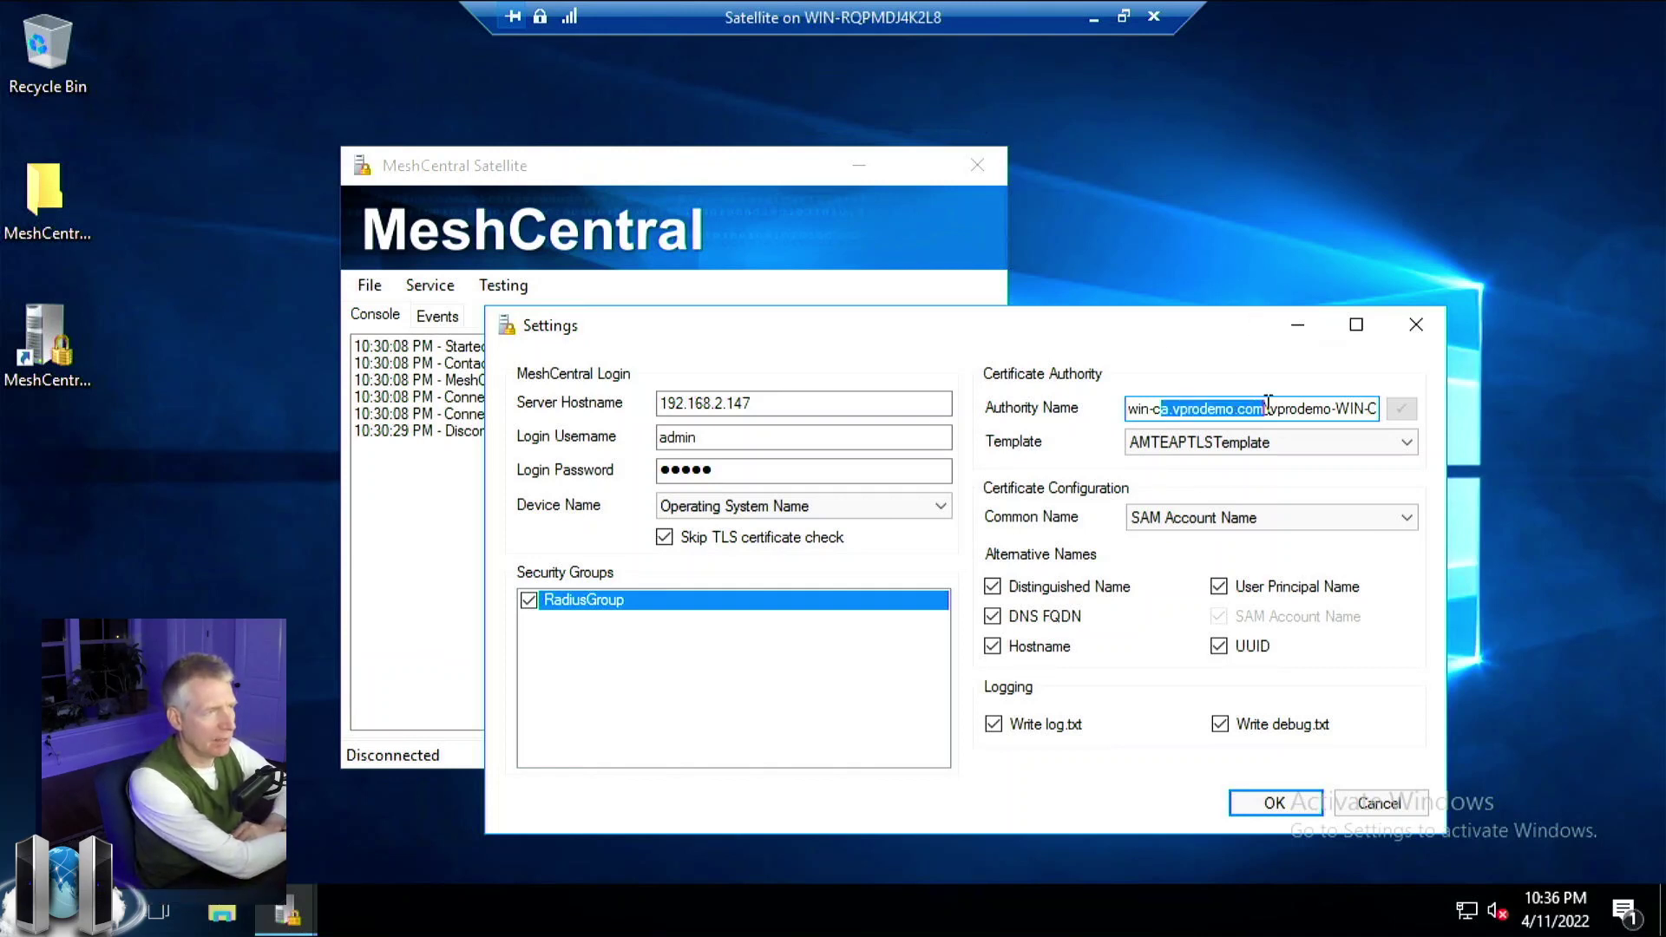
pyautogui.click(1257, 408)
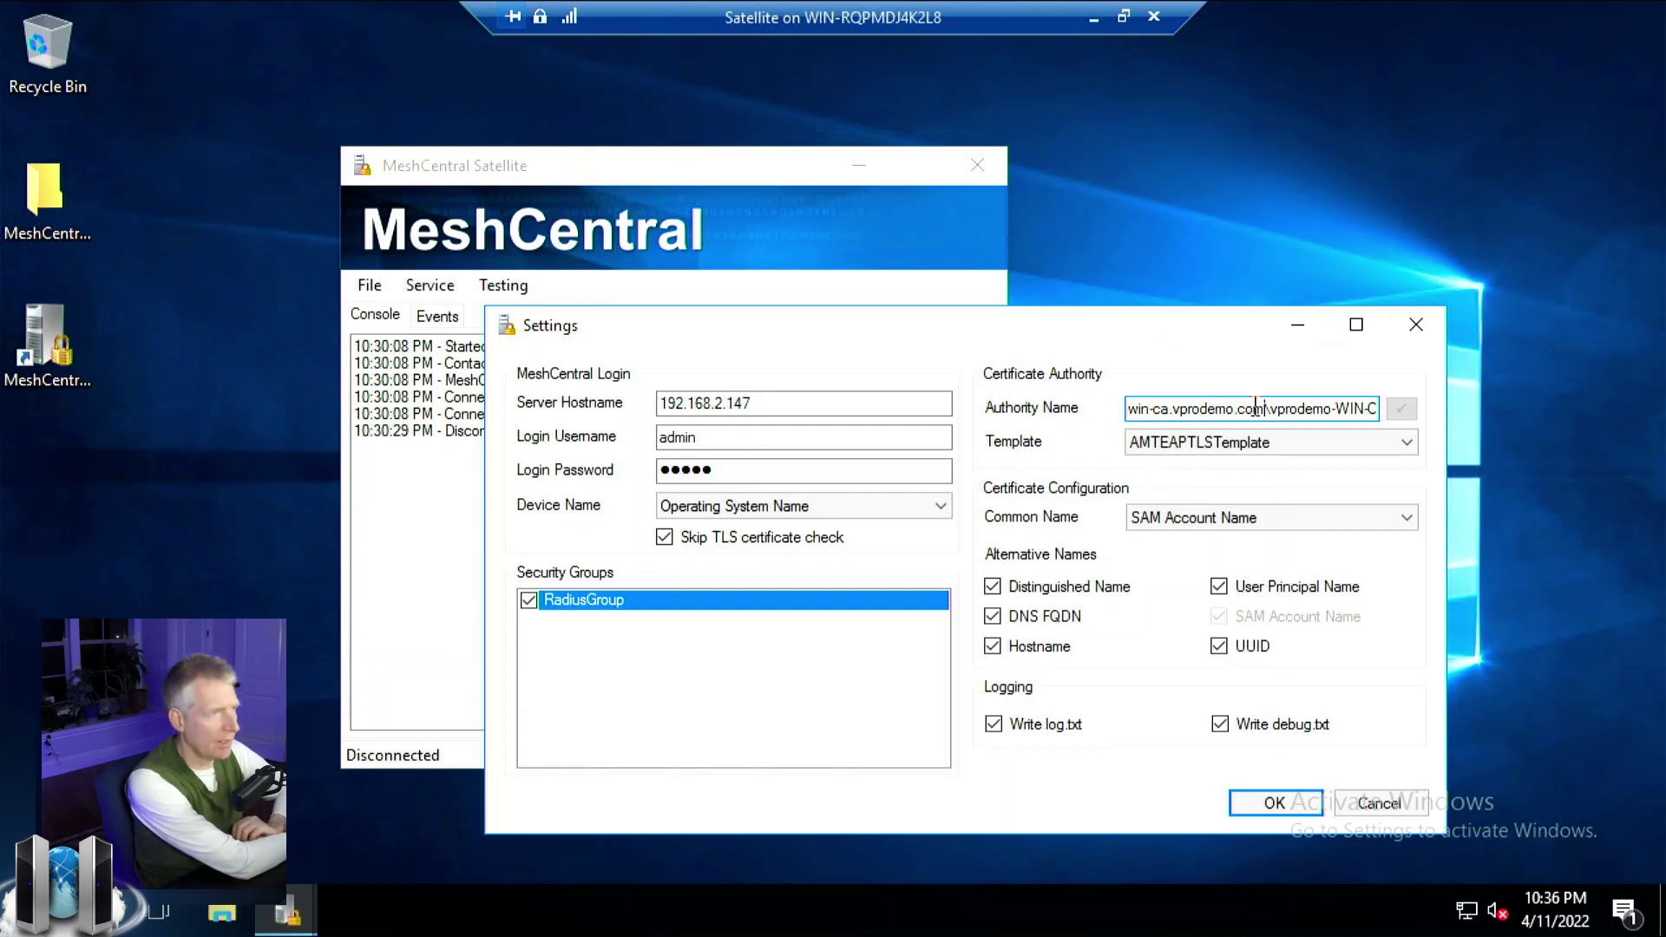
pyautogui.moveTo(1132, 410); pyautogui.dragTo(1351, 411)
pyautogui.click(1269, 409)
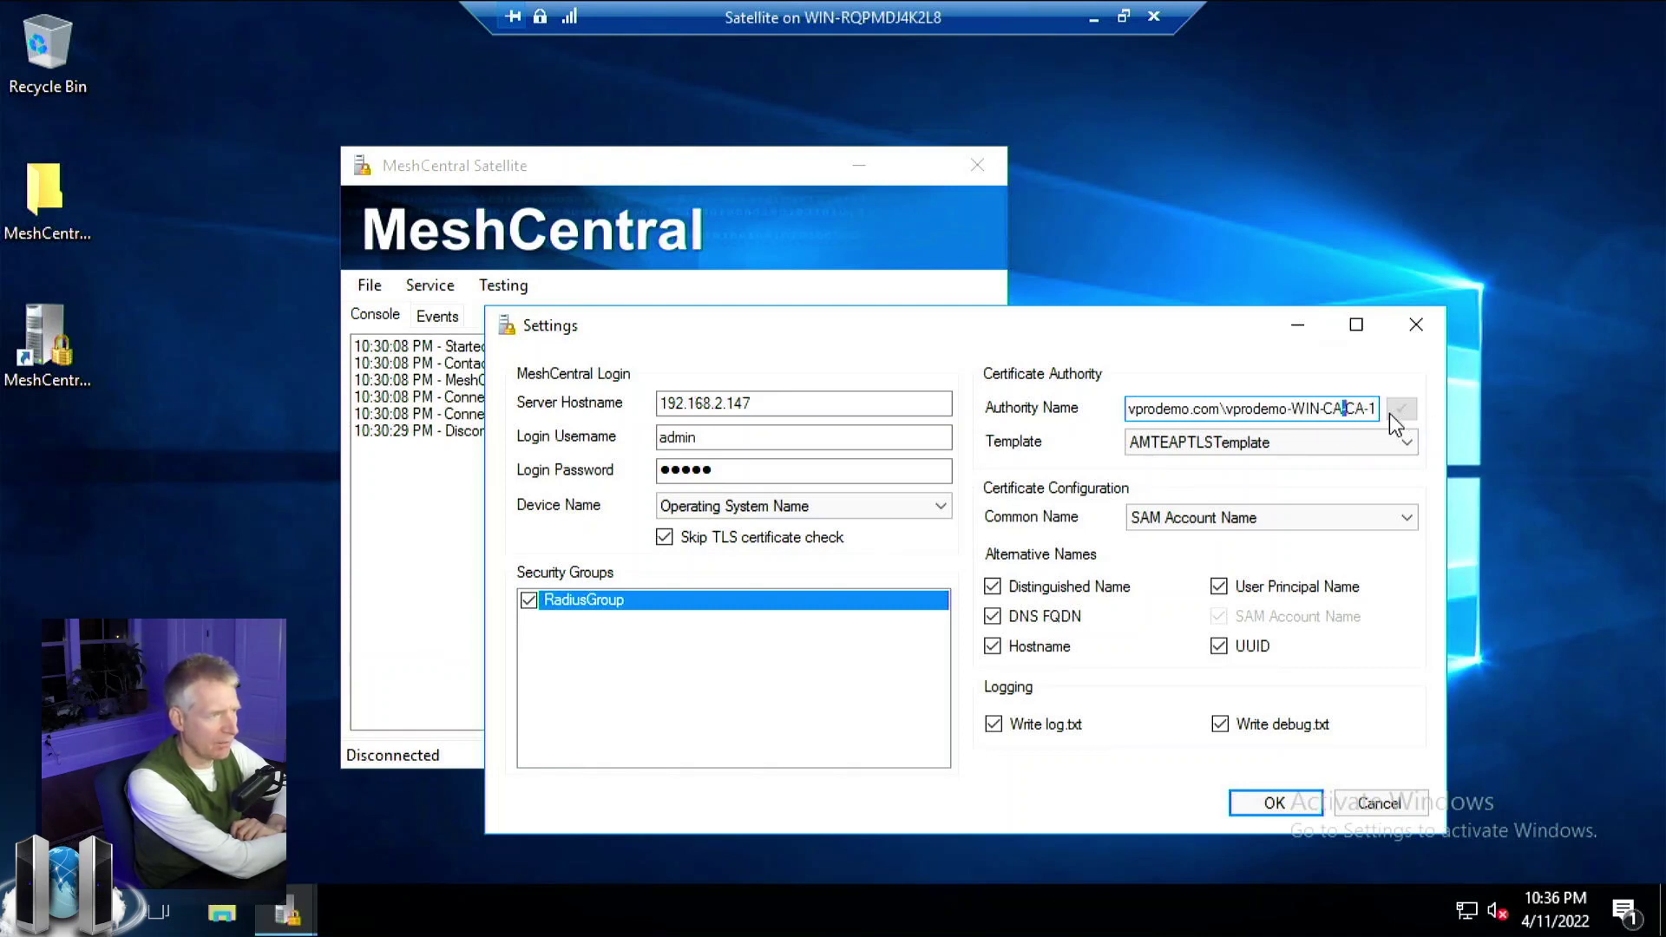
pyautogui.click(1363, 434)
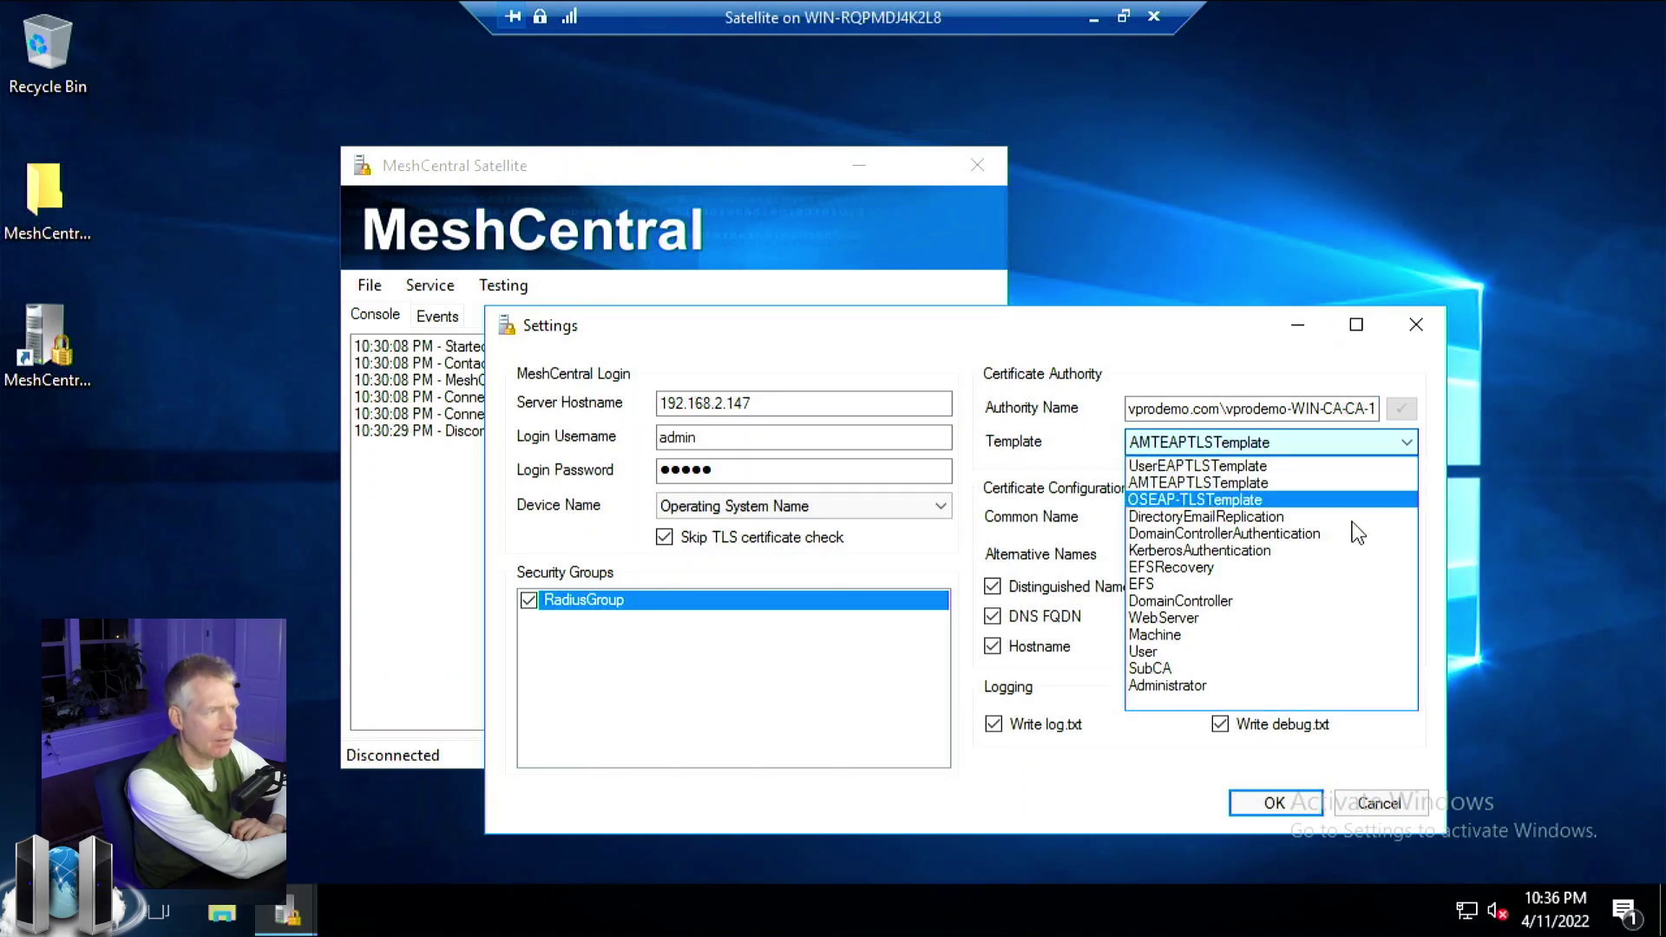
pyautogui.click(1322, 484)
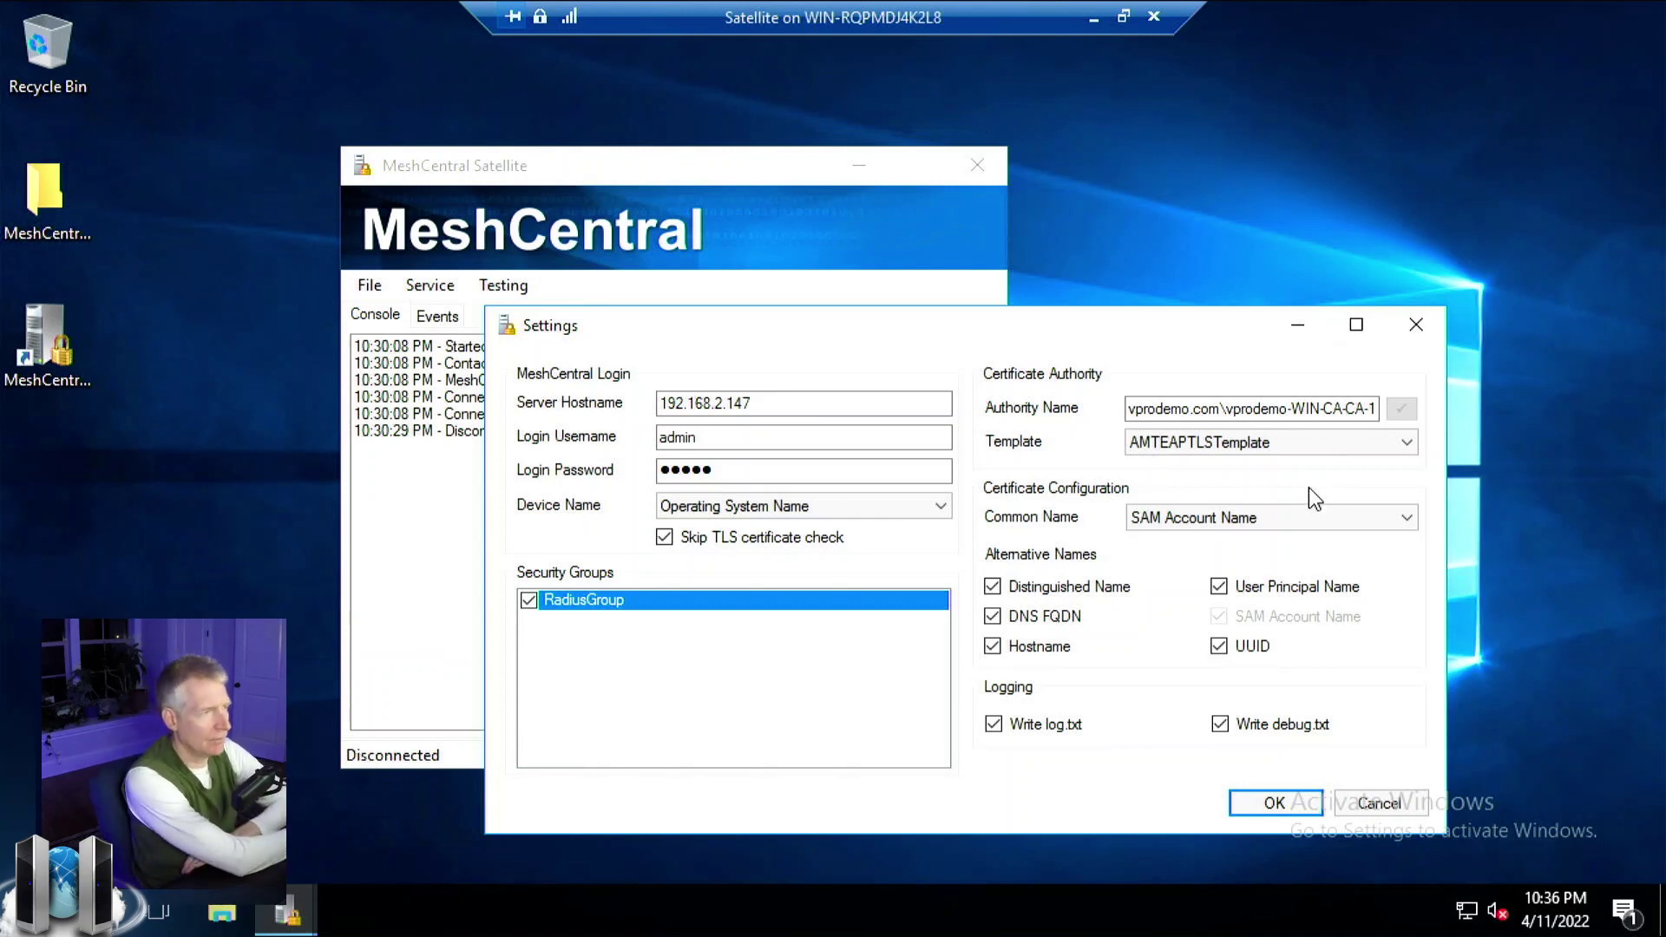
# - Review the Common Name choices for the certificate configuration, keep SAM Account Name, and close the settings without saving
pyautogui.click(1284, 517)
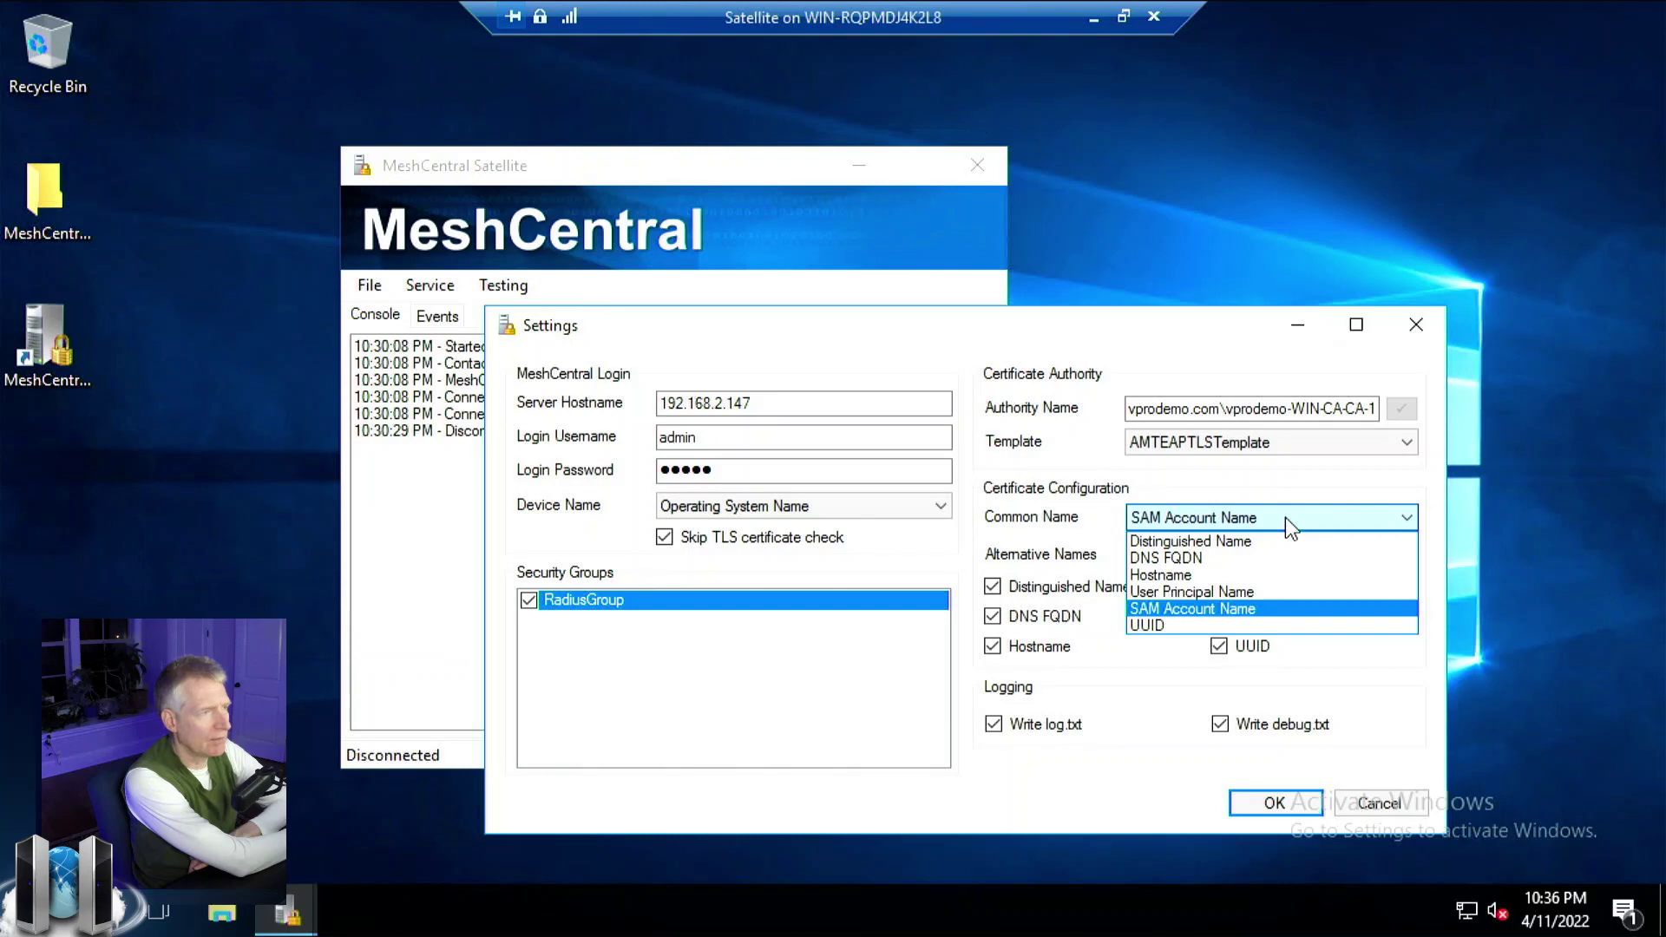
pyautogui.click(1284, 517)
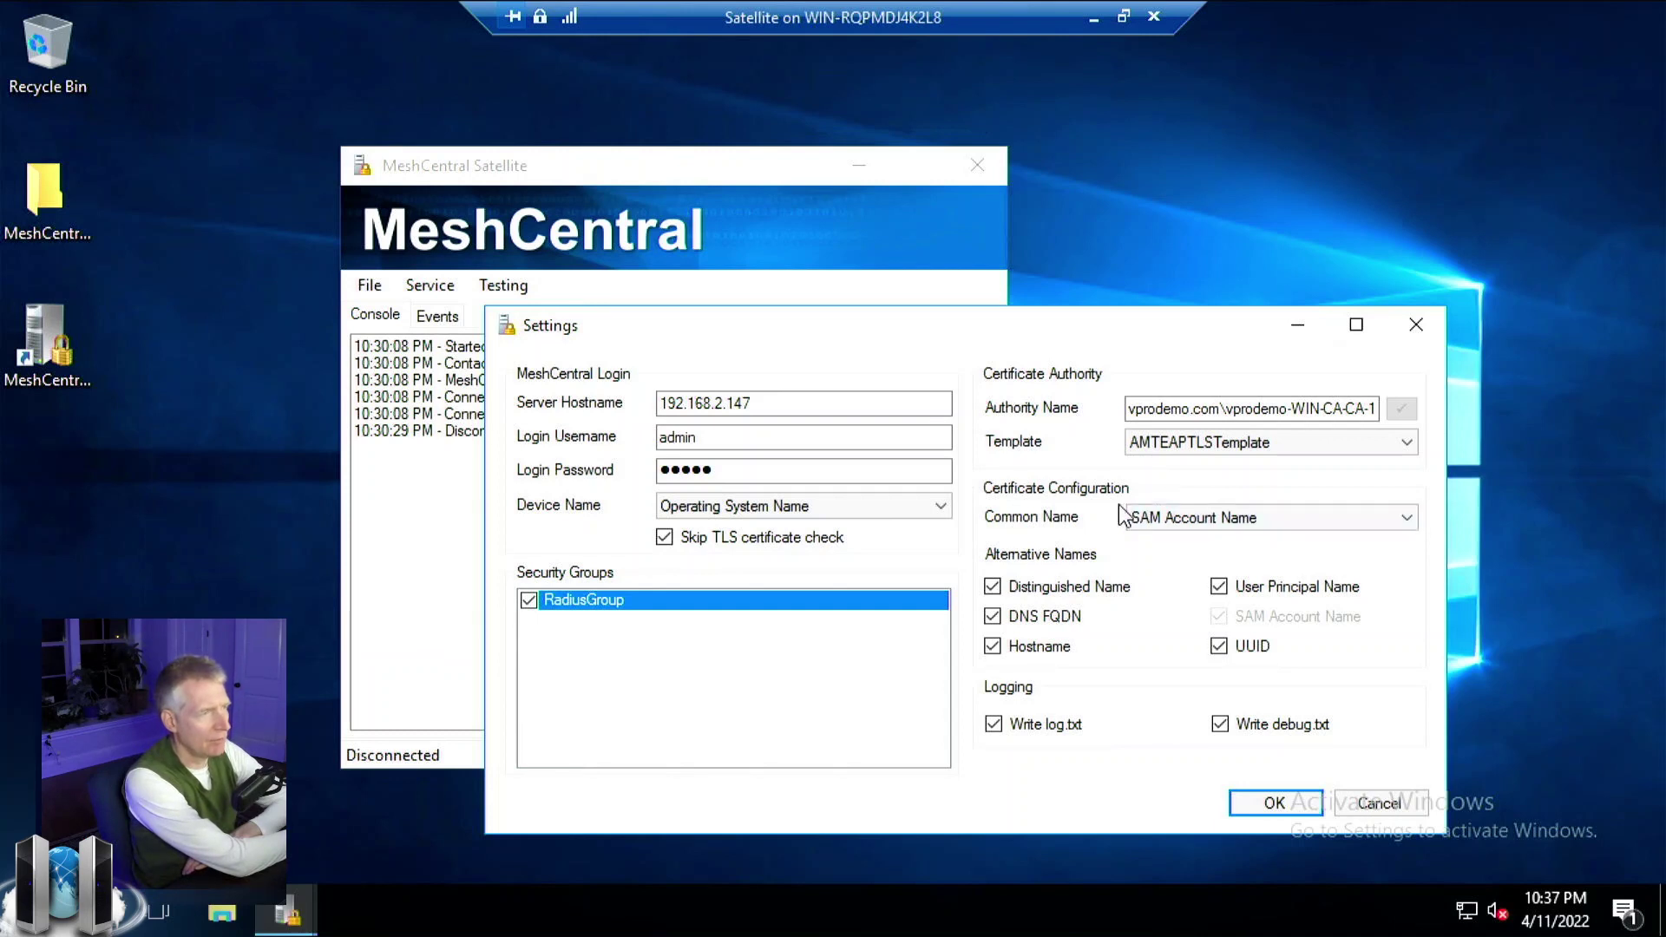
pyautogui.click(1182, 513)
pyautogui.click(1181, 509)
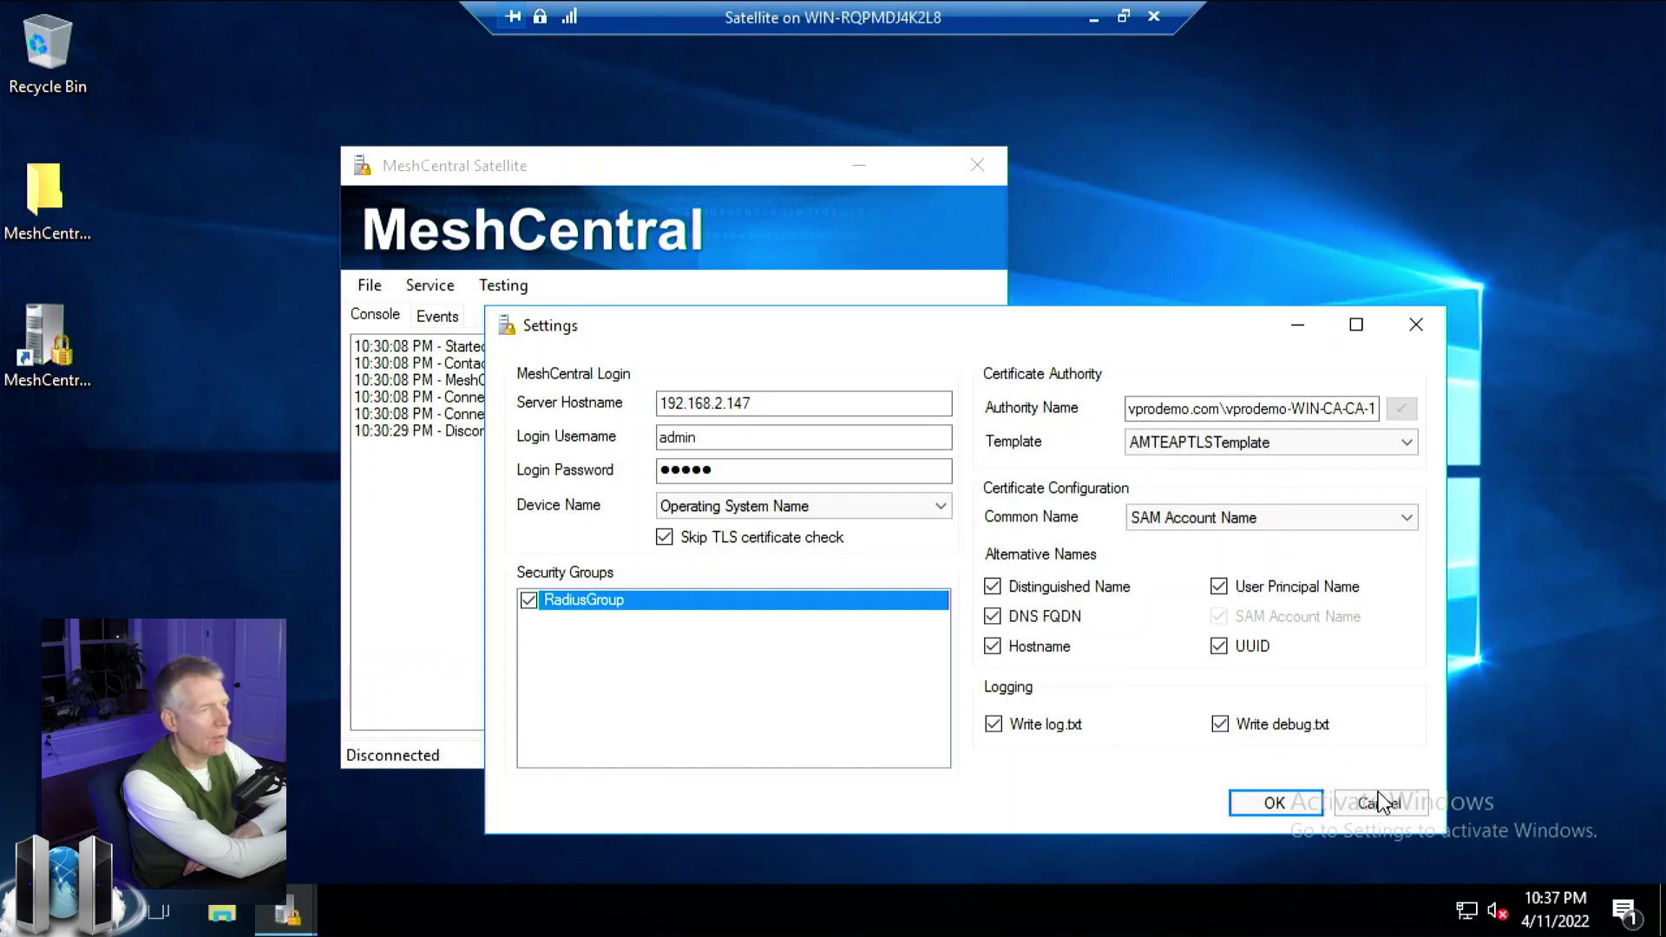
pyautogui.click(1257, 520)
pyautogui.click(1256, 520)
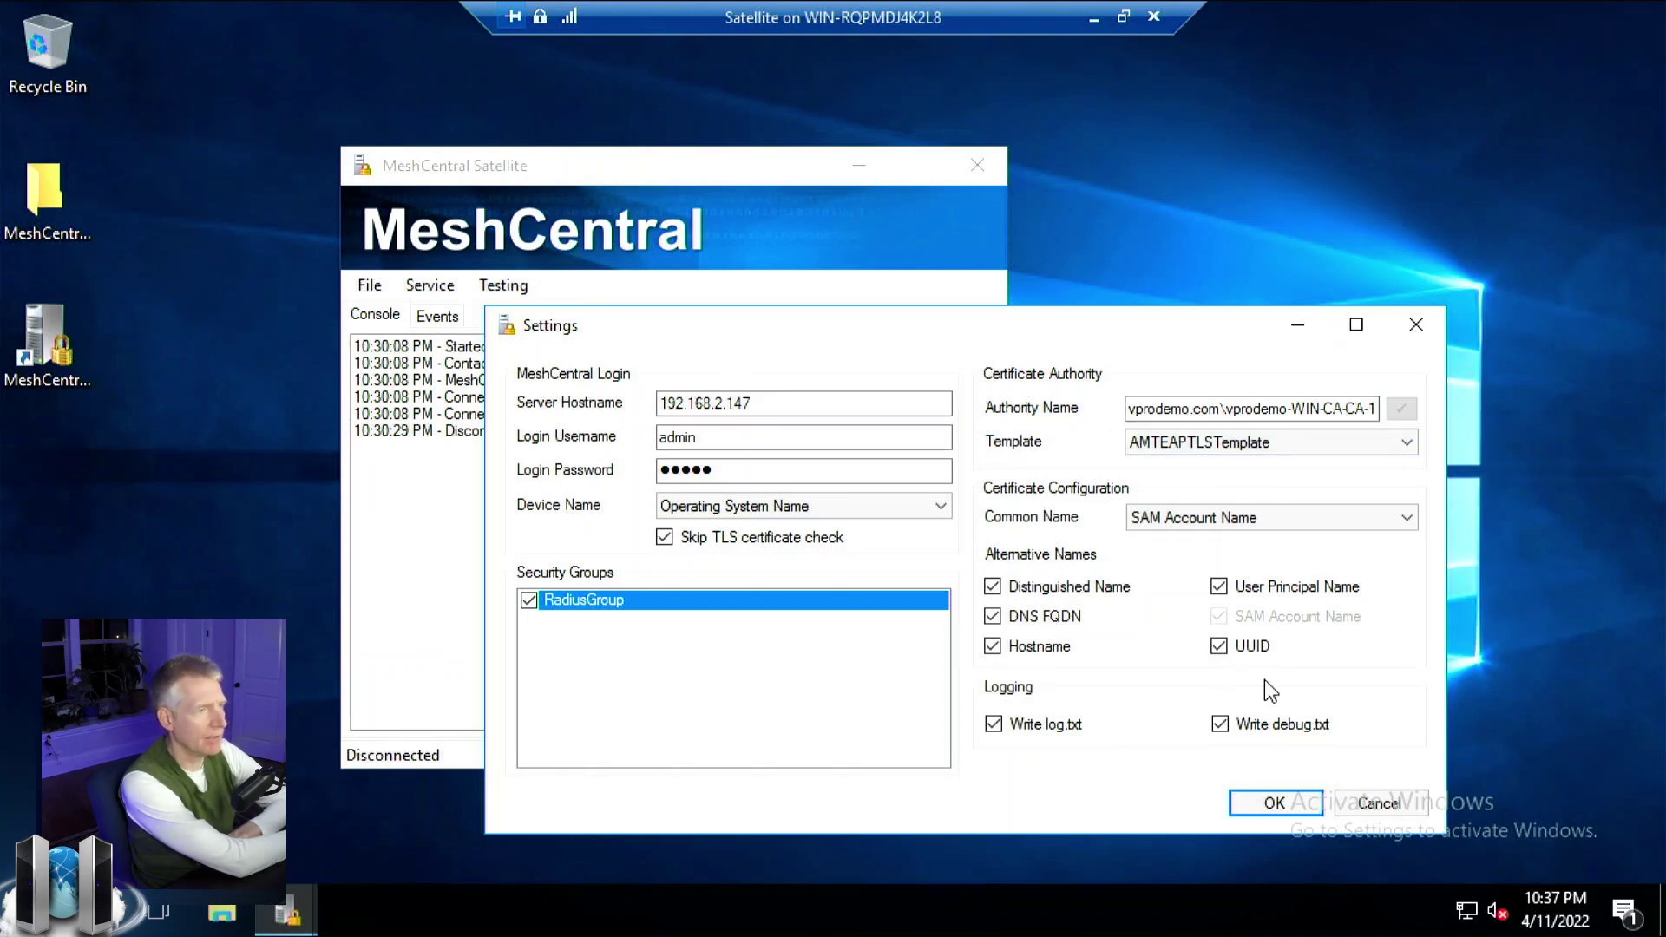
pyautogui.click(1376, 794)
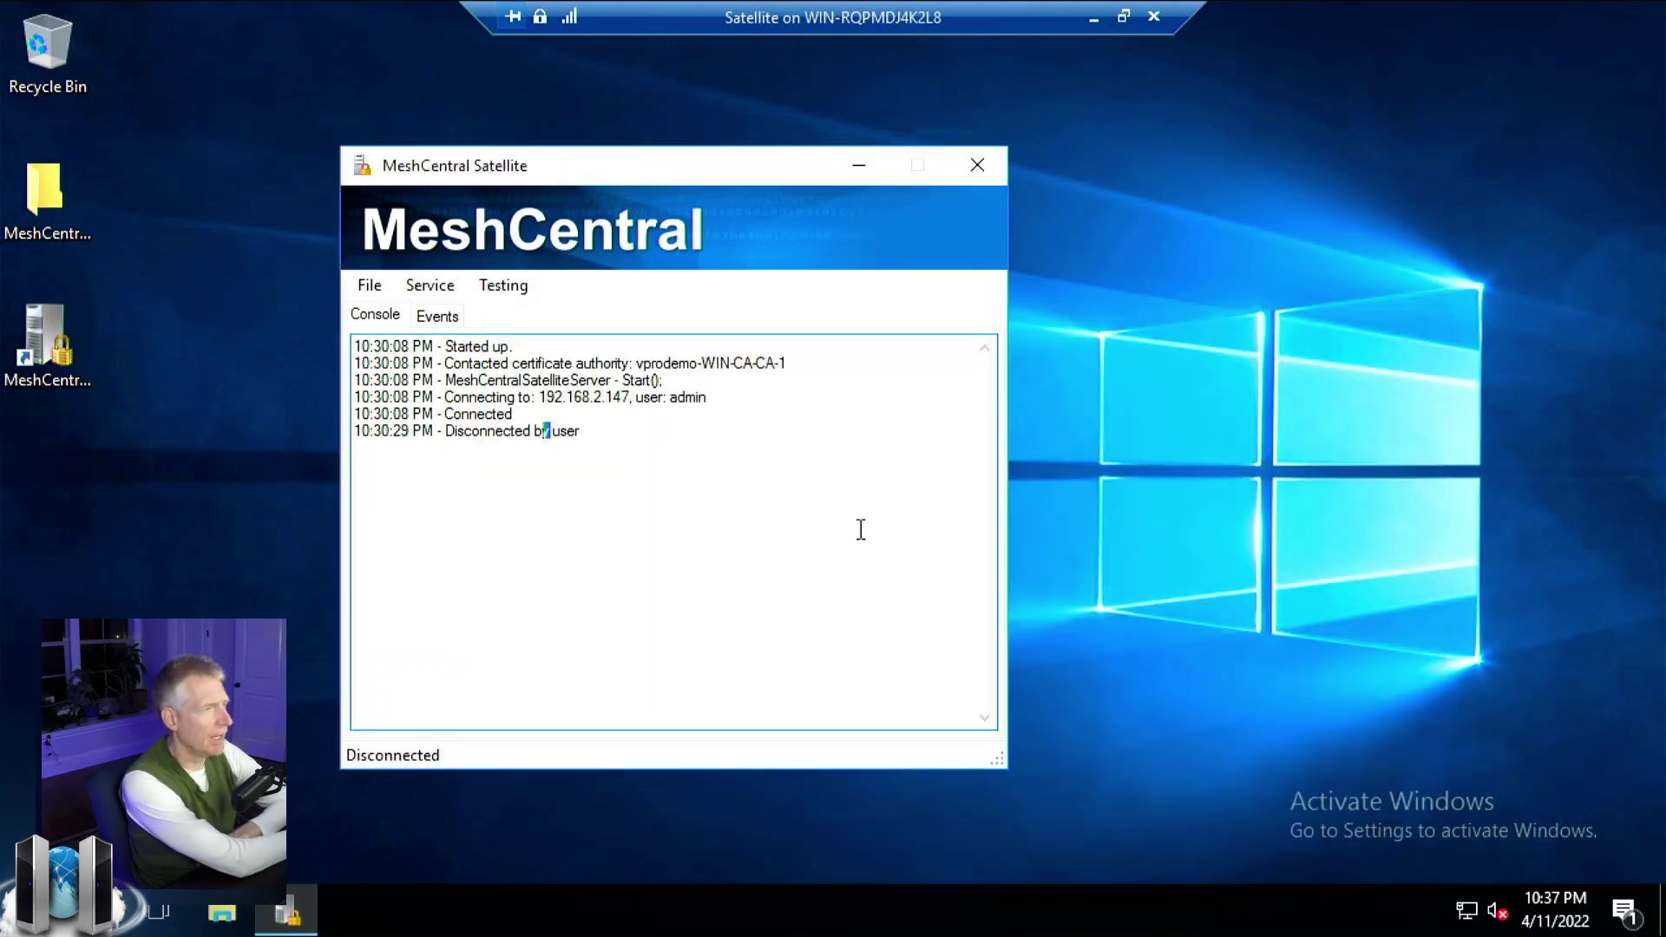
# - Connect MeshCentral Satellite locally to the MeshCentral server
pyautogui.click(859, 527)
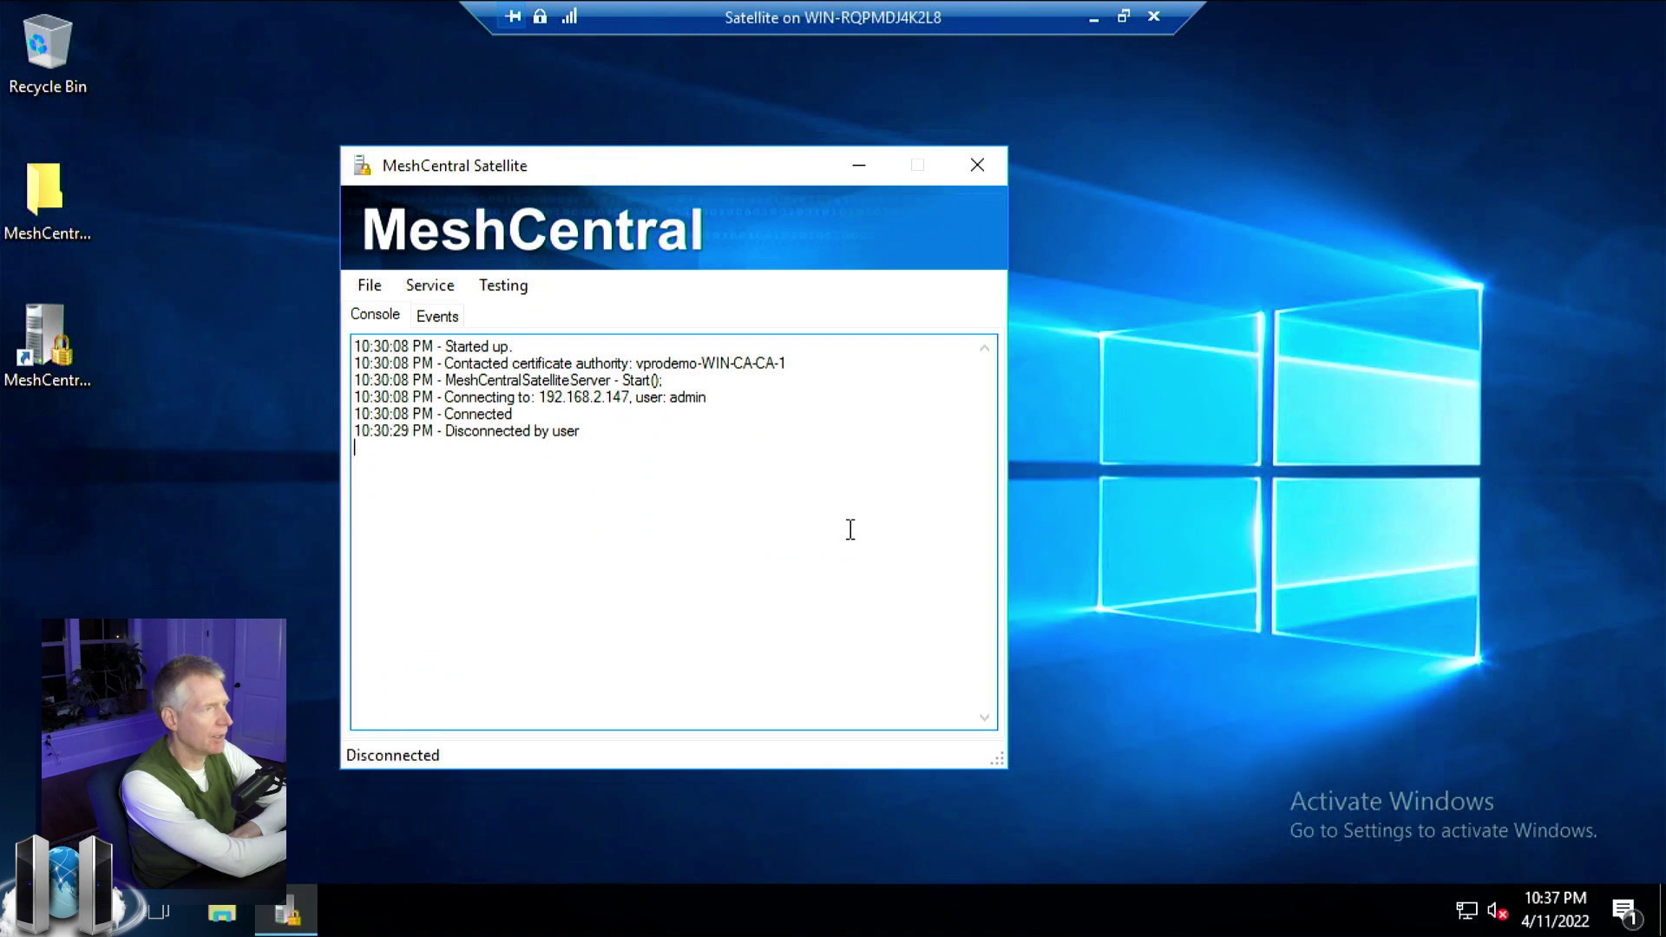
pyautogui.click(369, 292)
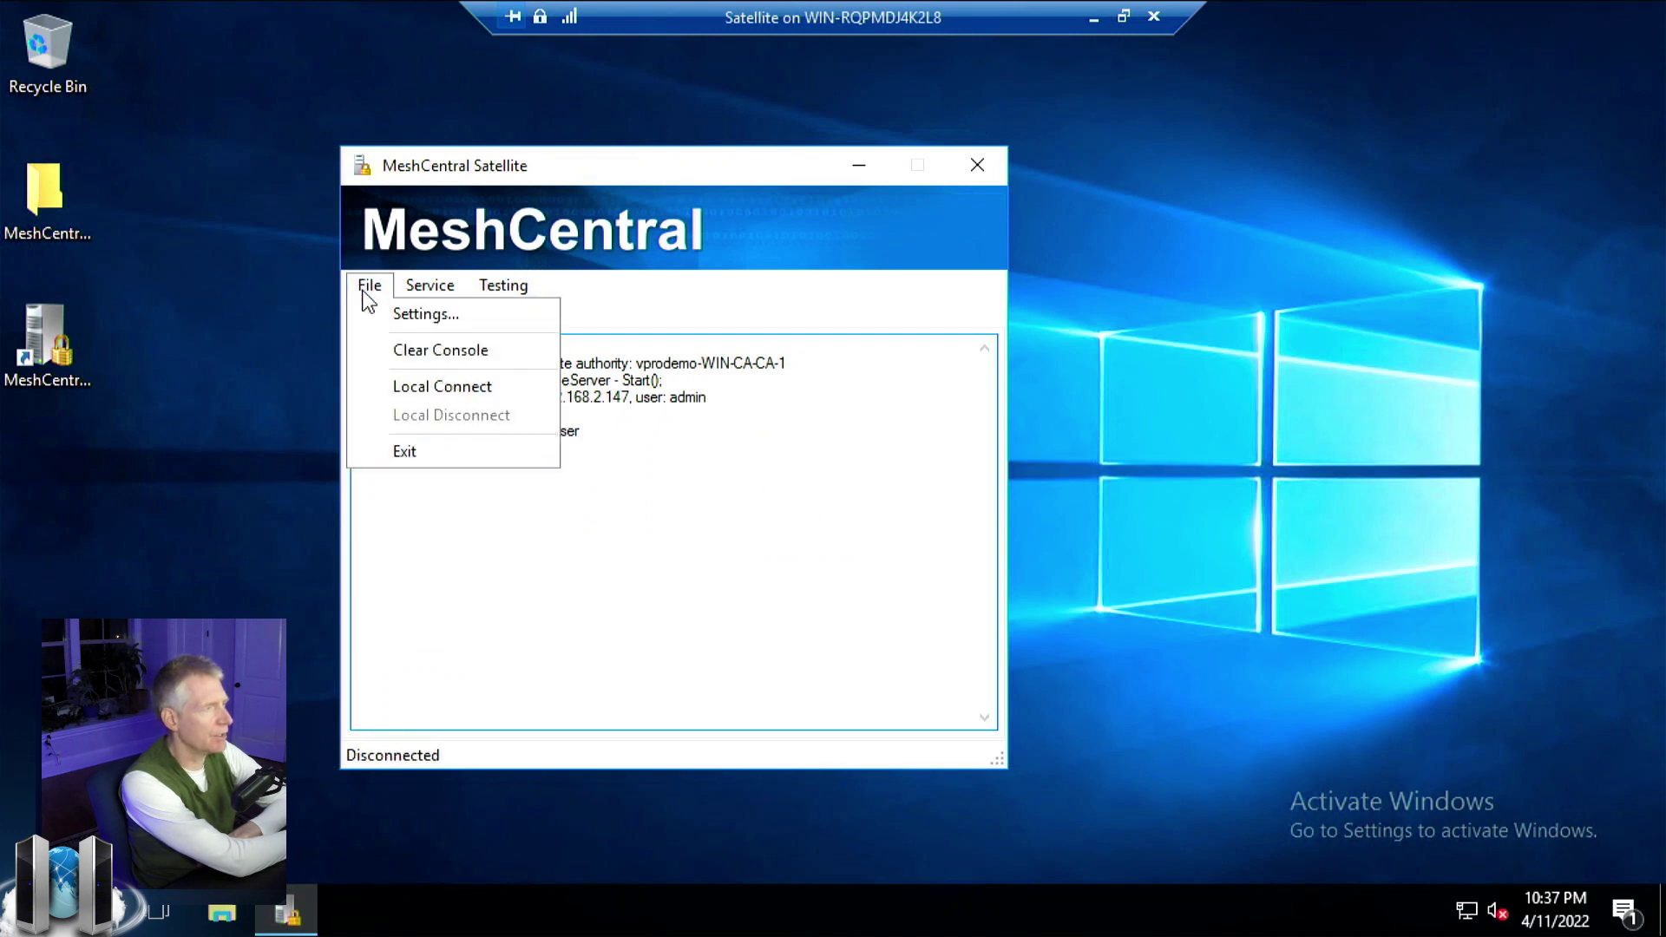
pyautogui.click(420, 385)
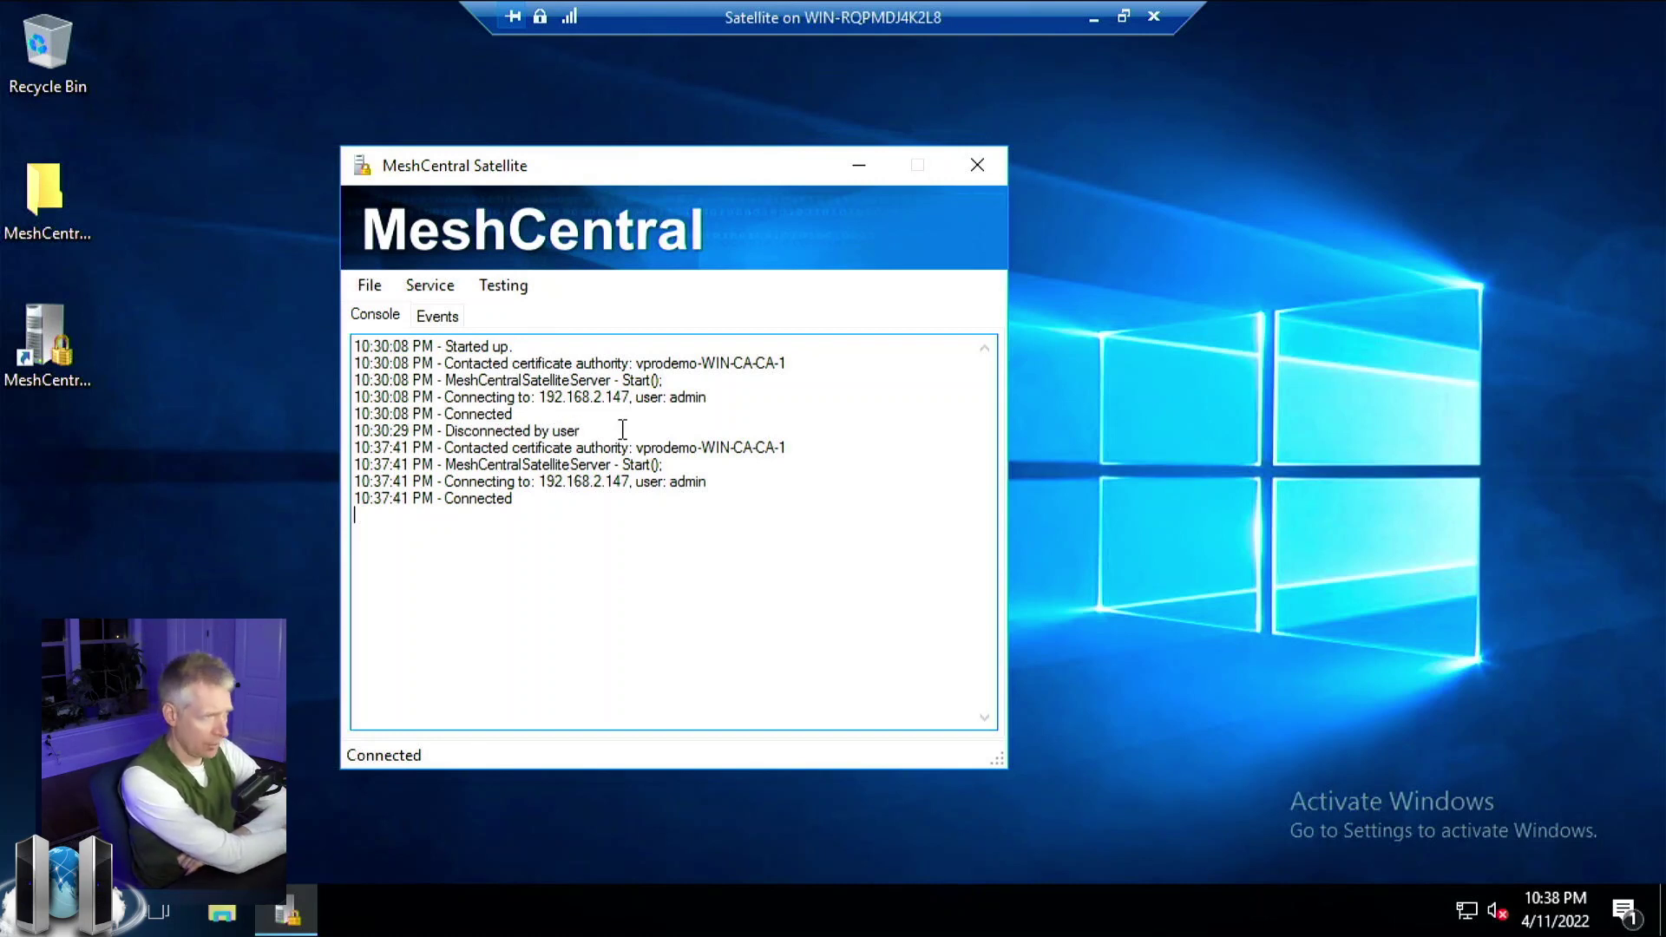
# - Reopen the MeshCentral Satellite settings for another look at the login and certificate options, and close them without saving
pyautogui.click(370, 285)
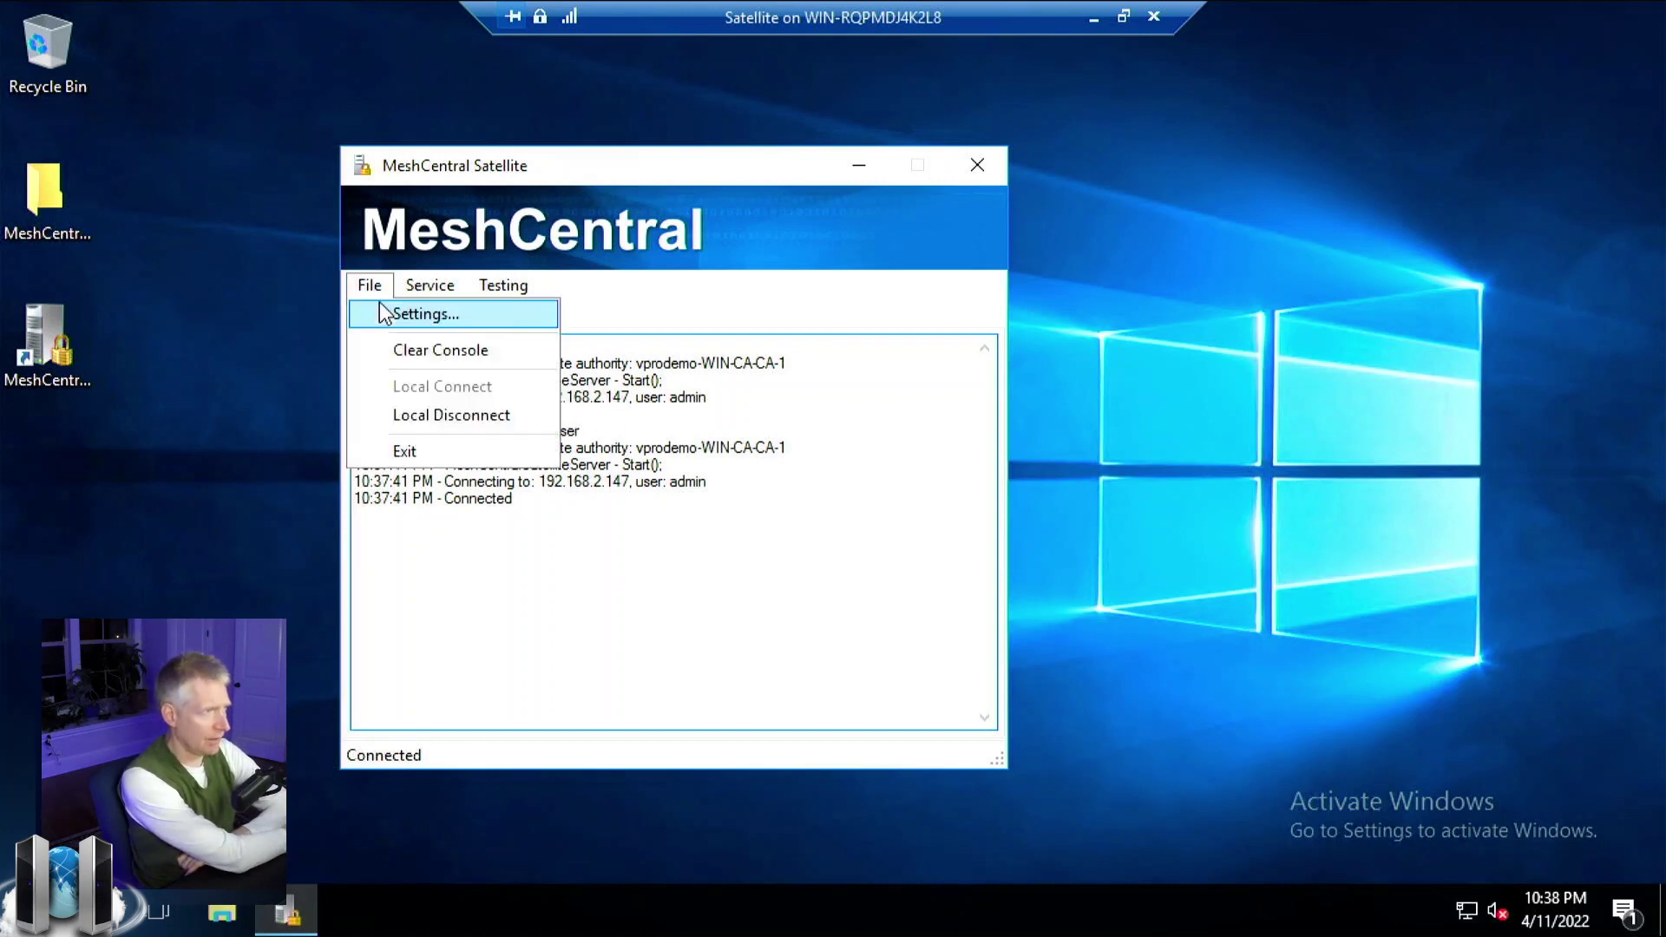
pyautogui.click(382, 309)
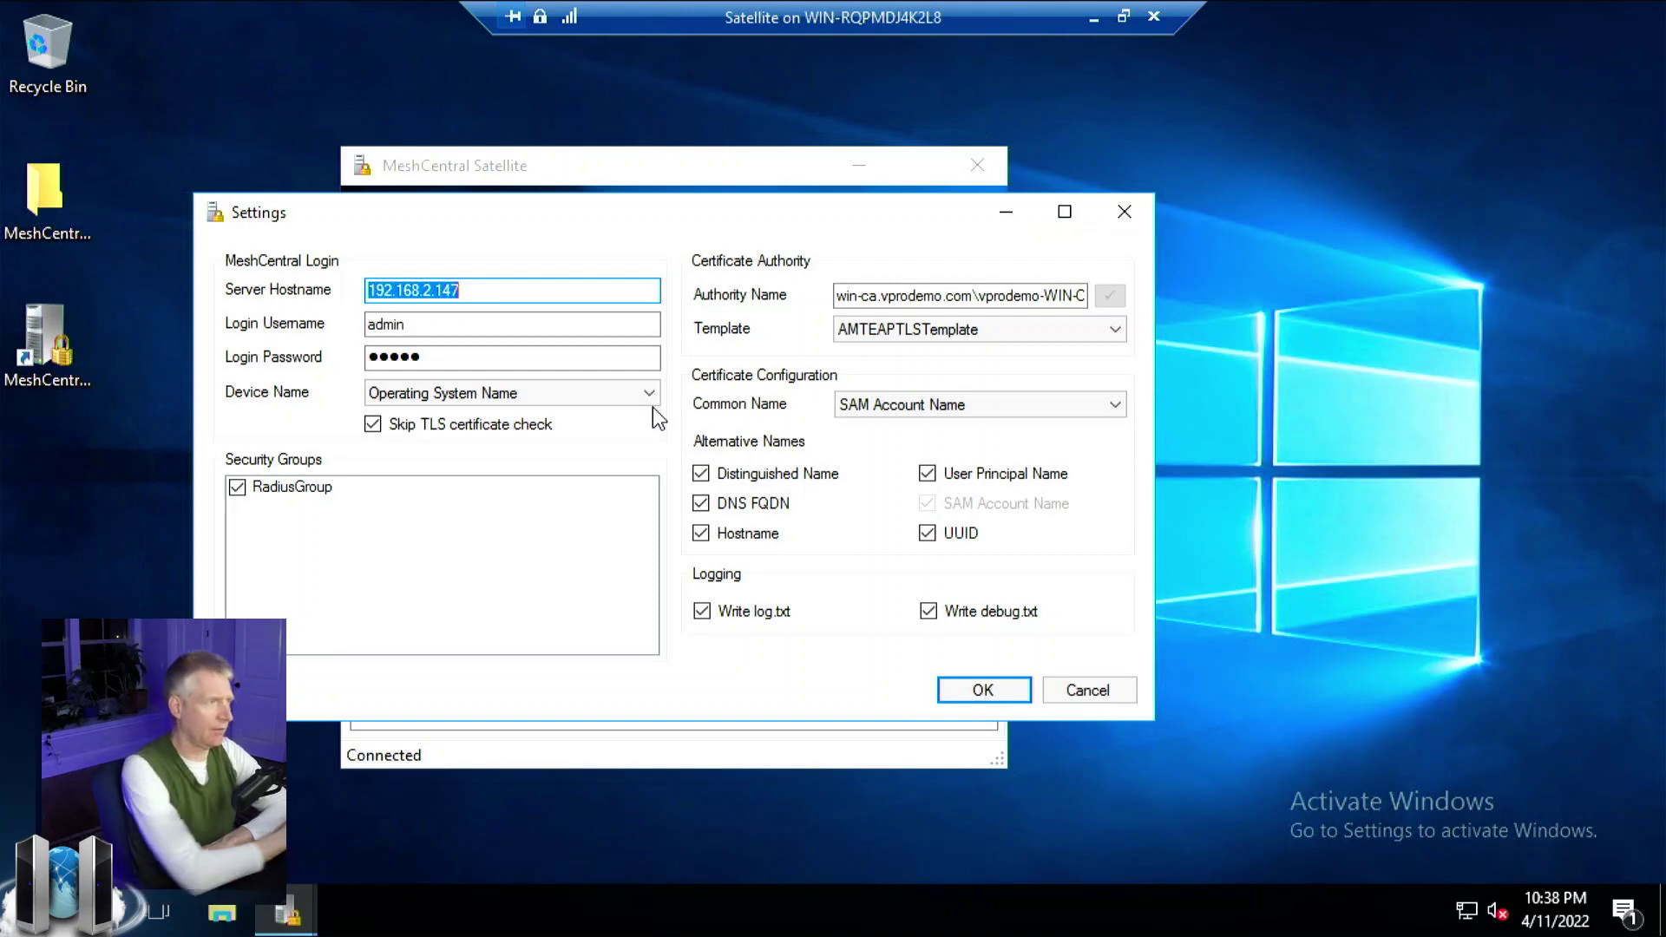
pyautogui.click(1060, 691)
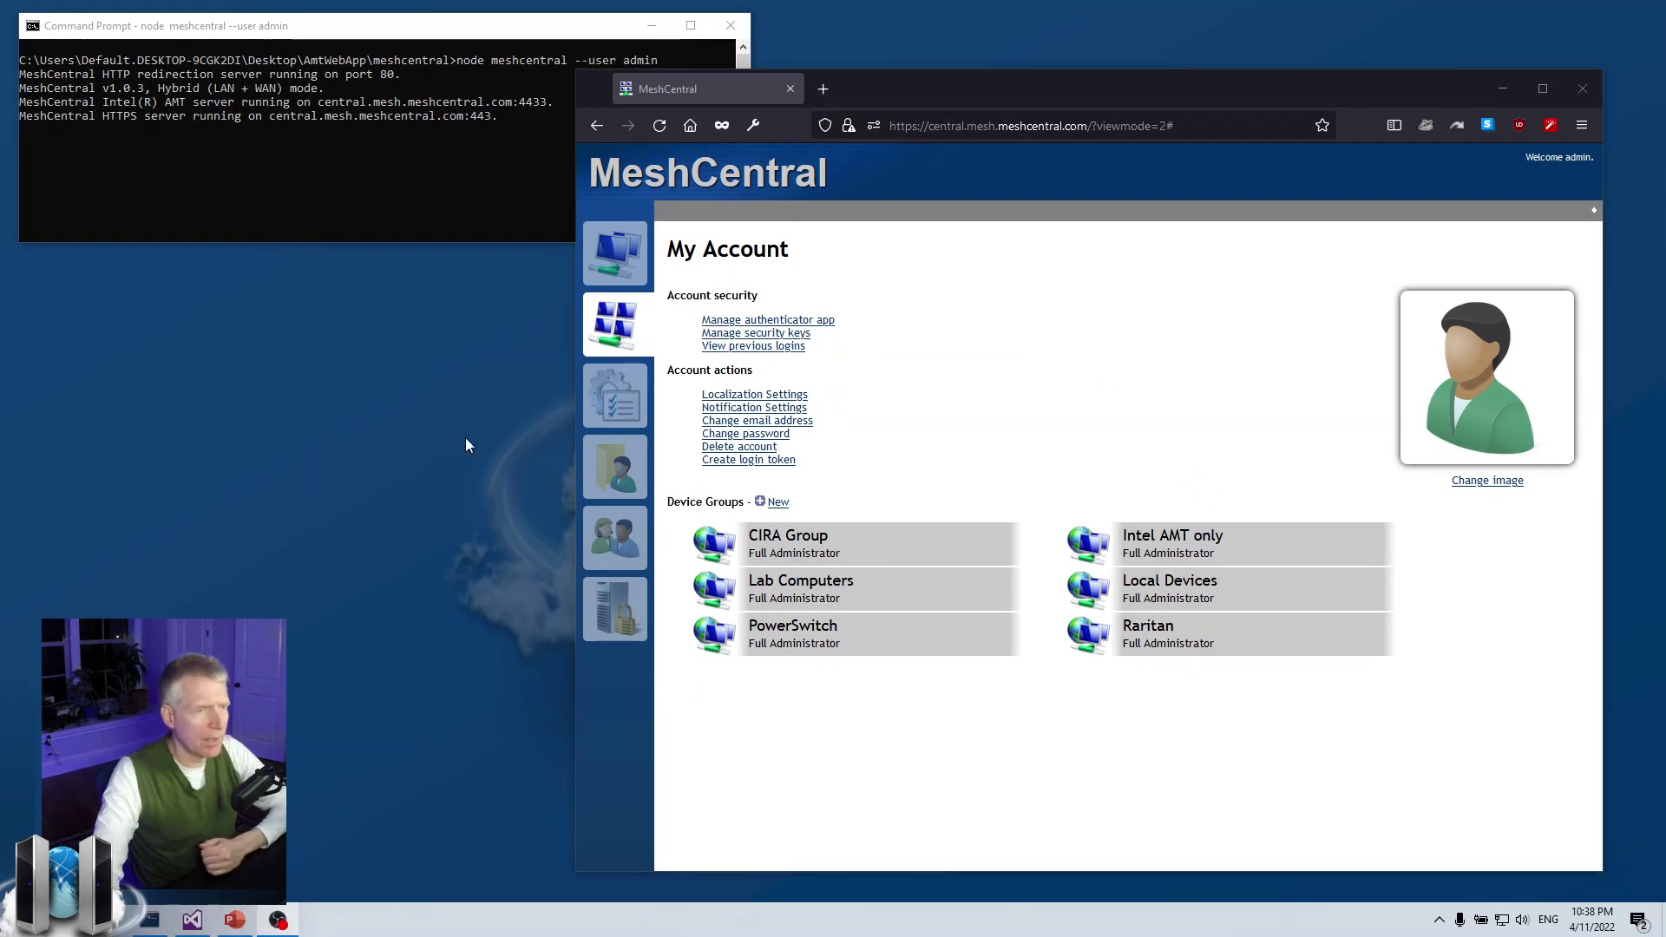
# - Switch to the MeshCentral website, open the My Server console, and list the available commands with help
pyautogui.click(595, 605)
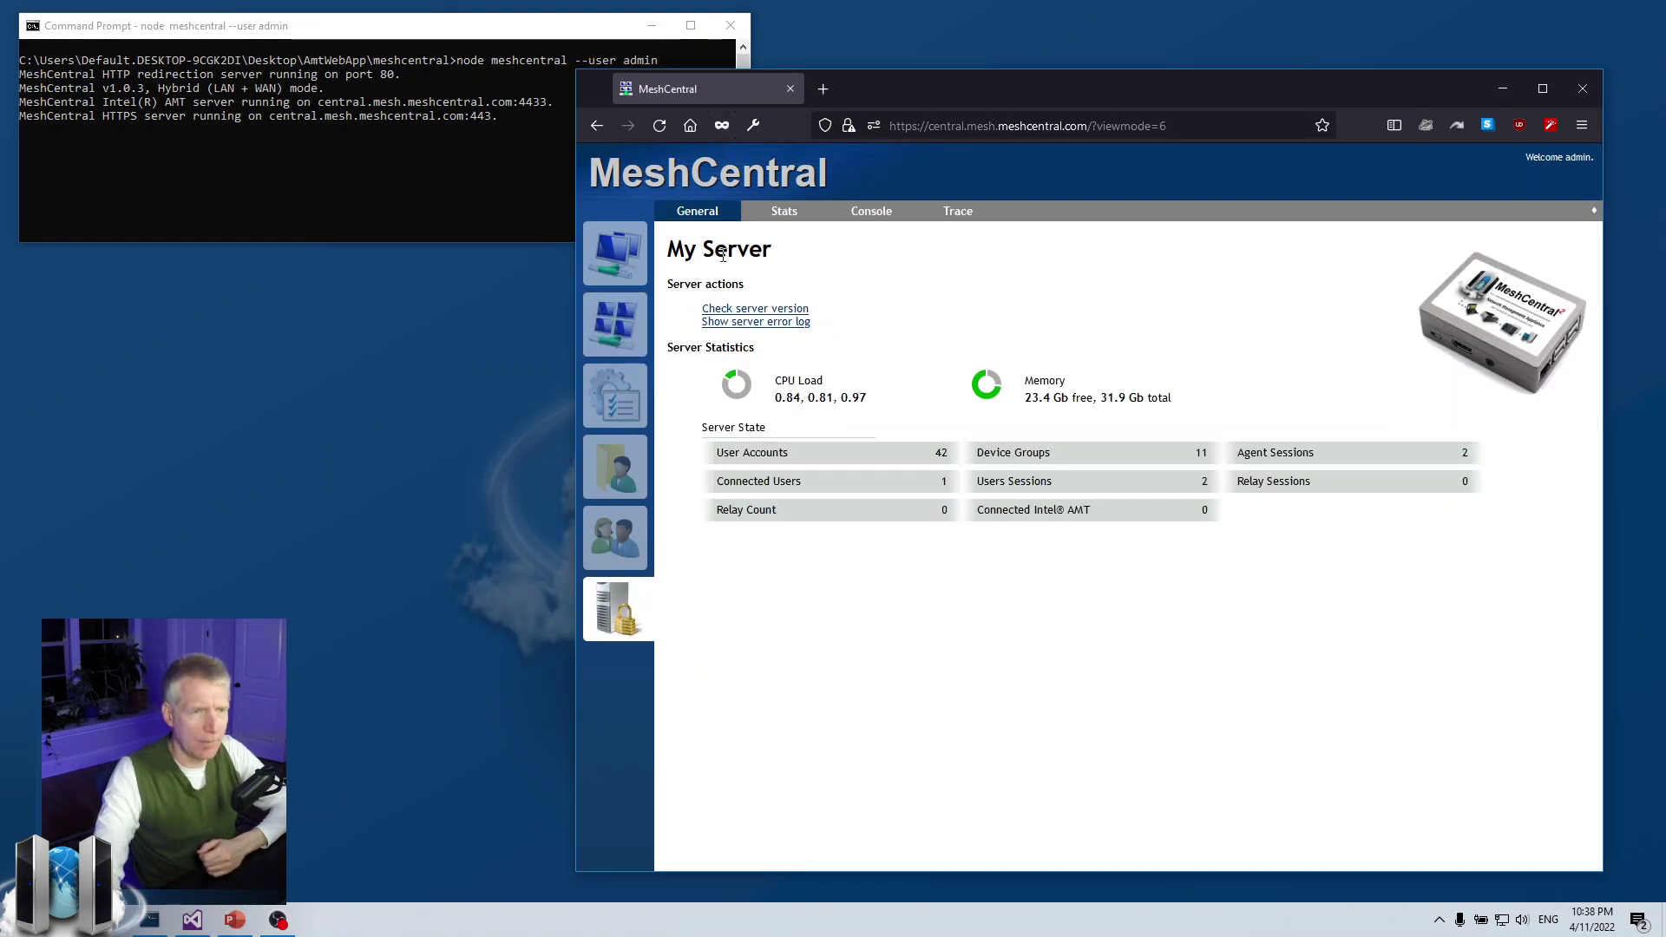
pyautogui.click(871, 212)
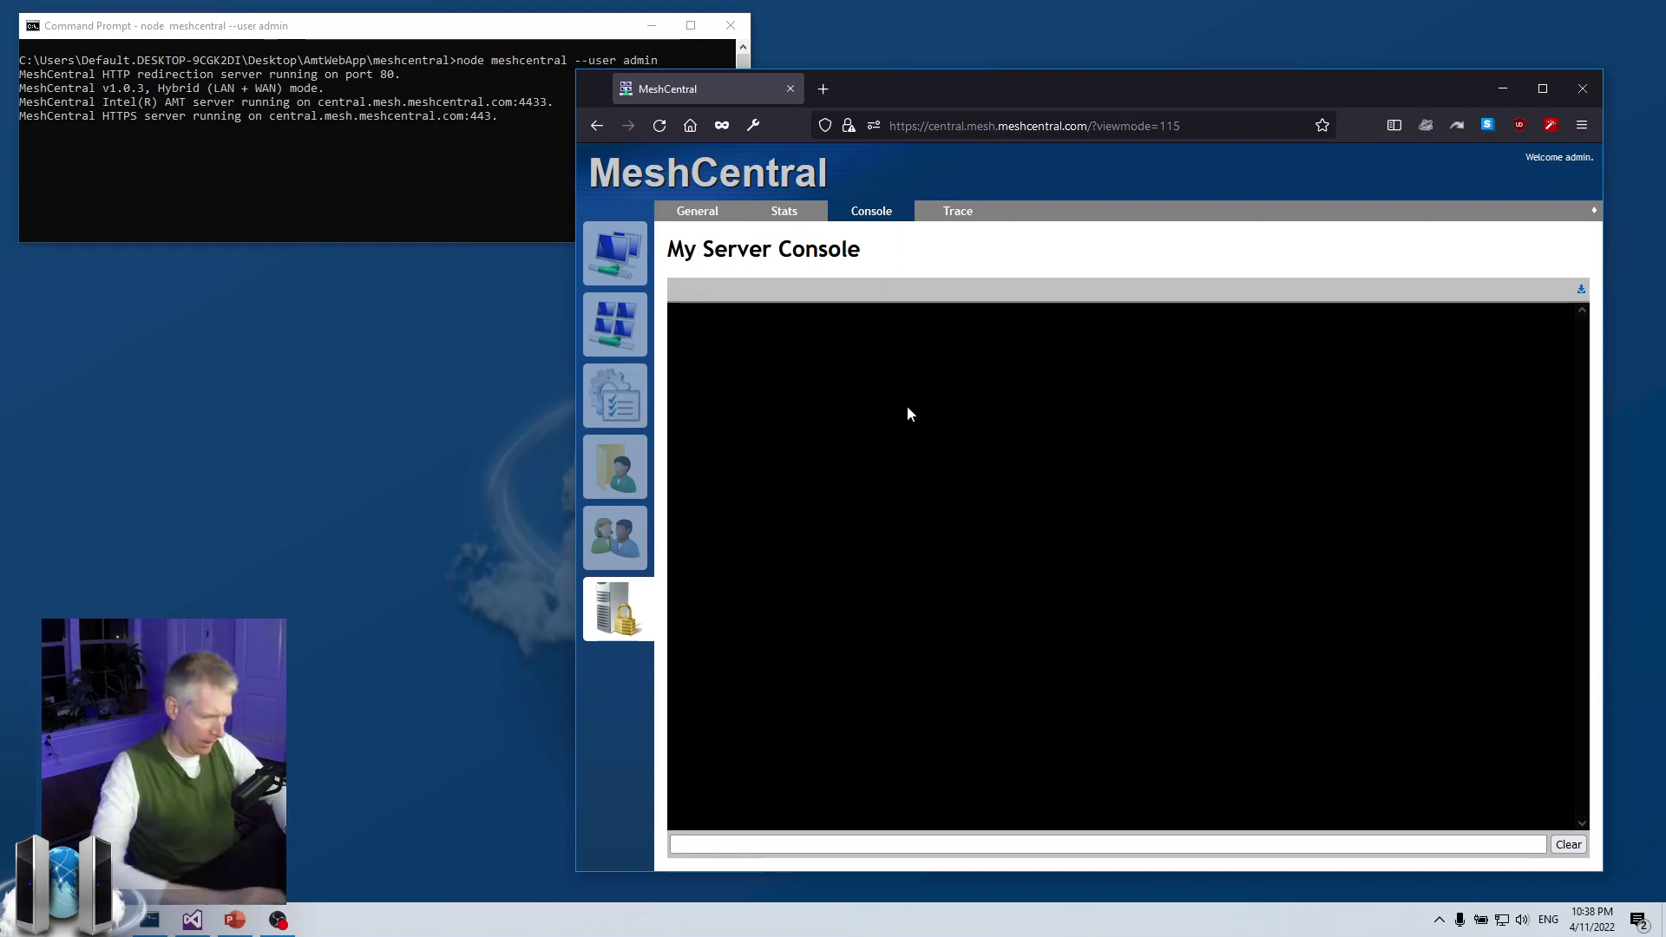
pyautogui.write('help')
pyautogui.press('Return')
# - Run usersessions in the server console and highlight the session marked Satellite
pyautogui.write('use')
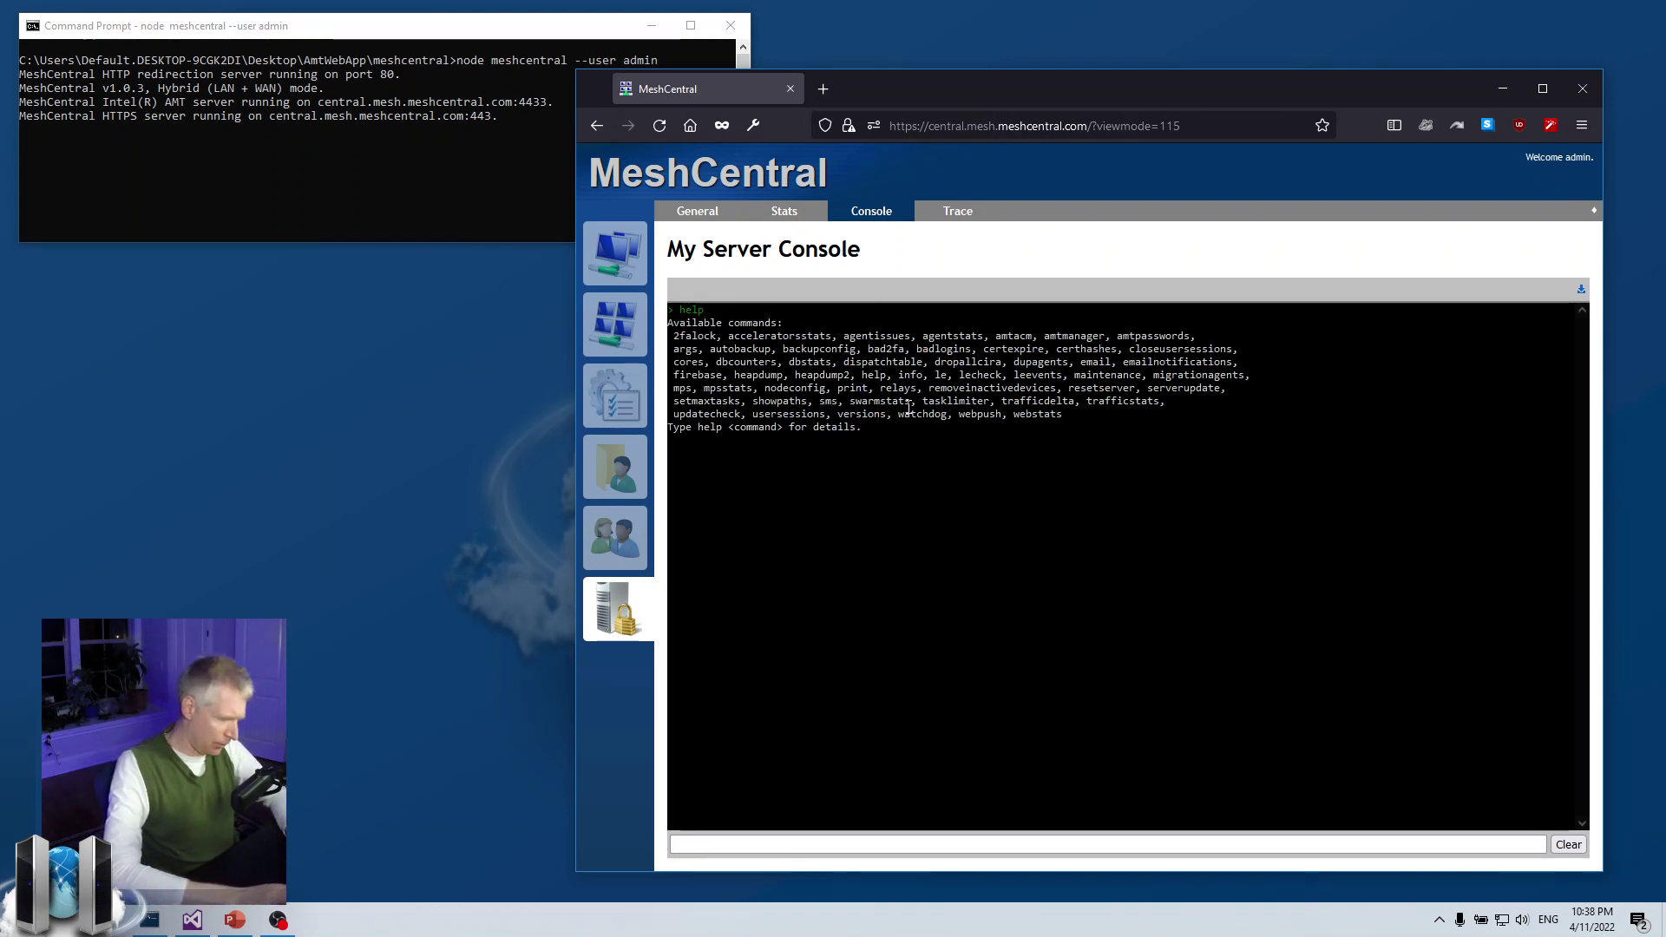
pyautogui.write('rsessi')
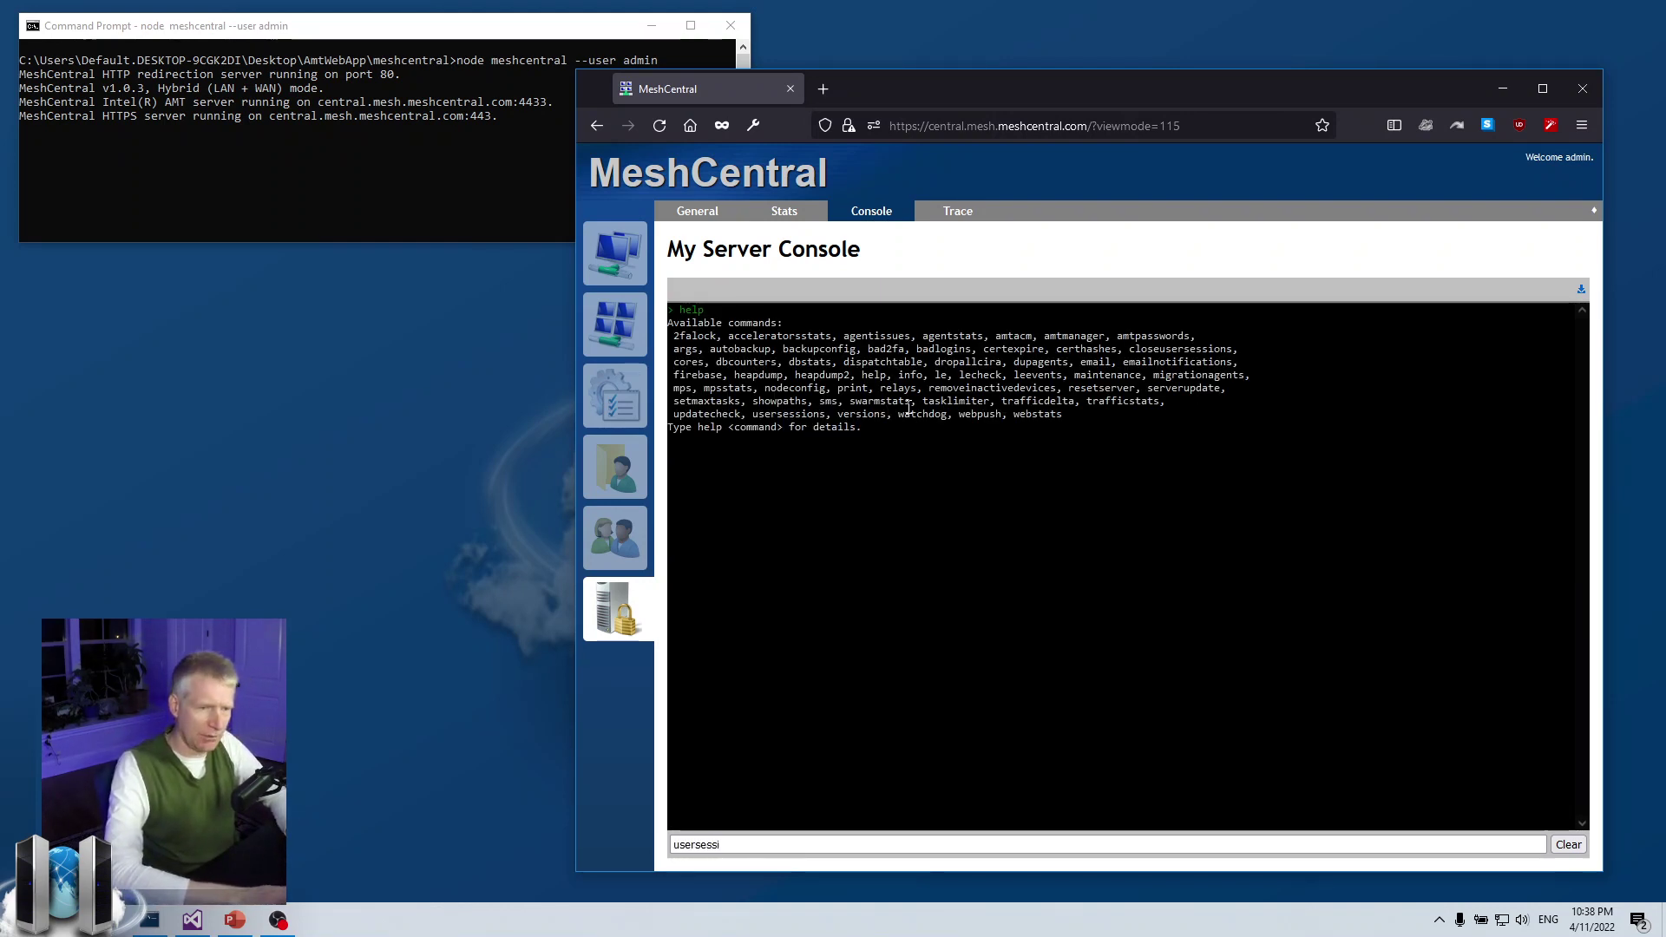
pyautogui.write('ons')
pyautogui.press('Return')
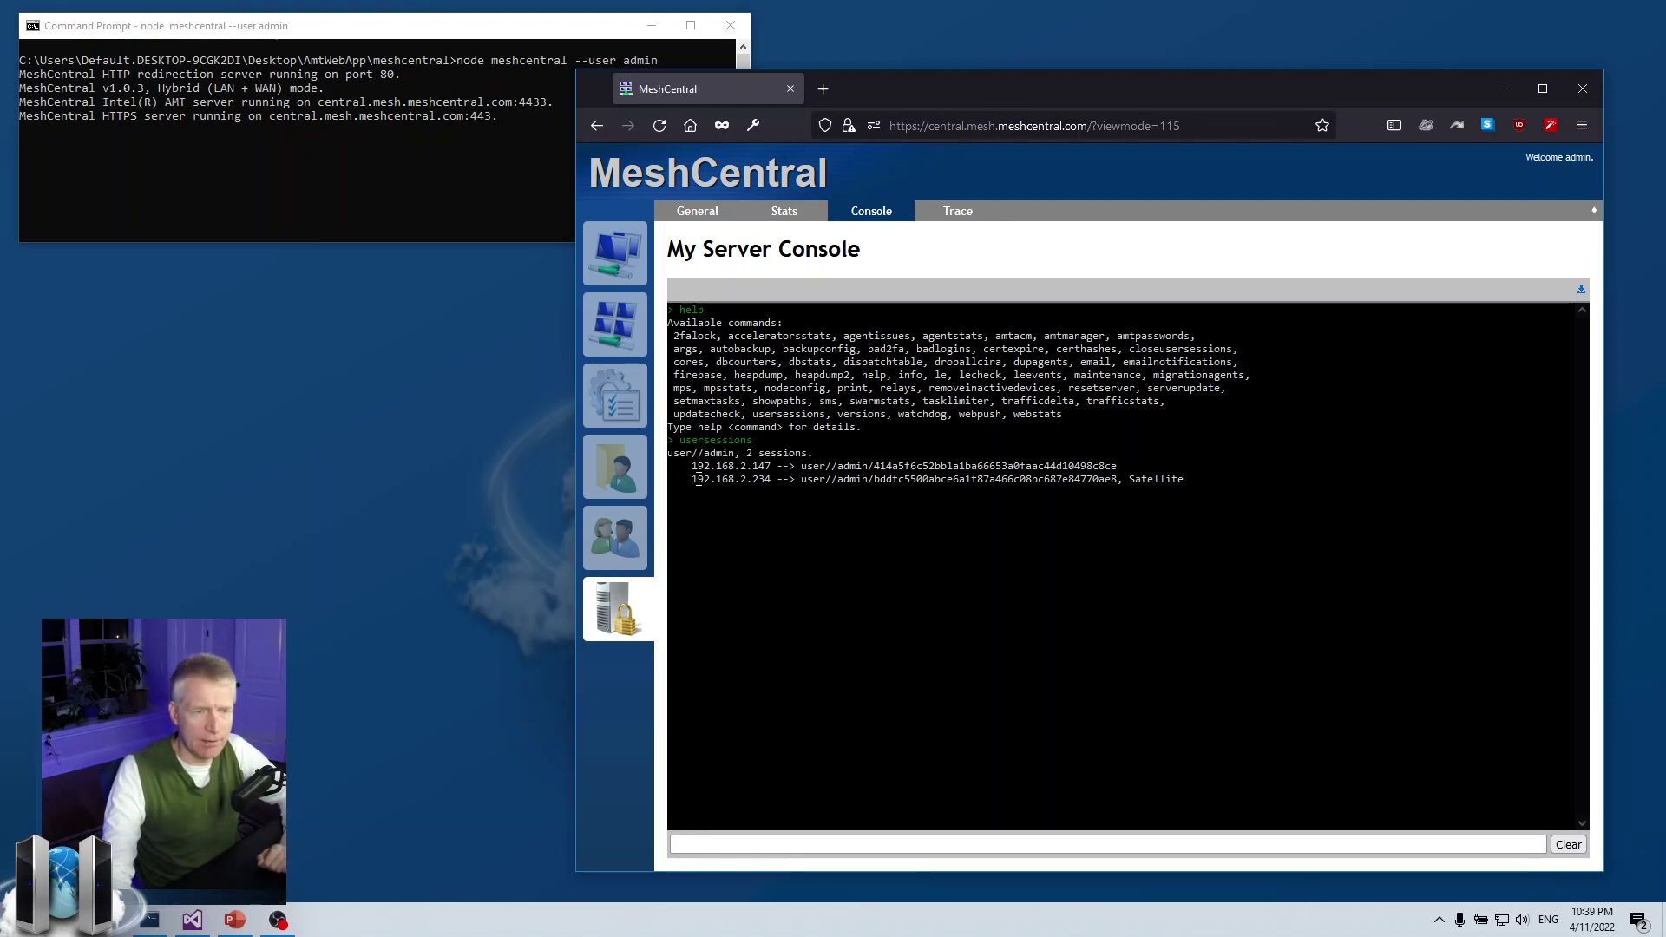
pyautogui.moveTo(697, 479); pyautogui.dragTo(1085, 482)
pyautogui.click(1155, 507)
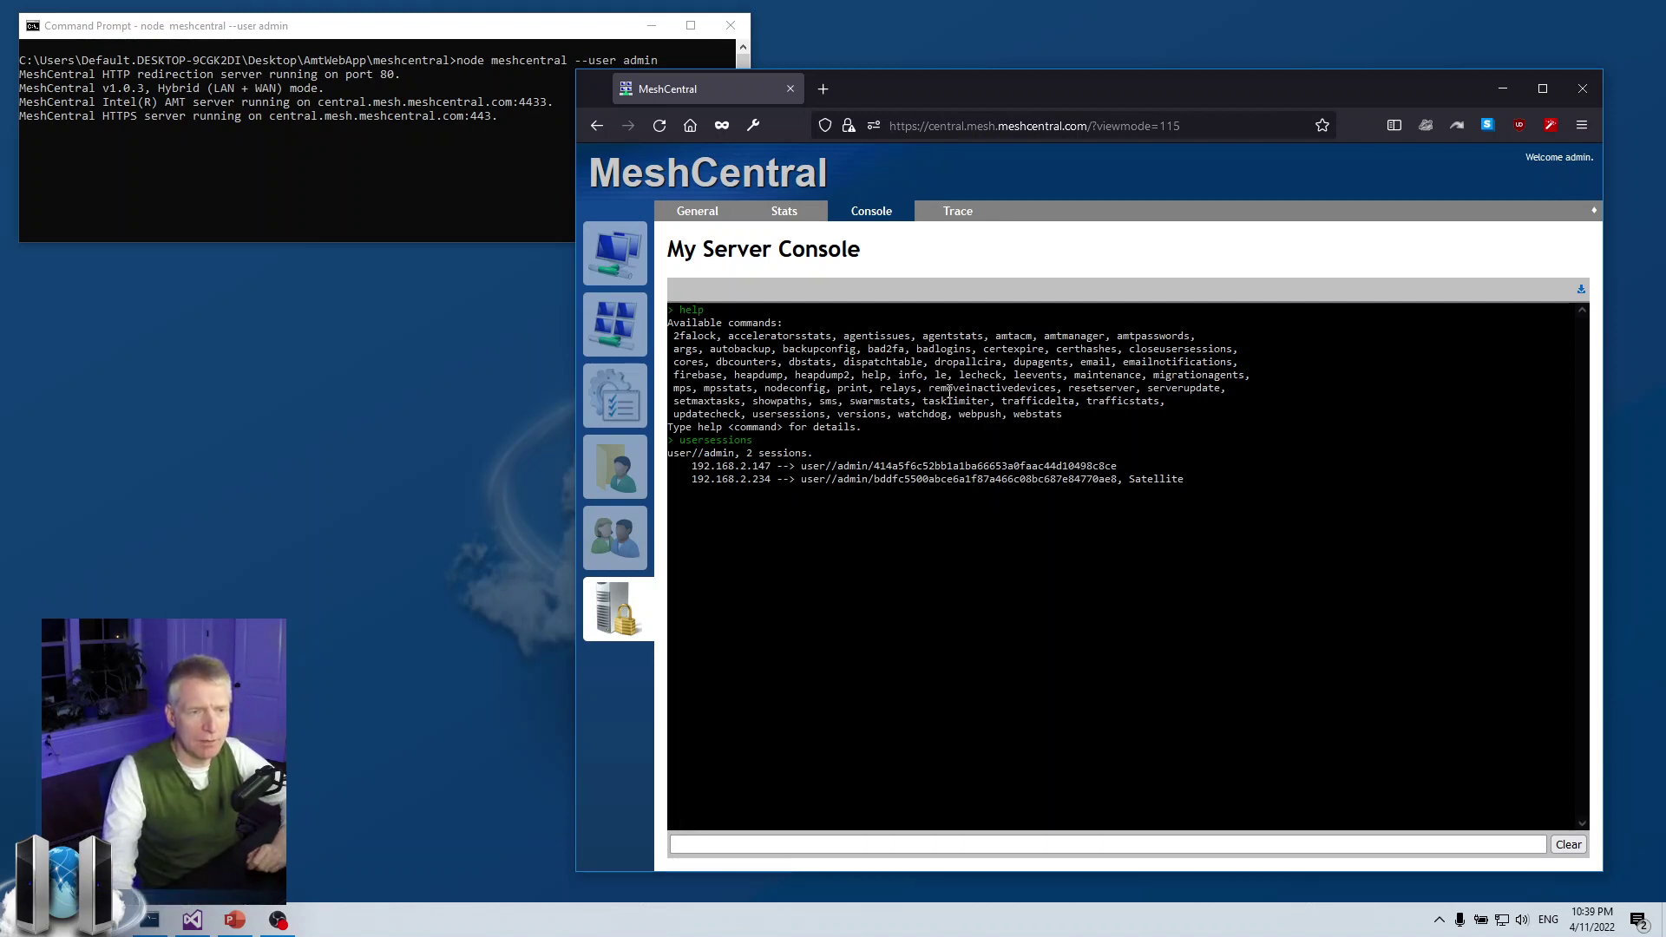
# - Go from AmtMachine15 to its Lab Computers group and review the Intel AMT policy types, cancelling without changes
pyautogui.click(648, 276)
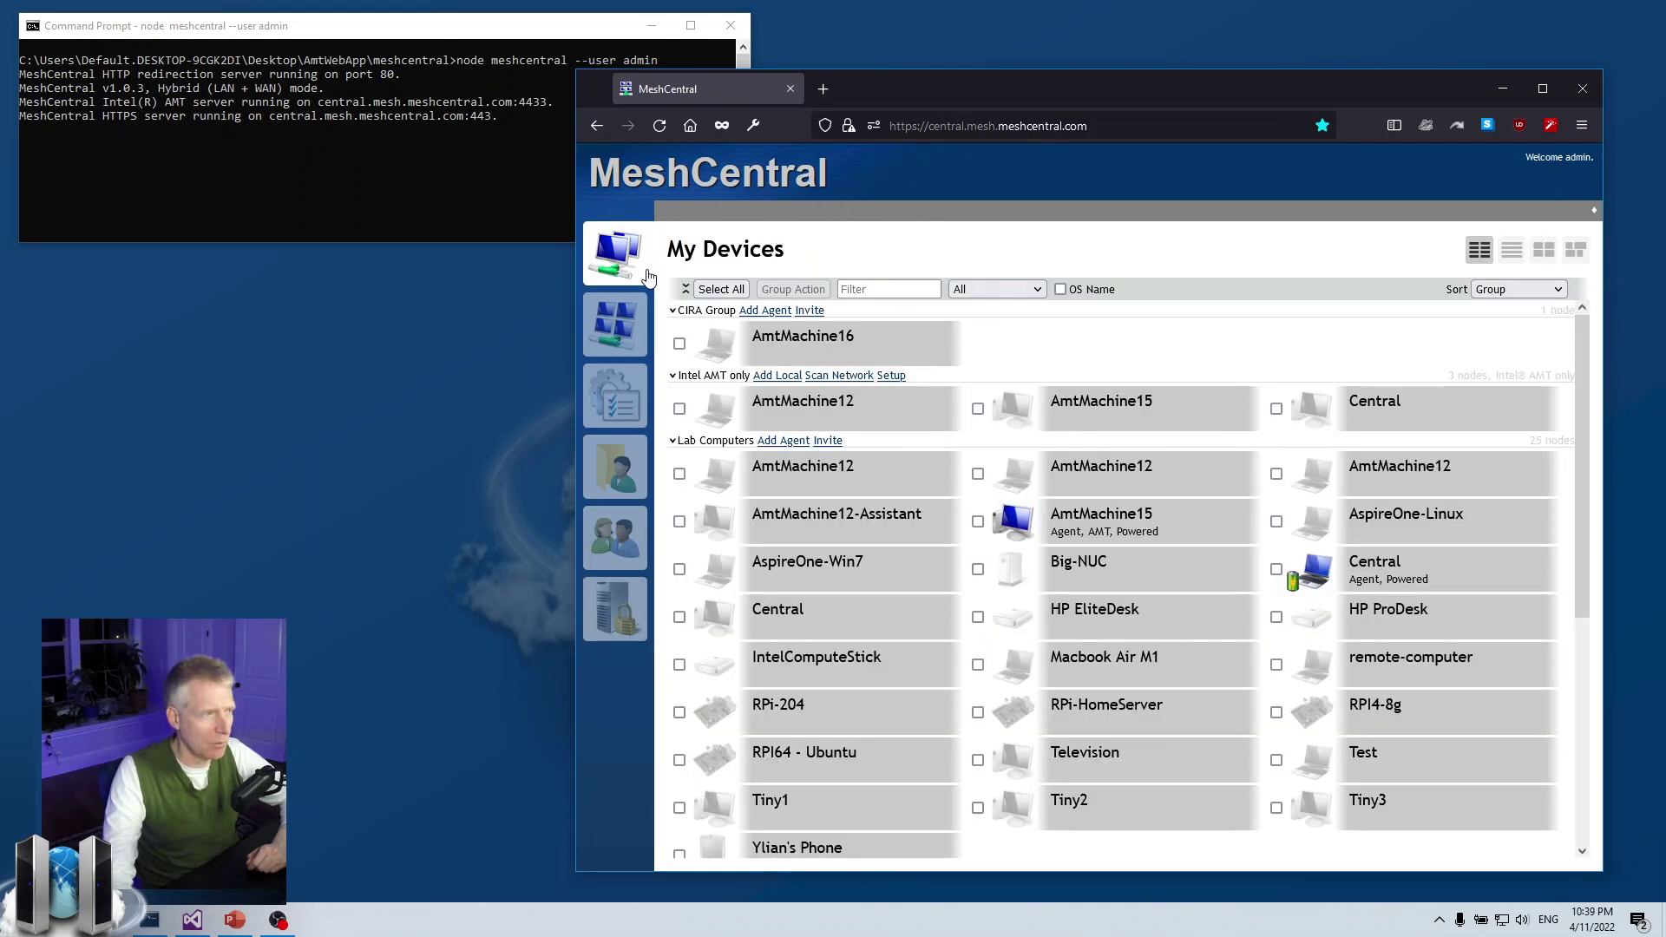
pyautogui.click(1080, 515)
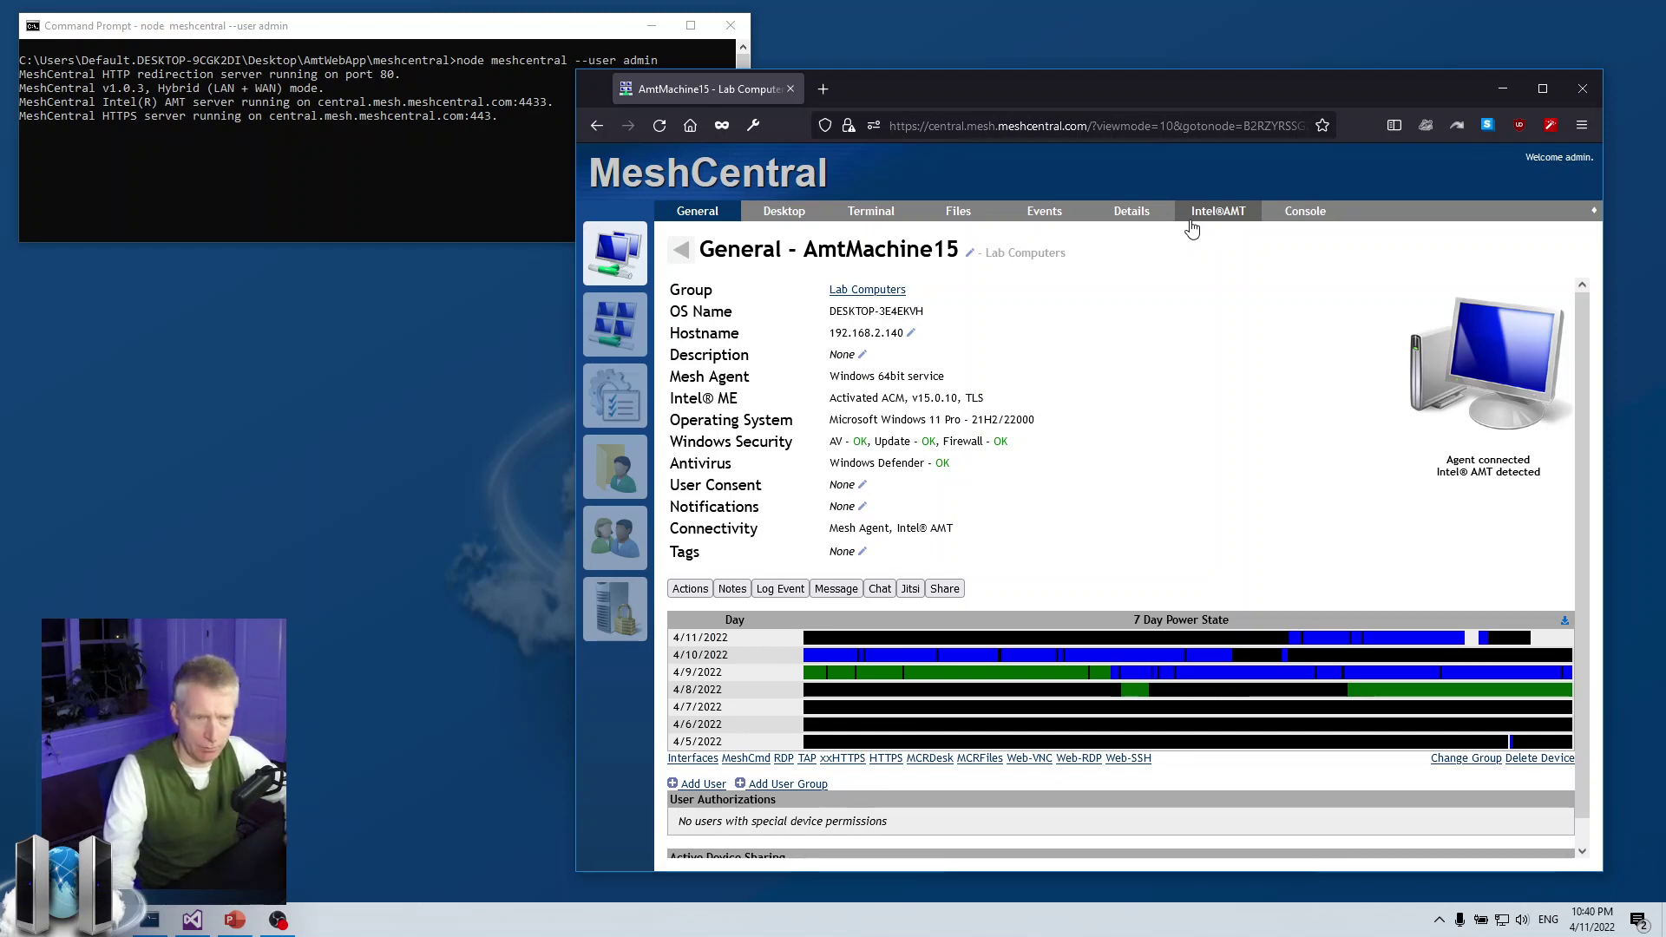
pyautogui.click(864, 293)
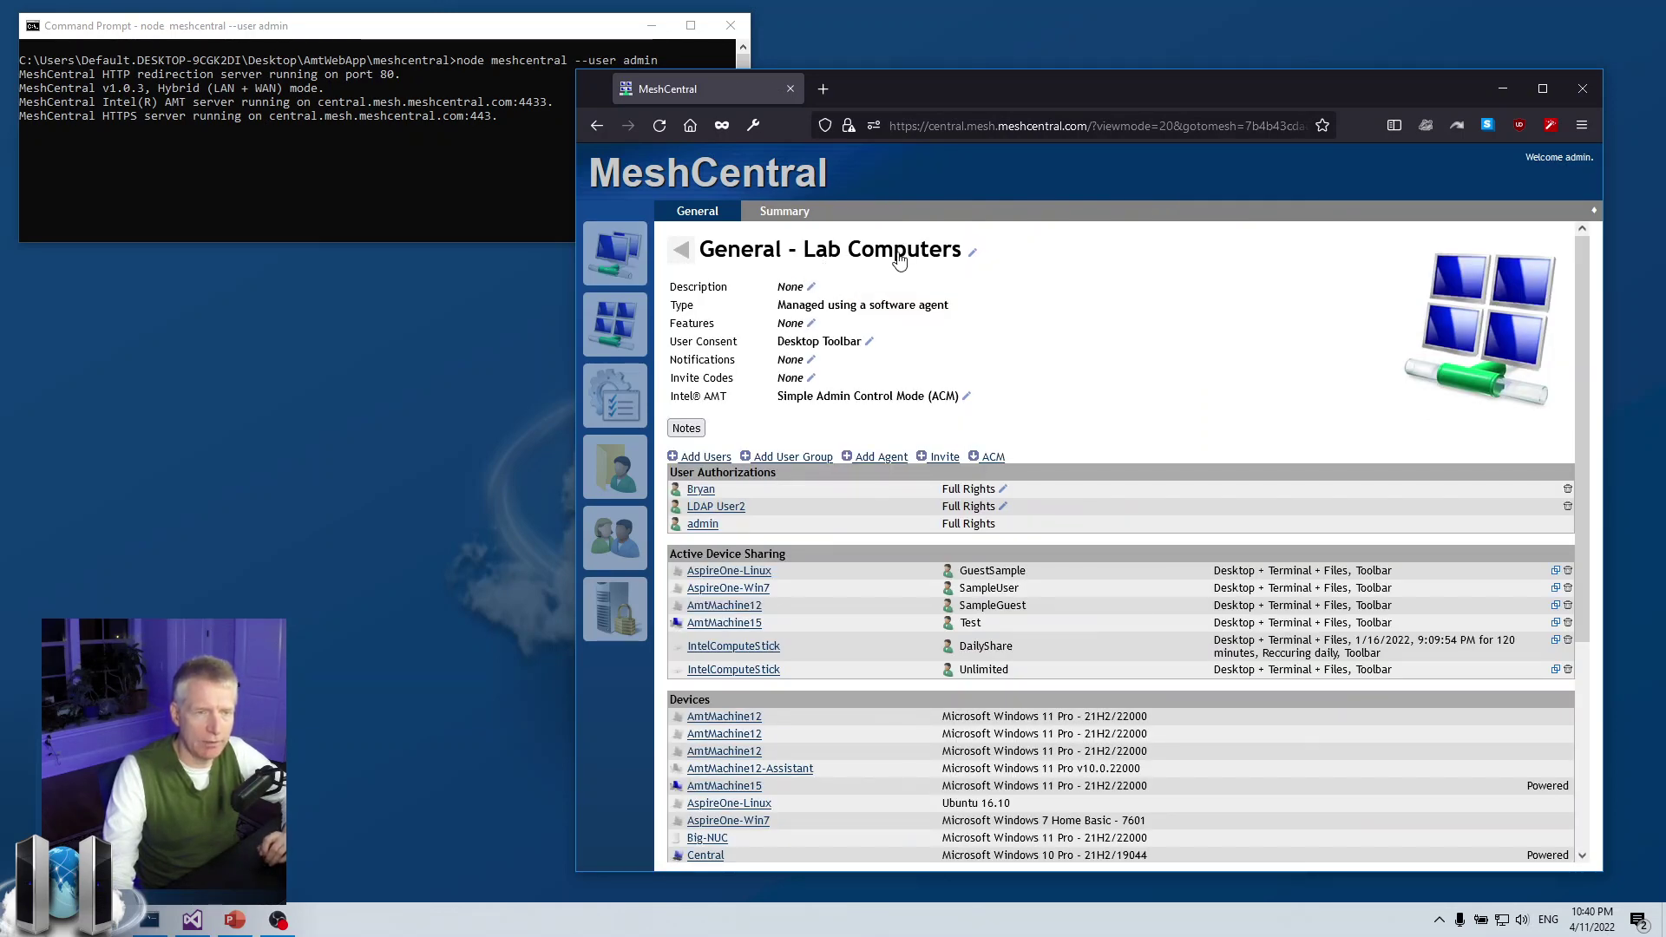
pyautogui.click(948, 398)
pyautogui.click(1102, 341)
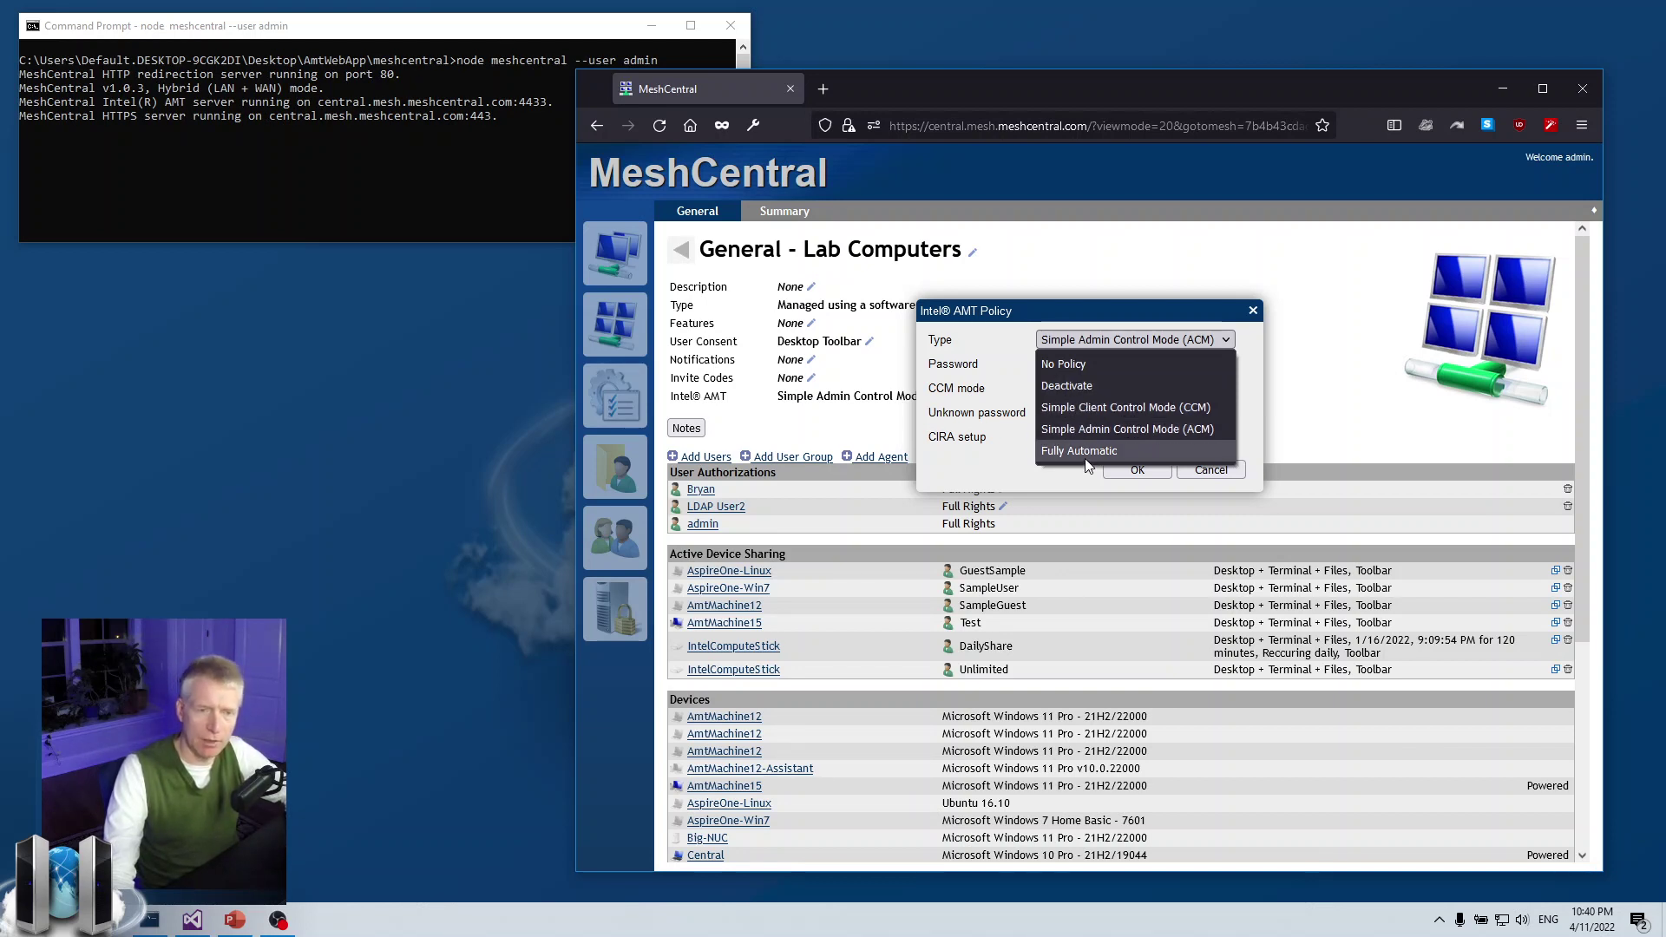
pyautogui.click(971, 420)
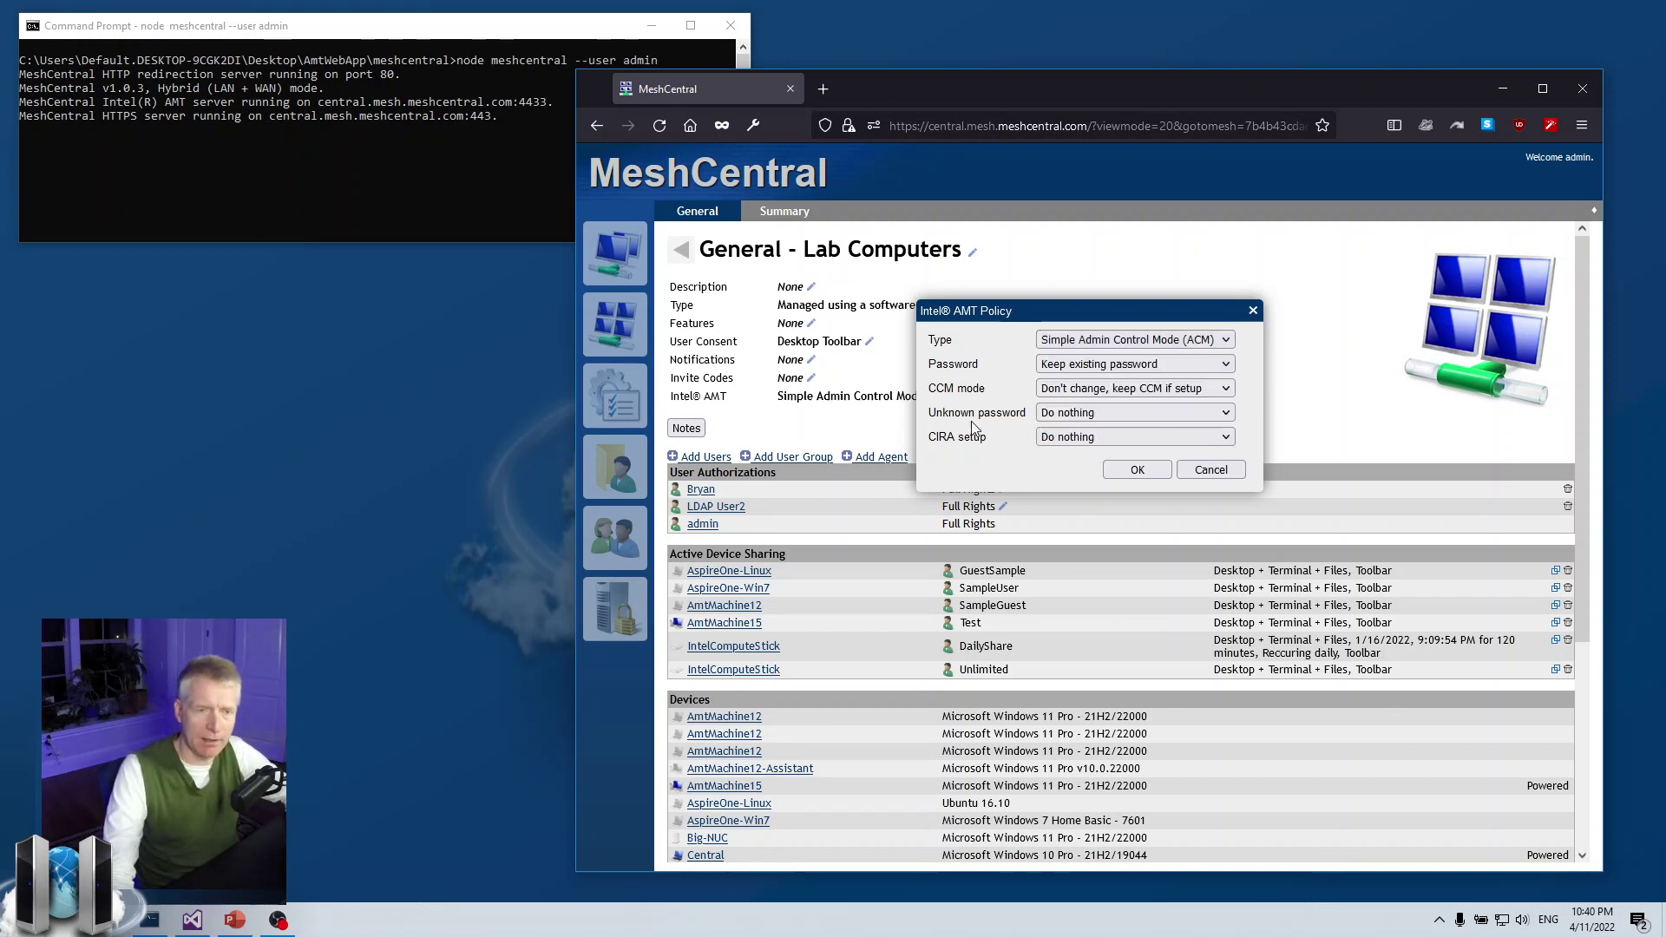
pyautogui.click(1210, 469)
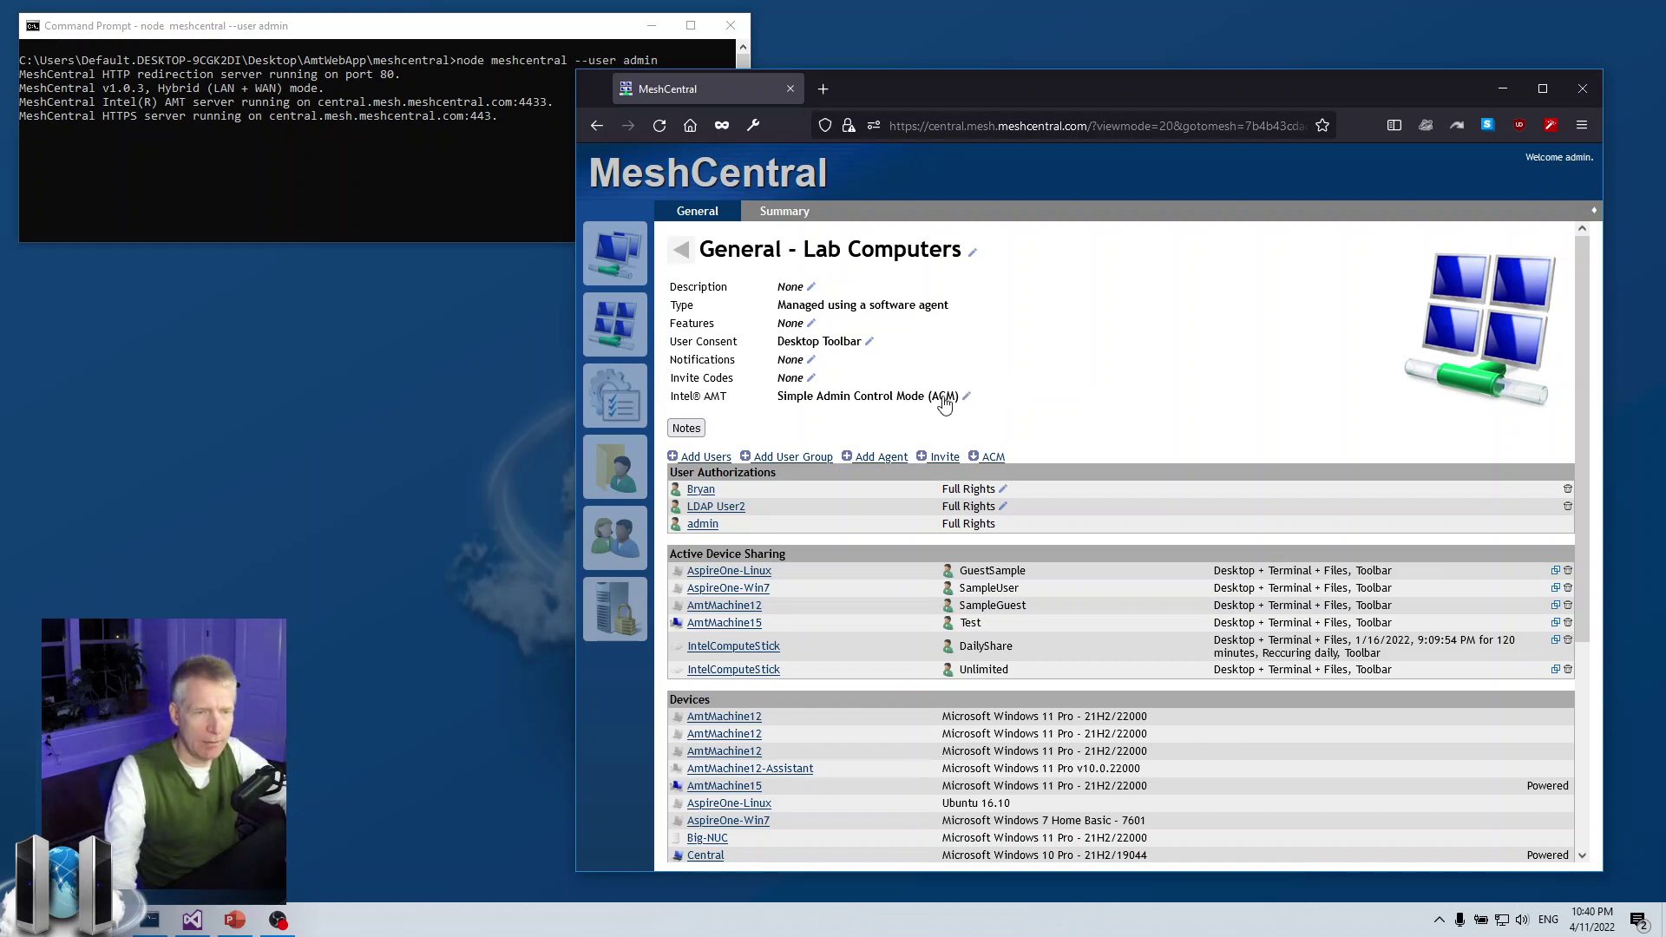
# - Open AmtMachine15 from My Devices and connect to its Intel AMT management
pyautogui.click(611, 253)
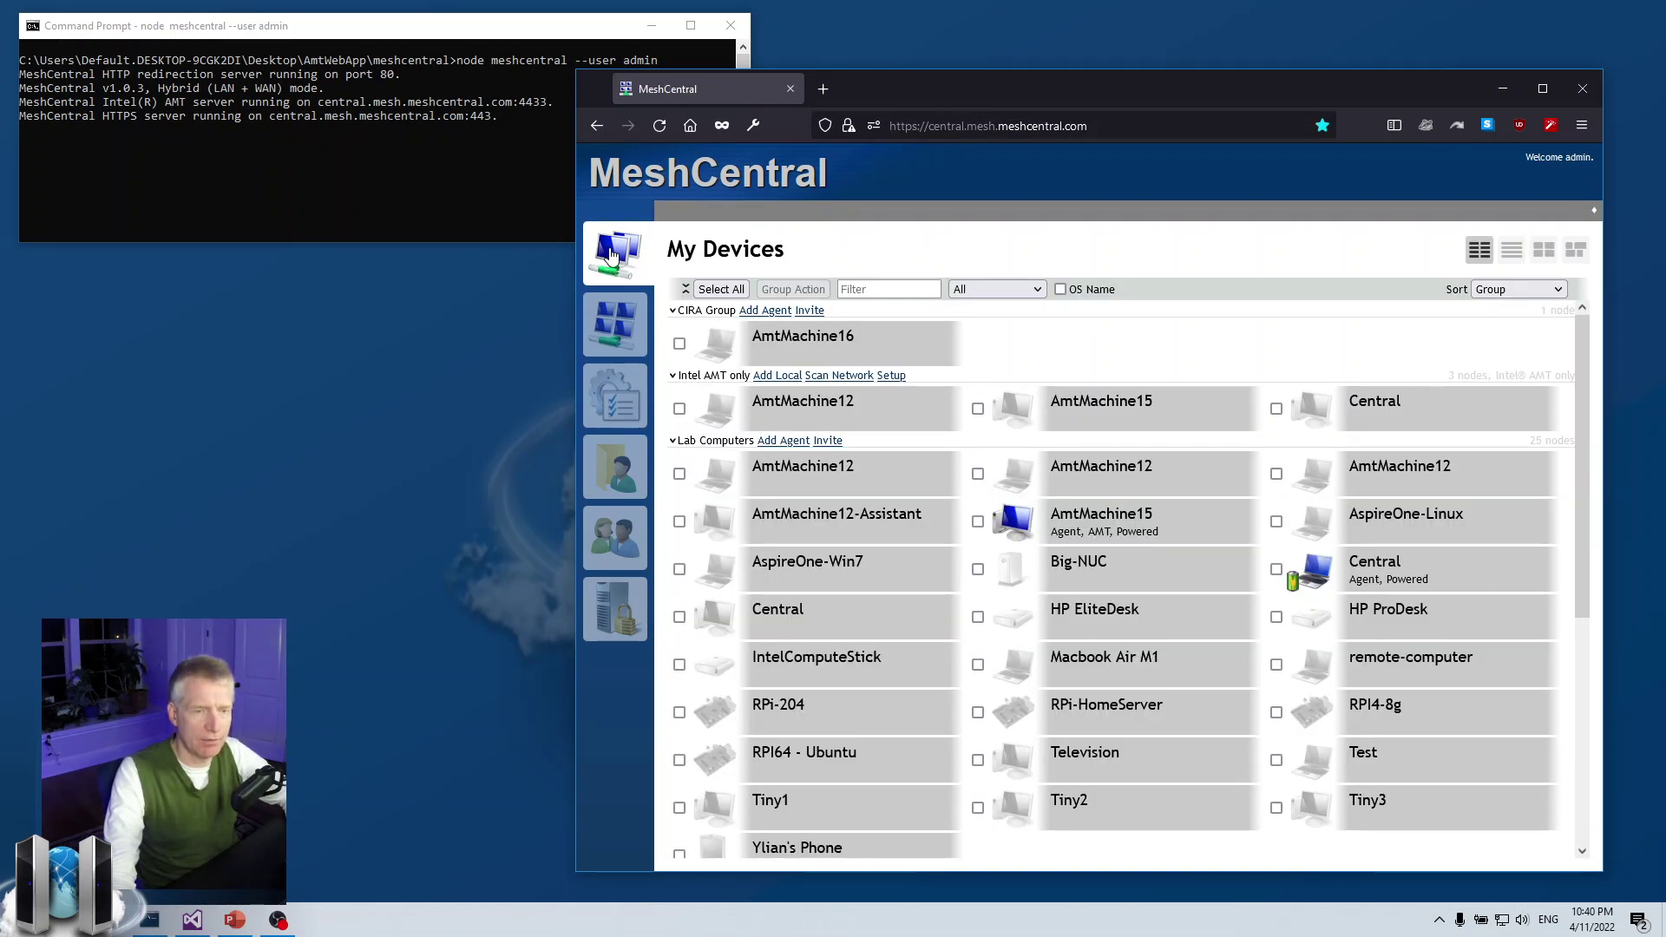
pyautogui.click(1142, 529)
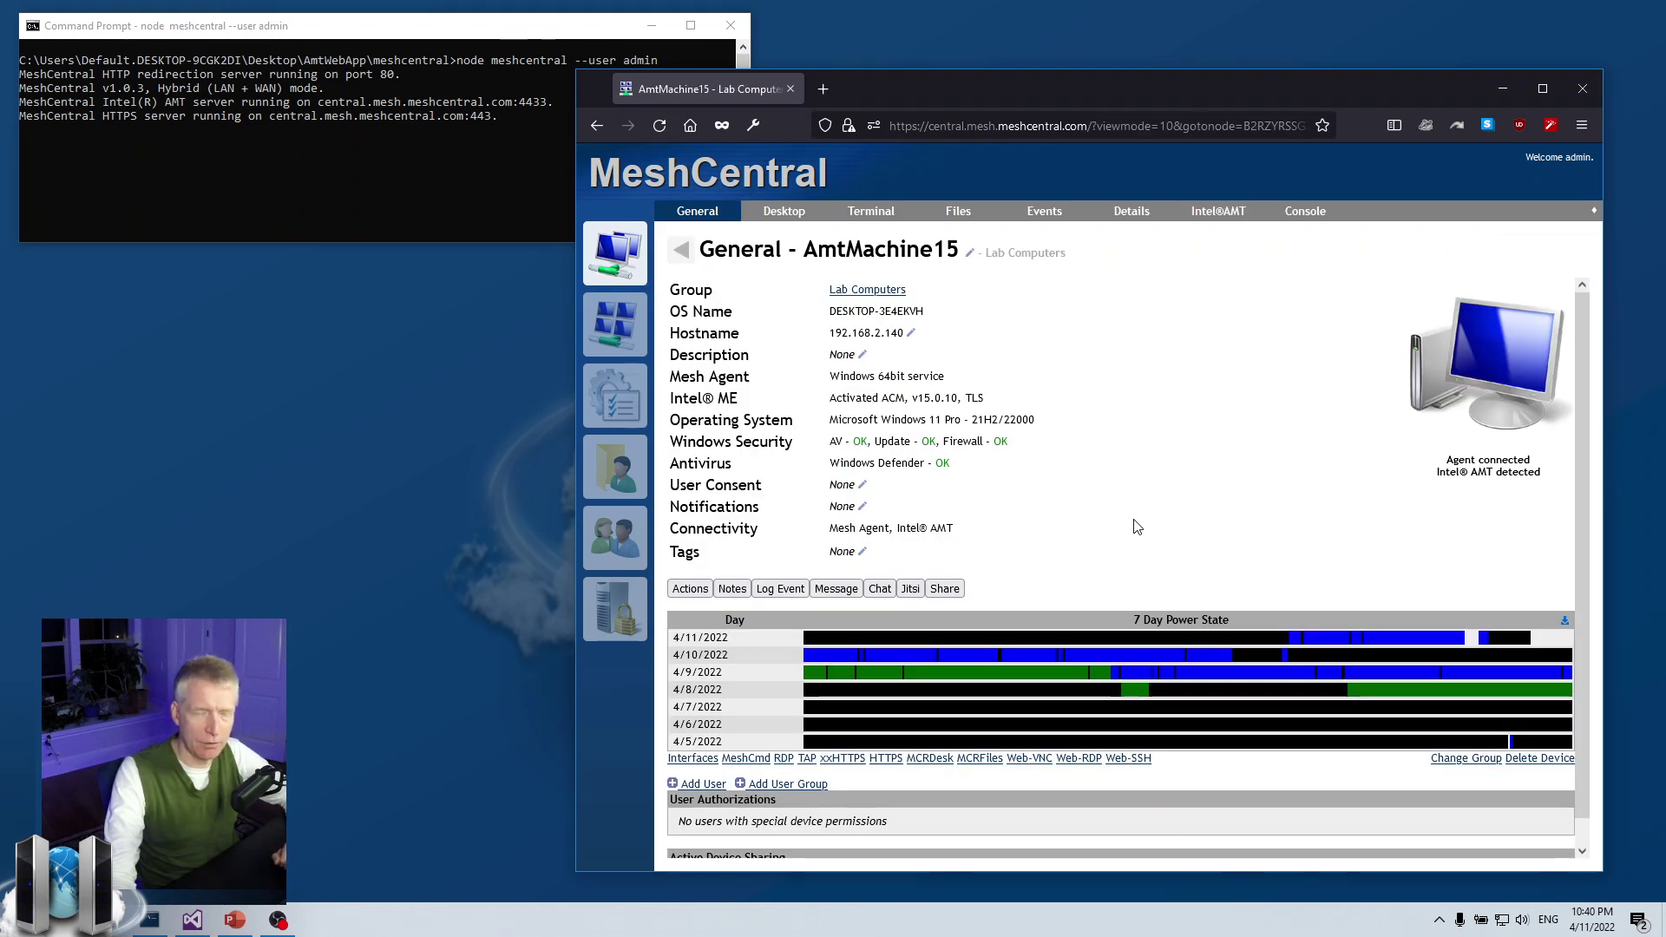
pyautogui.click(1219, 217)
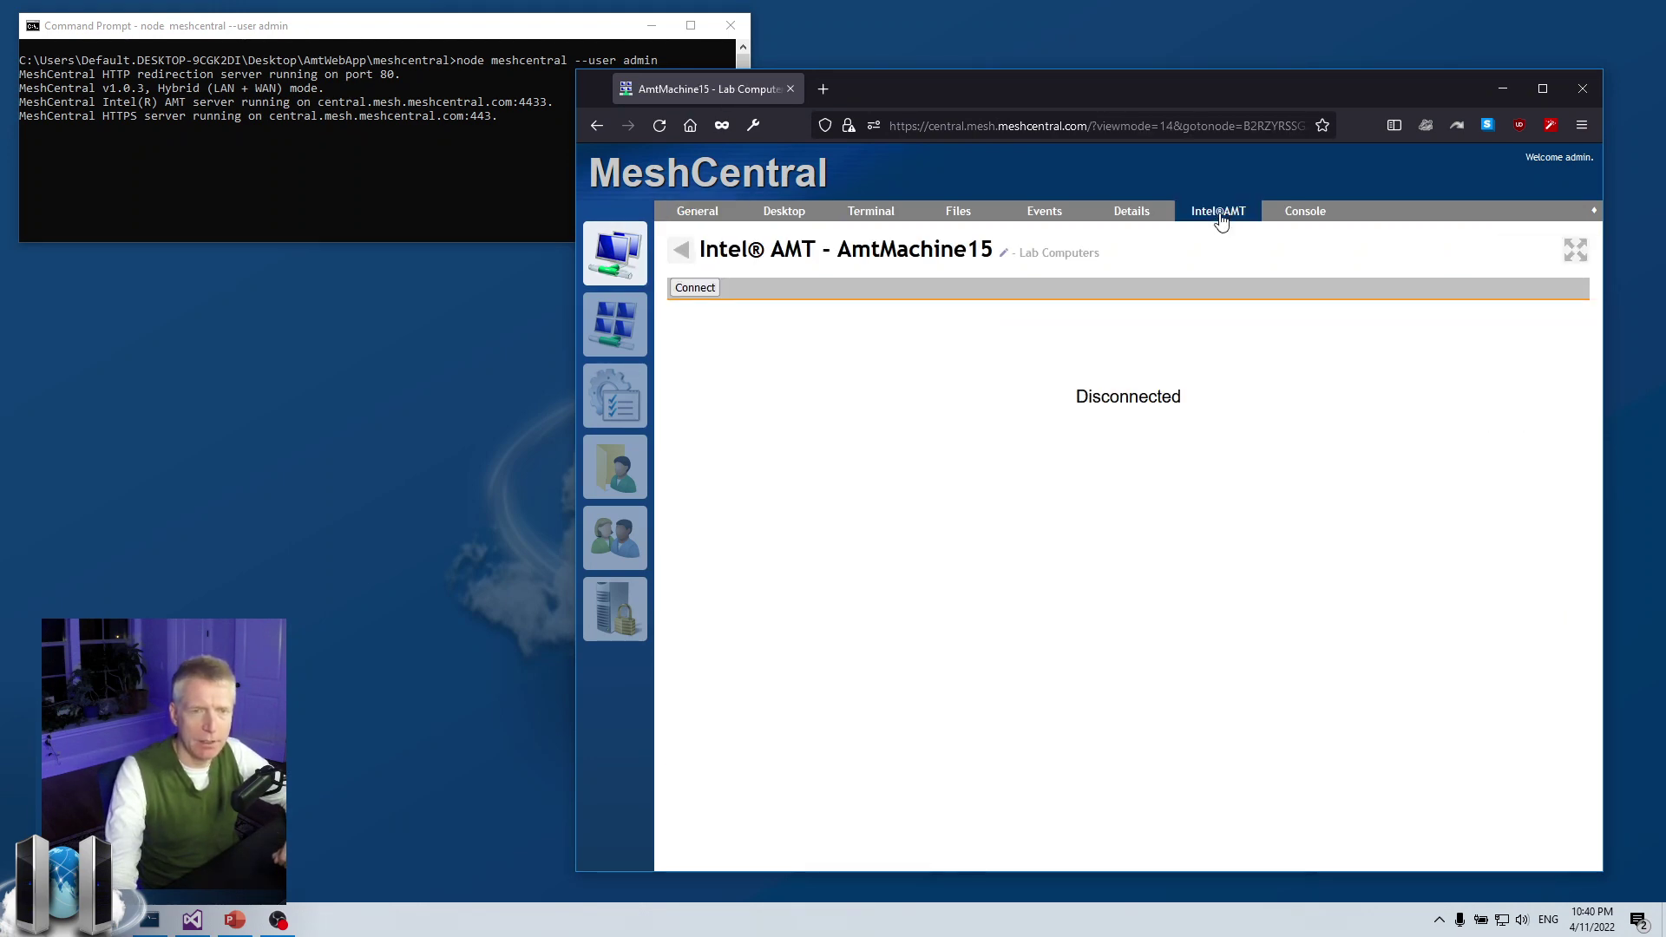
pyautogui.click(704, 289)
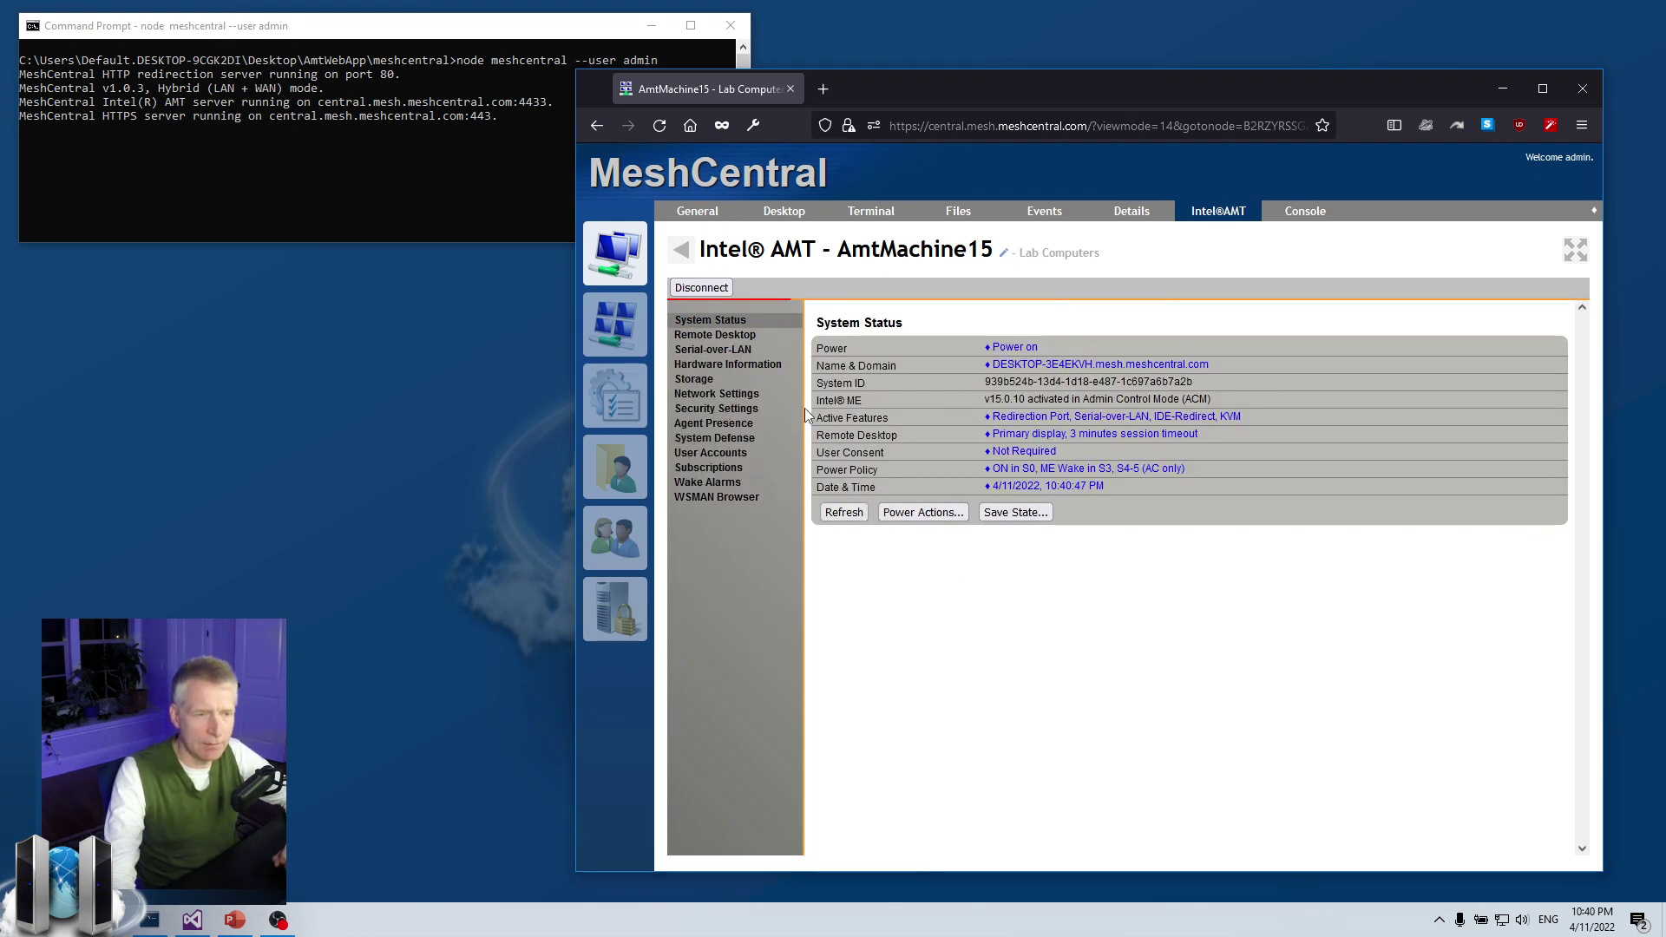
# - Examine the Intel AMT network settings of AmtMachine15 for the wired 802.1x state and the wireless profiles
pyautogui.click(735, 409)
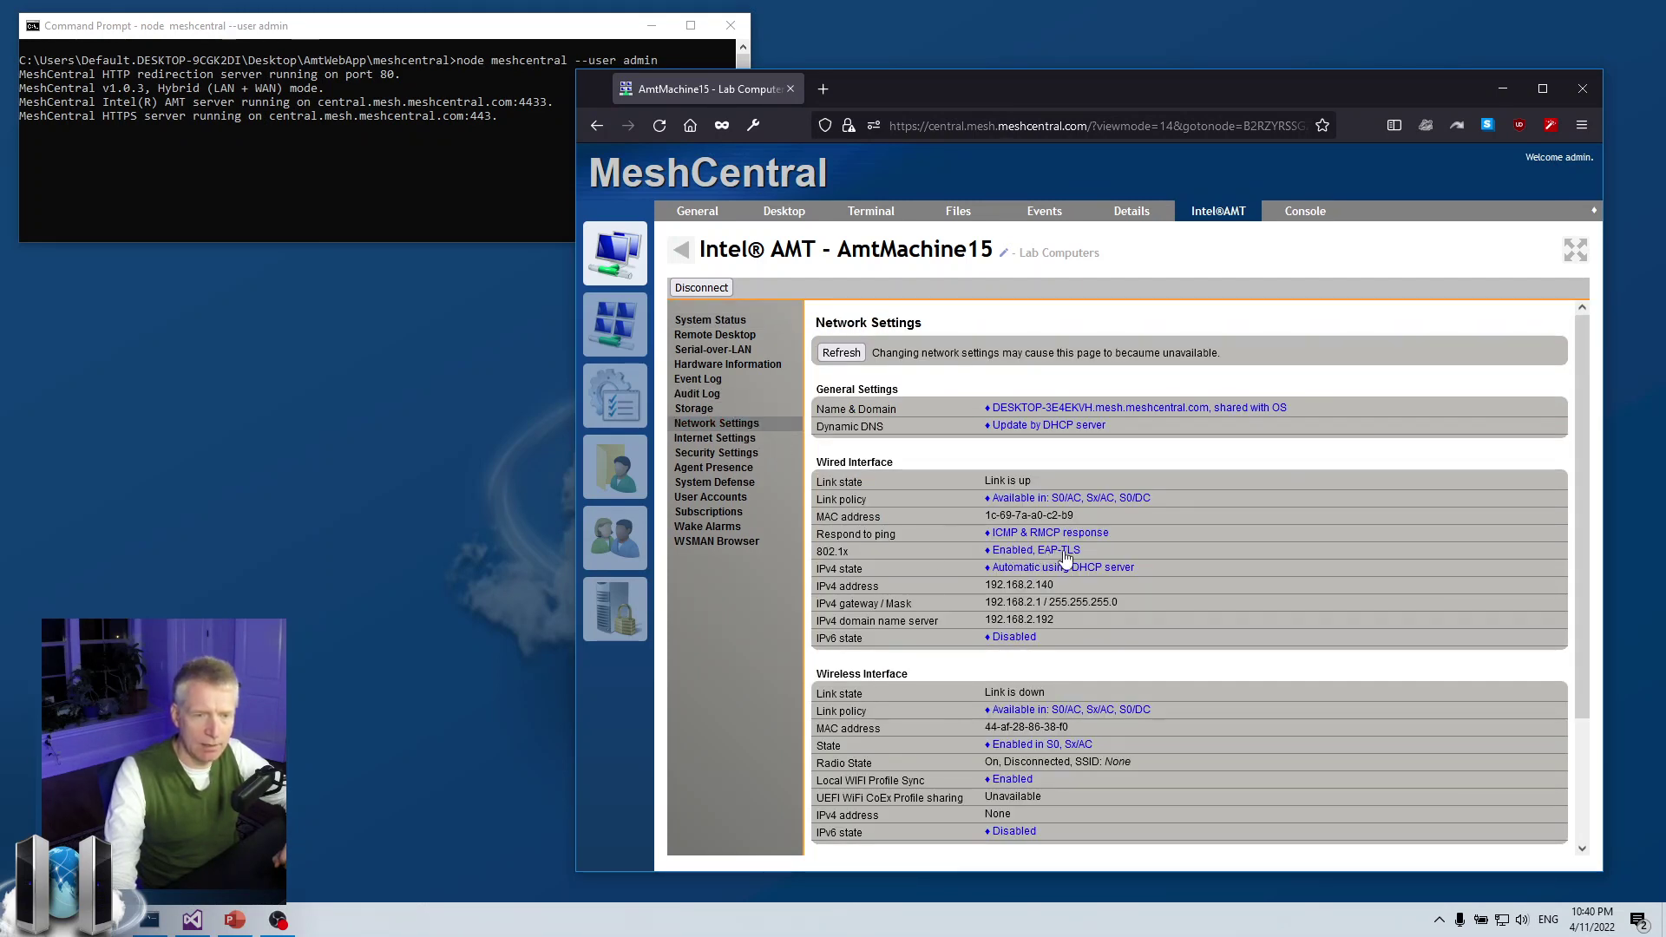
pyautogui.scroll(-2, 1158, 596)
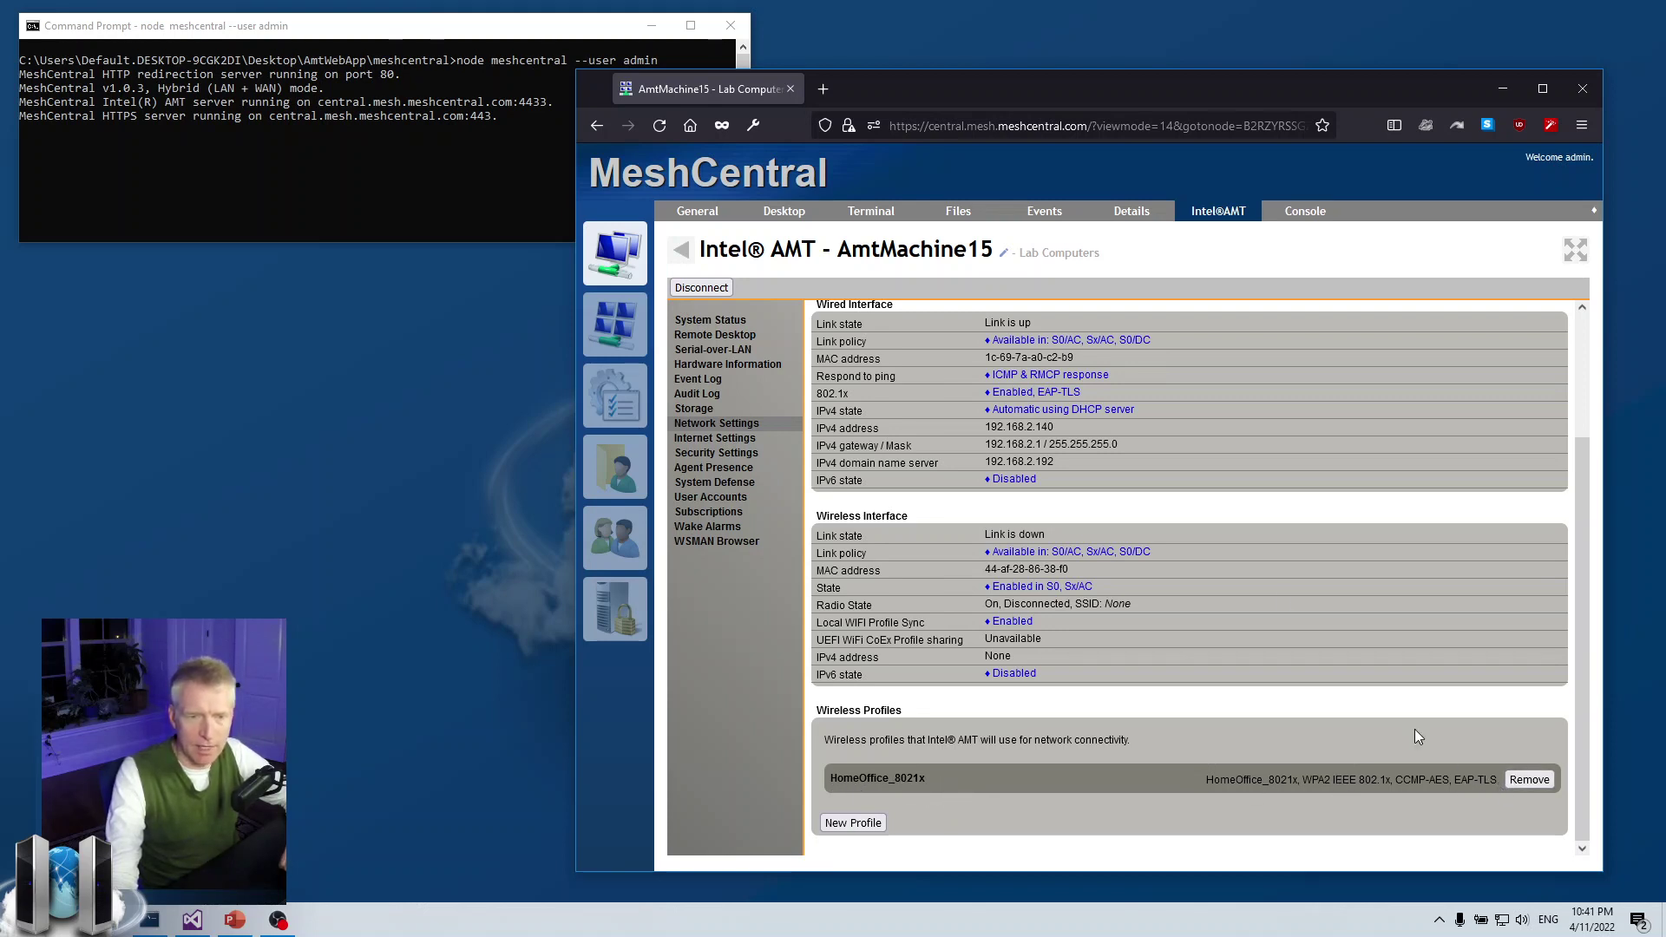
pyautogui.scroll(3, 1416, 736)
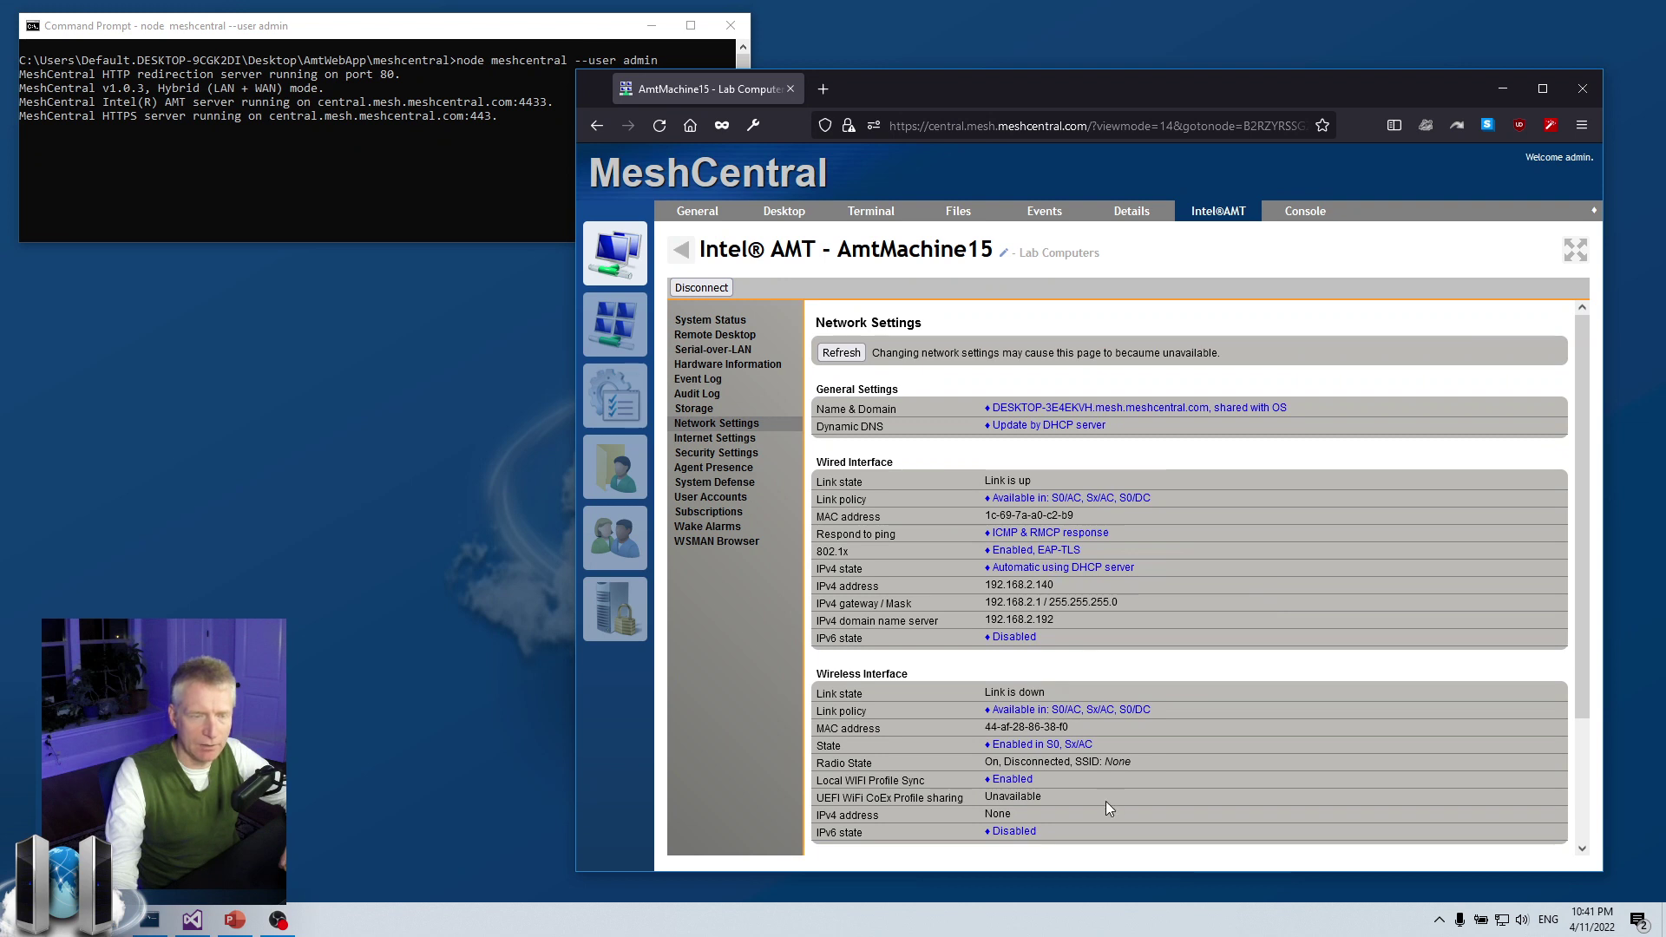
# - Remove the HomeOffice_8021x wireless profile from AmtMachine15's Intel AMT network settings and confirm the removal
pyautogui.scroll(-3, 1095, 757)
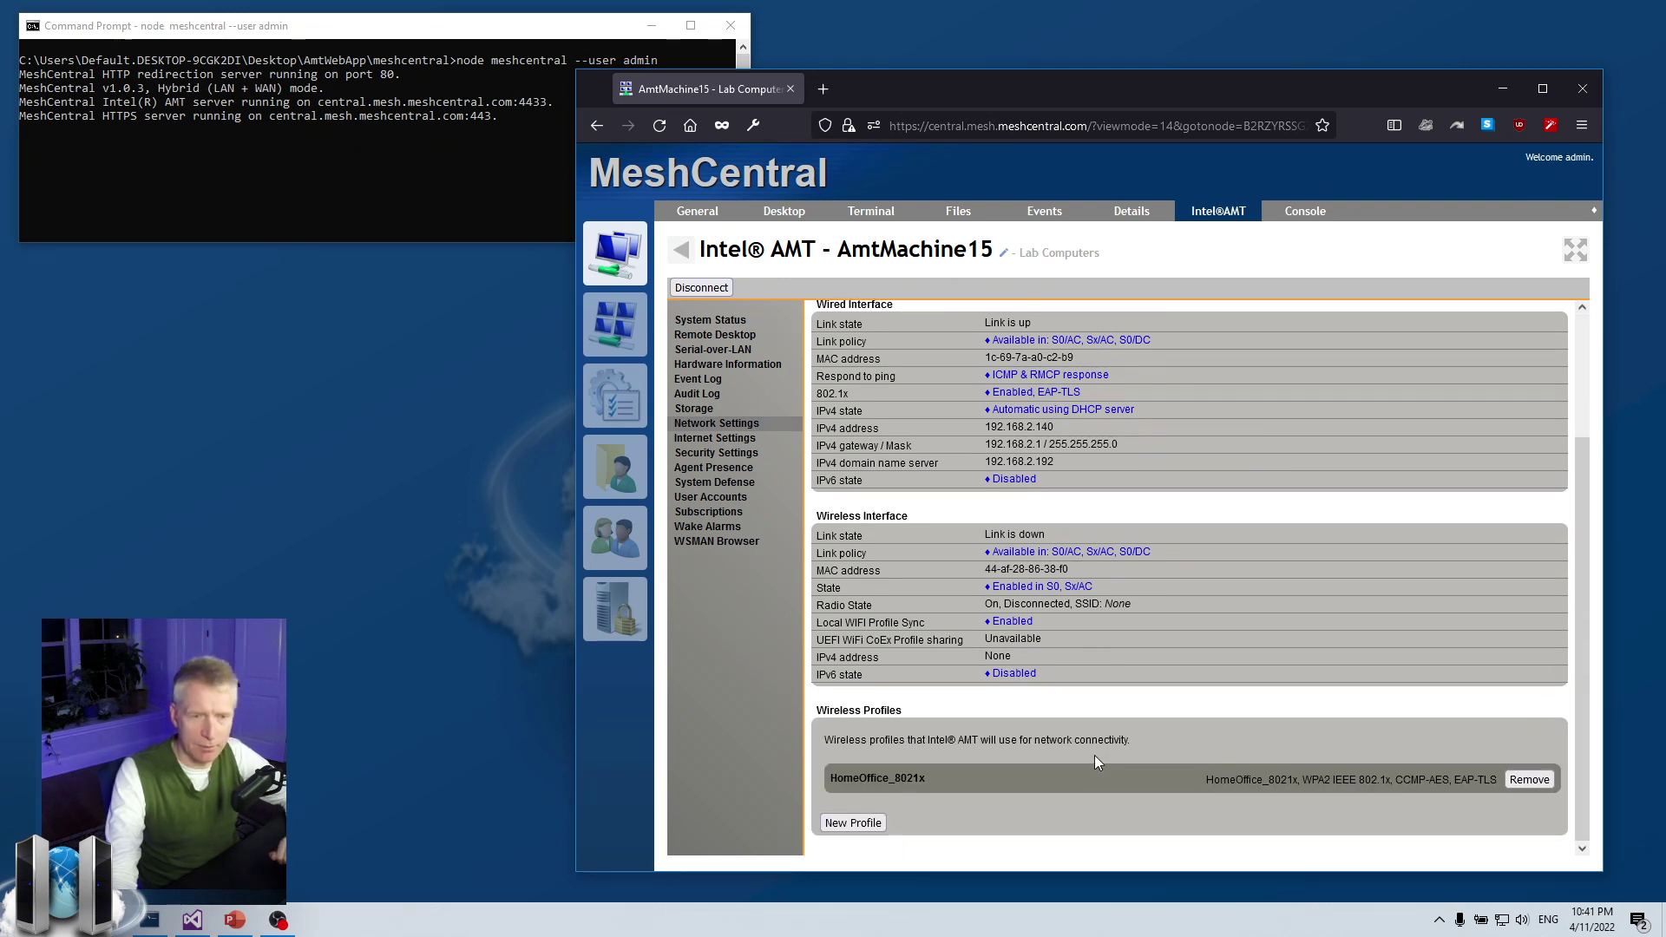
pyautogui.click(1515, 778)
pyautogui.click(1177, 419)
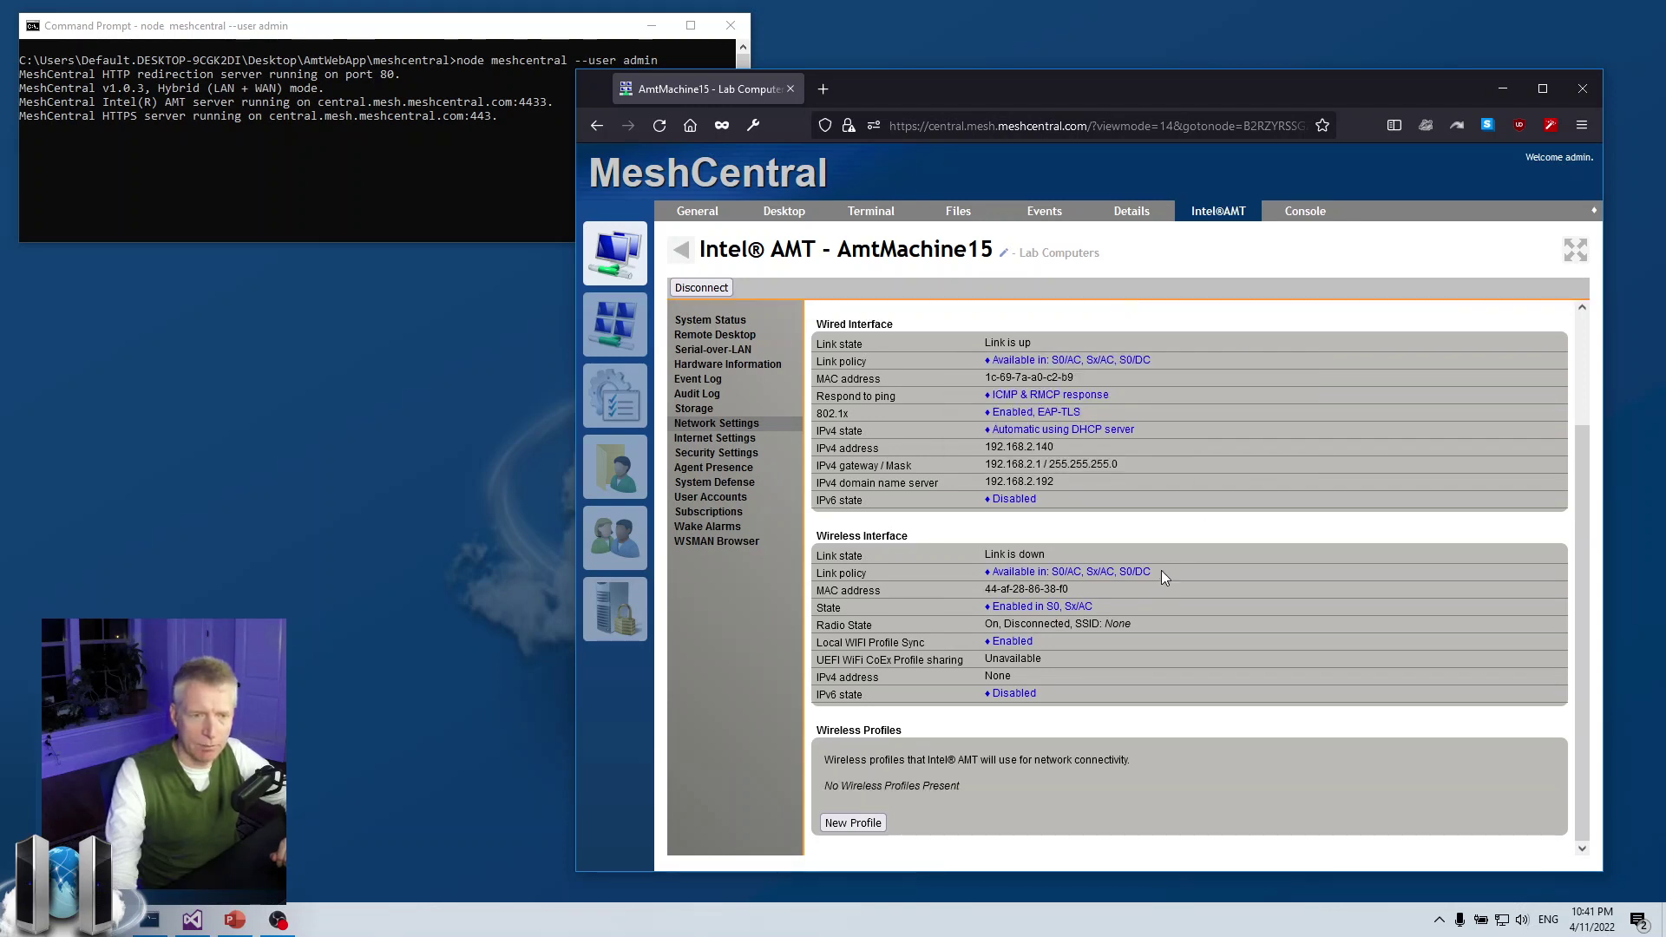
# - Set the 802.1x profile of AmtMachine15's wired interface to Disabled
pyautogui.click(1029, 412)
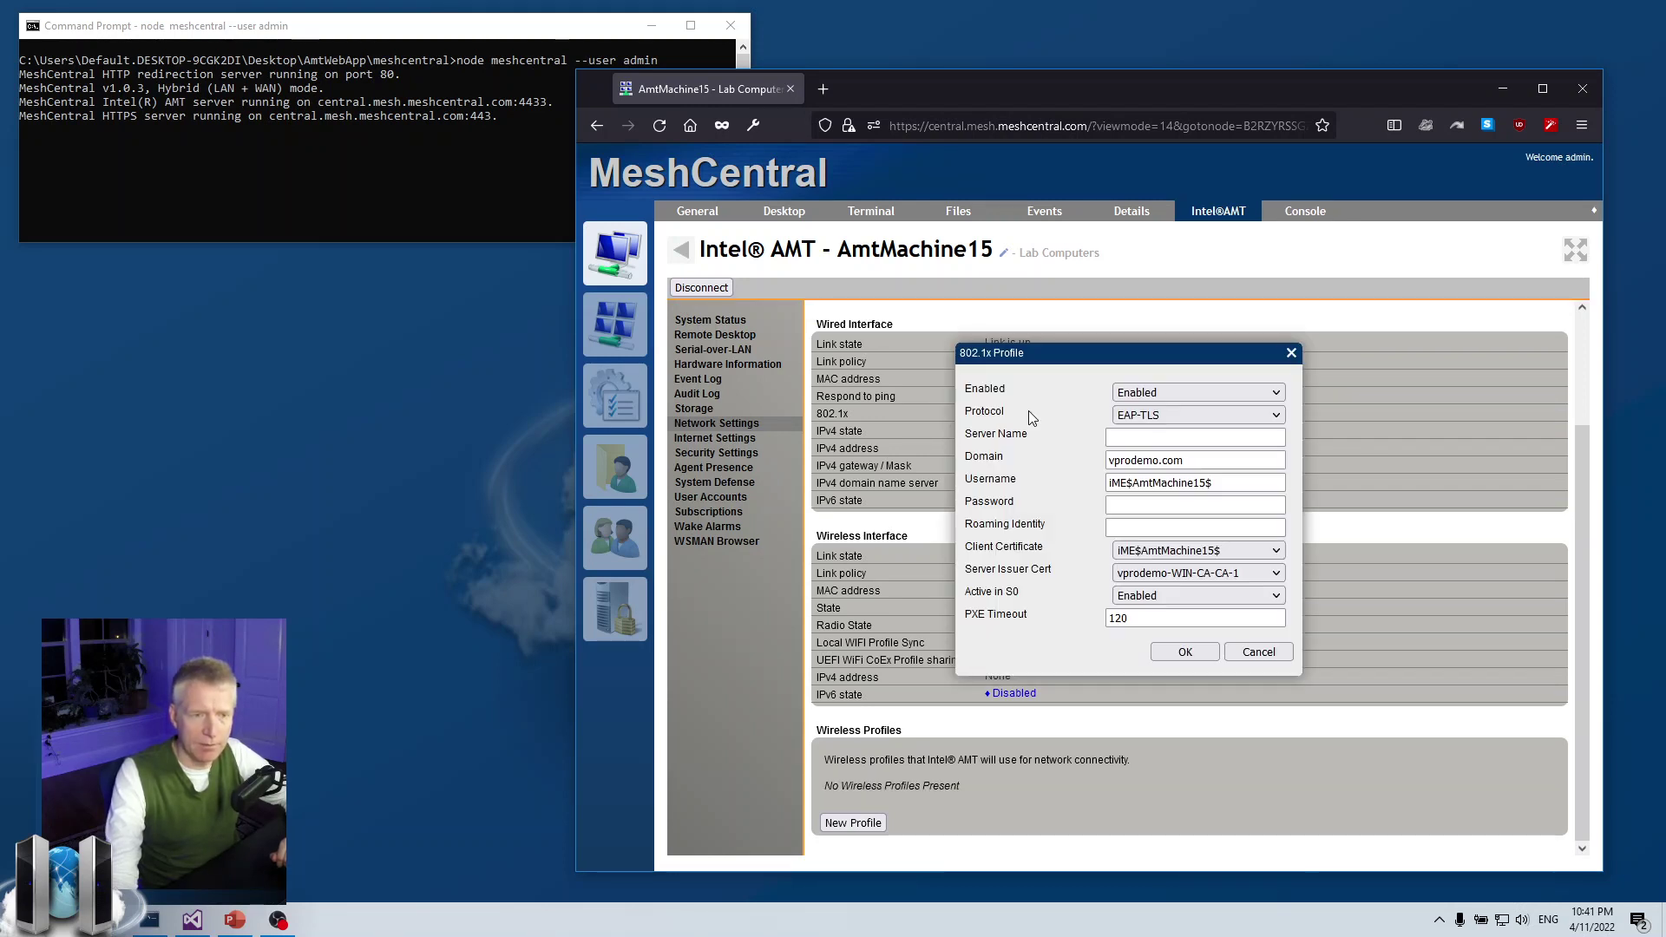
pyautogui.click(1154, 393)
pyautogui.click(1149, 416)
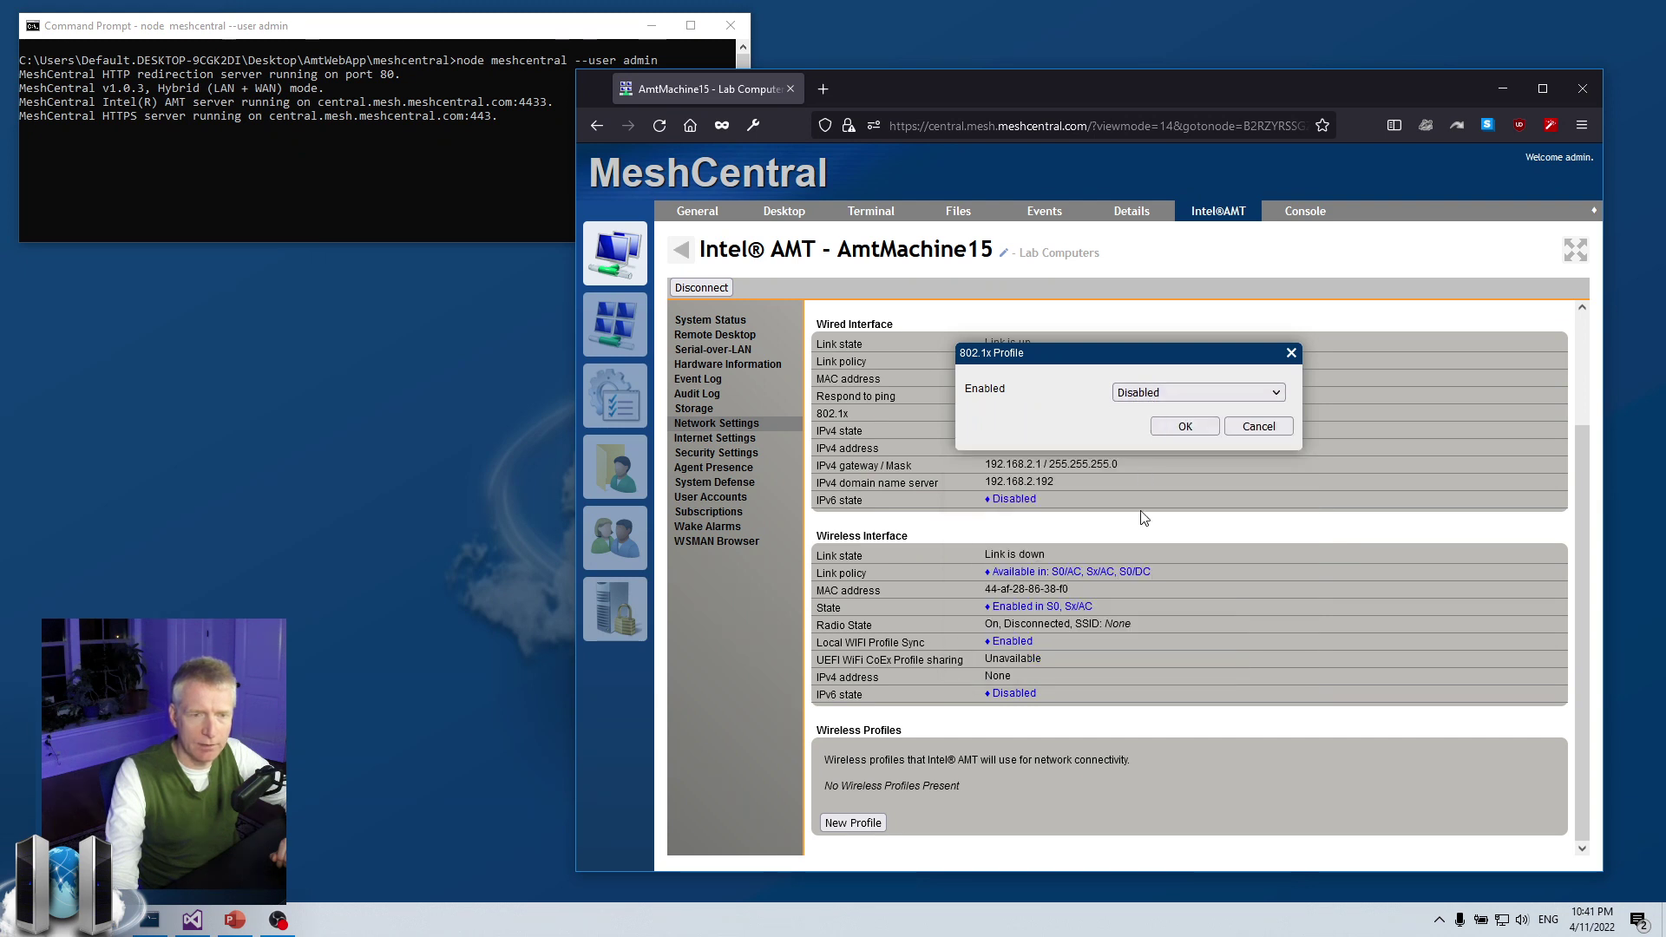
pyautogui.click(1184, 425)
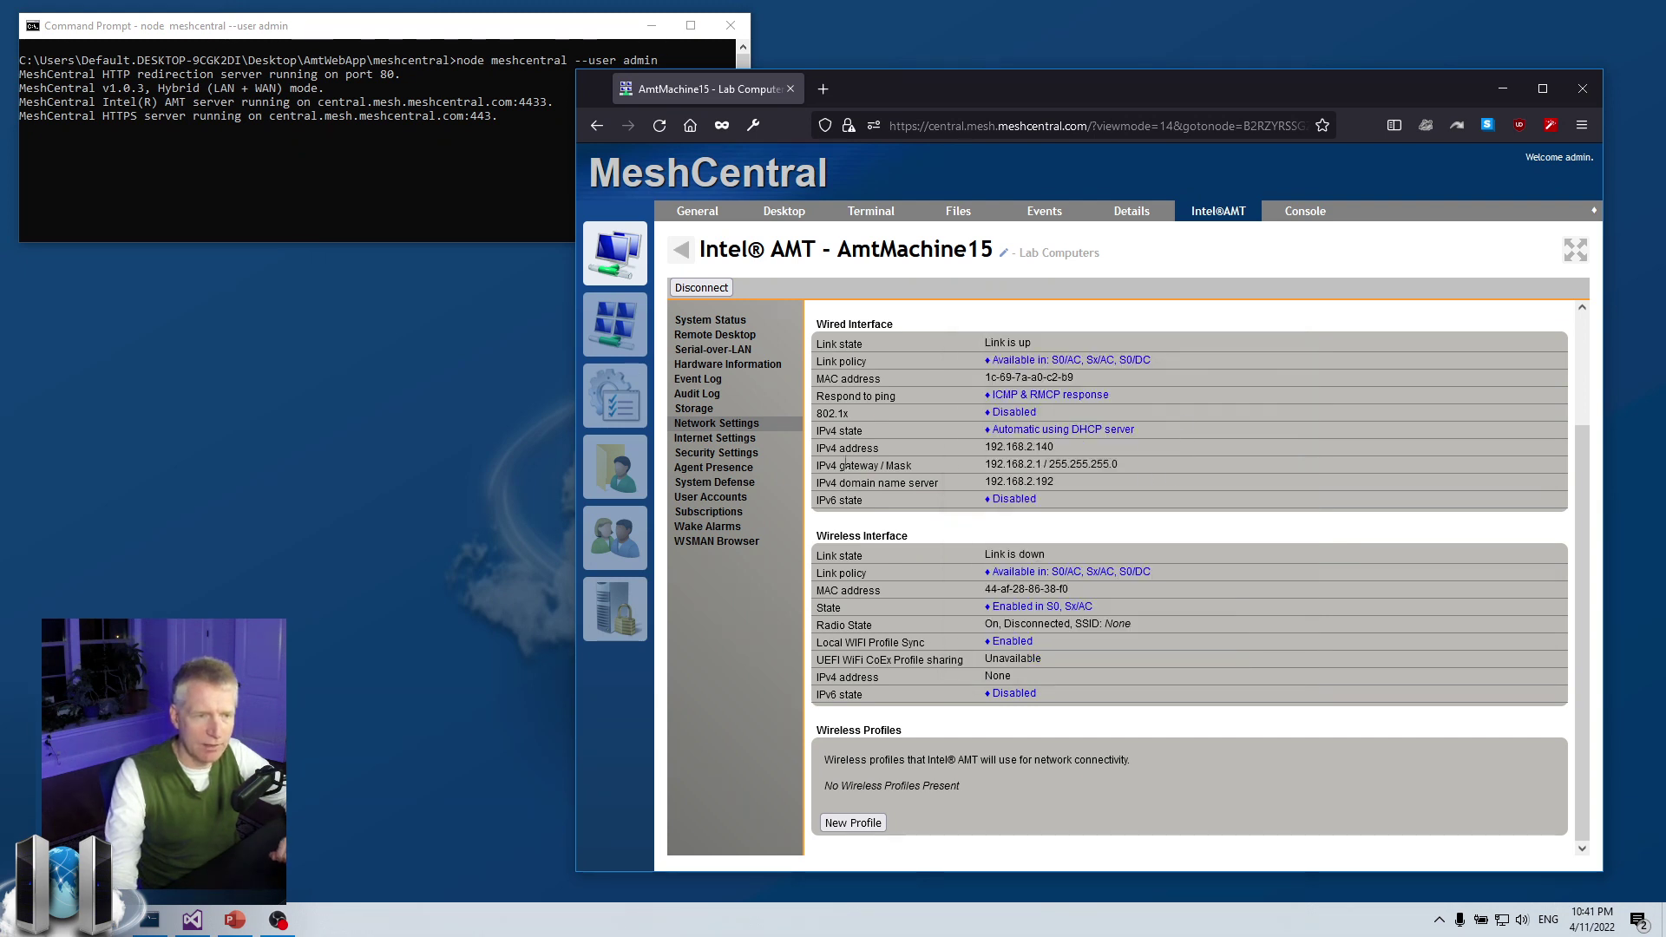
# - Delete the iME$AmtMachine15$ and vprodemo-WIN-CA-CA-1 certificates from the Intel AMT security settings, then return to the network settings
pyautogui.click(748, 460)
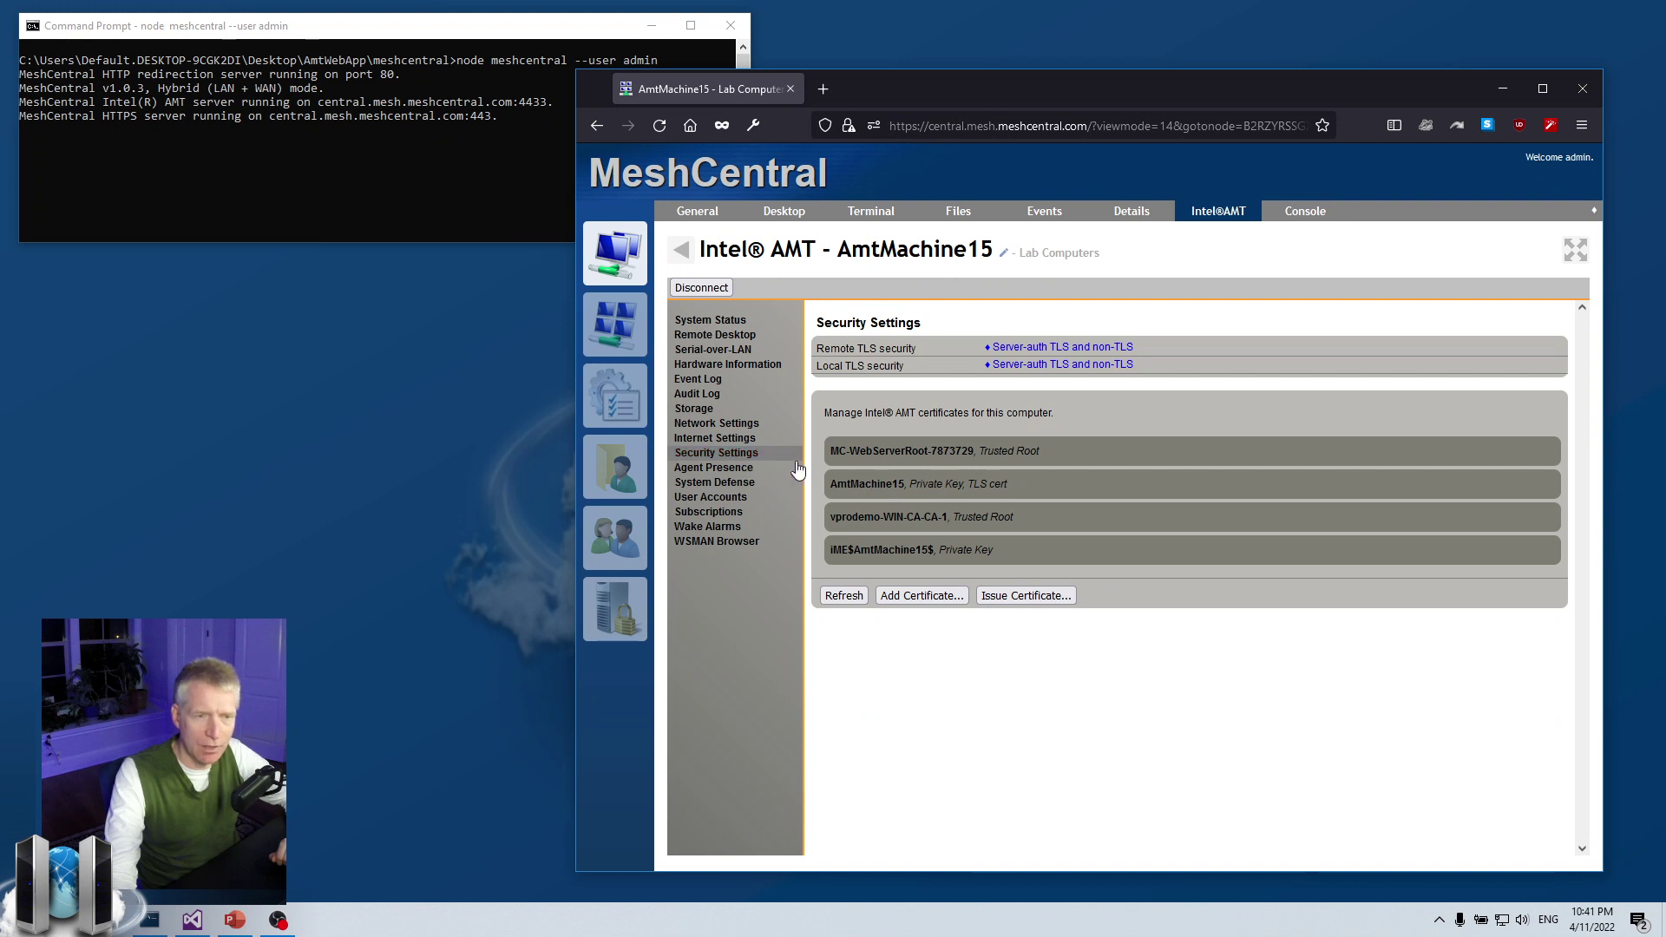
pyautogui.click(952, 555)
pyautogui.click(999, 571)
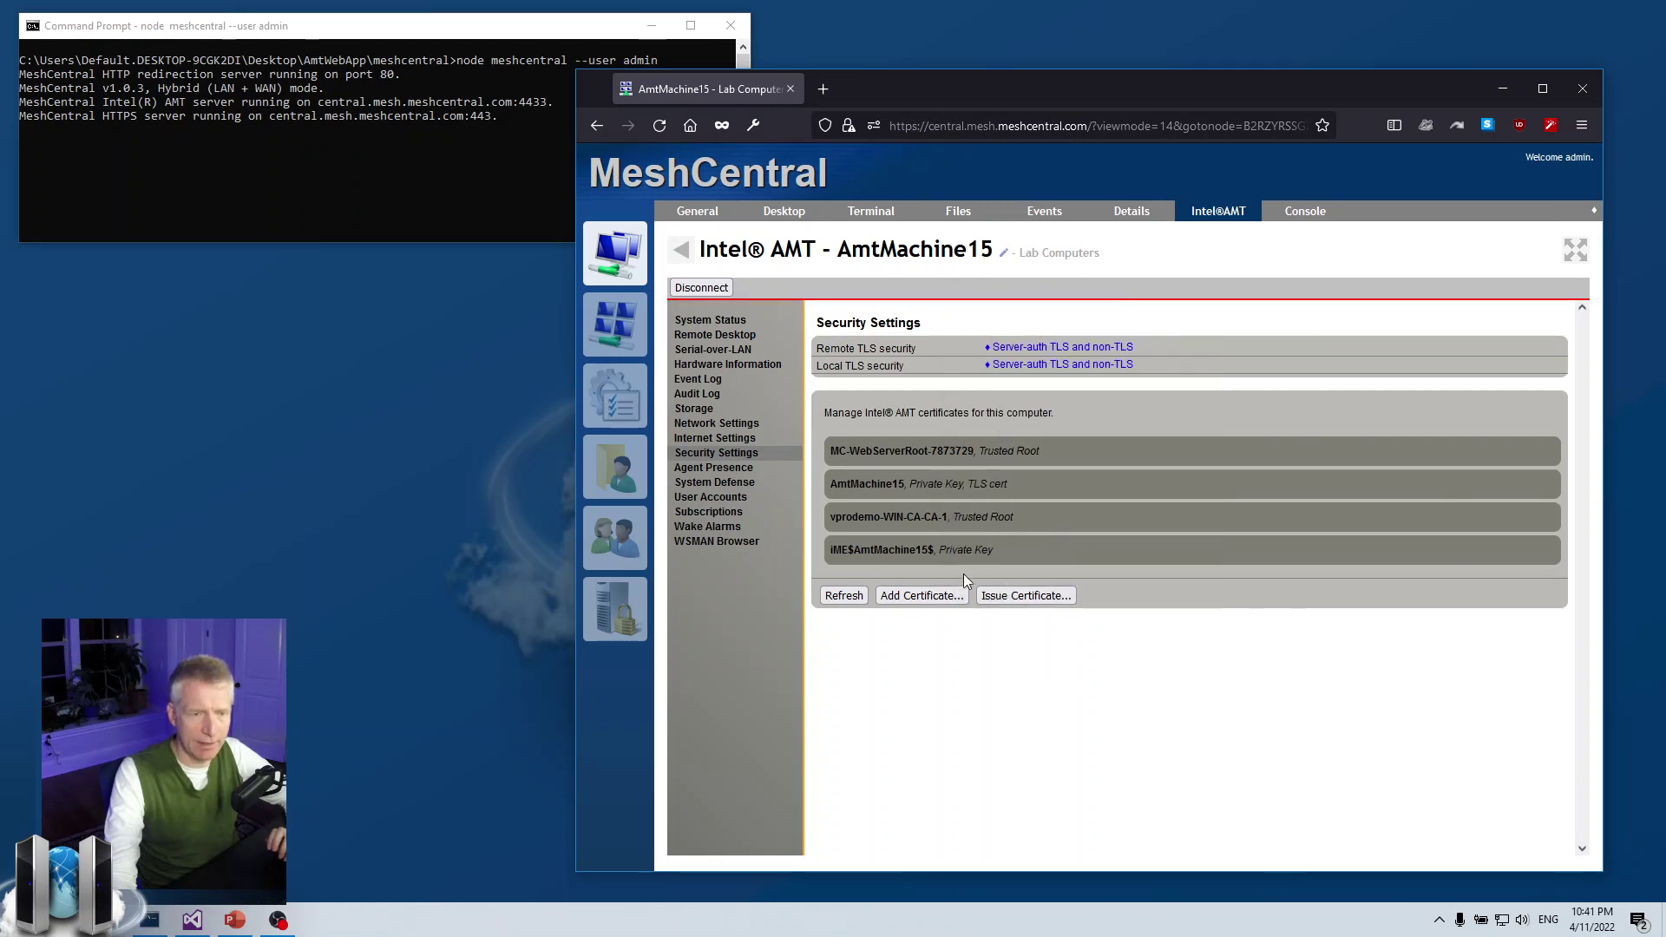
pyautogui.click(955, 525)
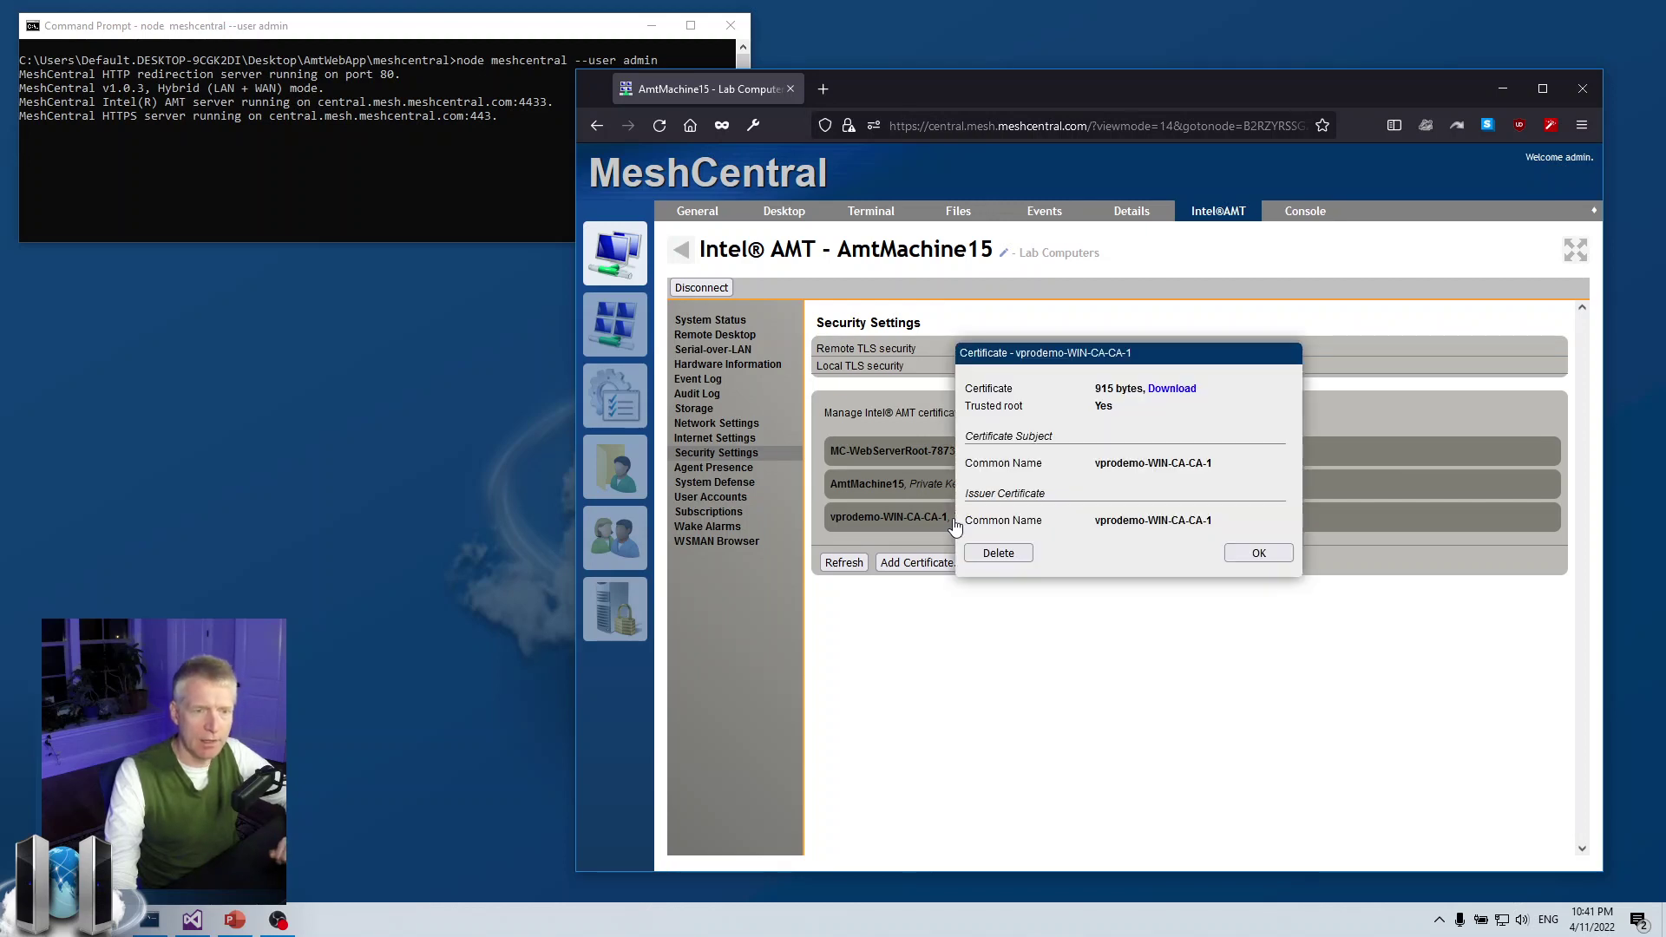
pyautogui.click(1003, 554)
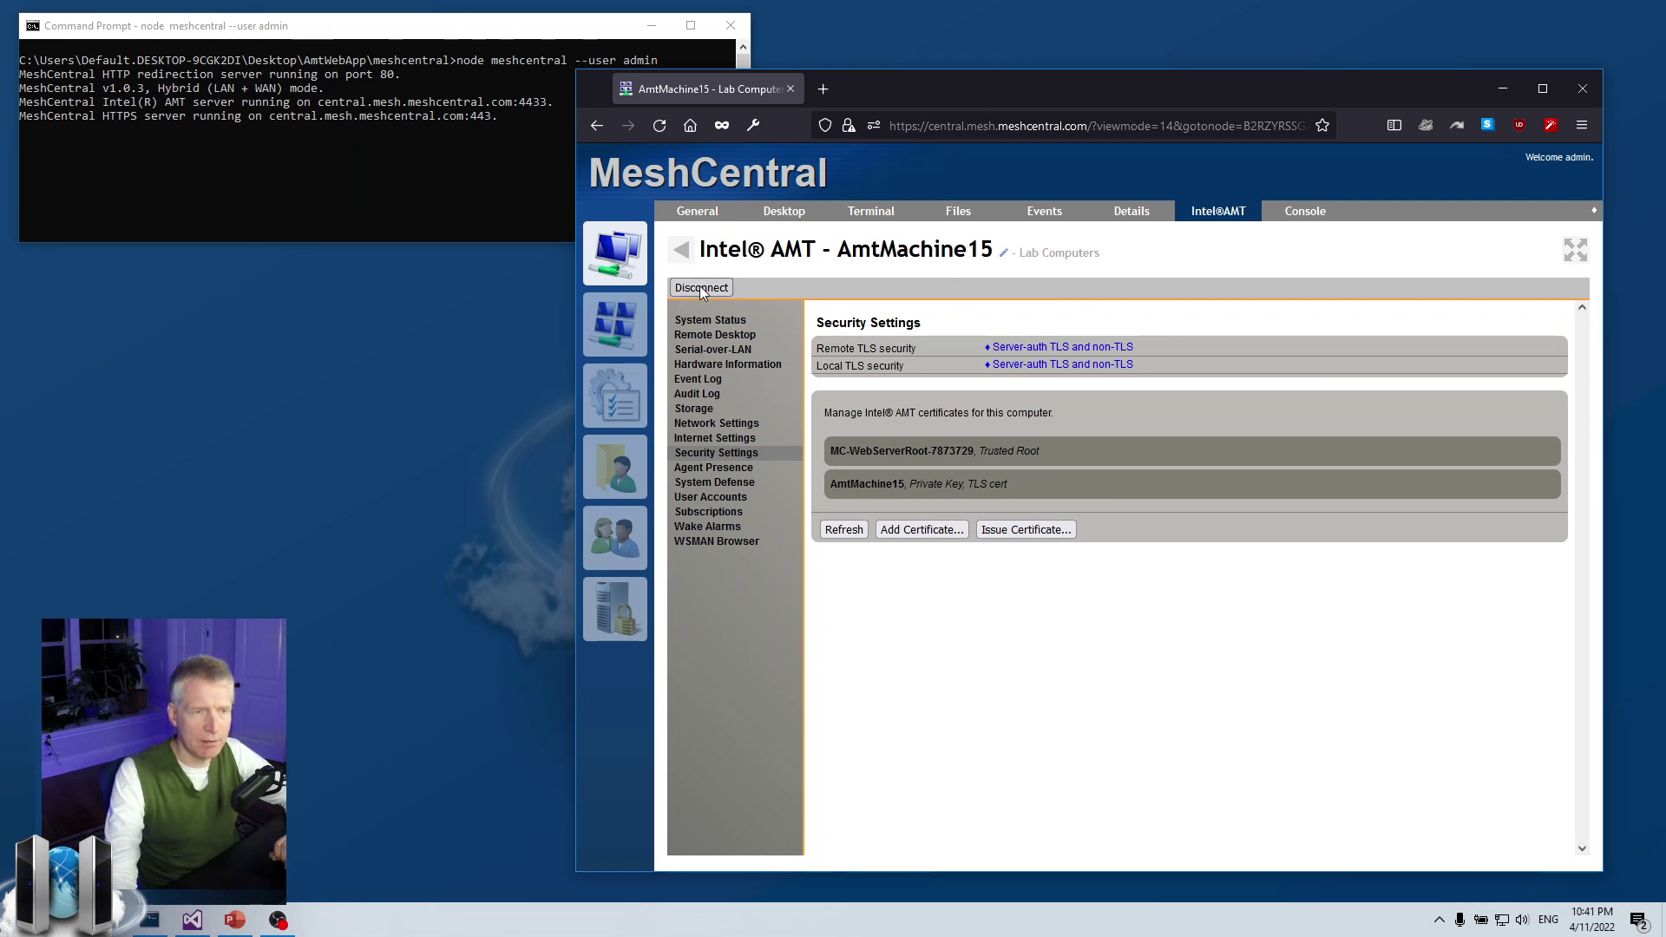
pyautogui.click(719, 425)
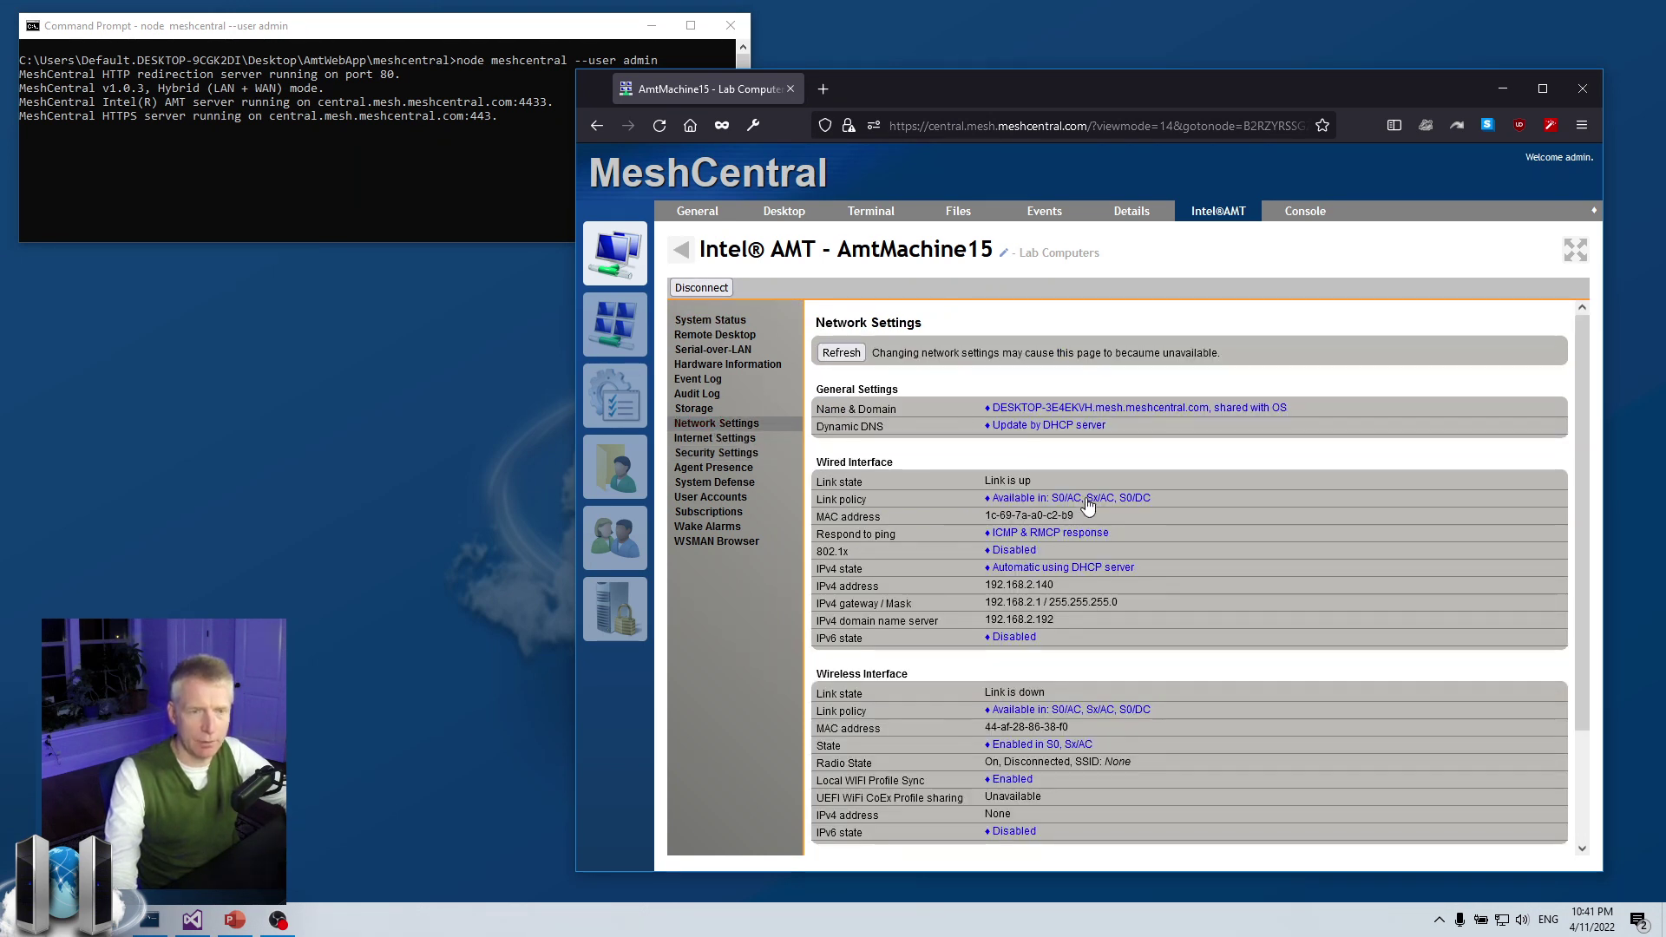
# - Run amtconfig in AmtMachine15's agent console to reapply the Intel AMT configuration
pyautogui.click(1297, 217)
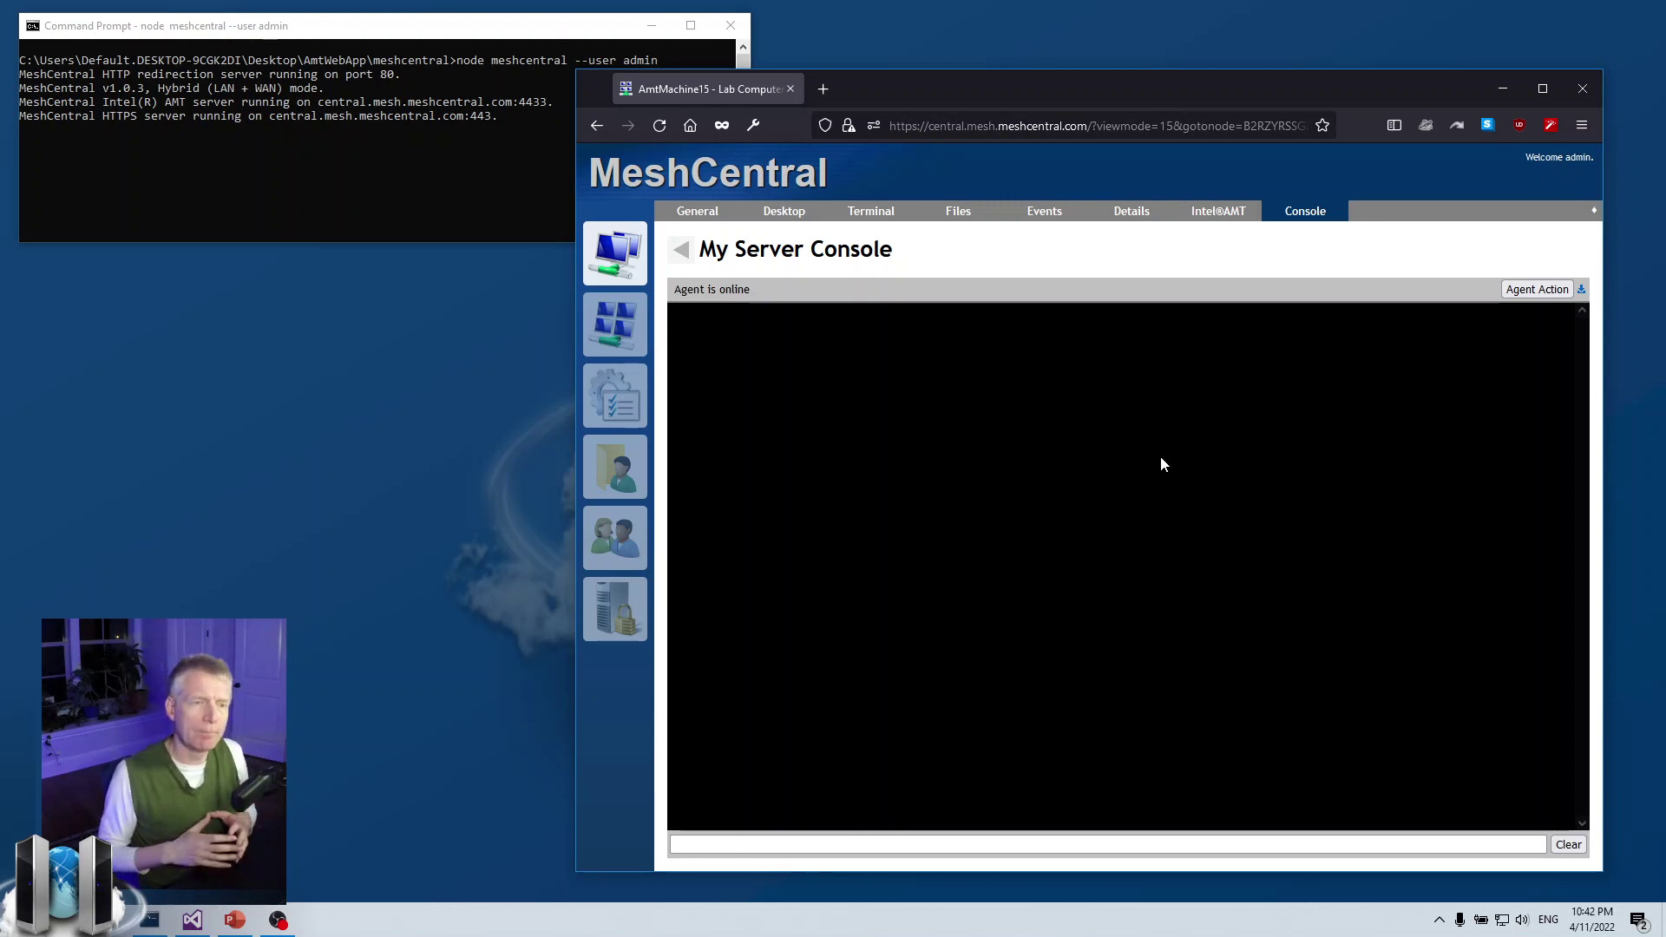
pyautogui.write('amt')
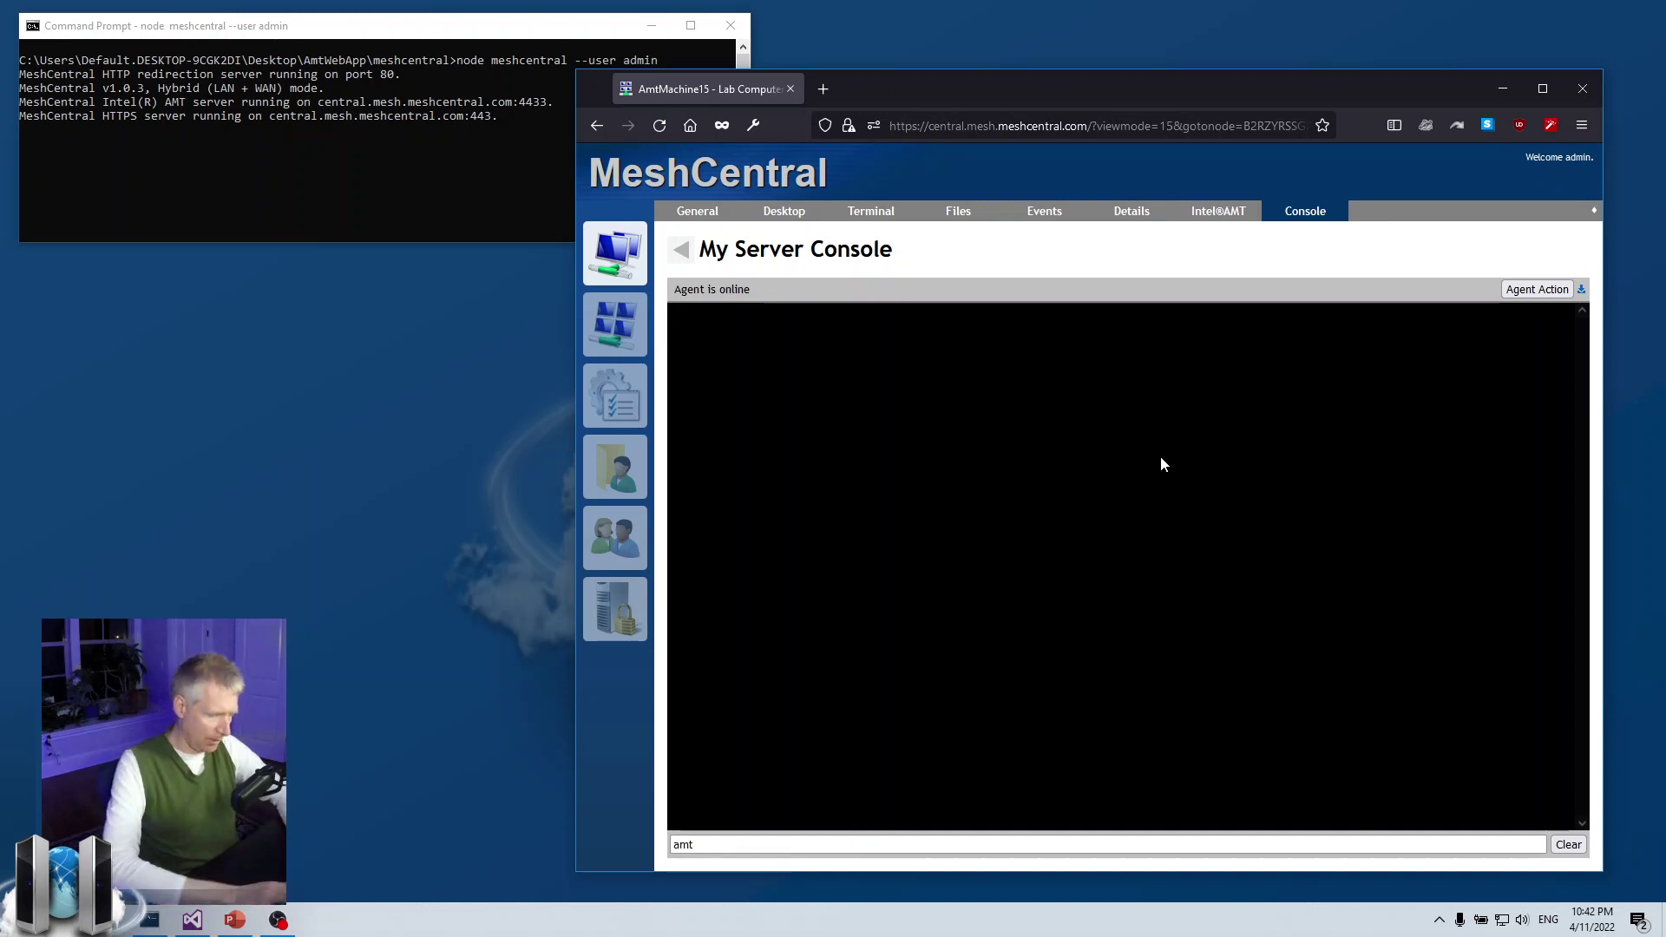
pyautogui.write('config')
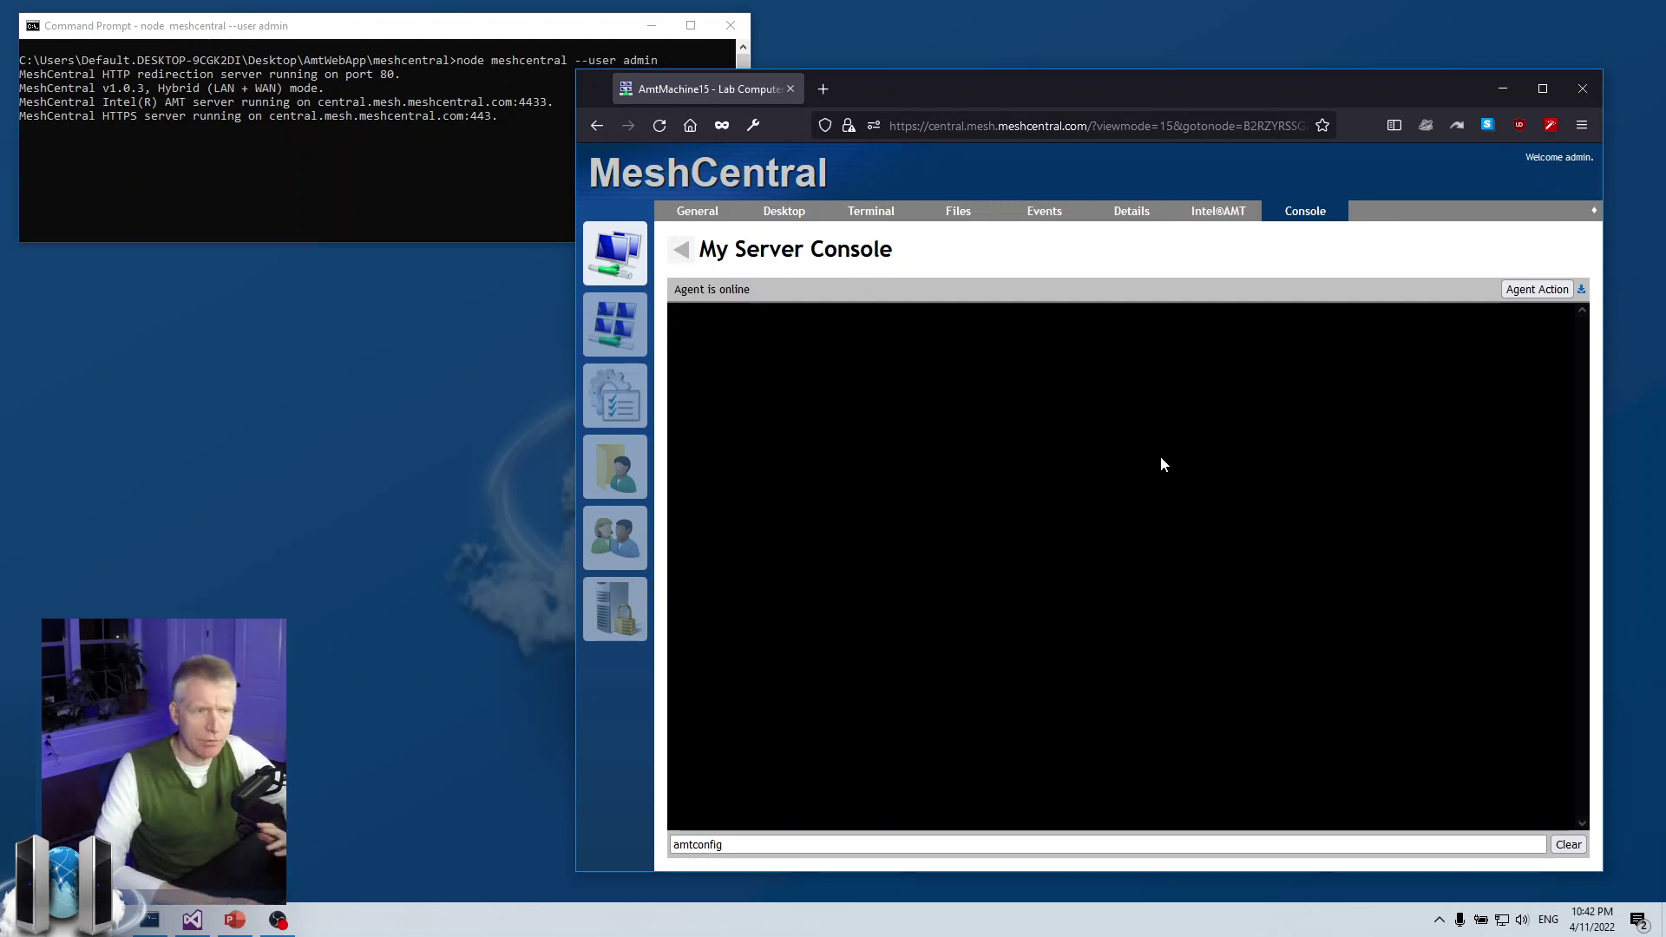
pyautogui.press('Return')
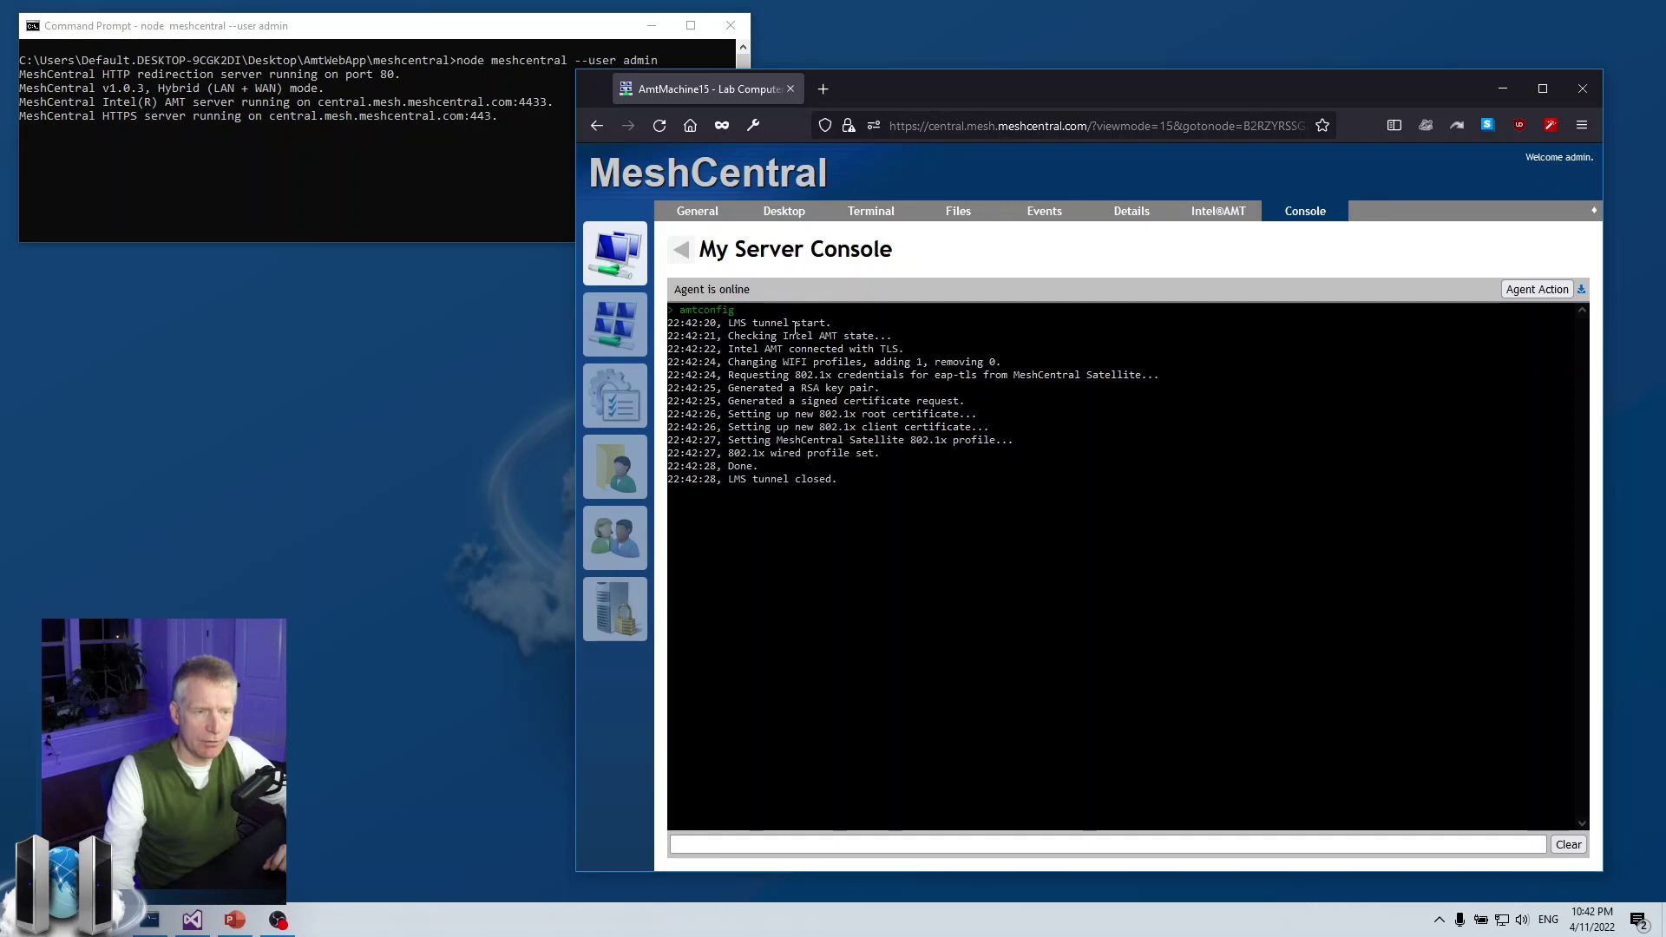
# - Highlight the amtconfig output lines on the TLS connection, the WIFI profile changes and the 802.1x credential request to MeshCentral Satellite
pyautogui.moveTo(756, 349); pyautogui.dragTo(915, 350)
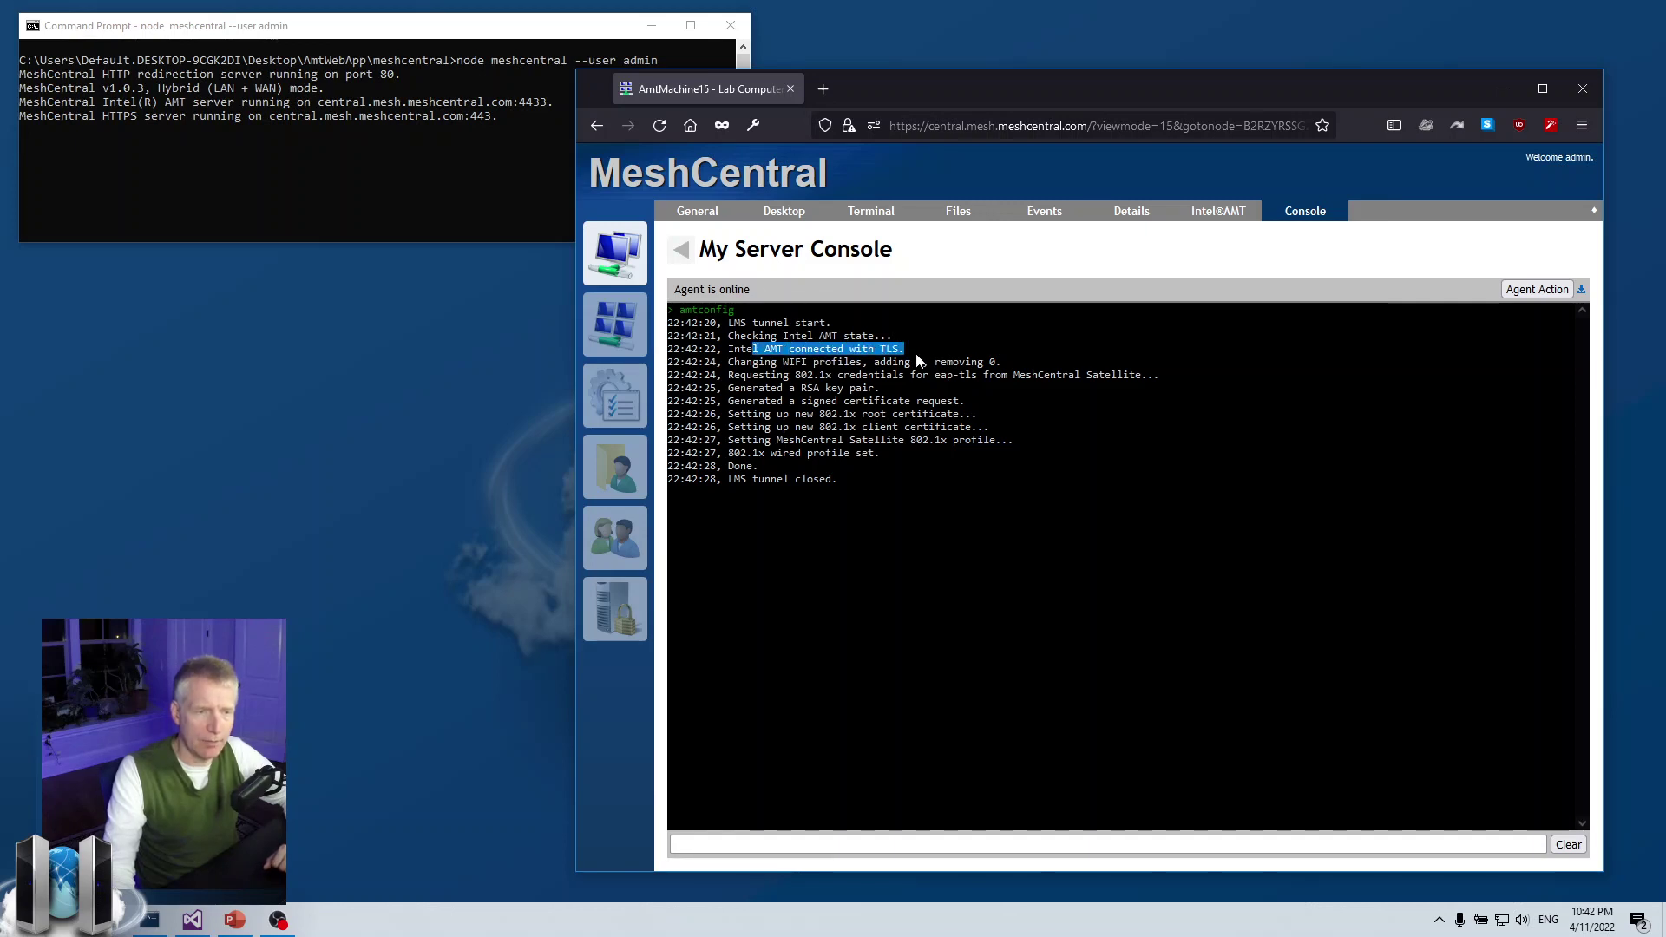
pyautogui.click(915, 350)
pyautogui.moveTo(730, 362); pyautogui.dragTo(997, 363)
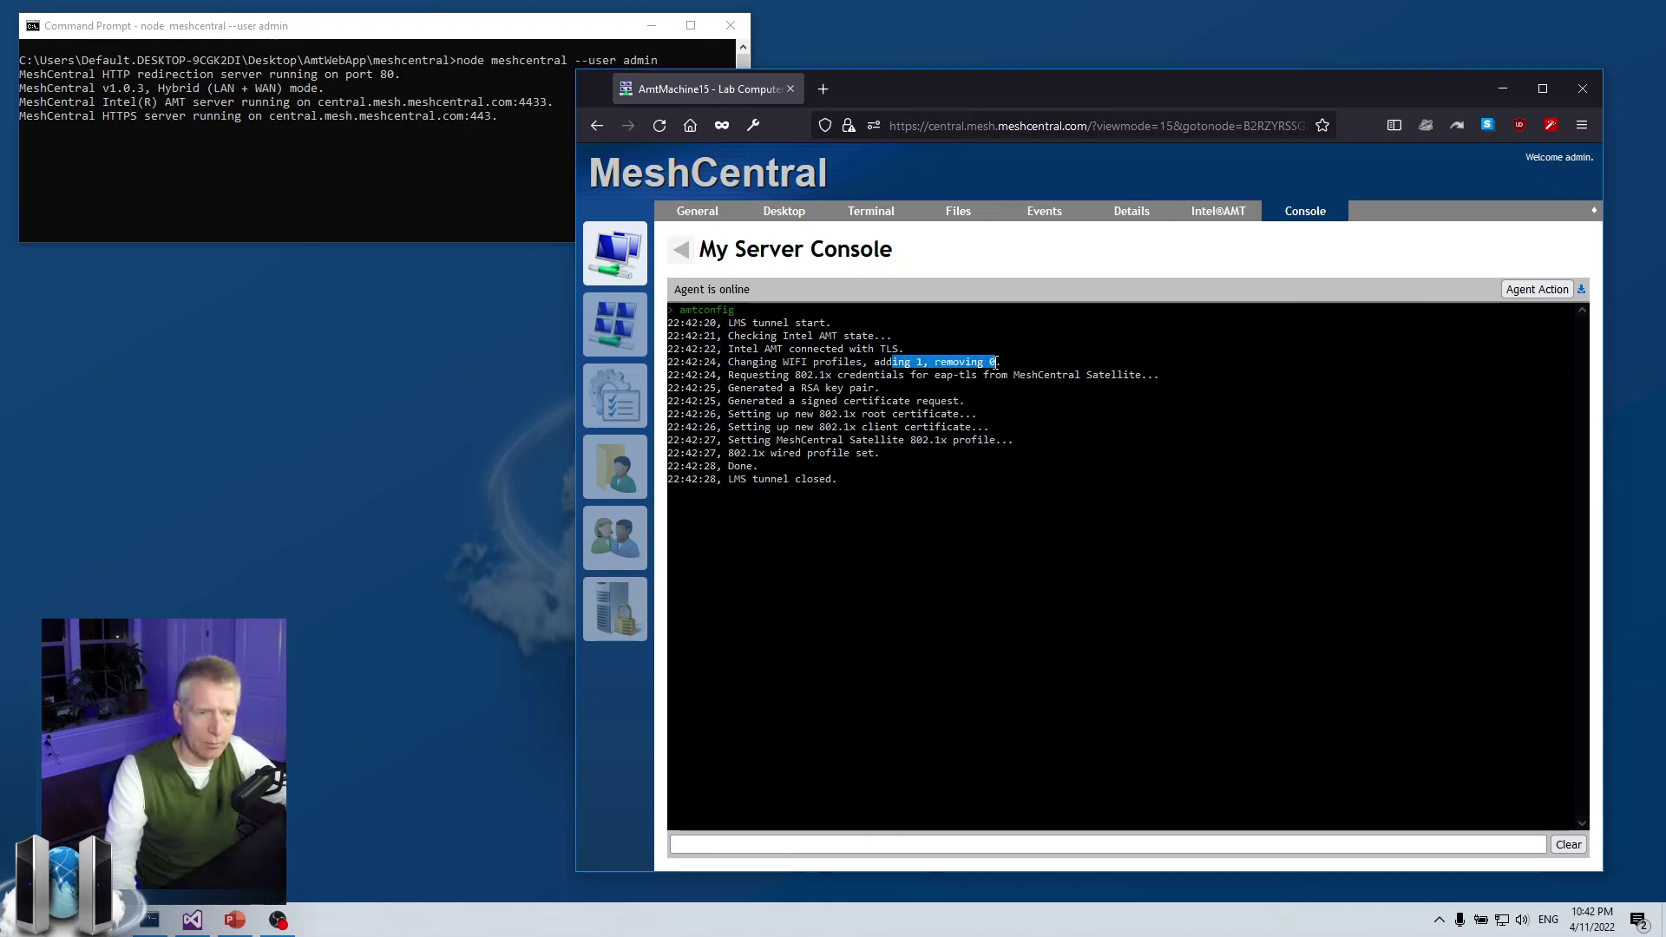
pyautogui.click(998, 363)
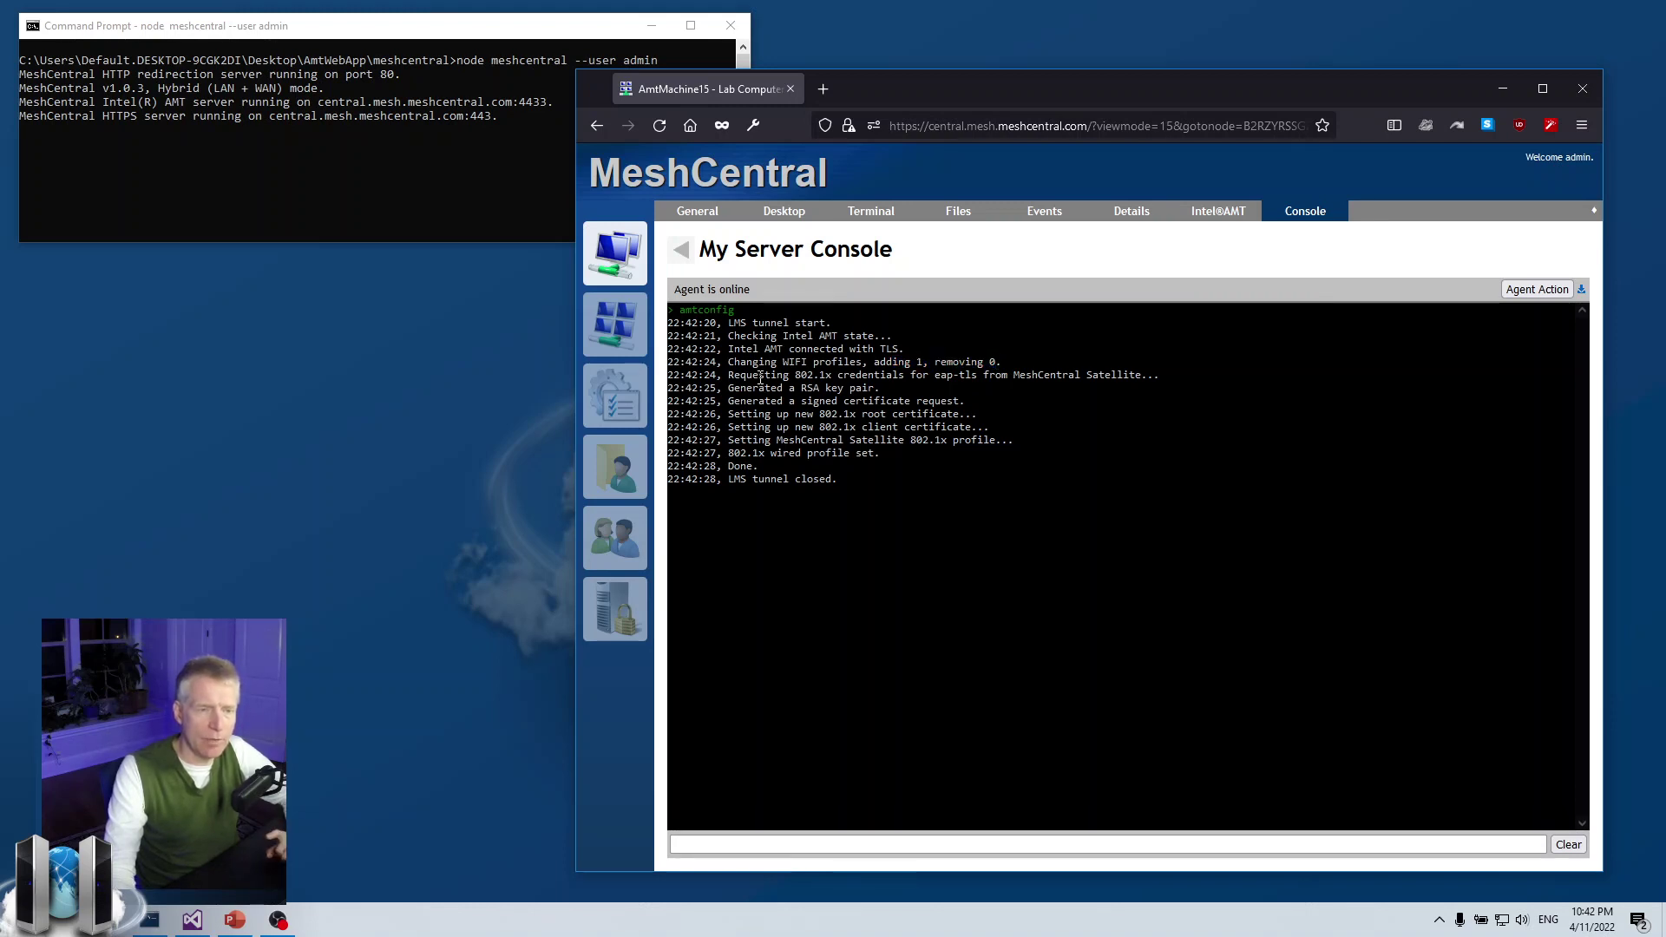
pyautogui.moveTo(759, 376); pyautogui.dragTo(1135, 373)
pyautogui.click(985, 383)
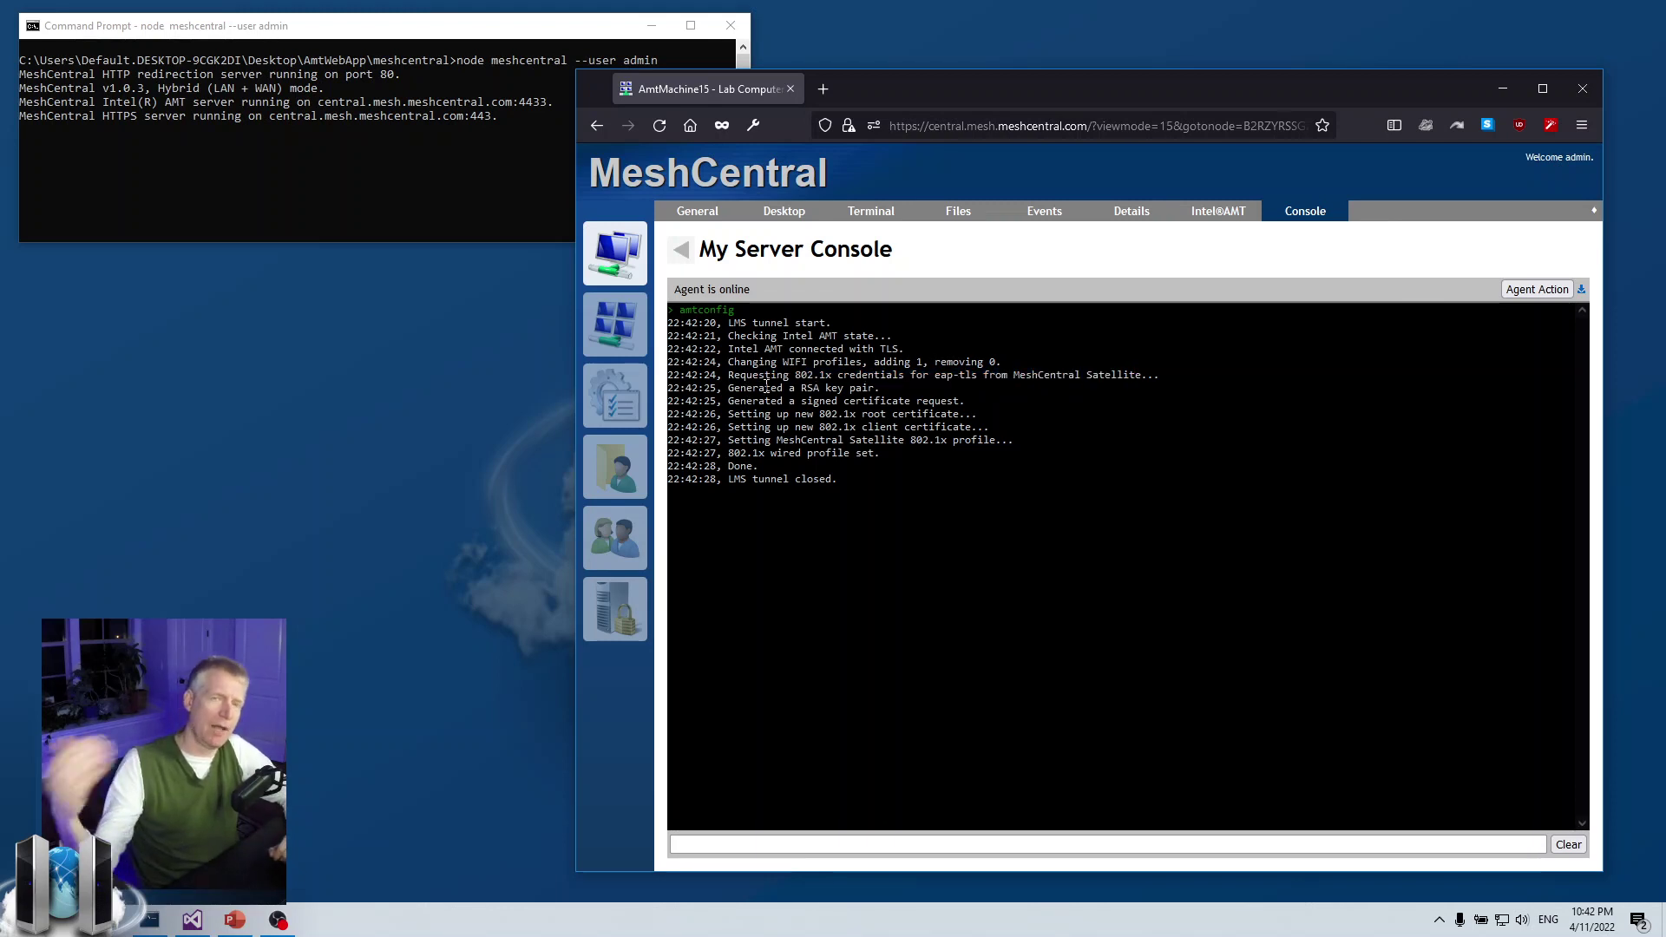
# - Highlight the output lines about generating the RSA key pair and the signed certificate request
pyautogui.moveTo(770, 388); pyautogui.dragTo(881, 390)
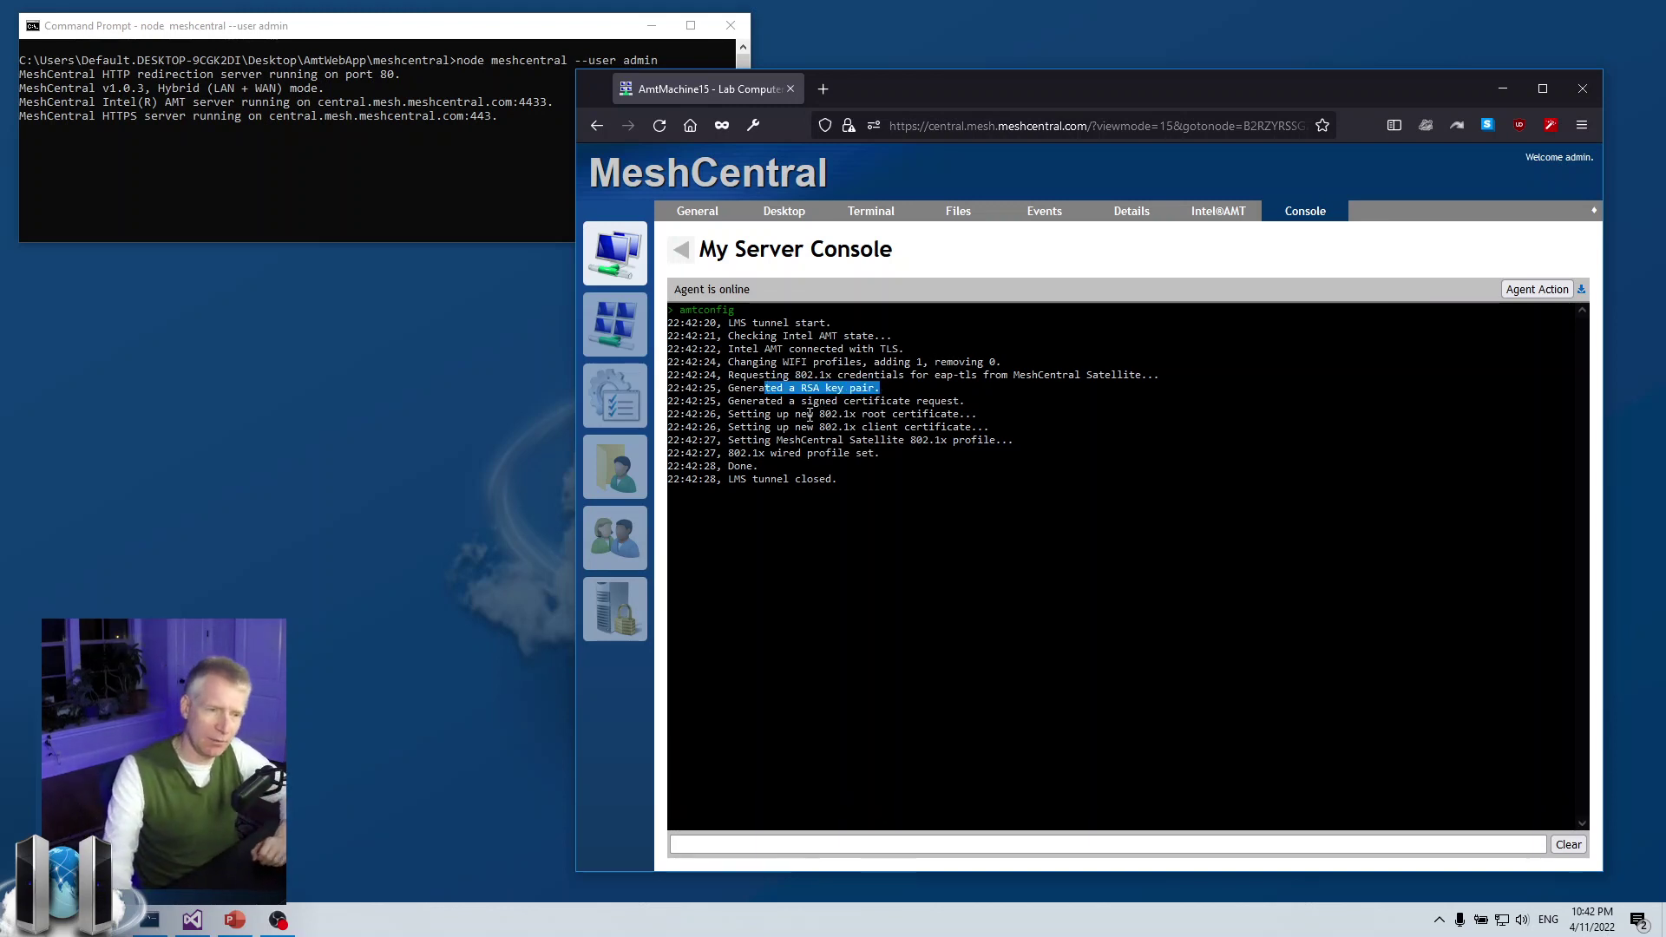
pyautogui.click(742, 402)
pyautogui.moveTo(742, 402); pyautogui.dragTo(935, 400)
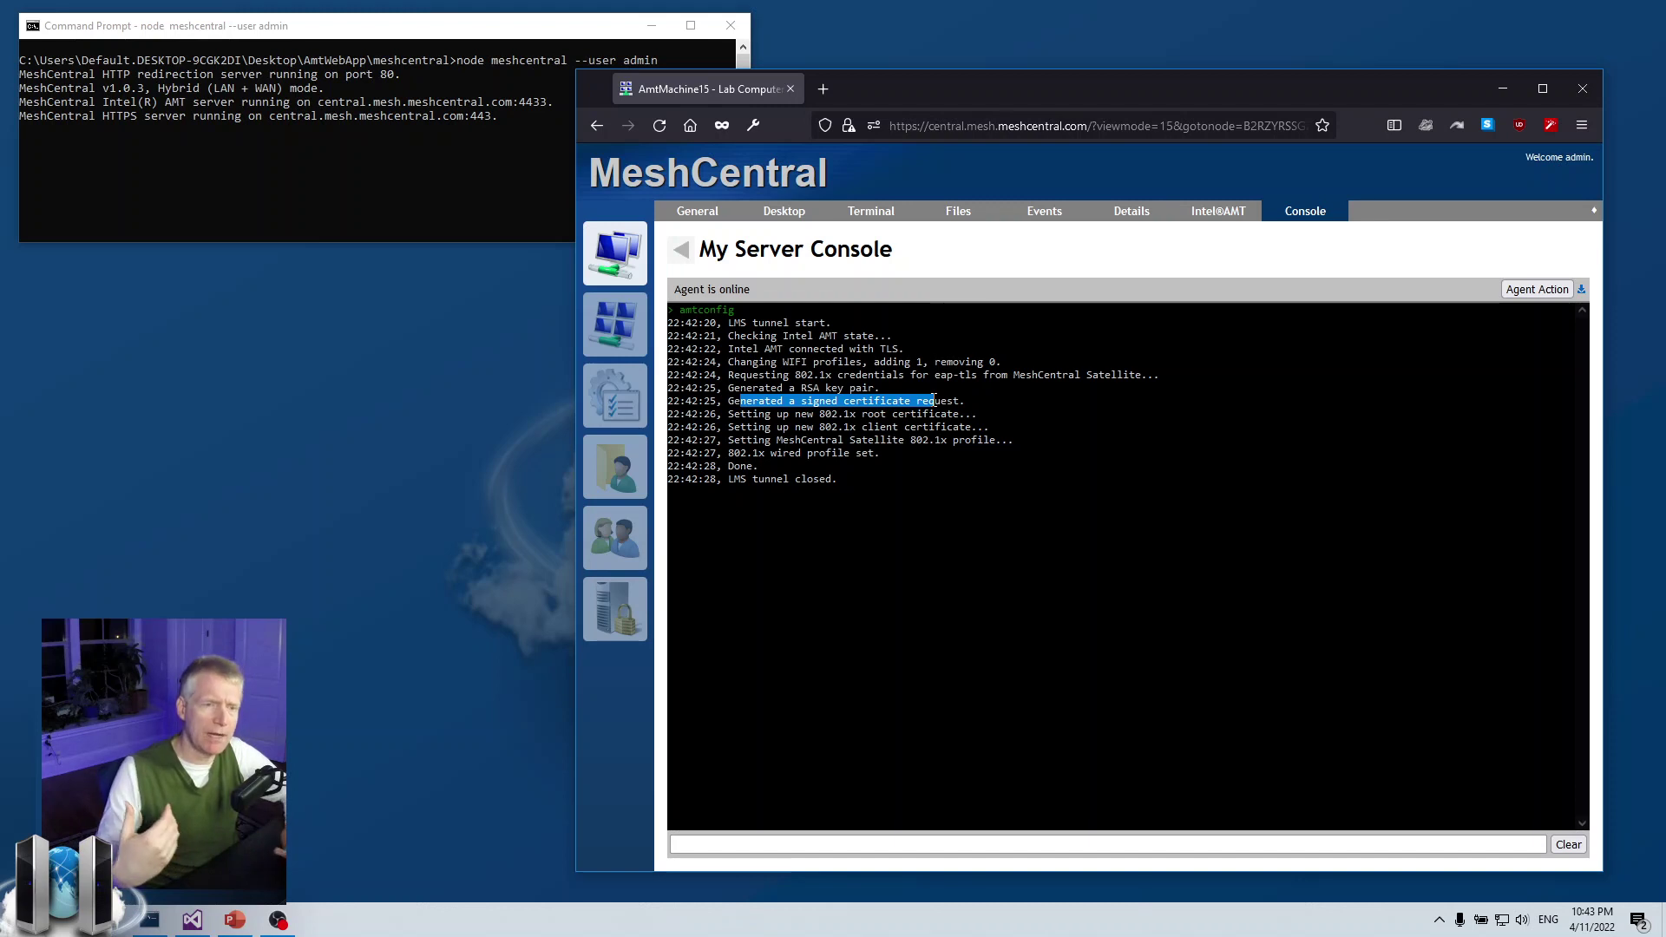
pyautogui.click(794, 402)
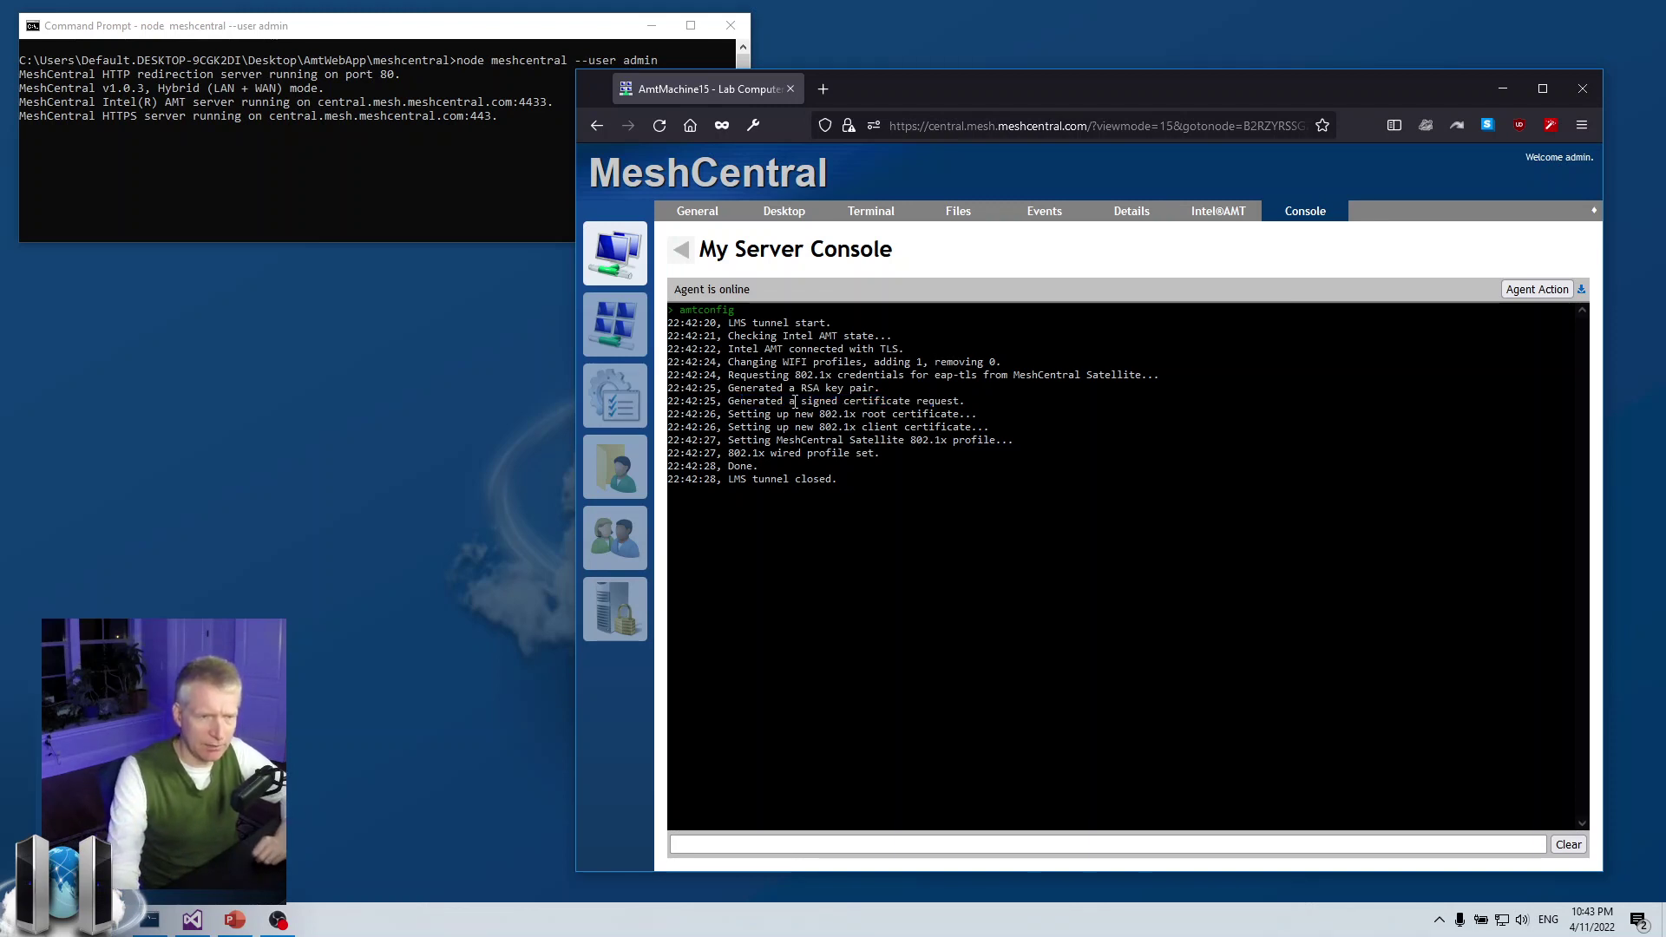
pyautogui.moveTo(753, 403); pyautogui.dragTo(911, 401)
pyautogui.click(910, 401)
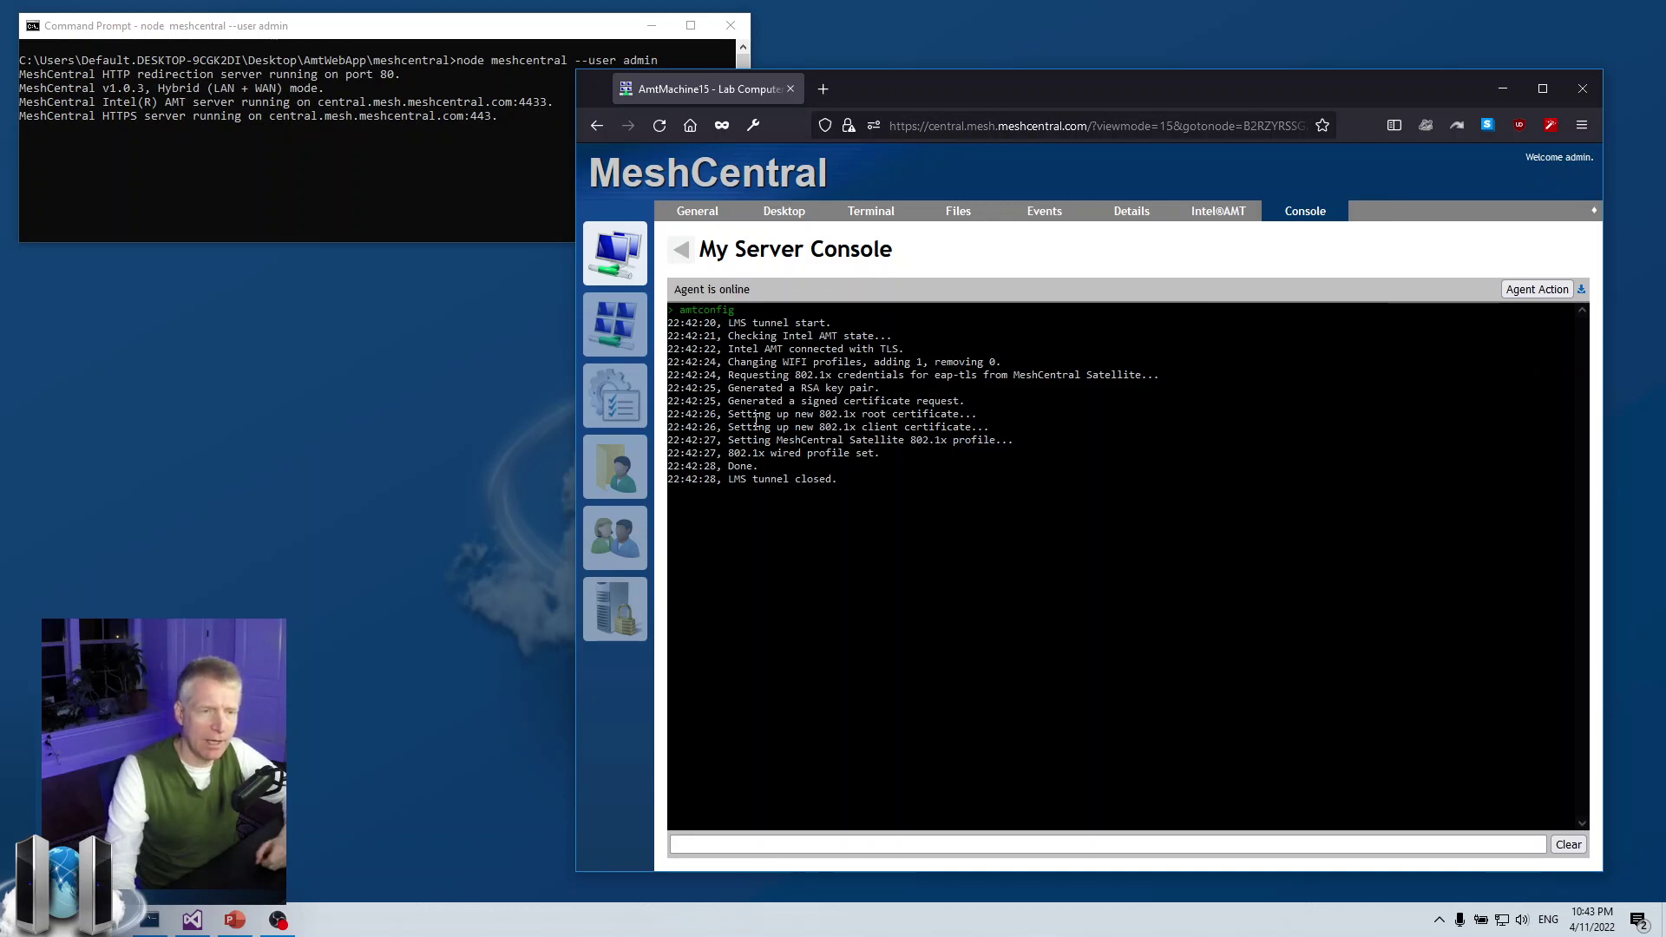
# - Highlight the output lines on setting up the 802.1x root and client certificates, relating them to the key pair and certificate request
pyautogui.moveTo(739, 414); pyautogui.dragTo(958, 415)
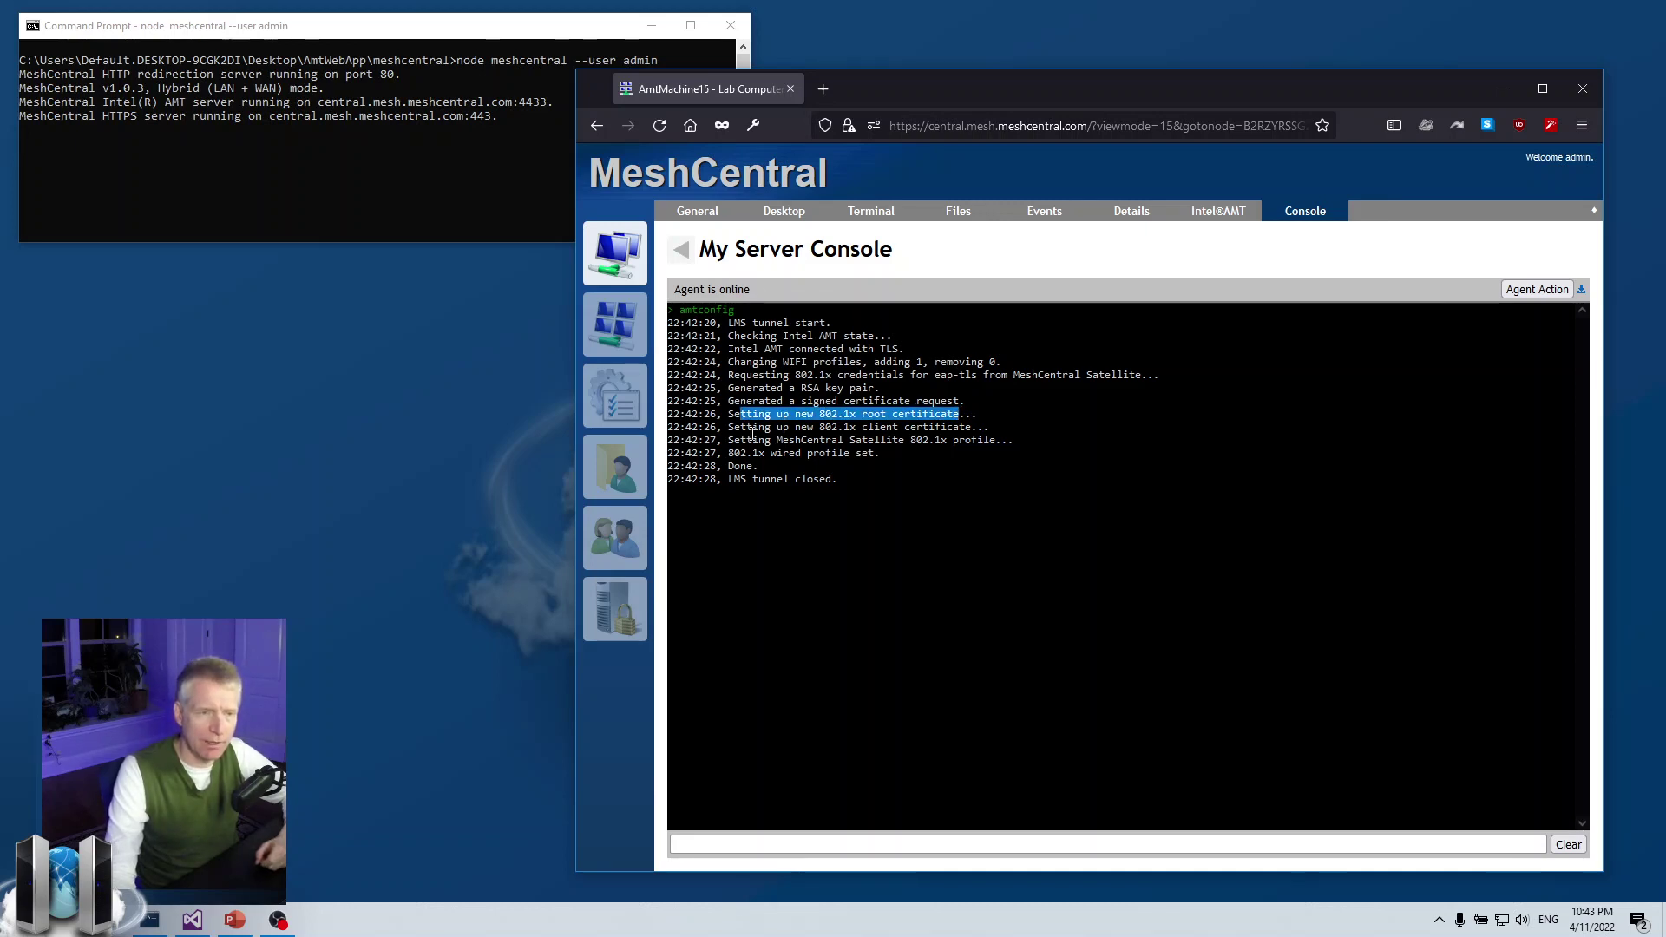
pyautogui.moveTo(758, 428); pyautogui.dragTo(962, 429)
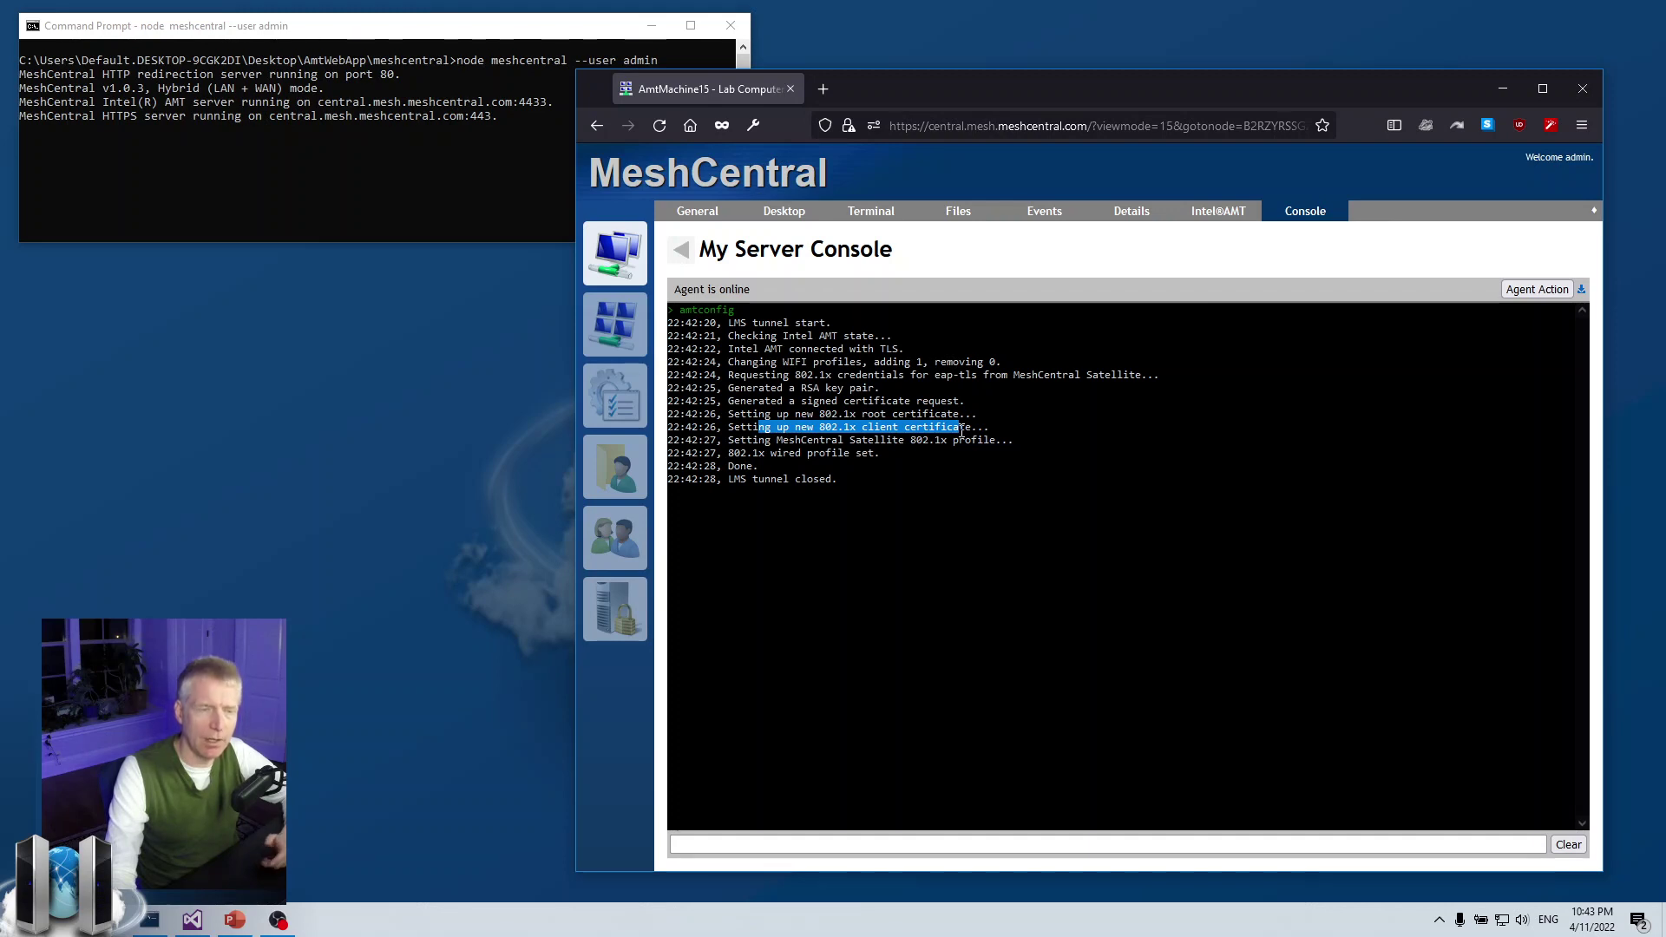
pyautogui.moveTo(789, 415); pyautogui.dragTo(977, 417)
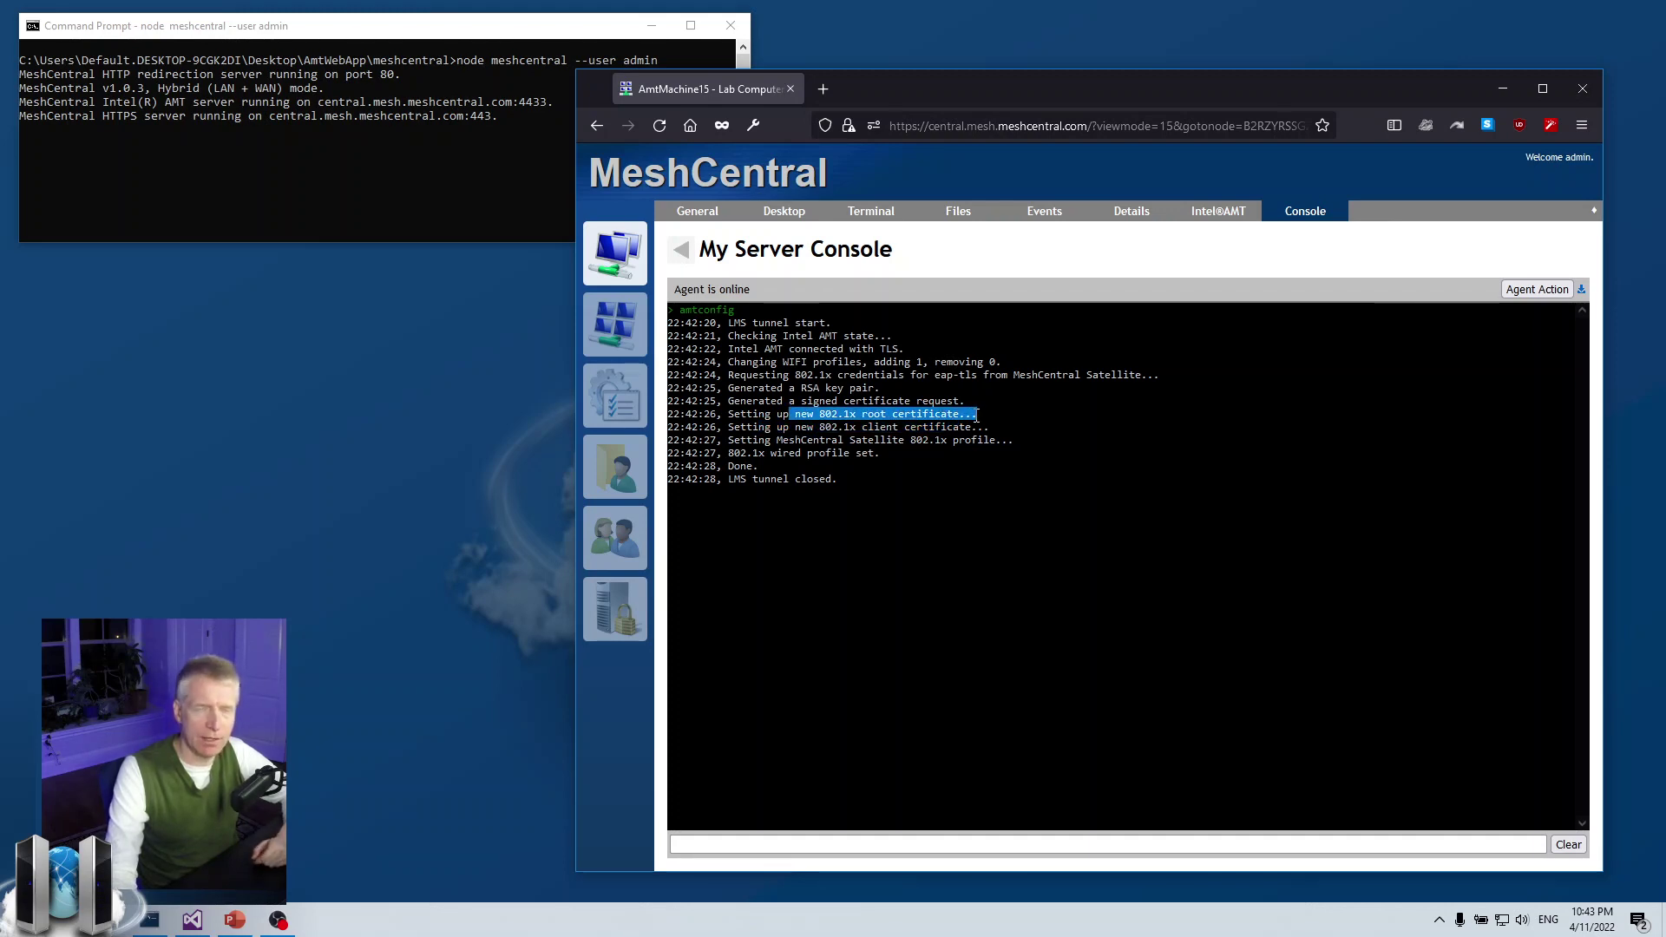
pyautogui.moveTo(790, 428); pyautogui.dragTo(1022, 431)
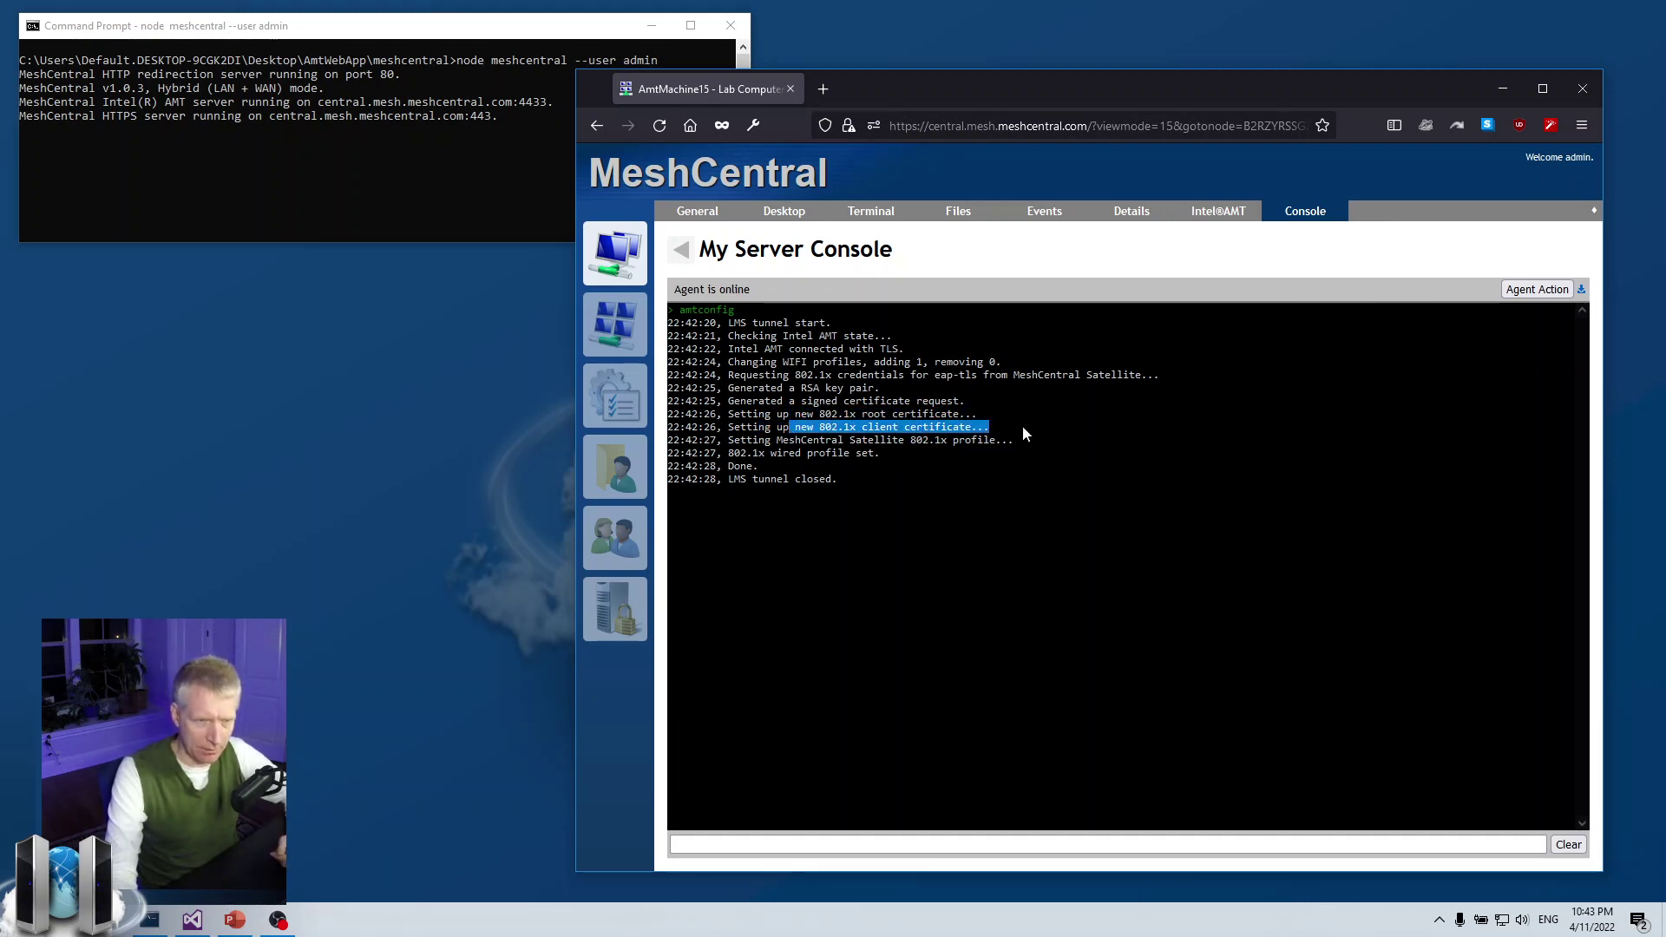
pyautogui.click(1039, 425)
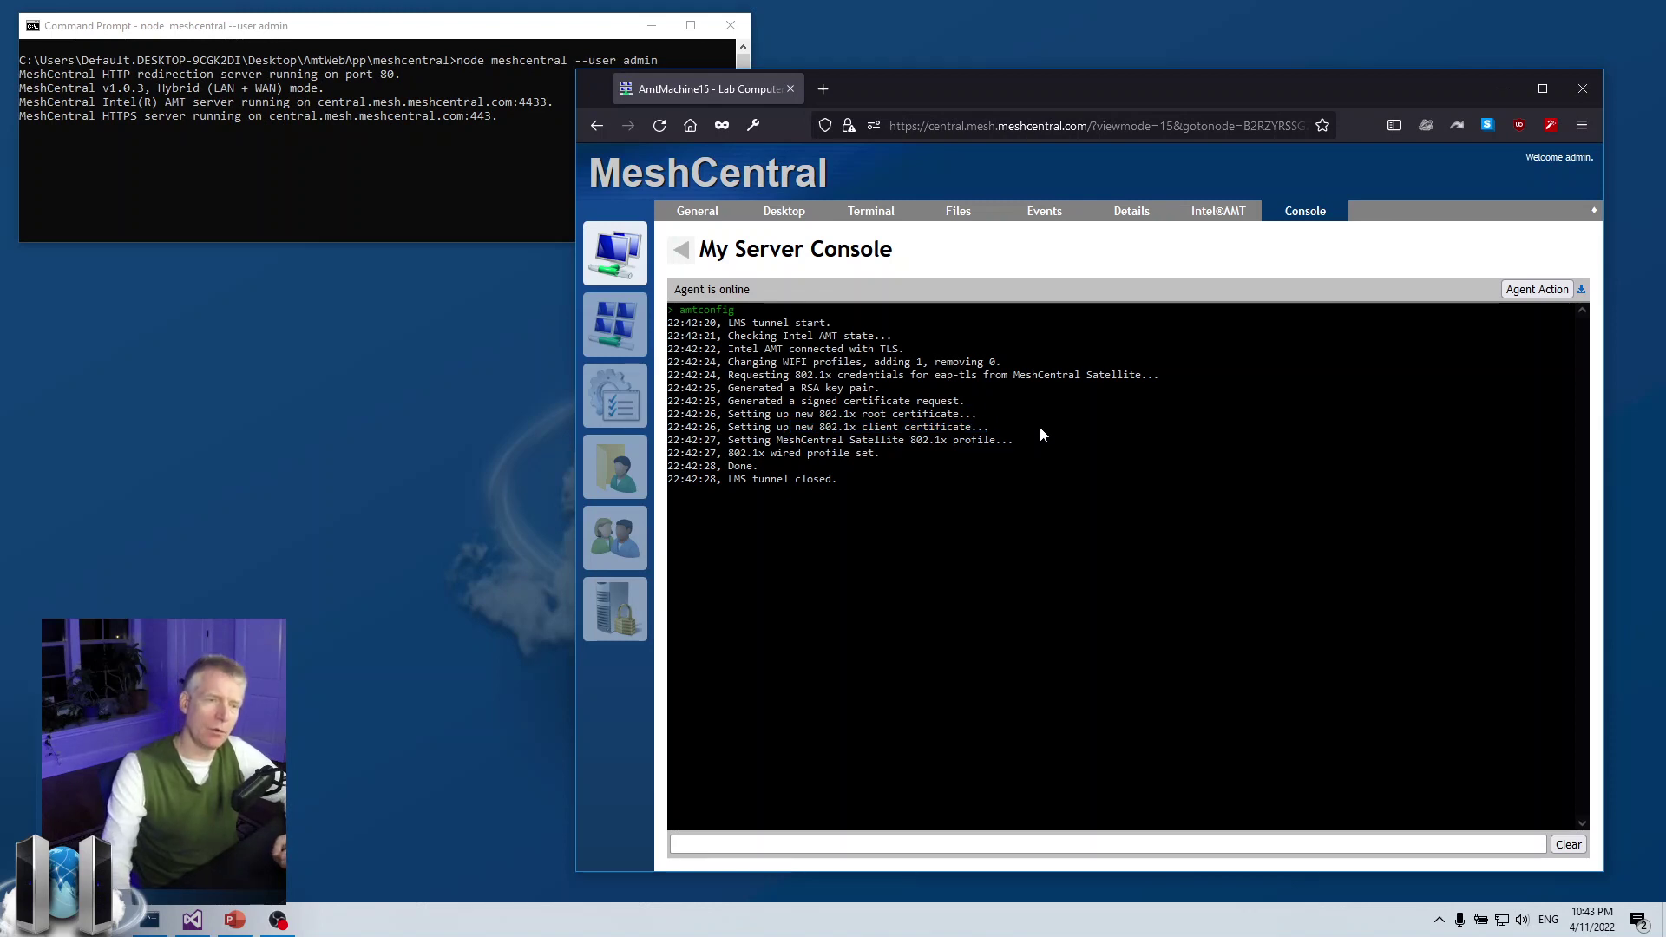
pyautogui.moveTo(790, 389); pyautogui.dragTo(958, 404)
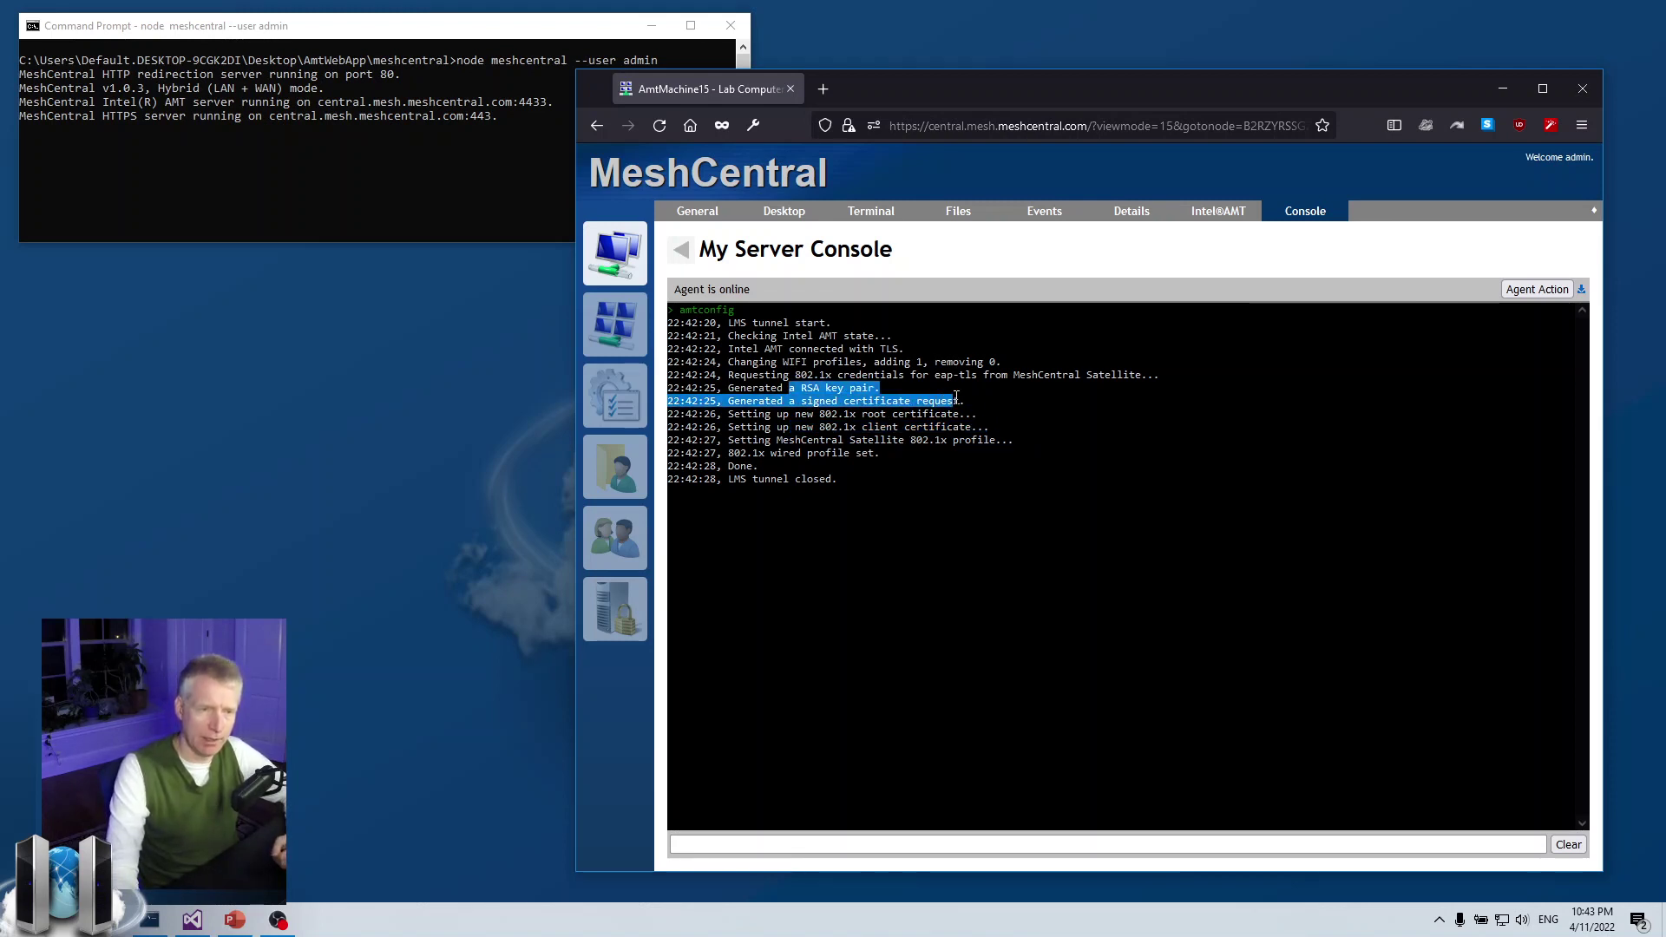
pyautogui.click(887, 431)
pyautogui.moveTo(799, 426); pyautogui.dragTo(945, 427)
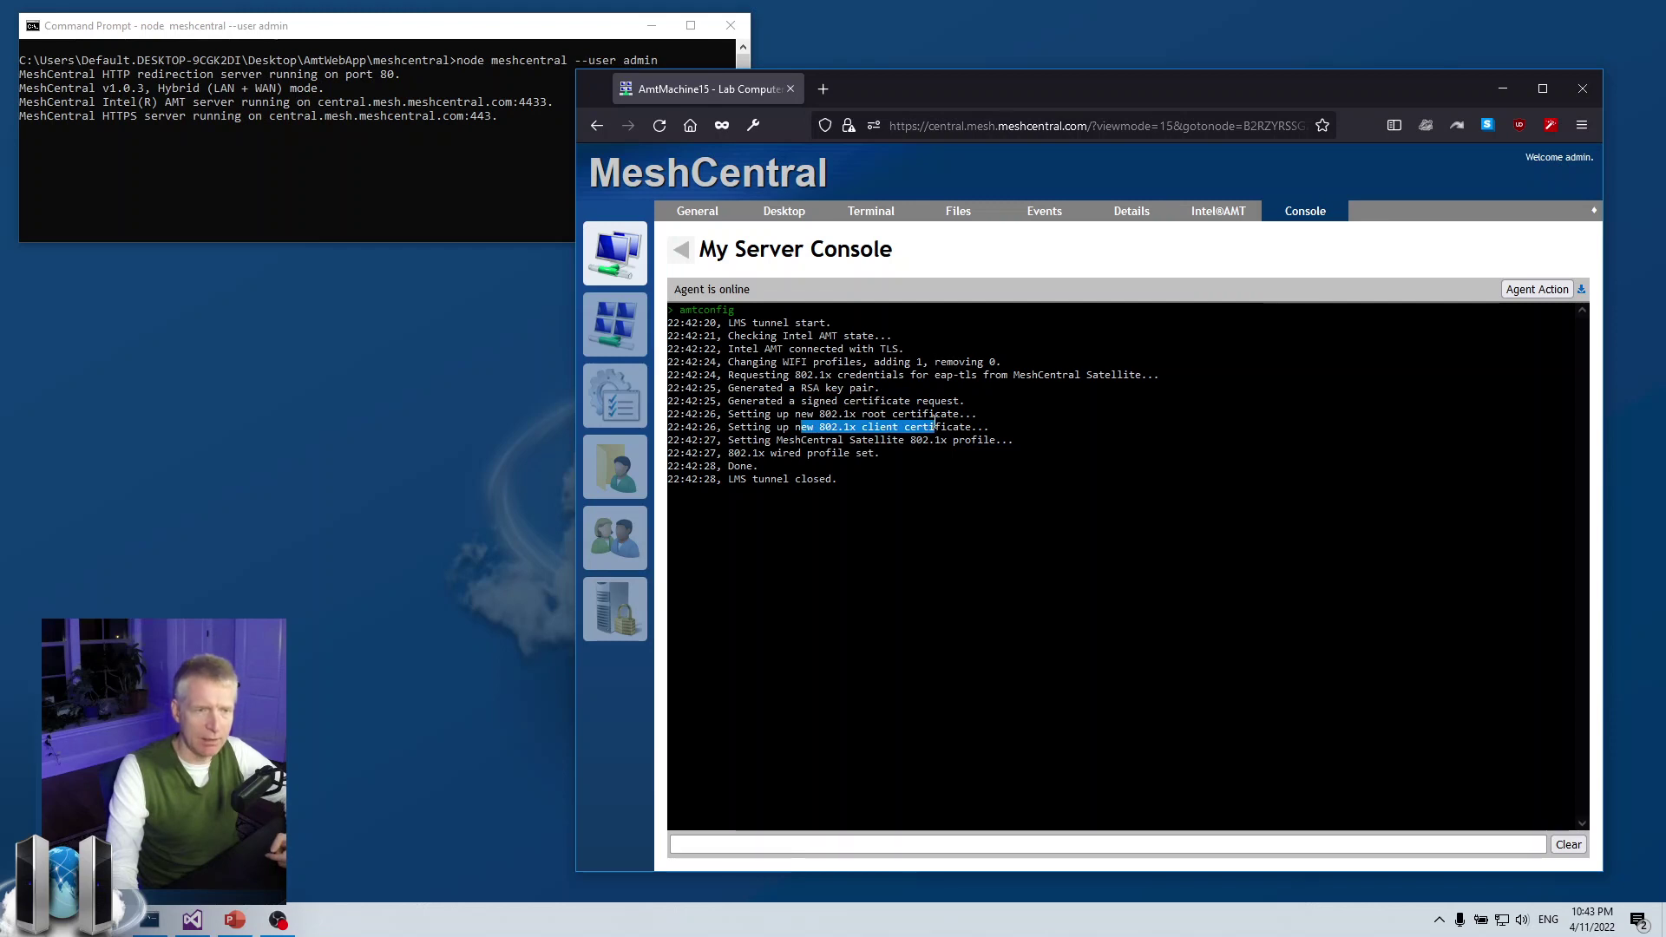
pyautogui.click(978, 431)
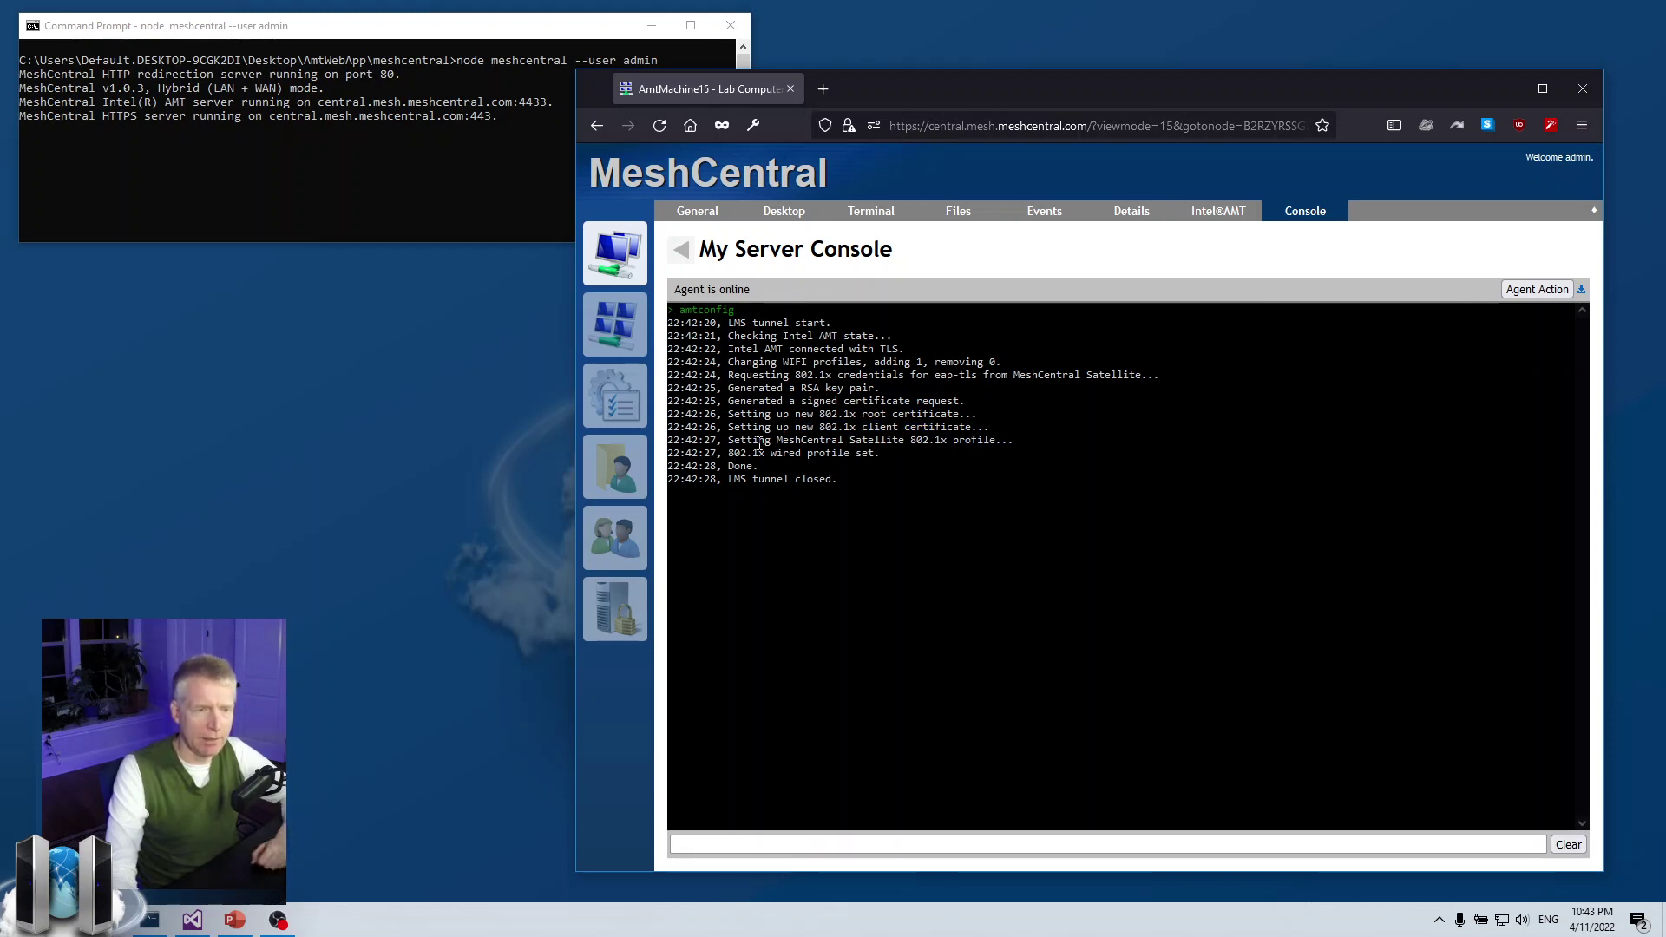
# - Highlight the output lines about setting the MeshCentral Satellite 802.1x profile and the wired profile
pyautogui.moveTo(754, 440); pyautogui.dragTo(1012, 435)
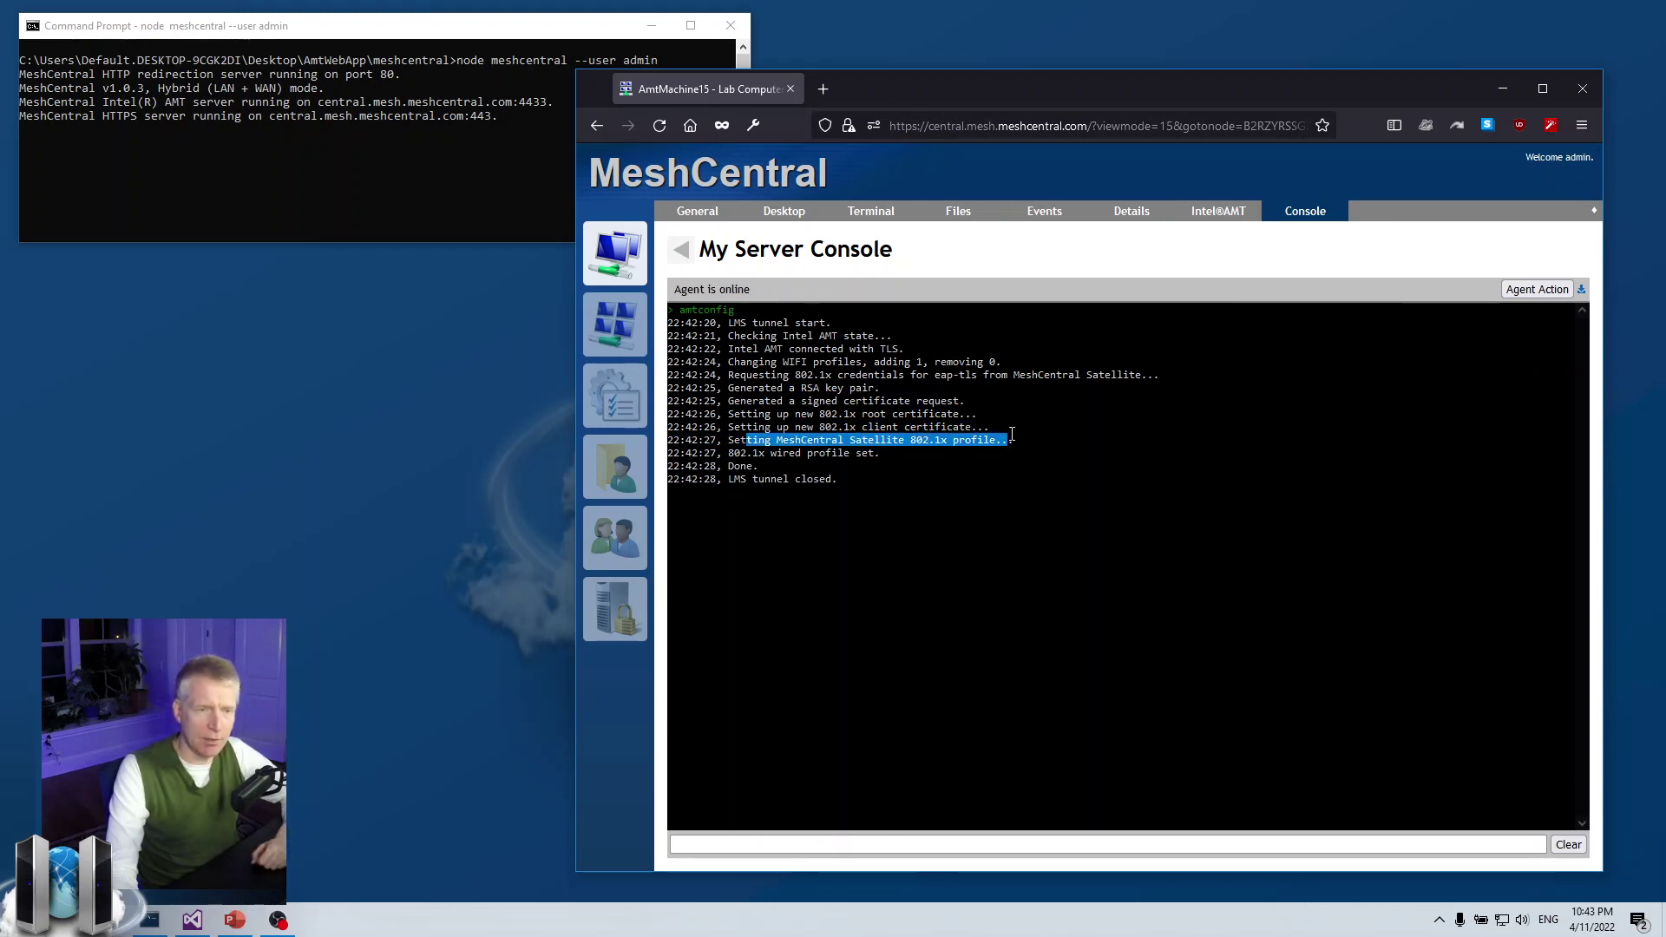
pyautogui.click(1012, 435)
pyautogui.moveTo(796, 455); pyautogui.dragTo(843, 455)
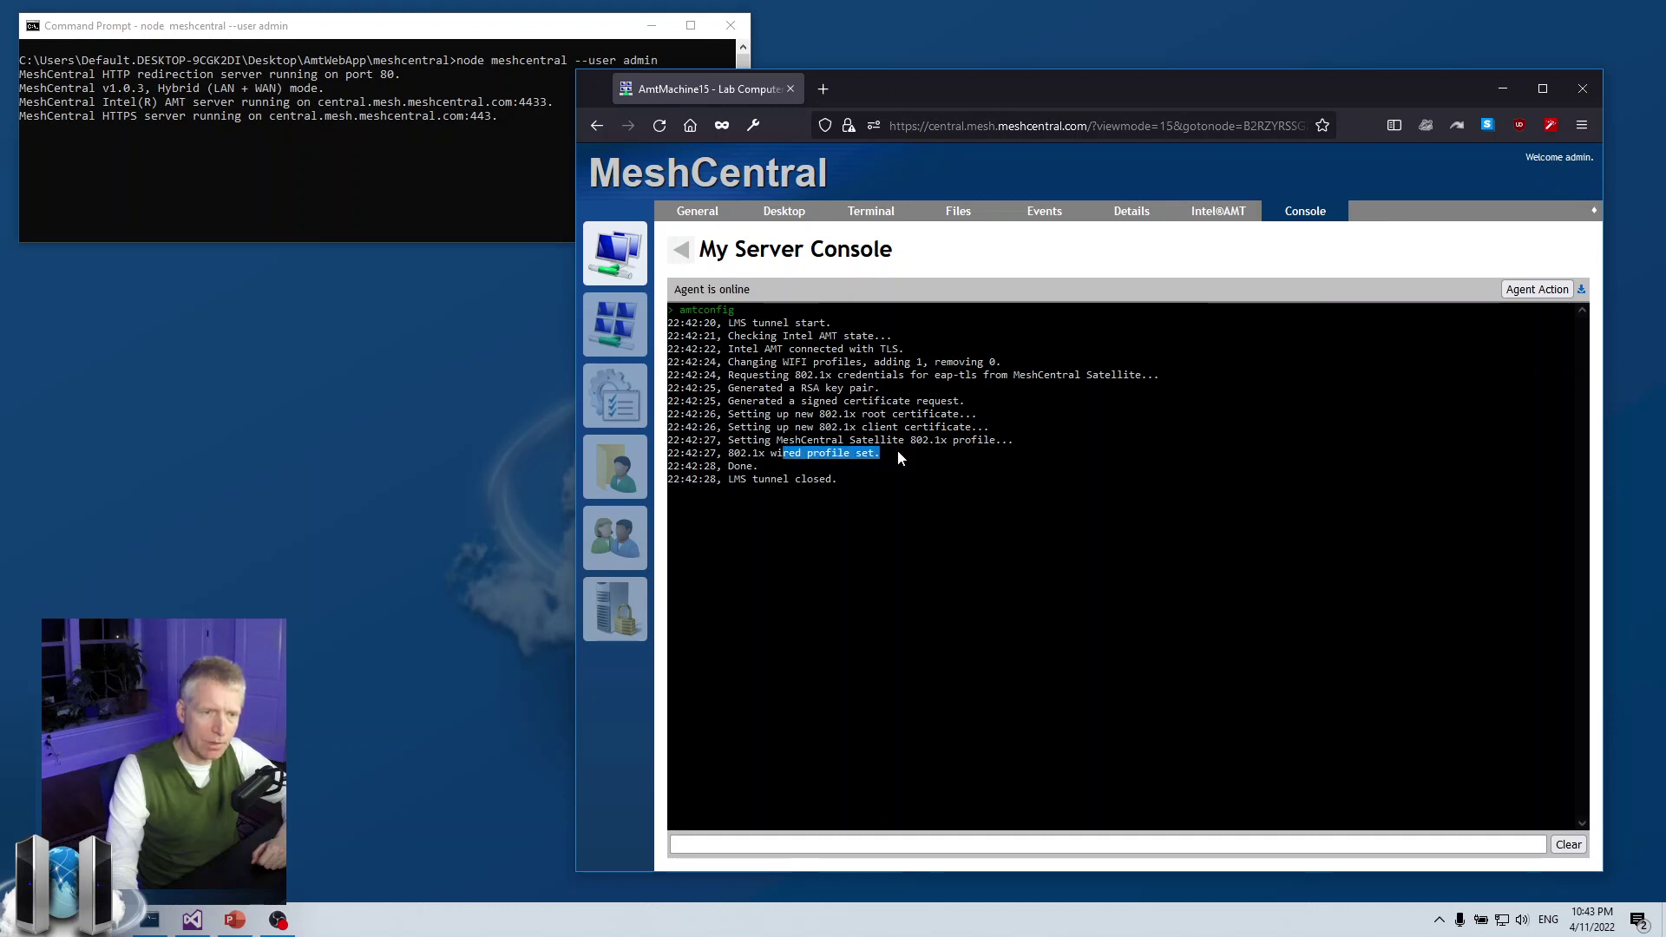
pyautogui.click(897, 453)
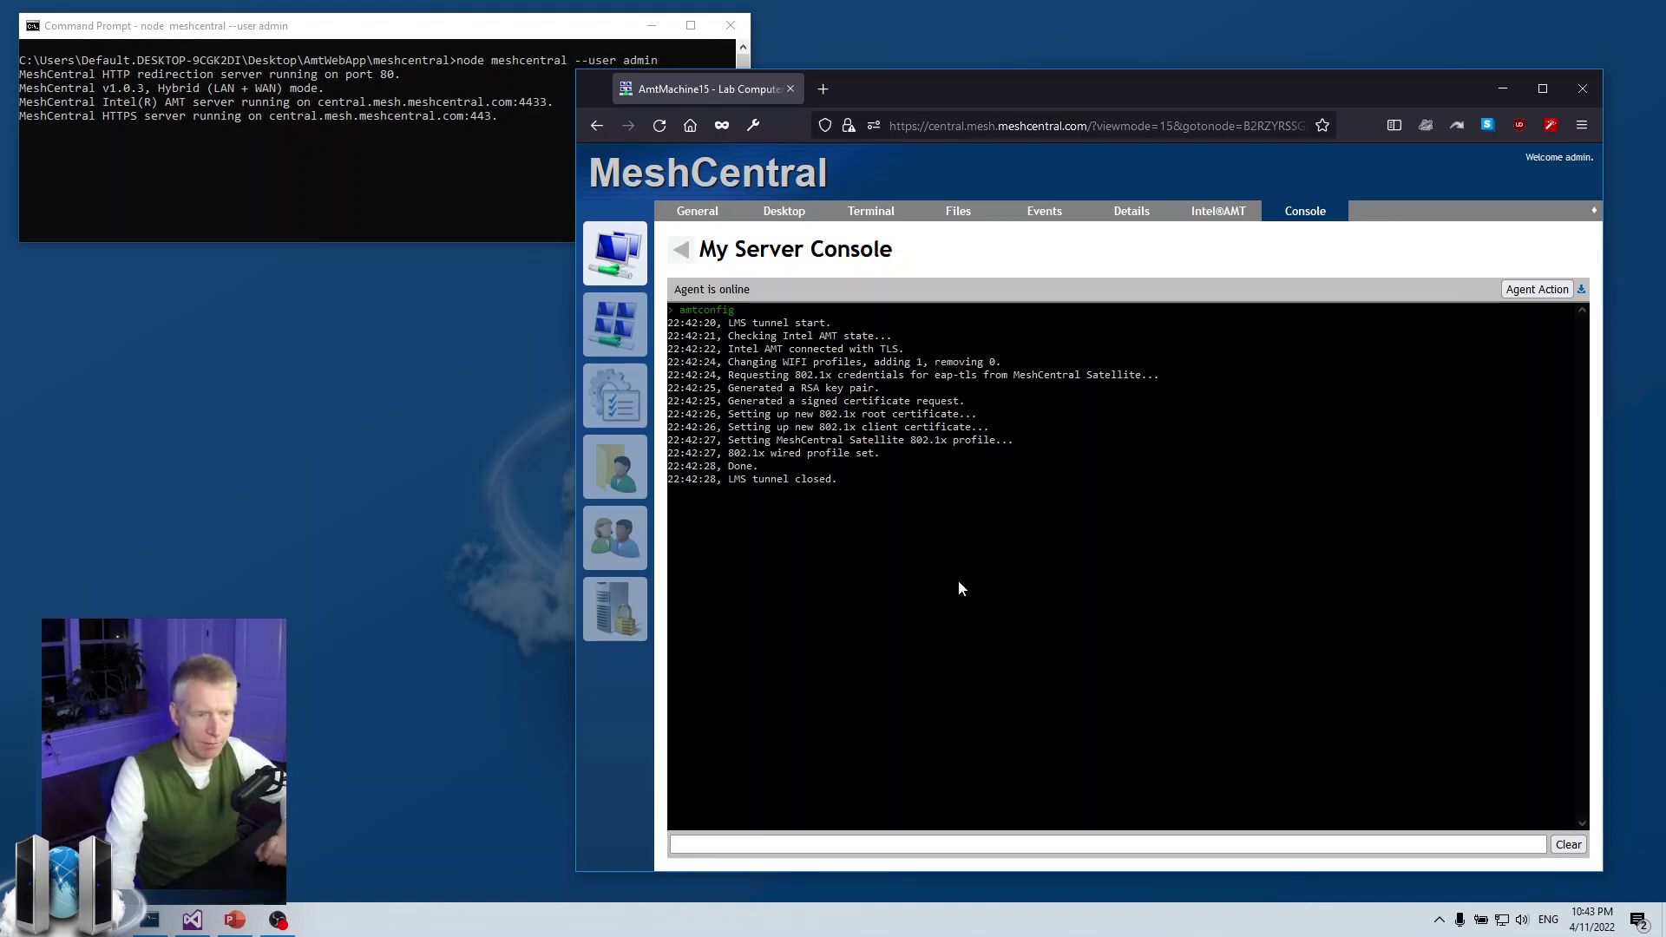
# - Run amtconfig again in the agent console and return to AmtMachine15's Intel AMT network settings
pyautogui.write('amtconfig')
pyautogui.press('Return')
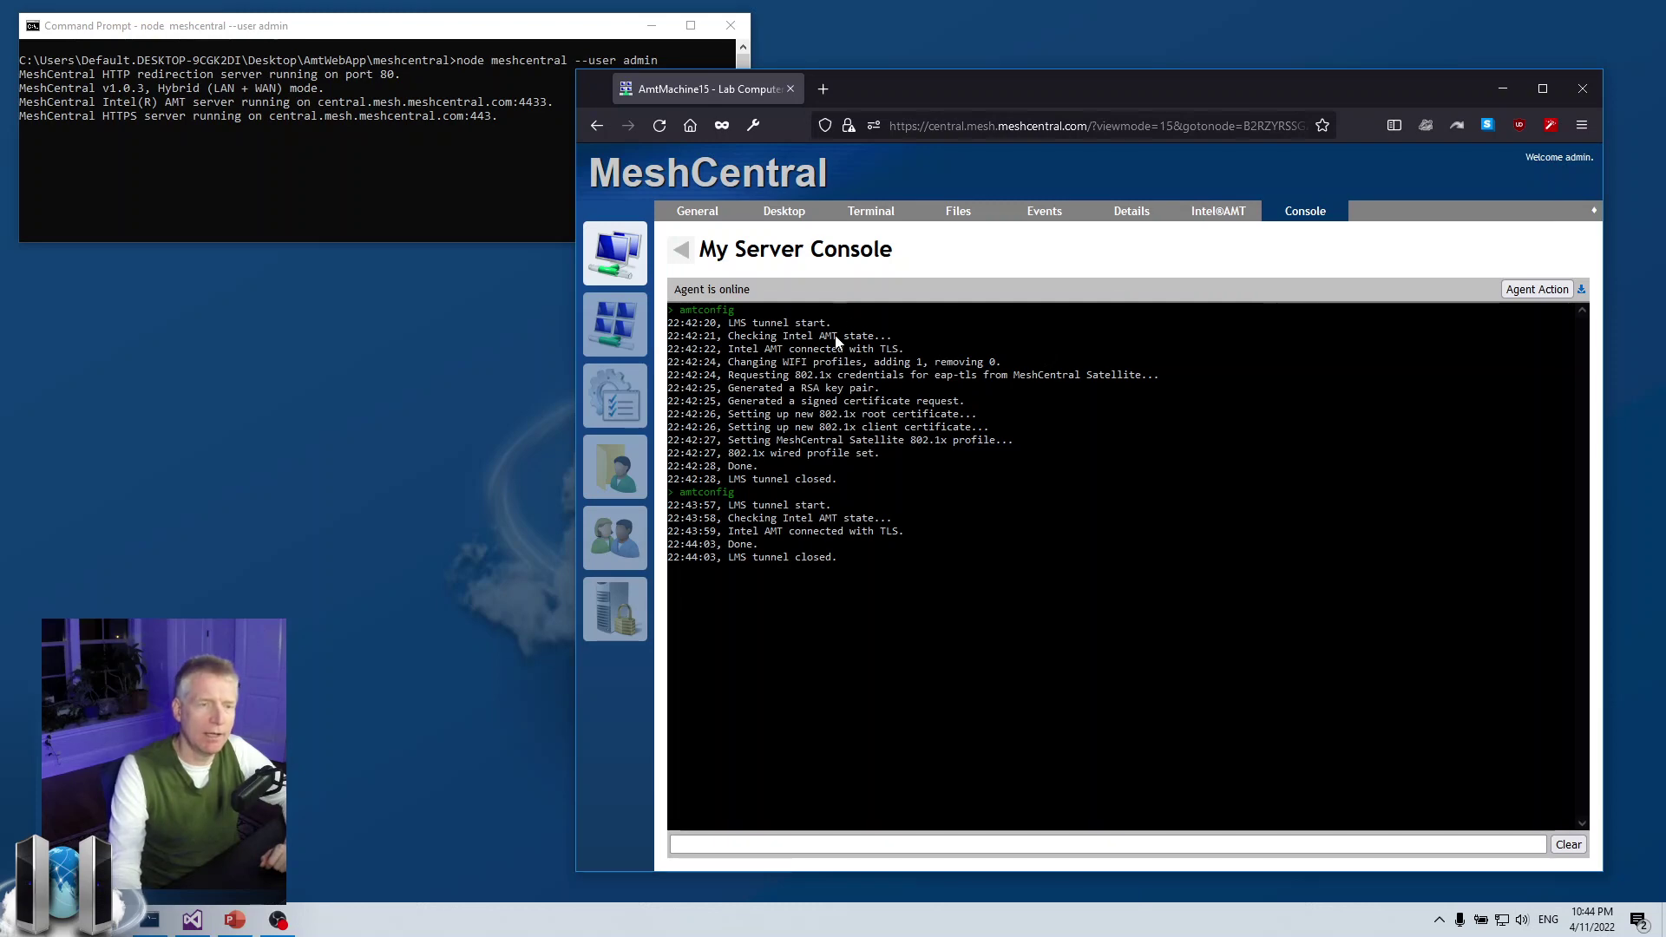
pyautogui.click(1215, 214)
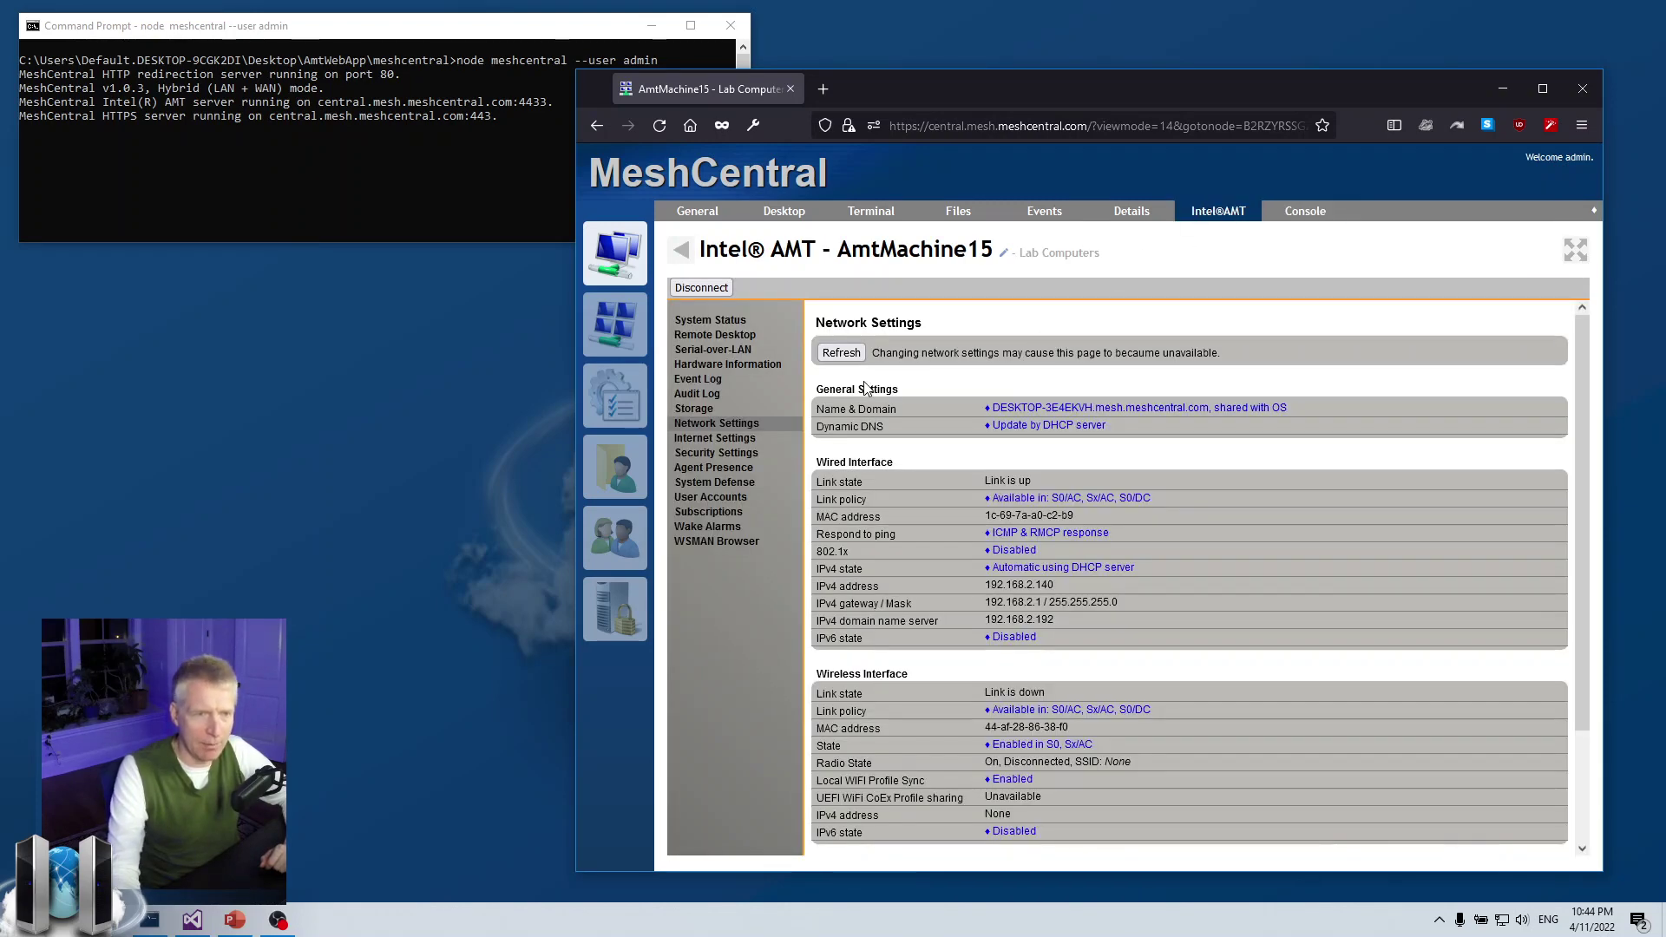
# - Refresh the network settings and inspect the username and domain in the wired interface's 802.1x profile, closing it without changes
pyautogui.click(842, 353)
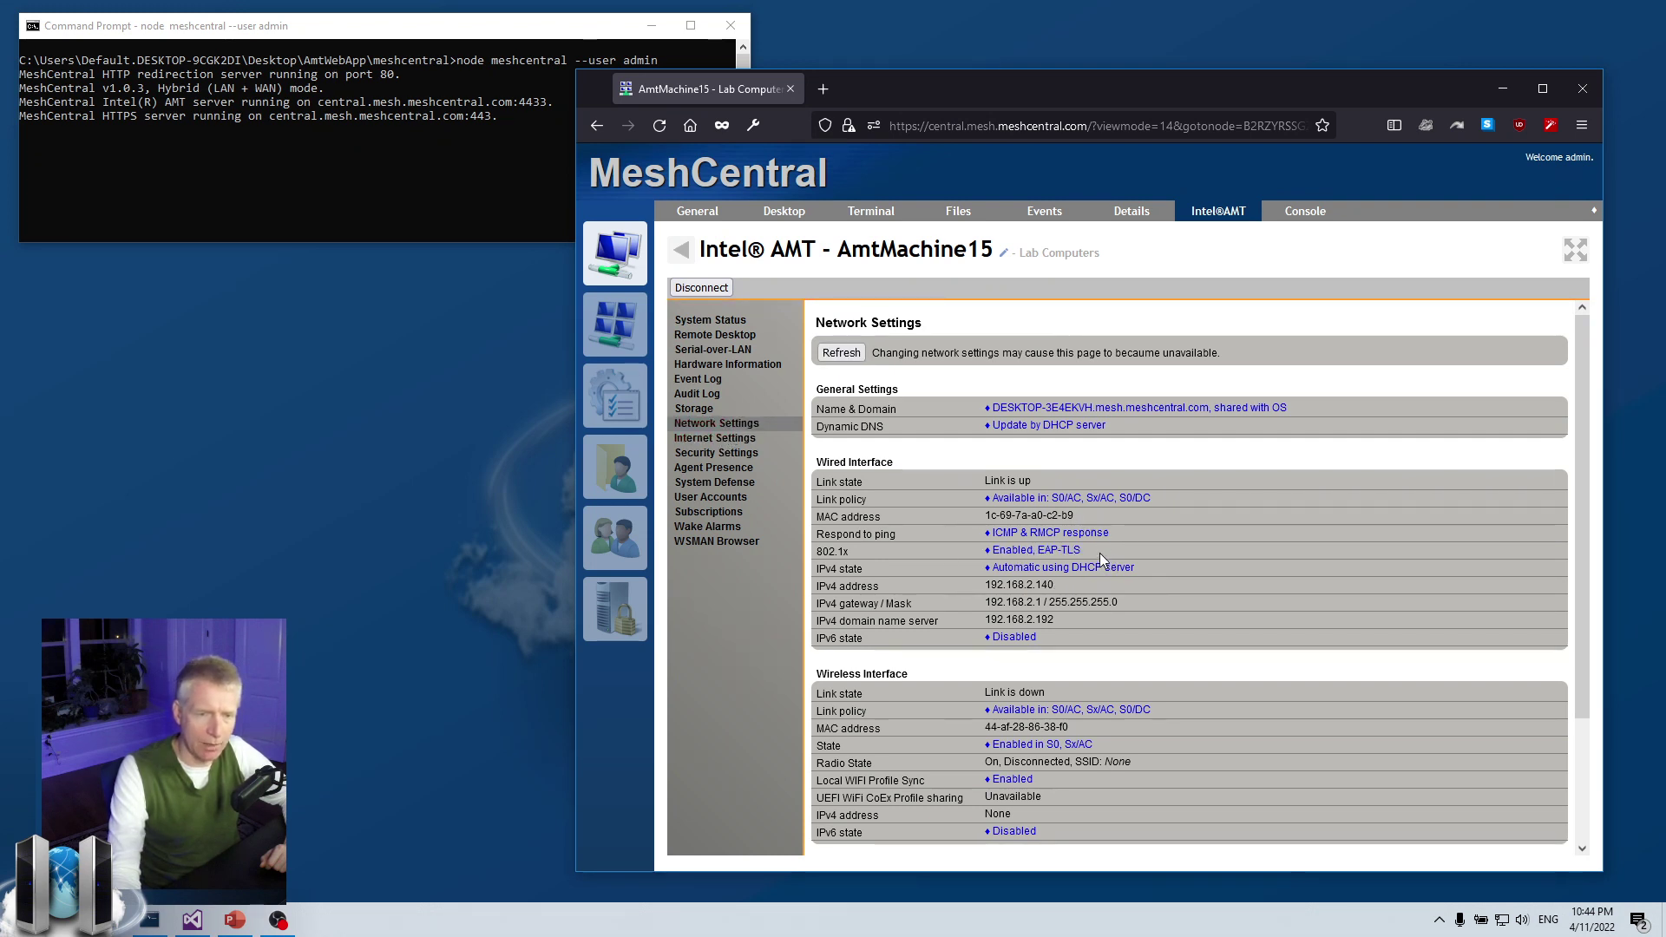
pyautogui.click(1078, 552)
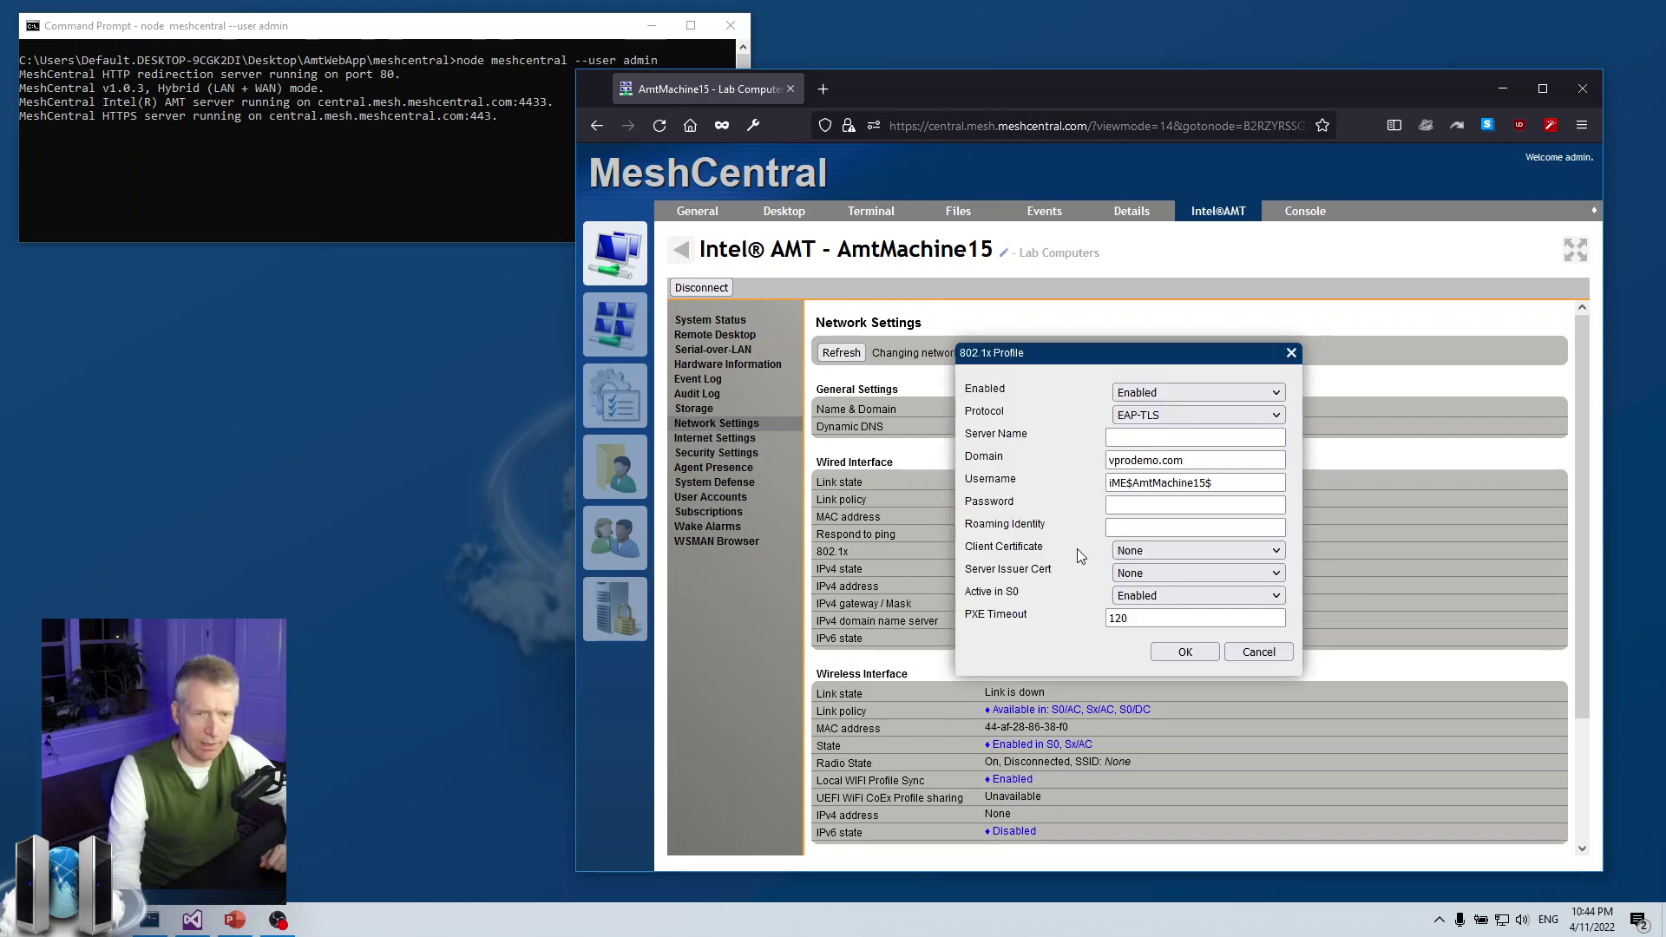
pyautogui.moveTo(1120, 483)
pyautogui.mouseDown()
pyautogui.moveTo(1213, 483)
pyautogui.moveTo(1087, 484)
pyautogui.mouseUp()
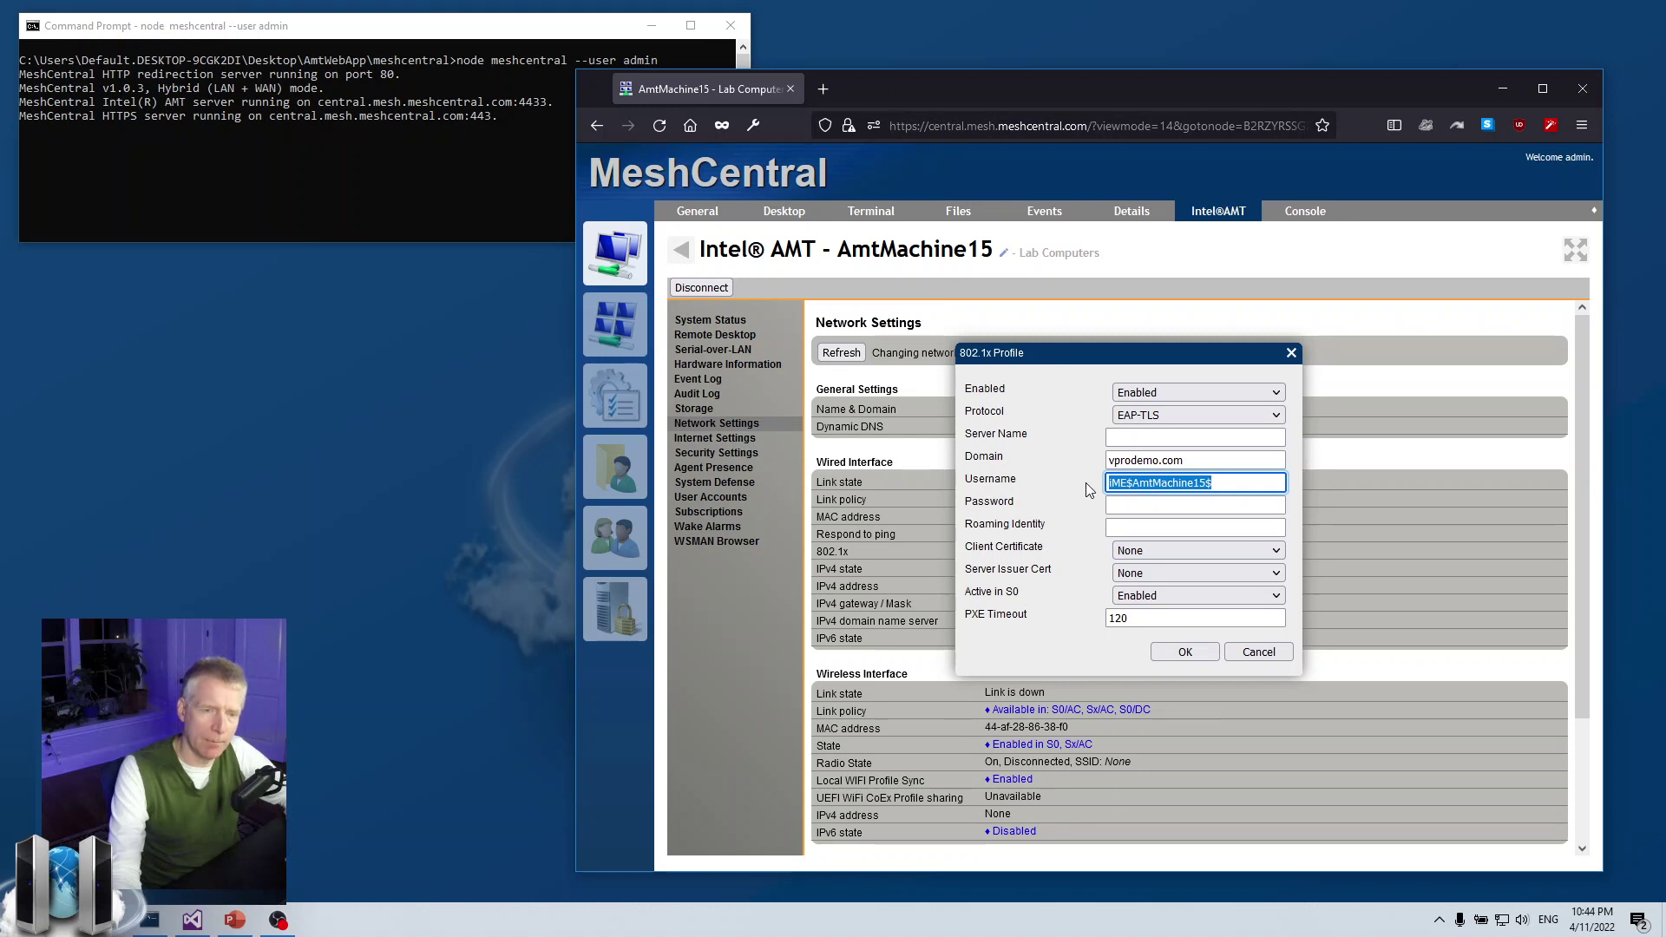
pyautogui.click(1163, 483)
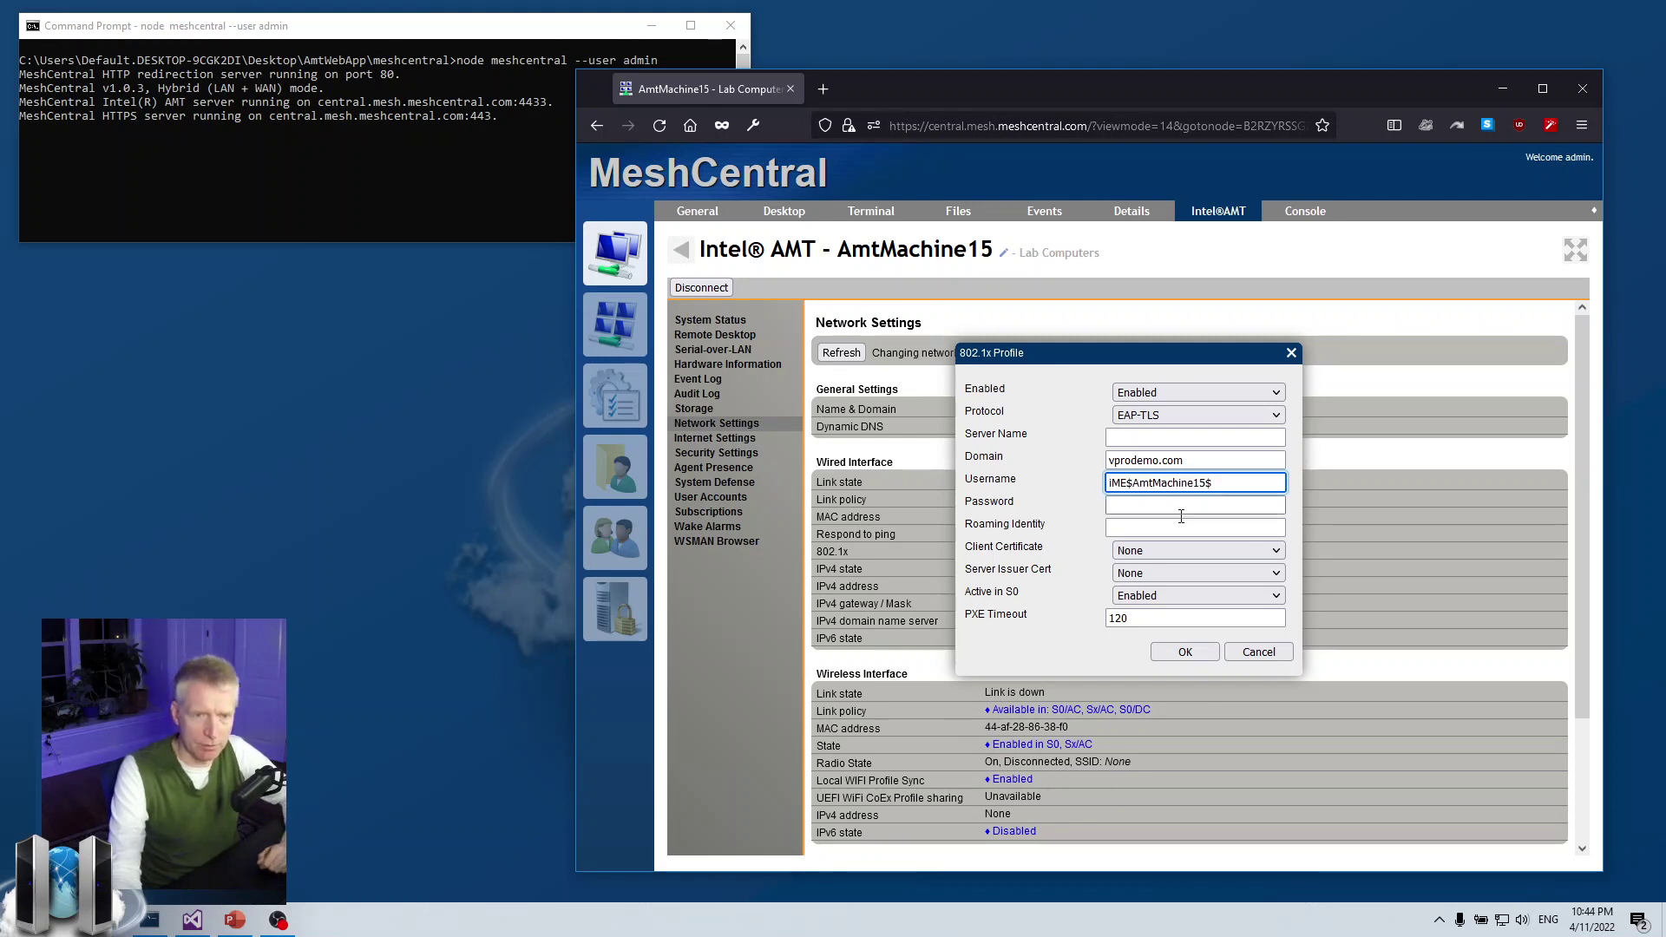
pyautogui.click(1194, 461)
pyautogui.tripleClick(1194, 461)
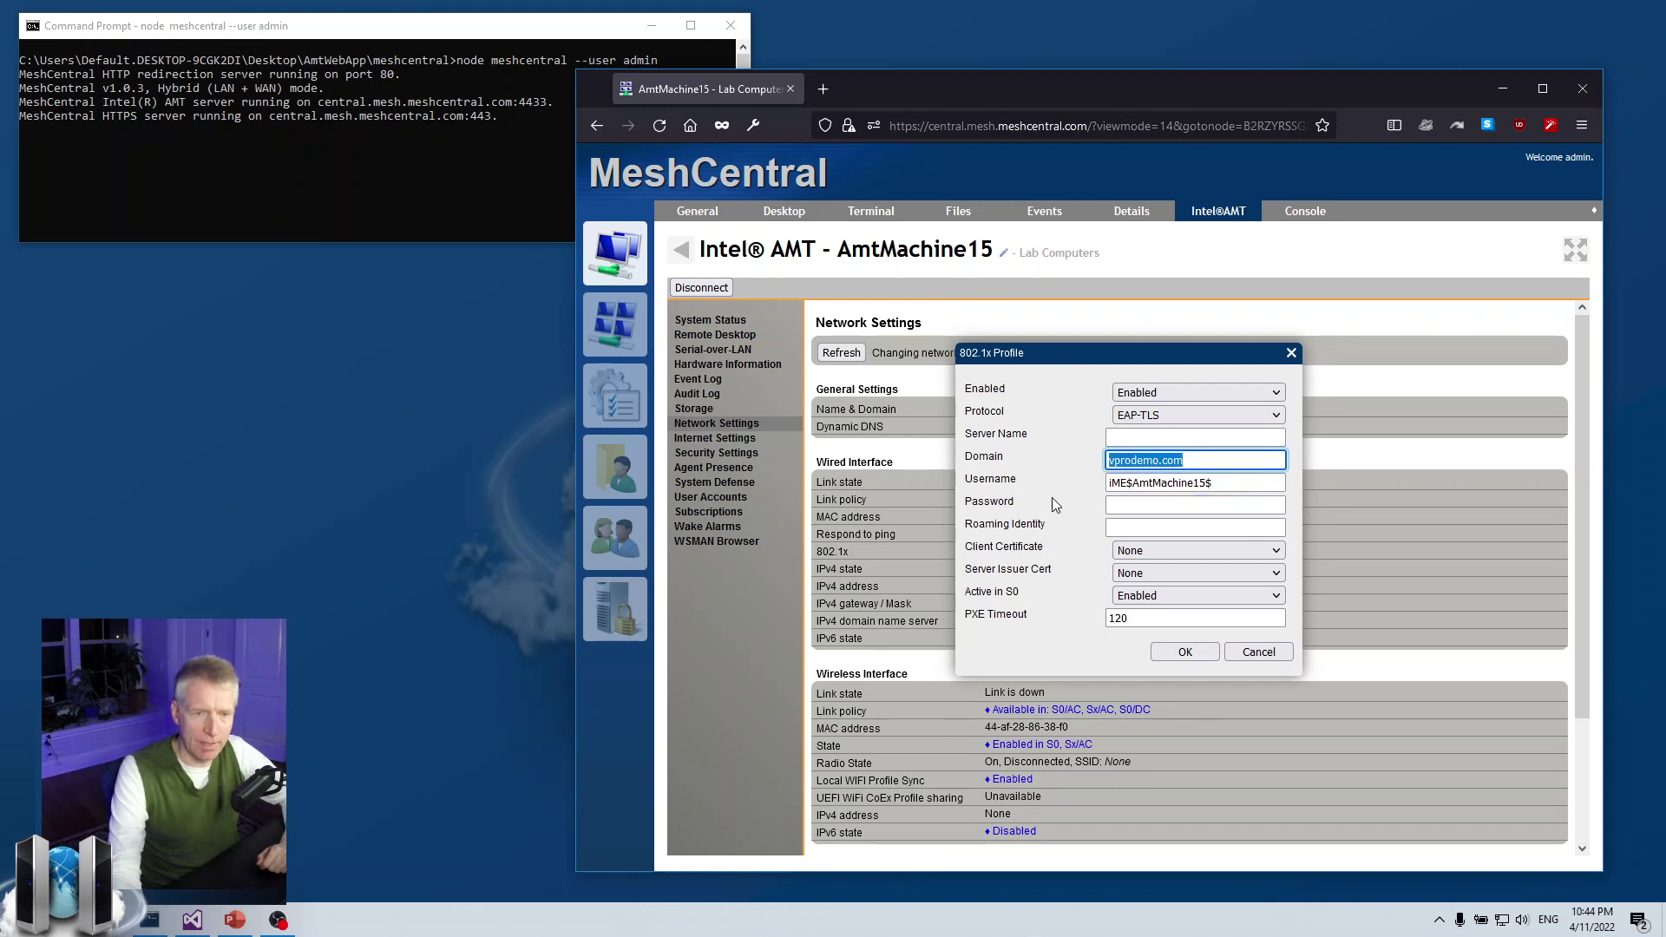
pyautogui.click(1234, 650)
# - Review the details of the HomeOffice_8021x wireless profile and close them
pyautogui.scroll(-3, 1215, 643)
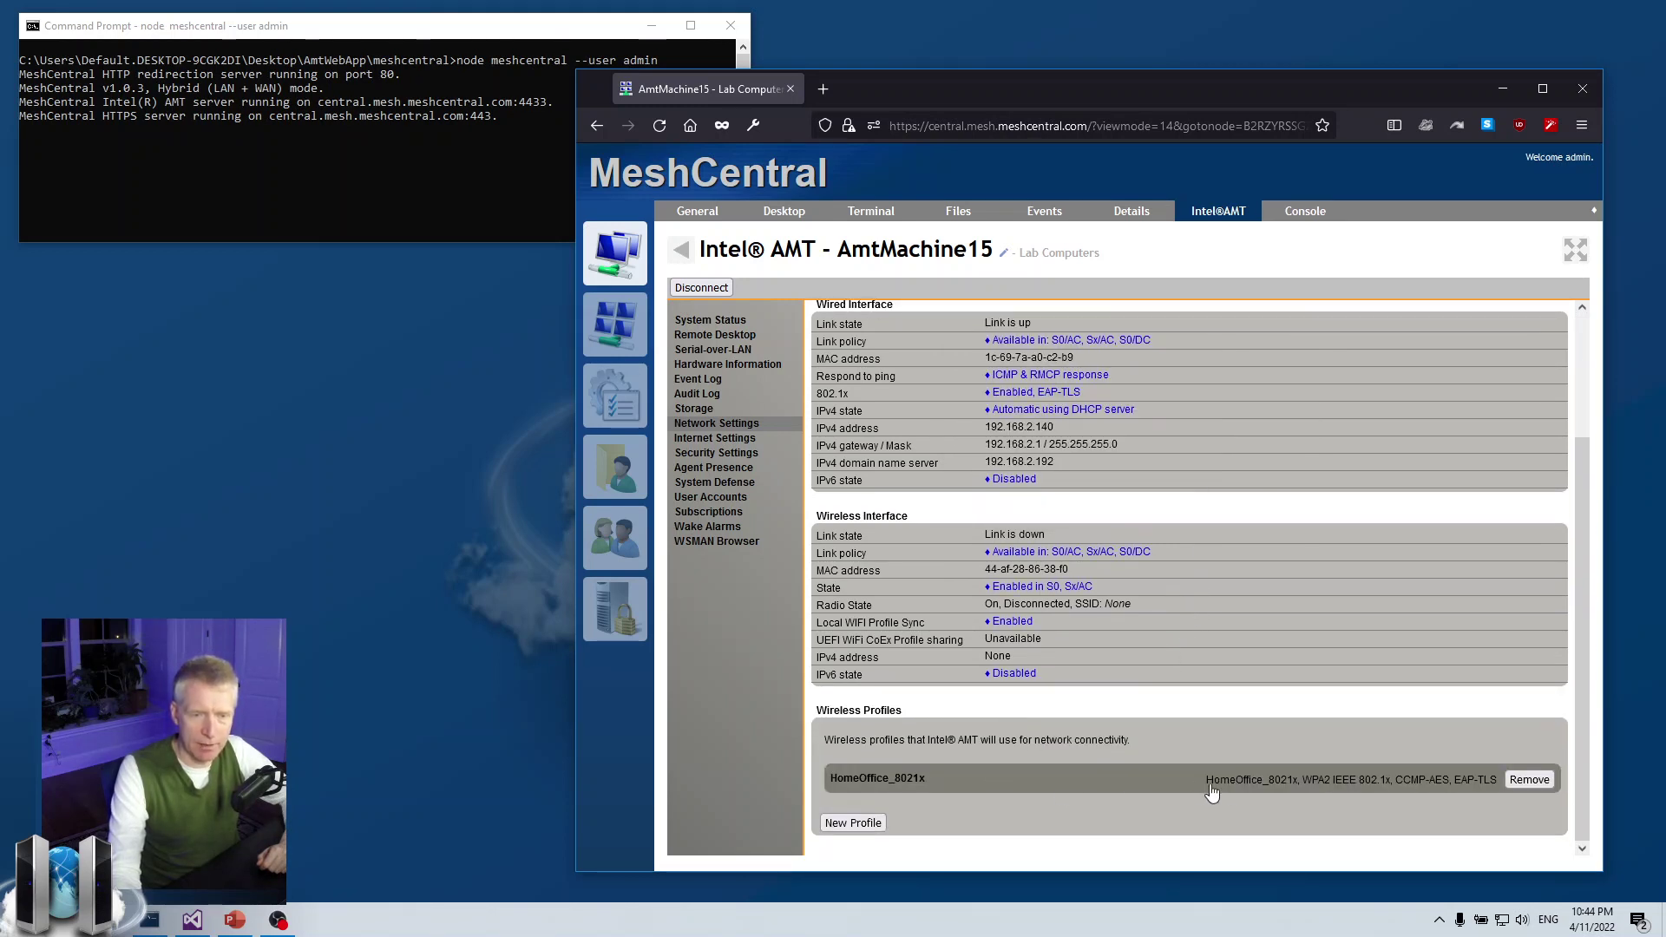
pyautogui.click(1345, 785)
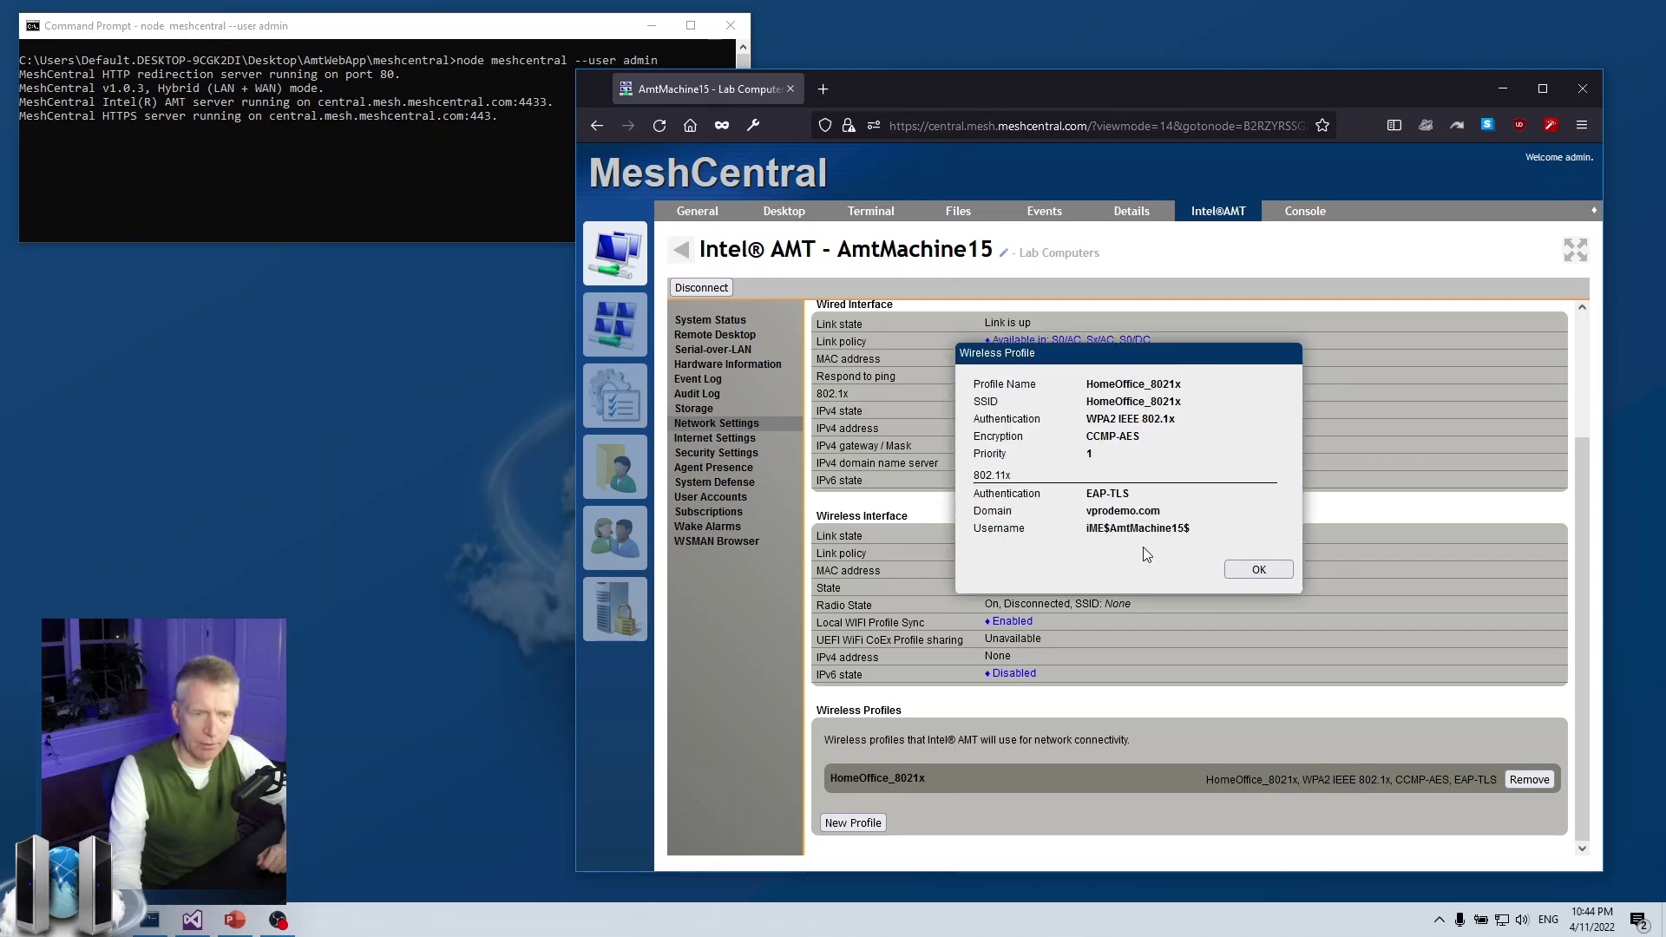
pyautogui.click(1258, 569)
# - Refresh the certificate list in AmtMachine15's Intel AMT security settings to check the issued certificates, and return to the agent console
pyautogui.scroll(2, 1138, 590)
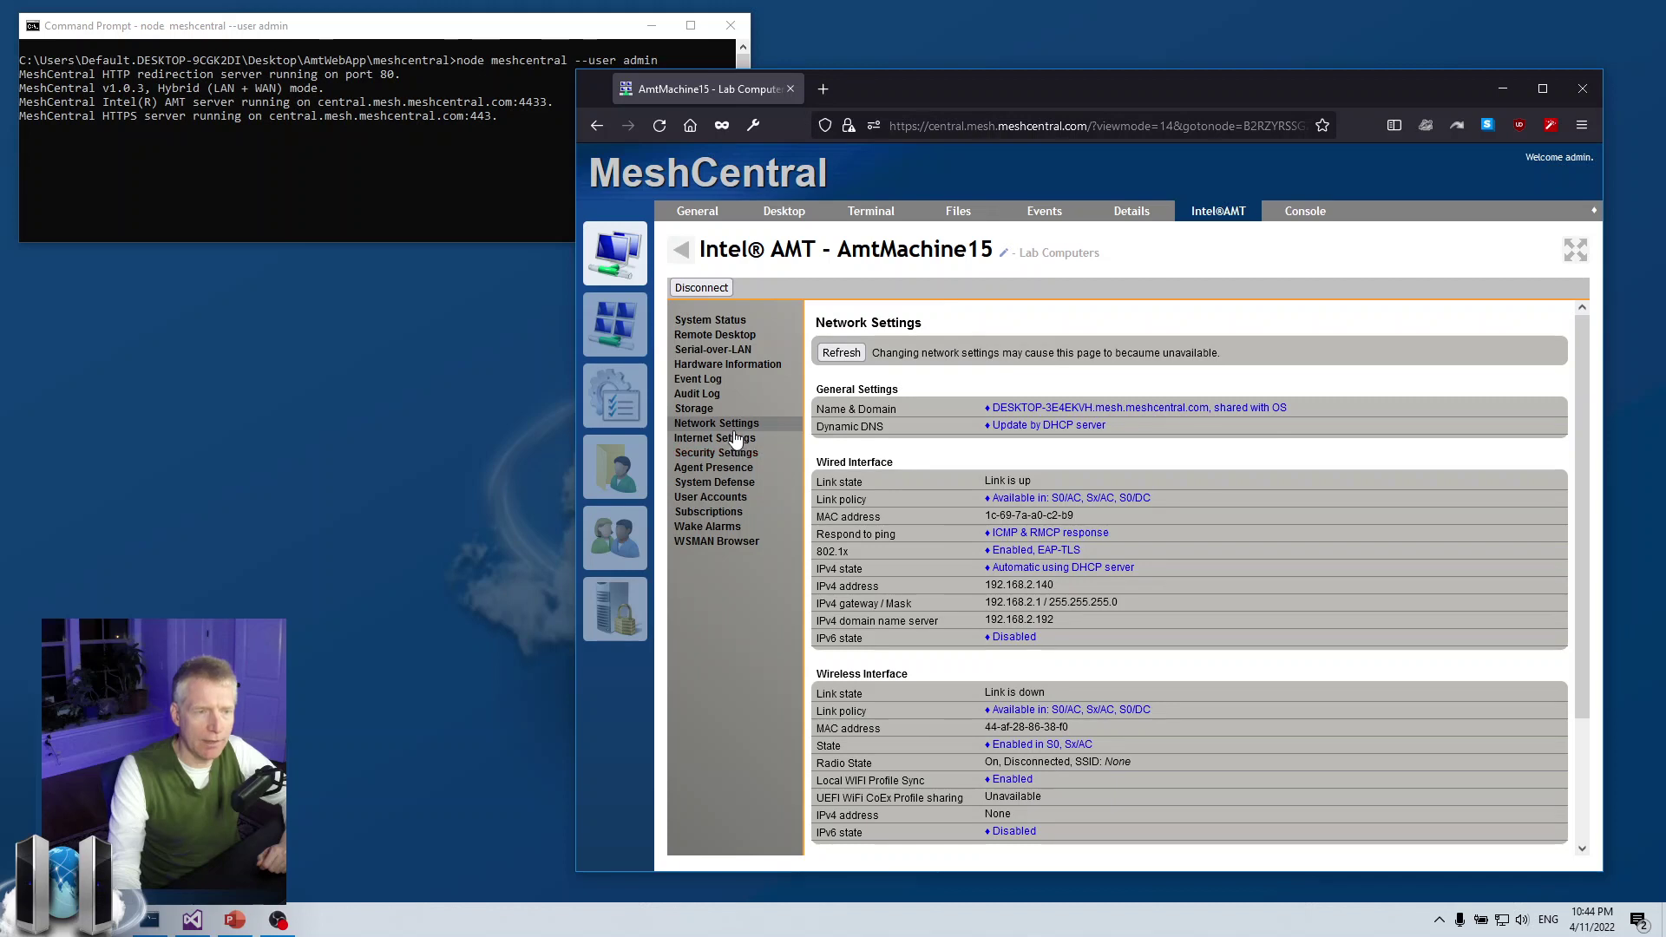
pyautogui.click(729, 453)
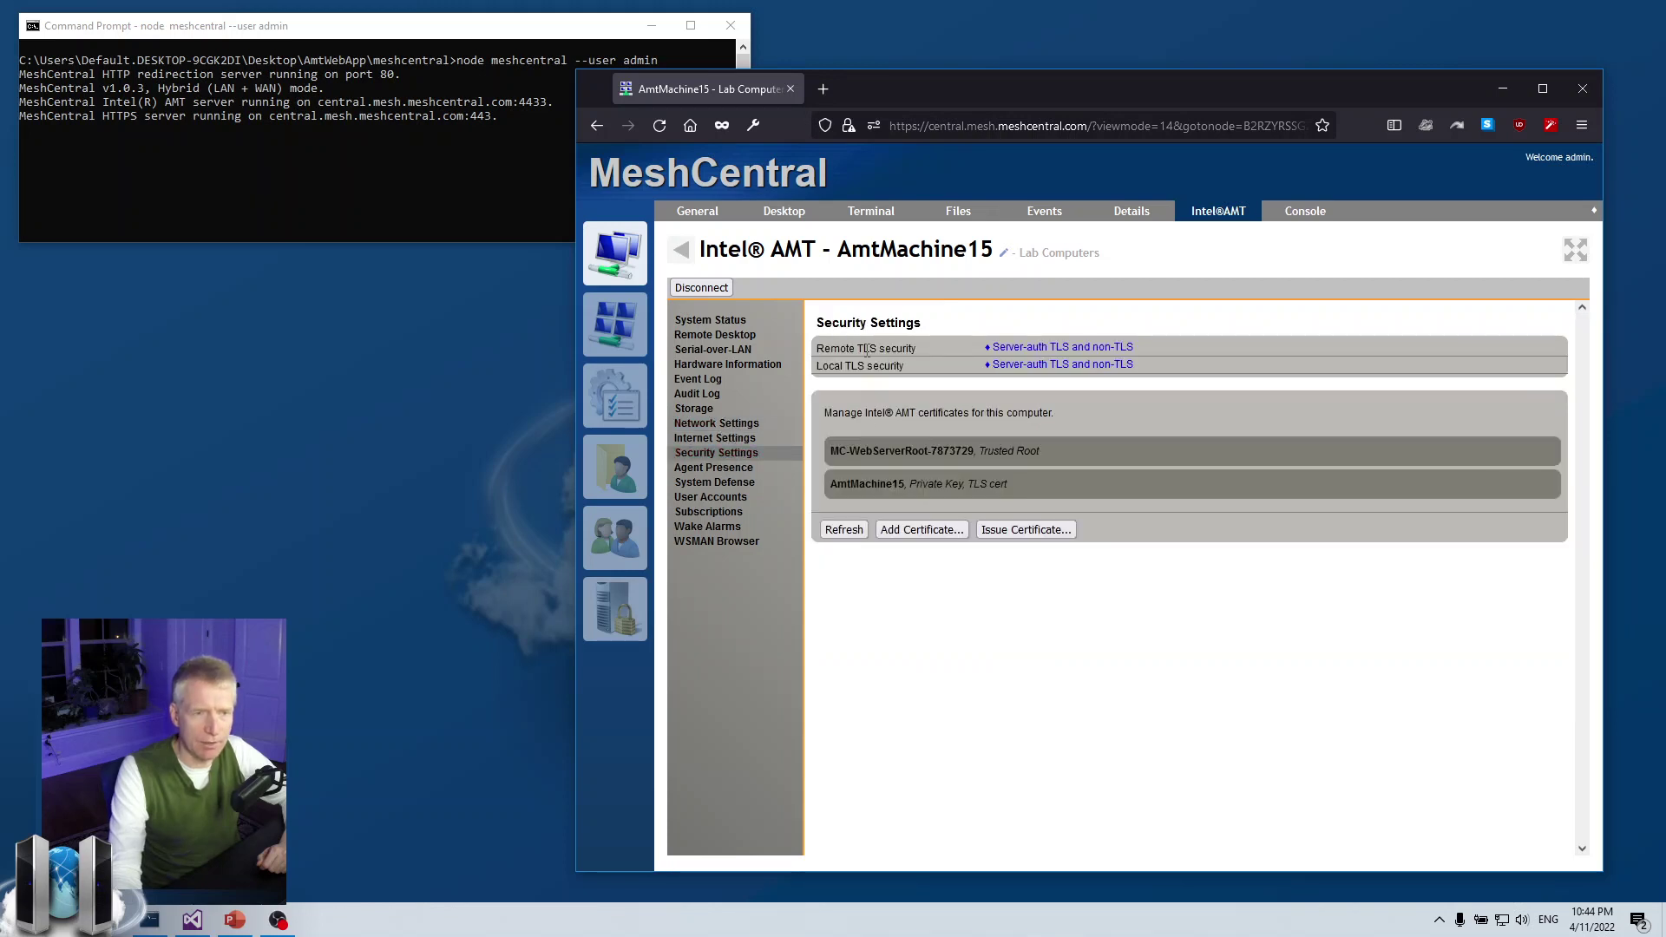
pyautogui.click(844, 529)
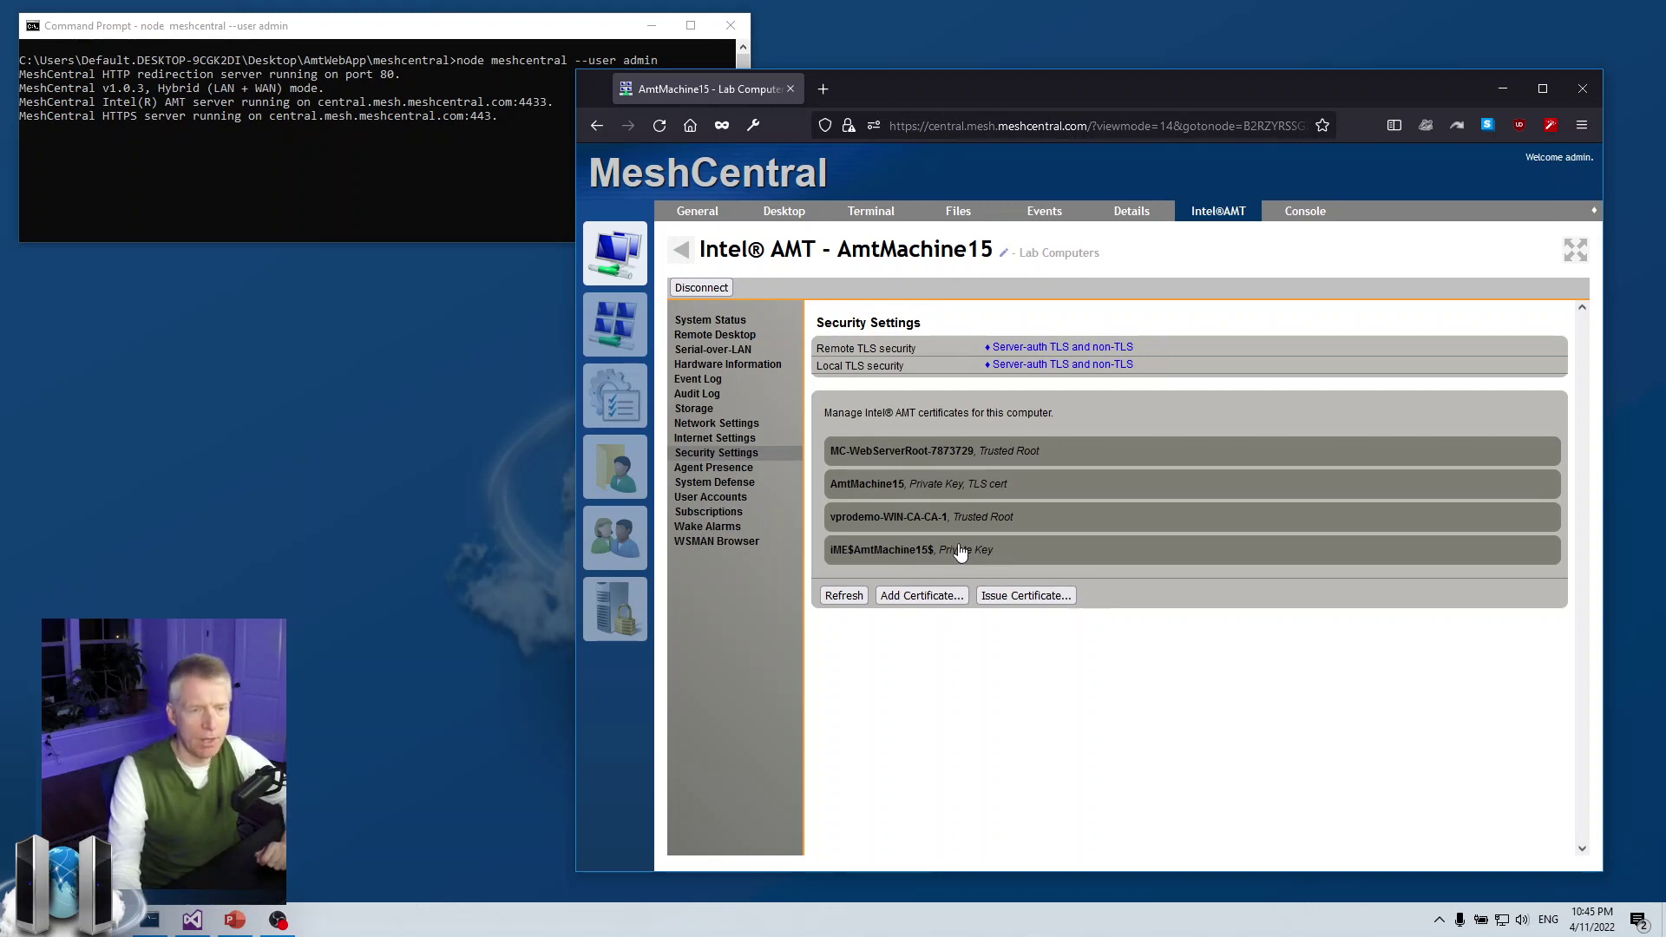
pyautogui.click(1289, 215)
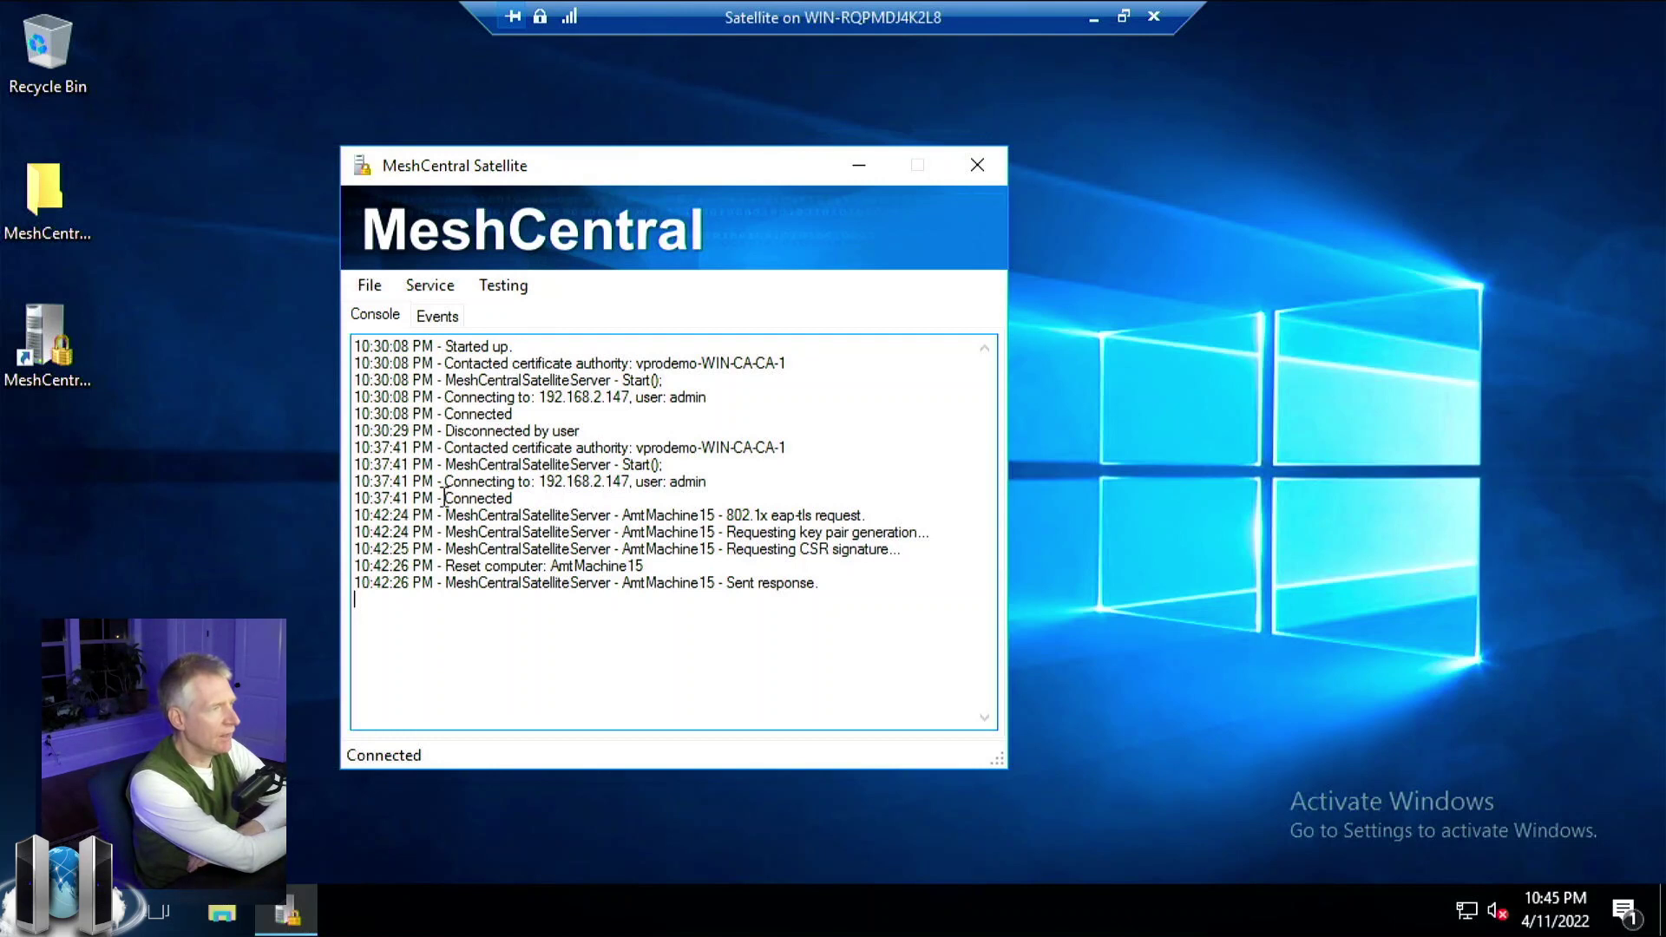
# - In the MeshCentral Satellite console log, highlight the latest Connected entry and the timestamp of AmtMachine15's 802.1x request
pyautogui.moveTo(423, 498); pyautogui.dragTo(533, 503)
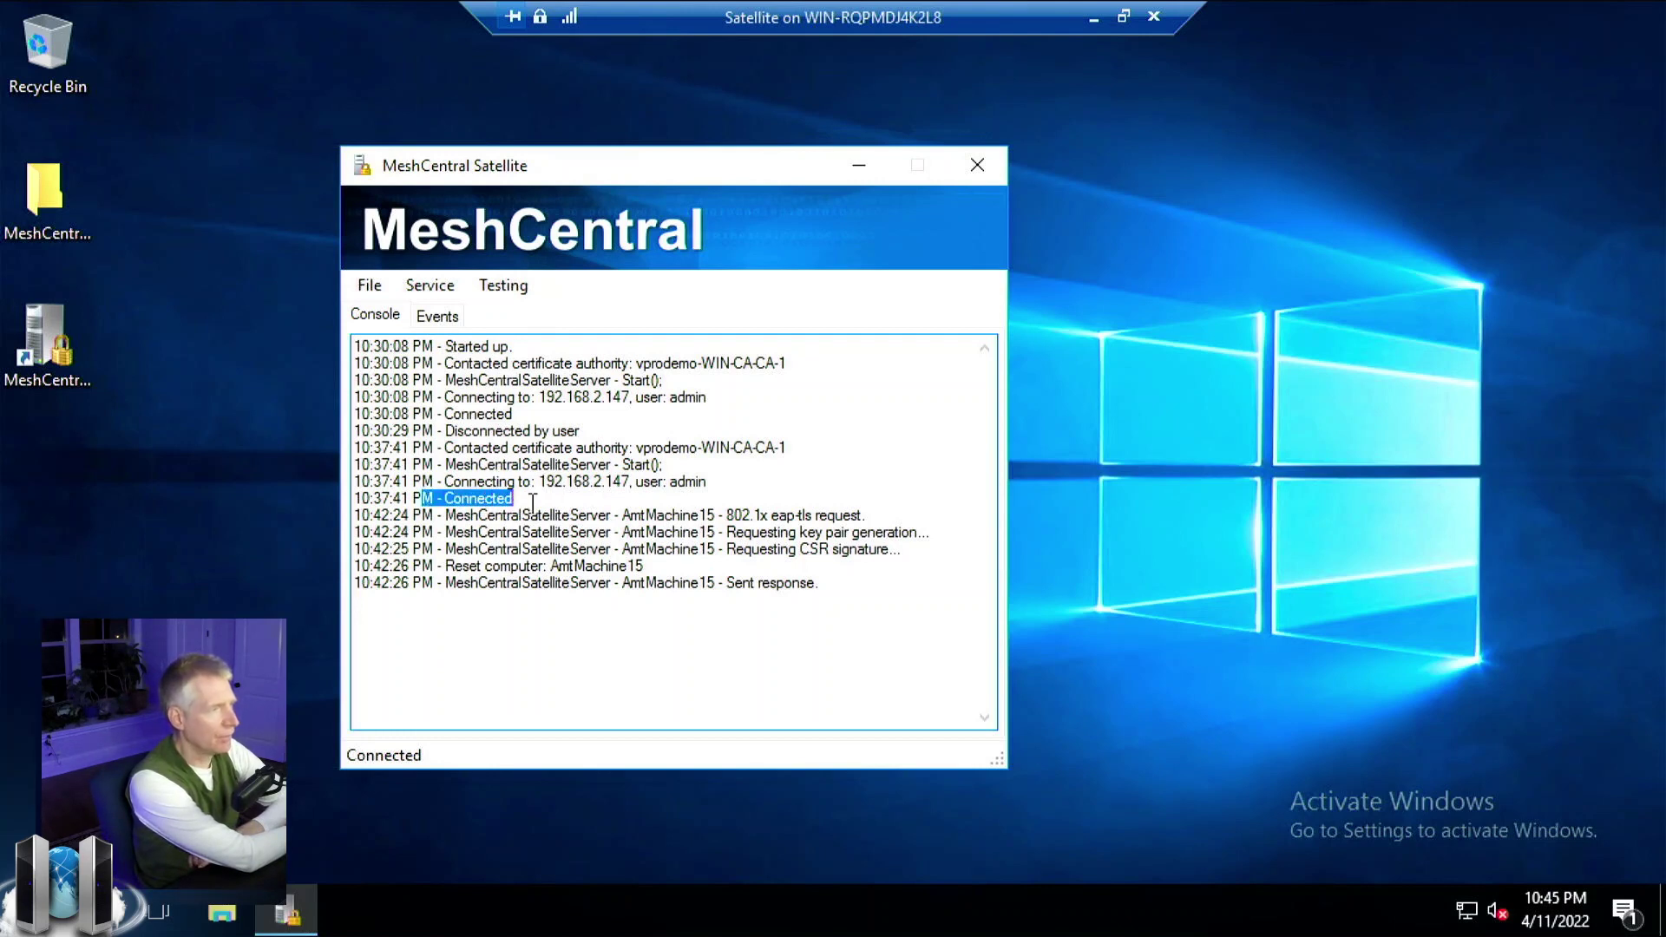
pyautogui.click(533, 503)
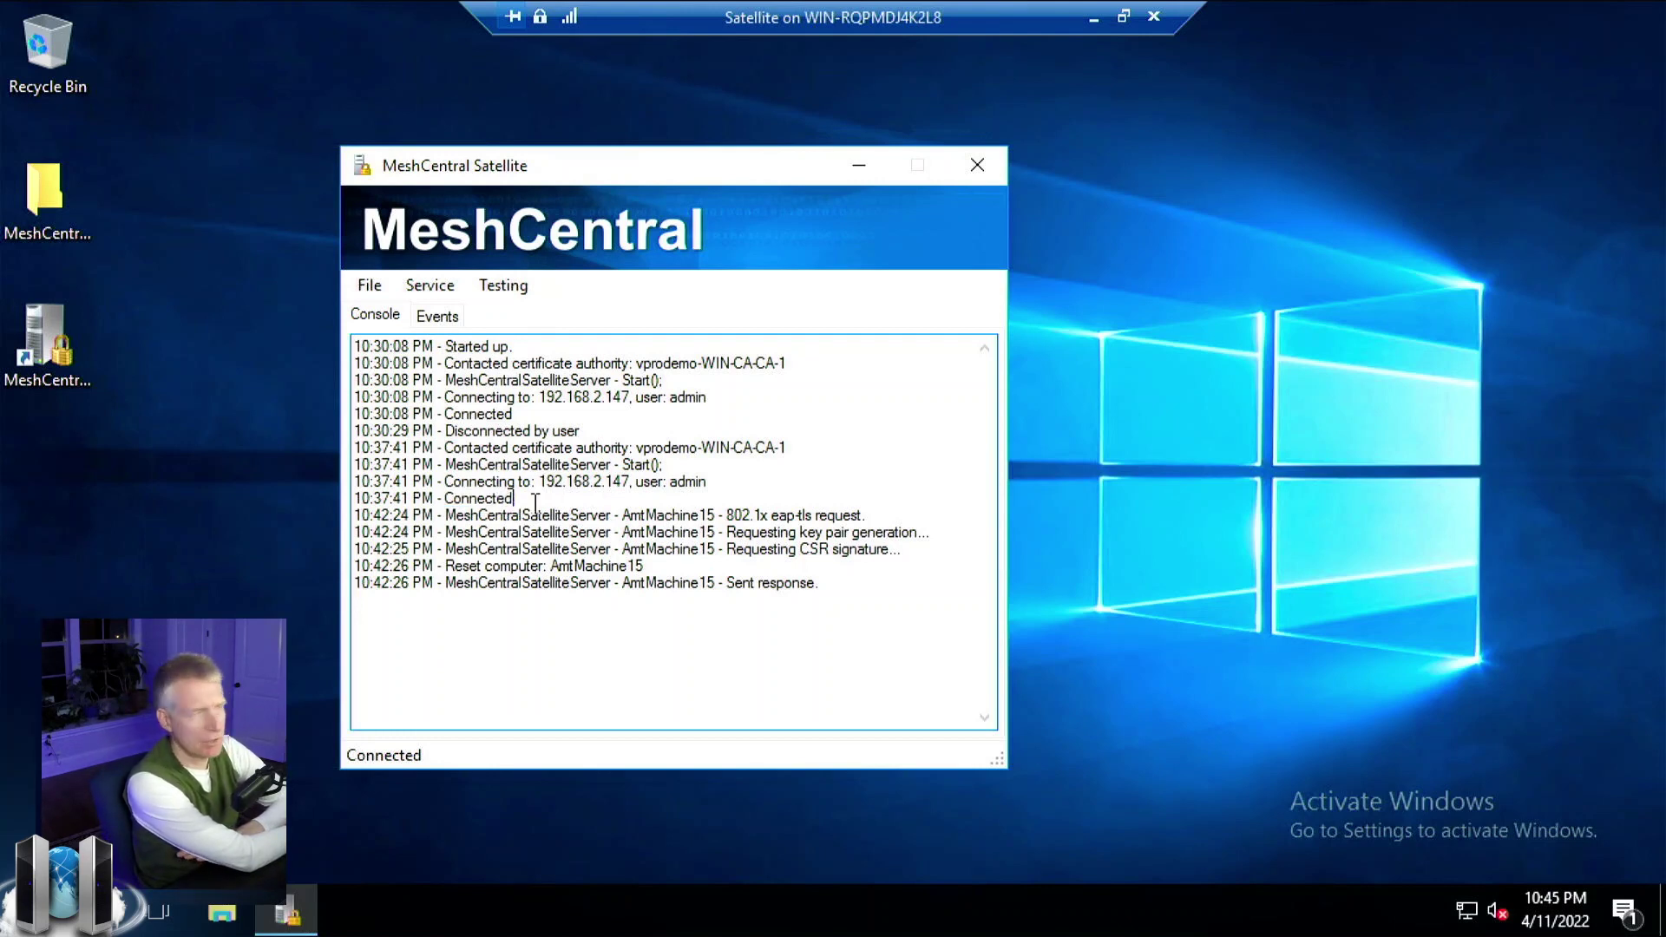
pyautogui.moveTo(413, 499); pyautogui.dragTo(377, 499)
pyautogui.click(413, 498)
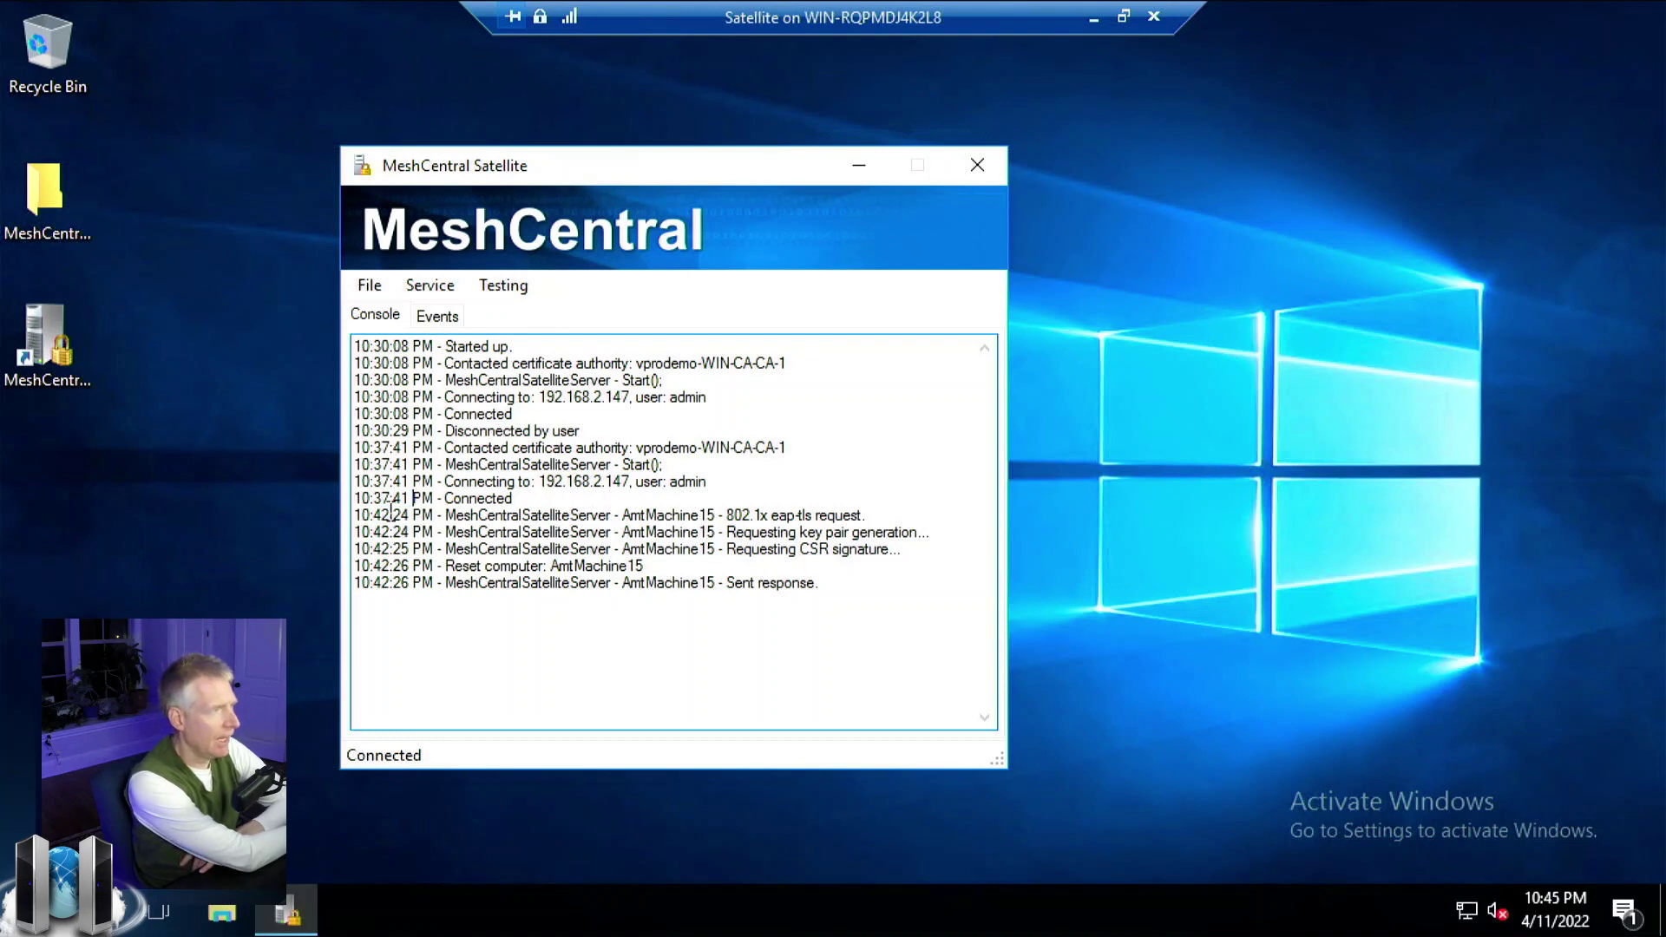
pyautogui.moveTo(362, 514); pyautogui.dragTo(412, 513)
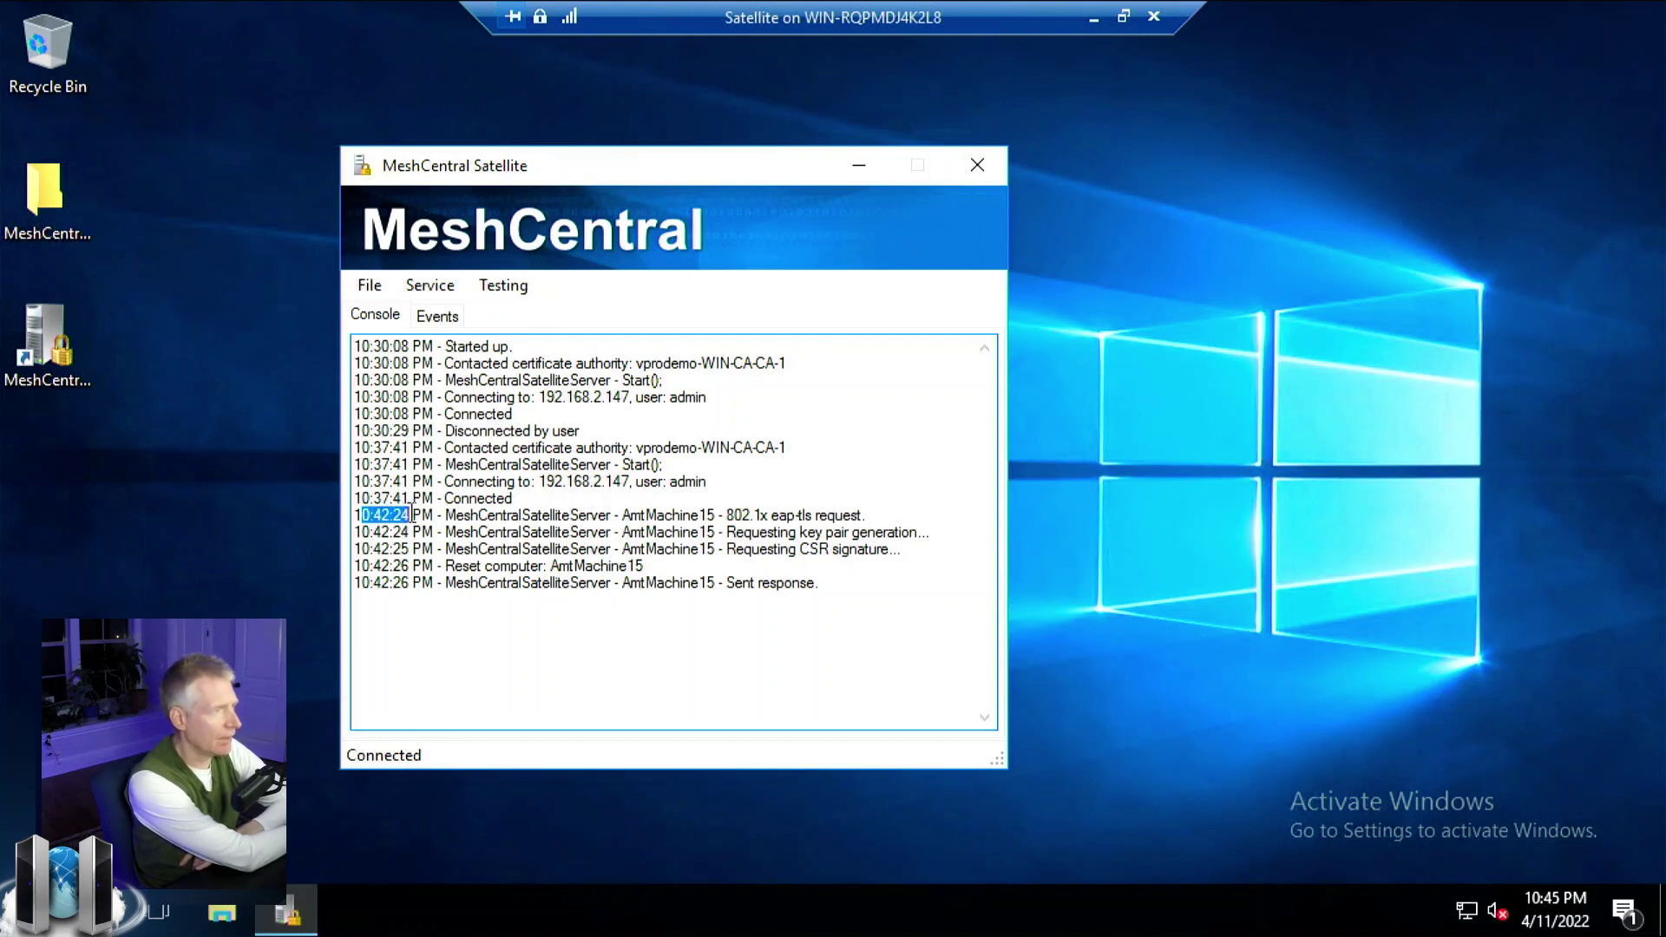
pyautogui.click(410, 515)
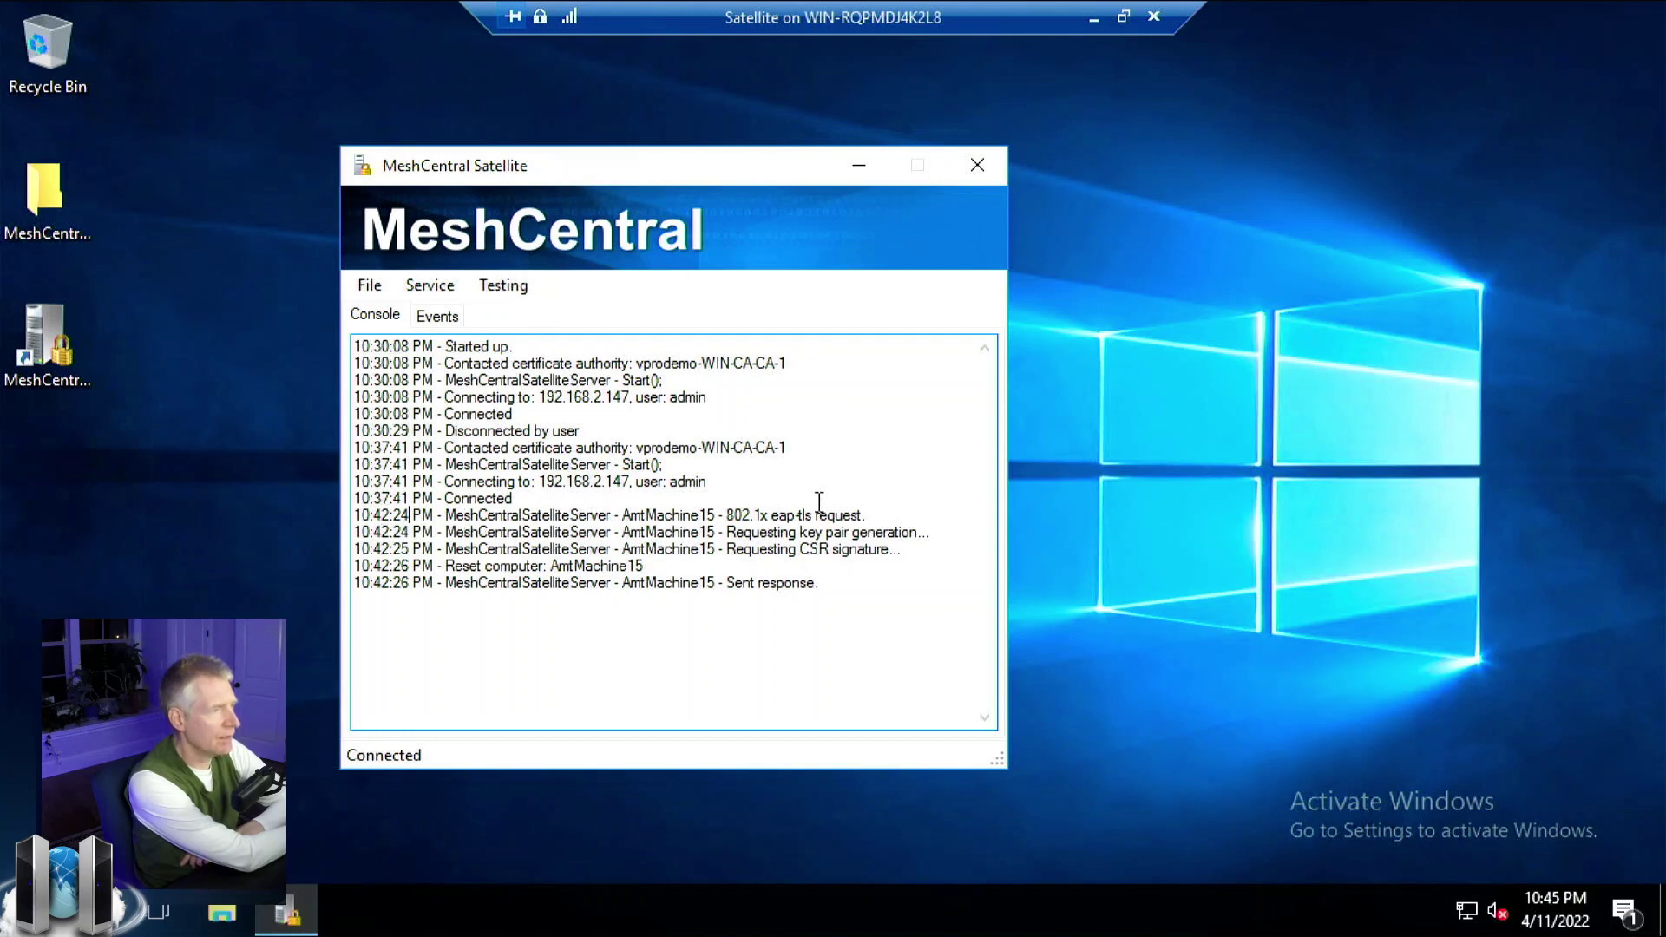
# - Highlight the Satellite log entries for the 802.1x eap-tls request, key pair generation and CSR signature
pyautogui.moveTo(698, 515); pyautogui.dragTo(883, 513)
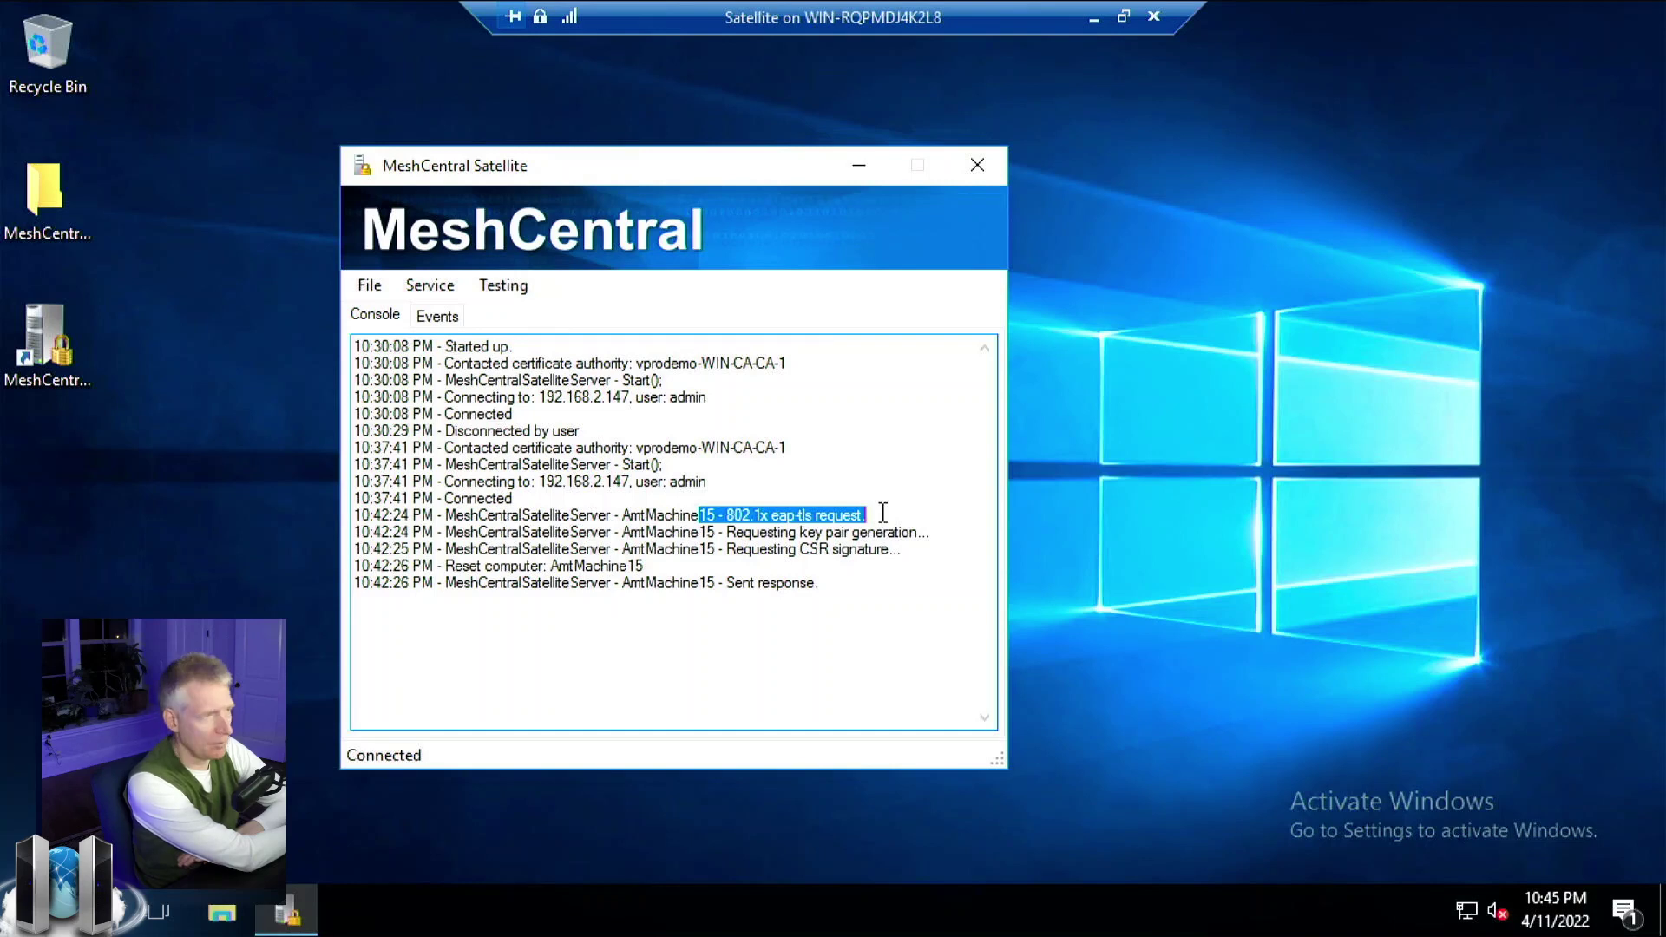
pyautogui.click(797, 532)
pyautogui.moveTo(816, 532); pyautogui.dragTo(854, 550)
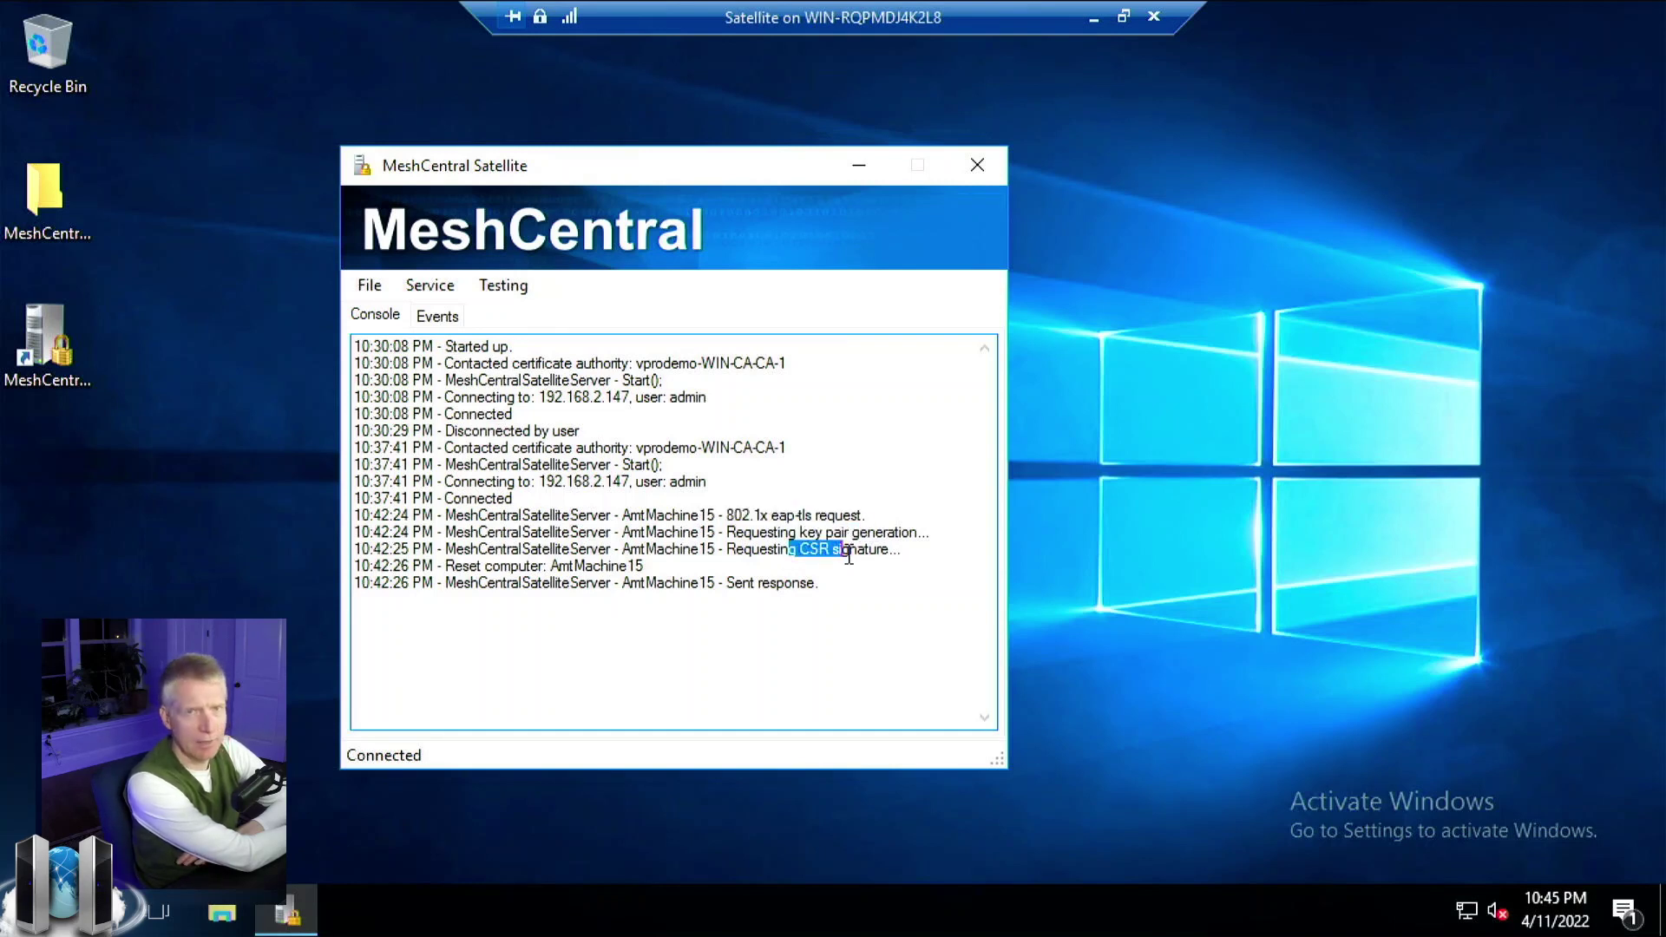
pyautogui.click(850, 556)
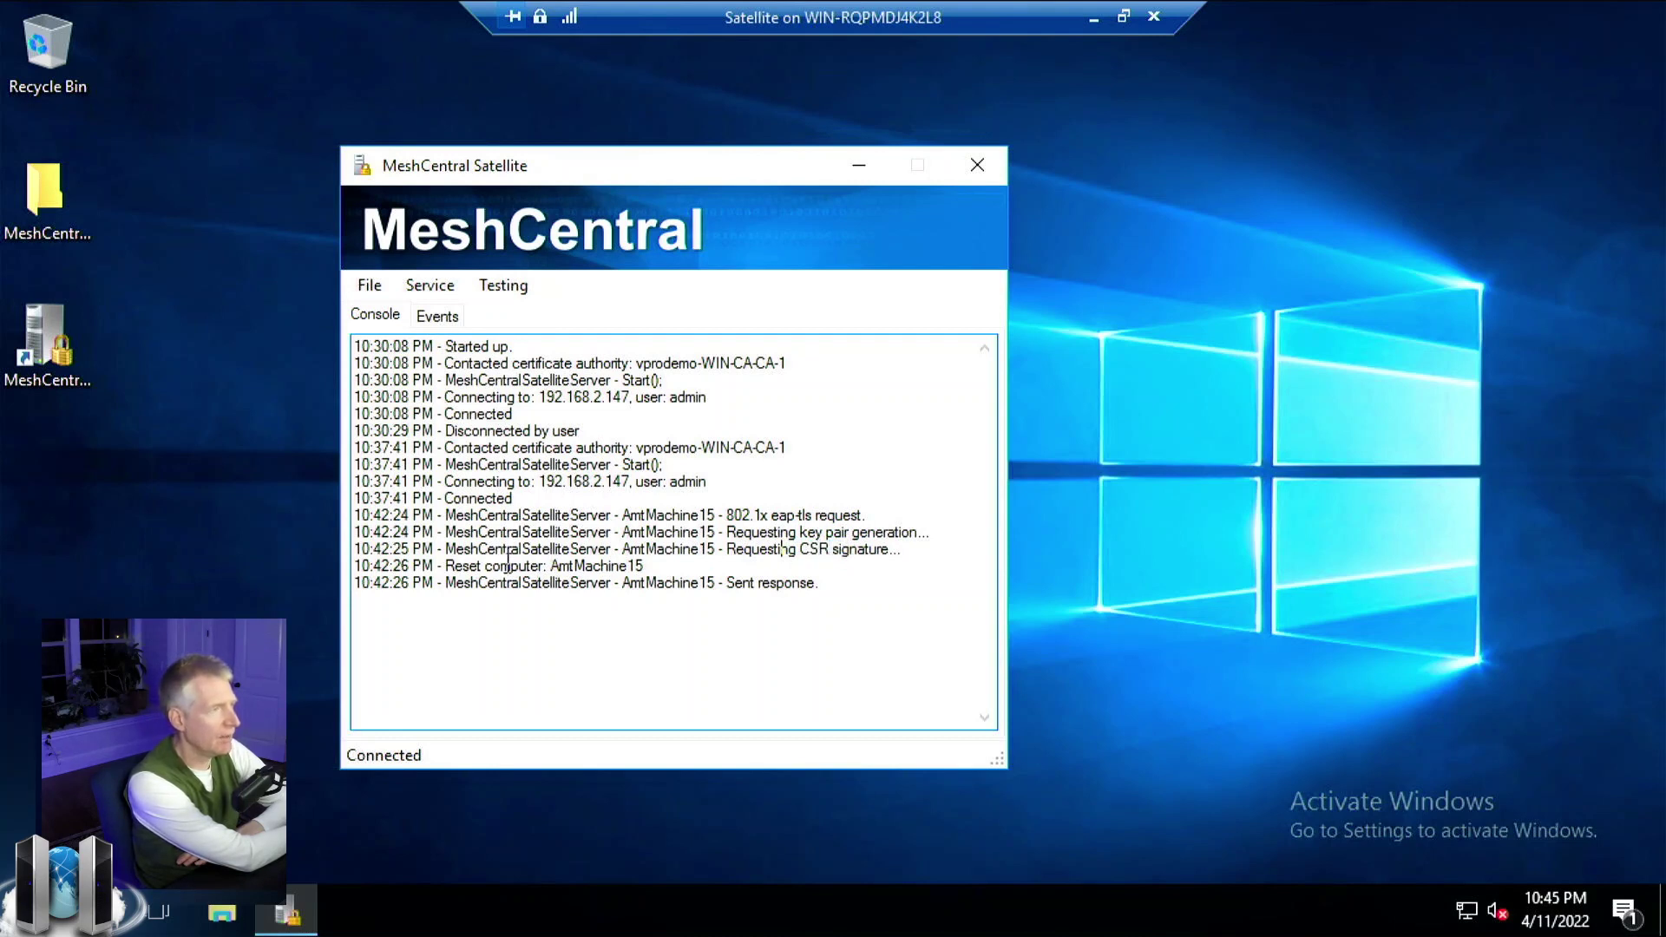
# - Highlight the Satellite log entries for resetting computer AmtMachine15 and sending the response
pyautogui.moveTo(508, 562); pyautogui.dragTo(678, 571)
pyautogui.click(668, 571)
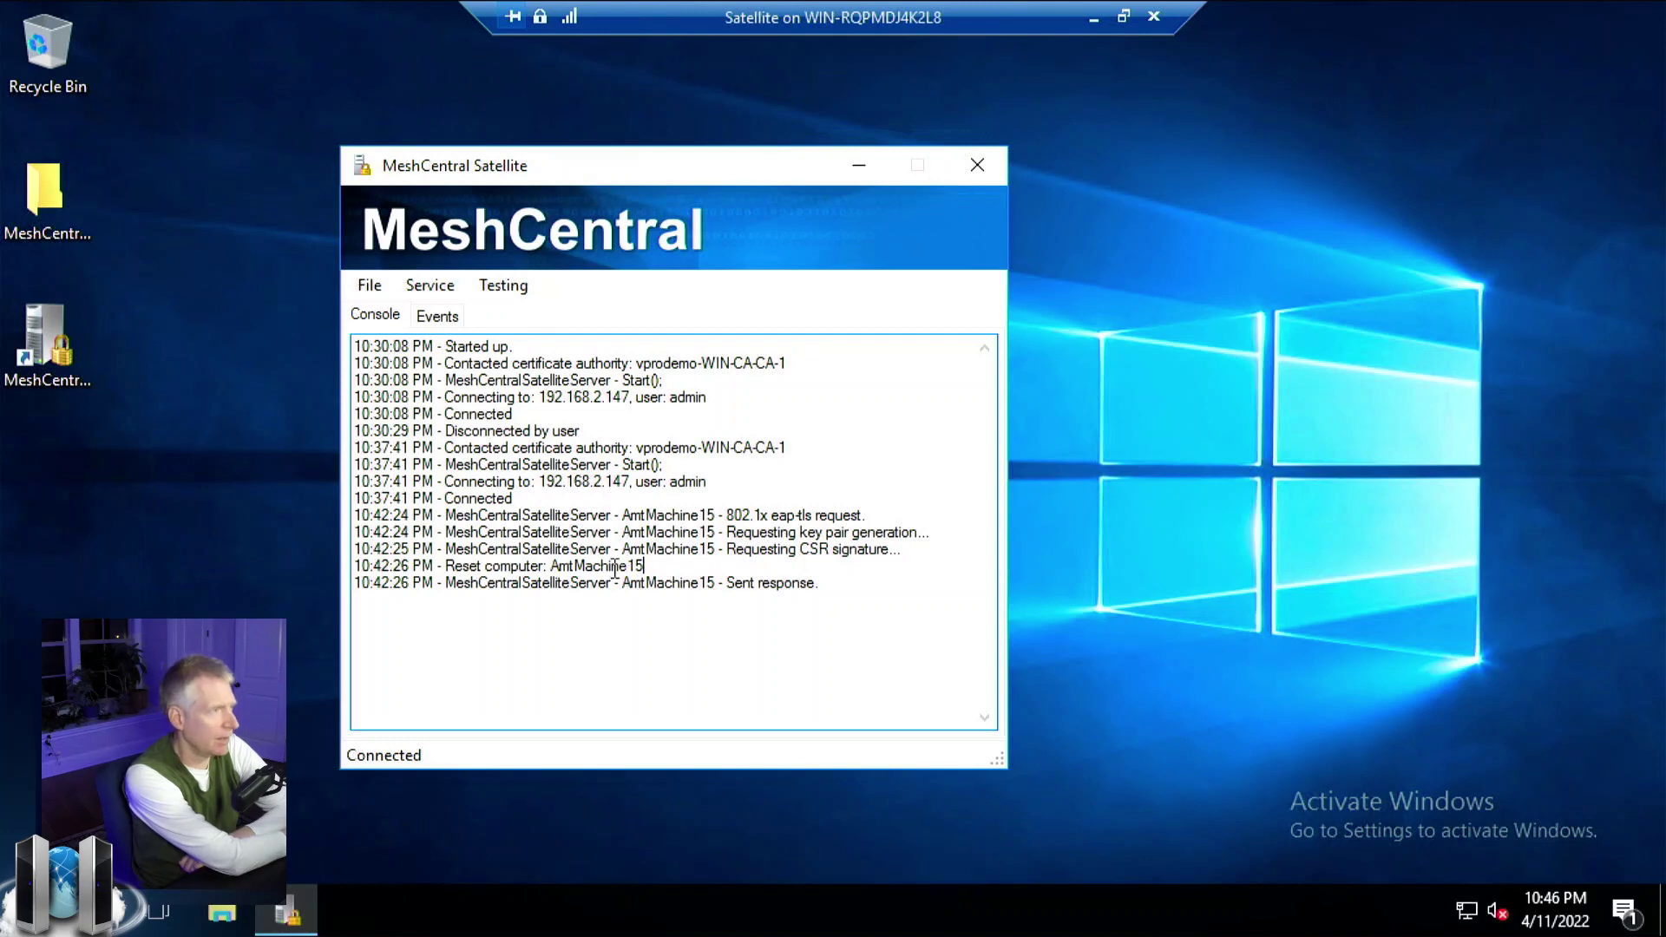
pyautogui.moveTo(519, 564); pyautogui.dragTo(663, 568)
pyautogui.click(662, 570)
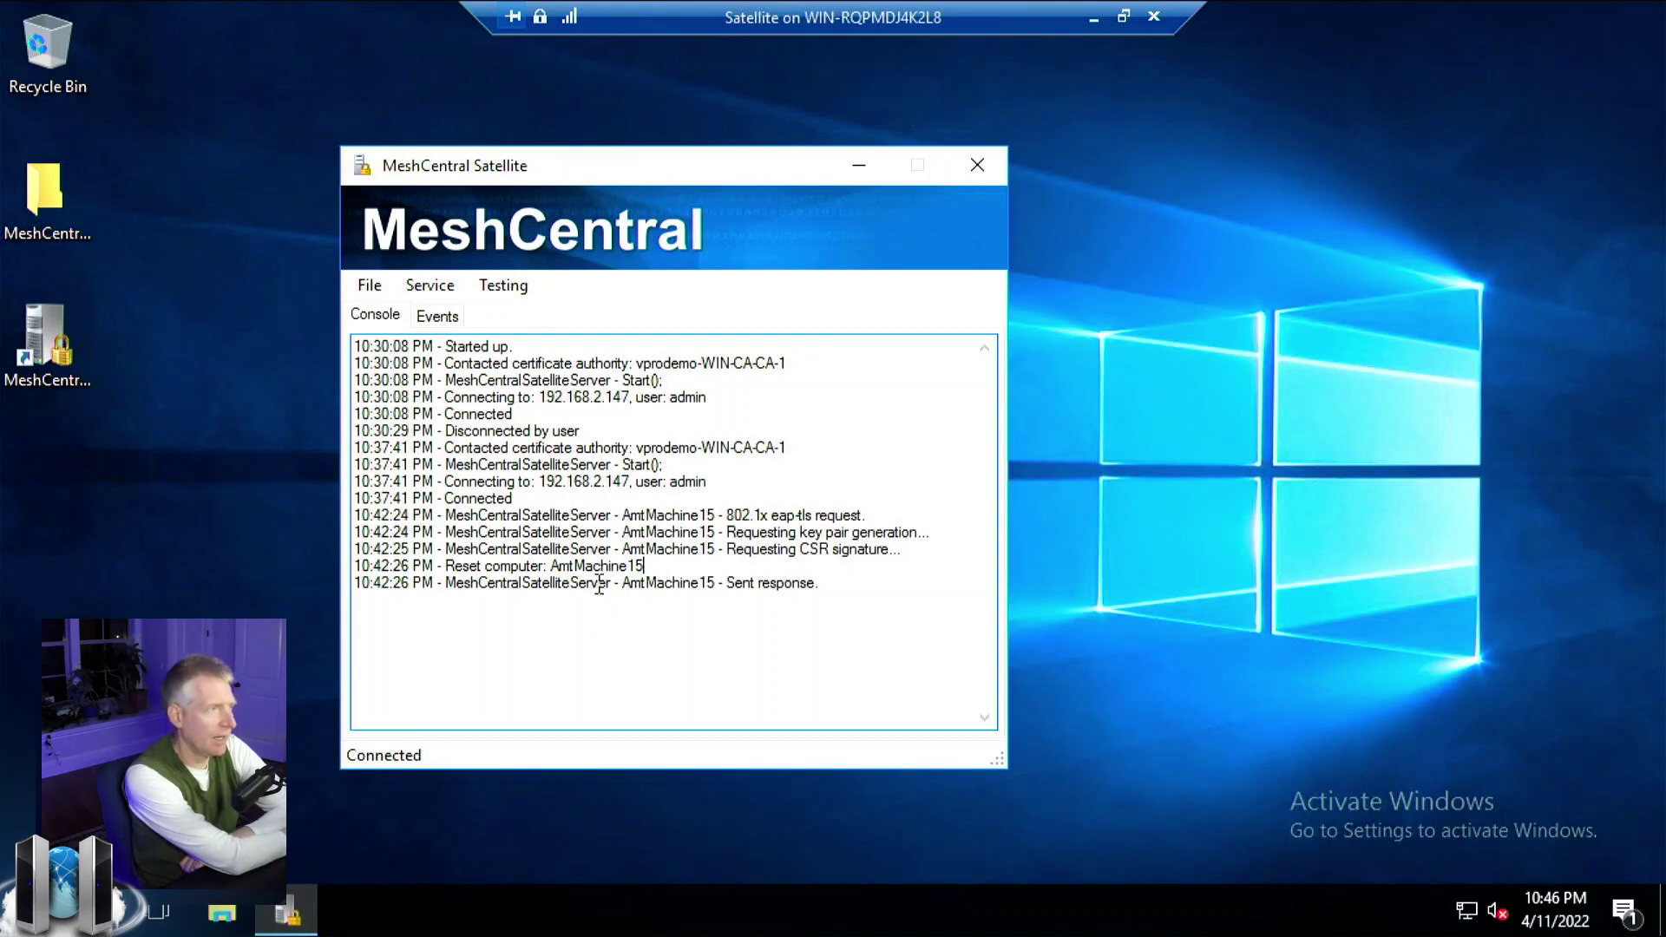
pyautogui.moveTo(599, 584); pyautogui.dragTo(831, 587)
pyautogui.click(835, 586)
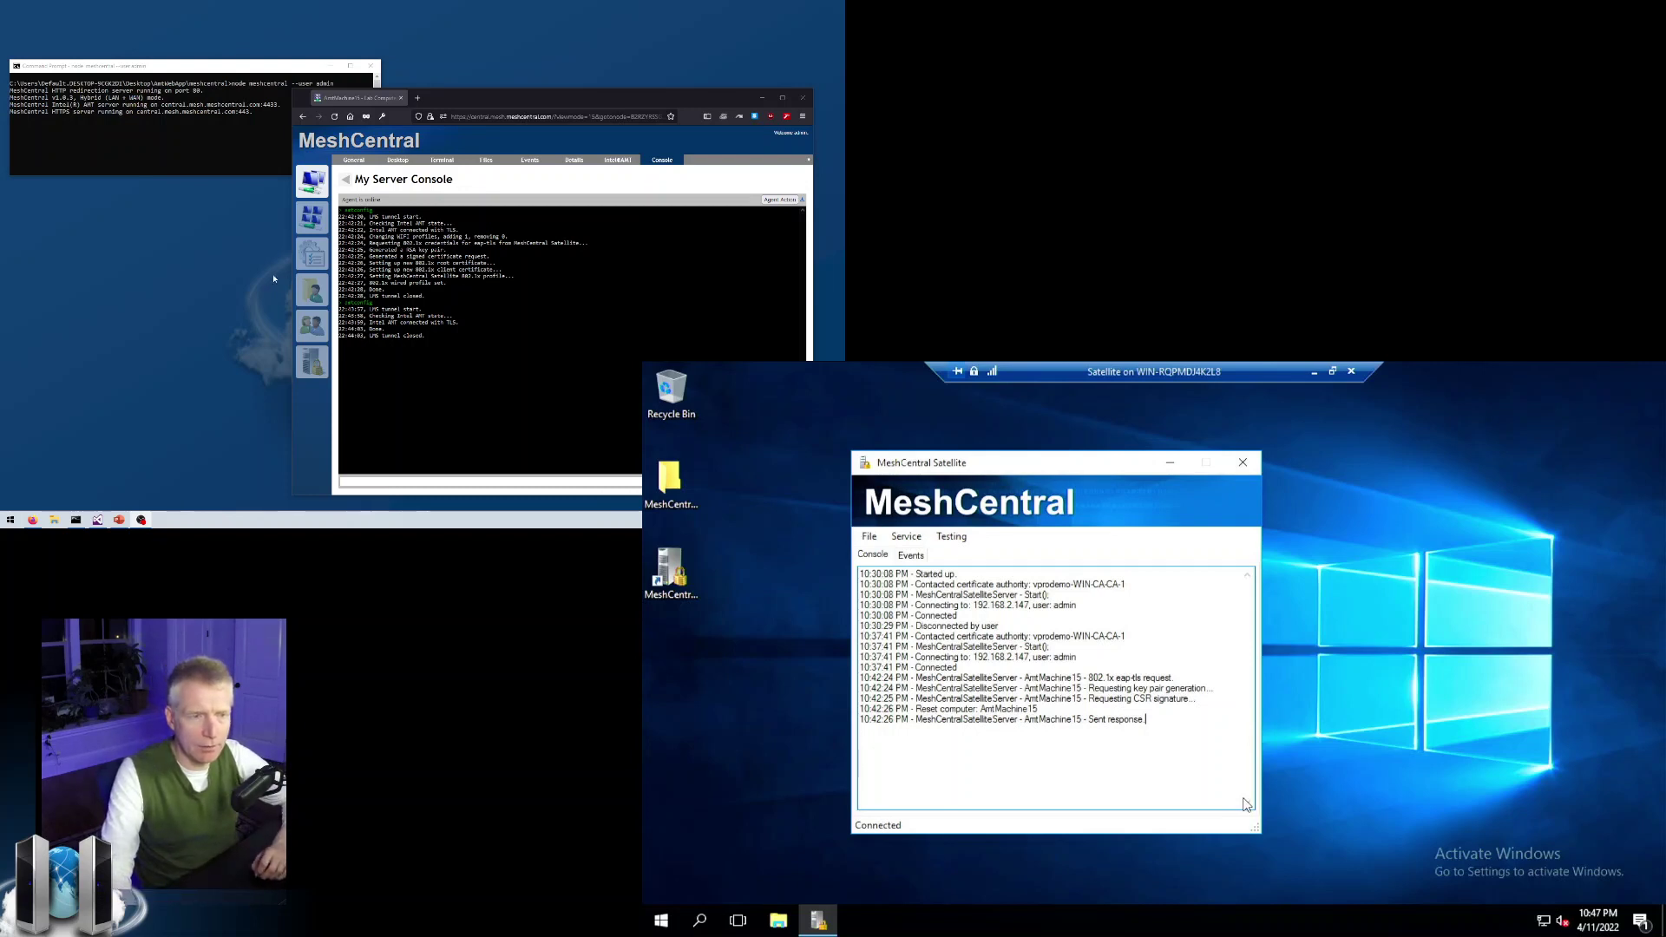
# - Return to AmtMachine15's Intel AMT network settings in MeshCentral and highlight the wired interface's 802.1x state
pyautogui.click(618, 159)
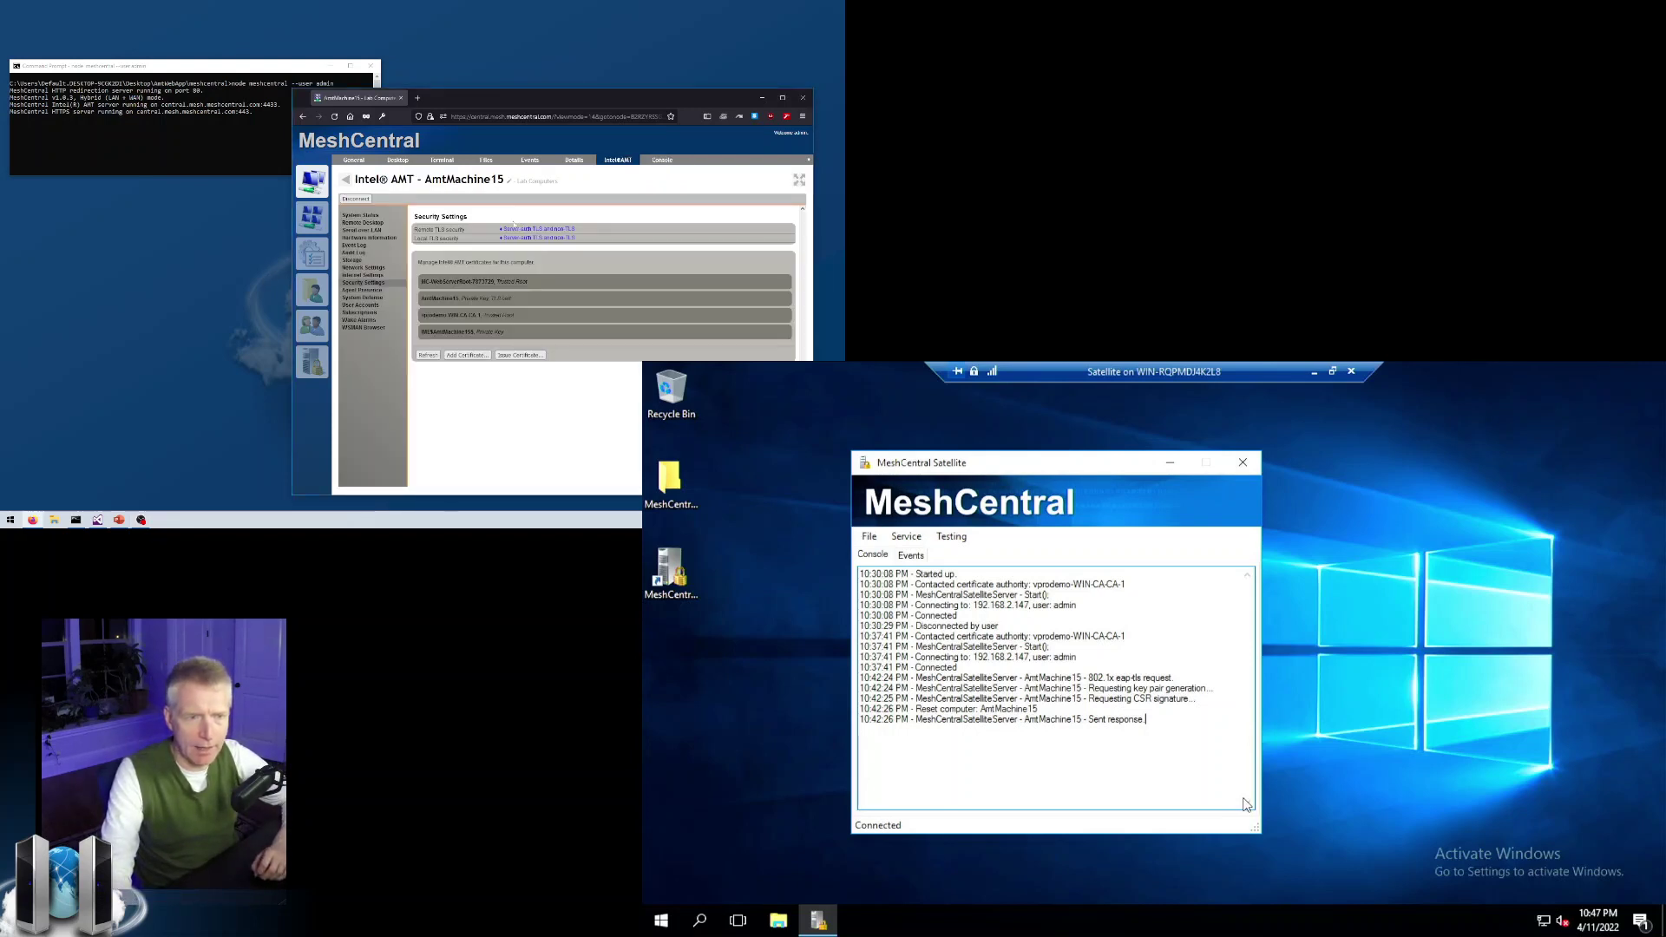
pyautogui.click(375, 268)
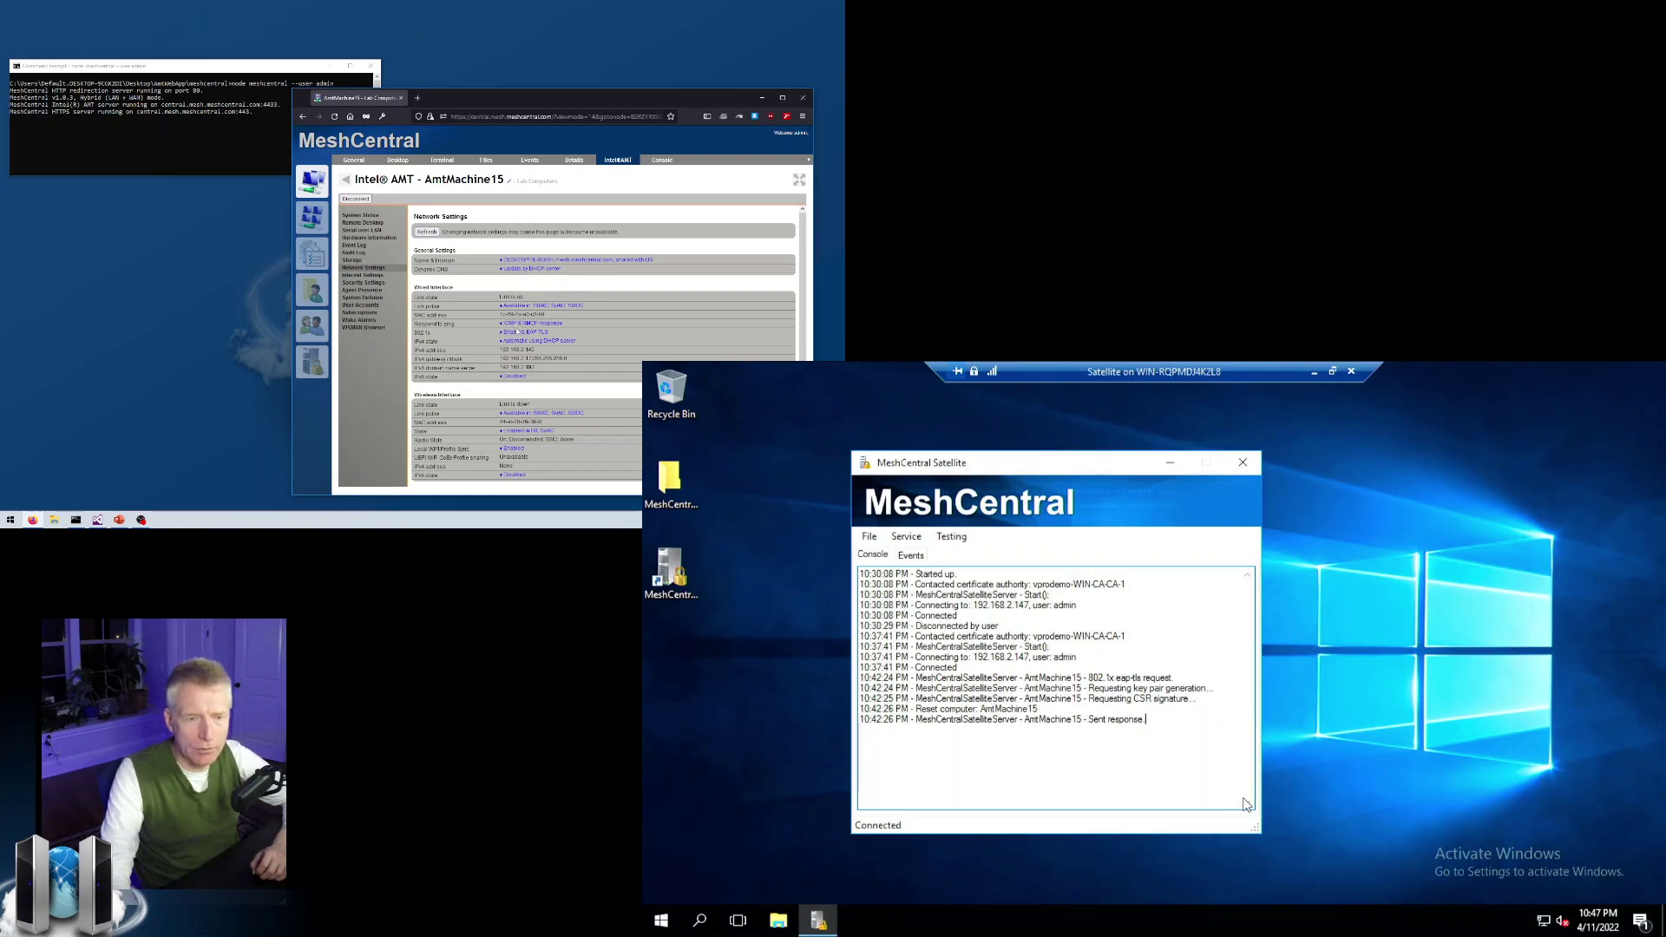
pyautogui.moveTo(565, 332); pyautogui.dragTo(505, 335)
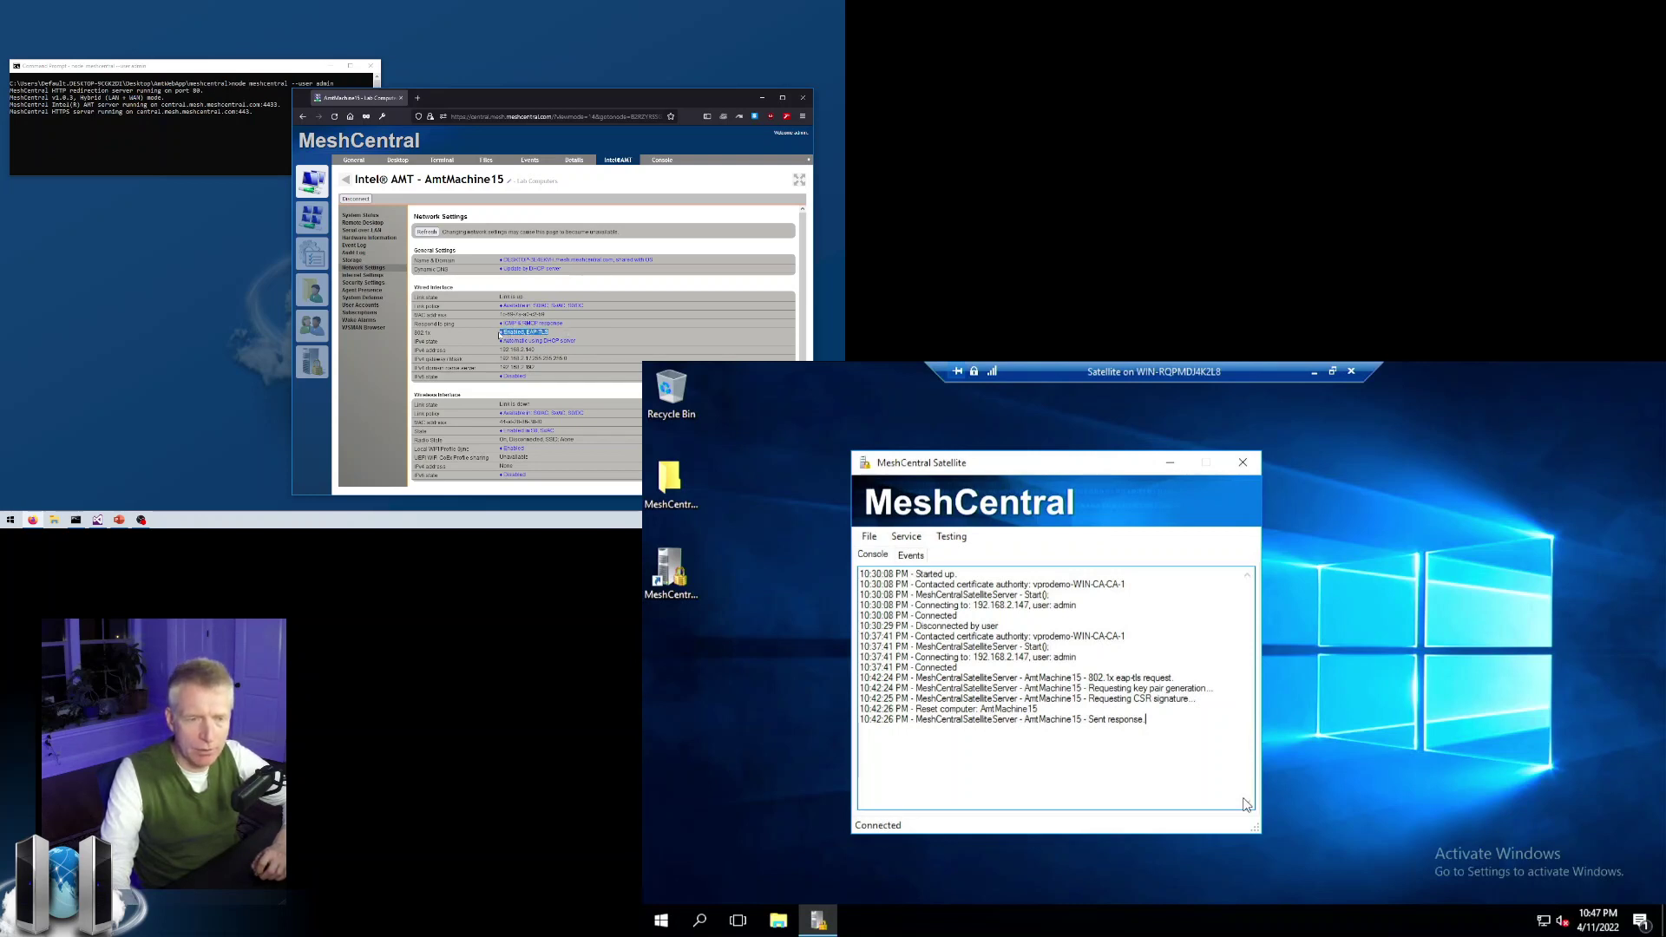
pyautogui.click(499, 335)
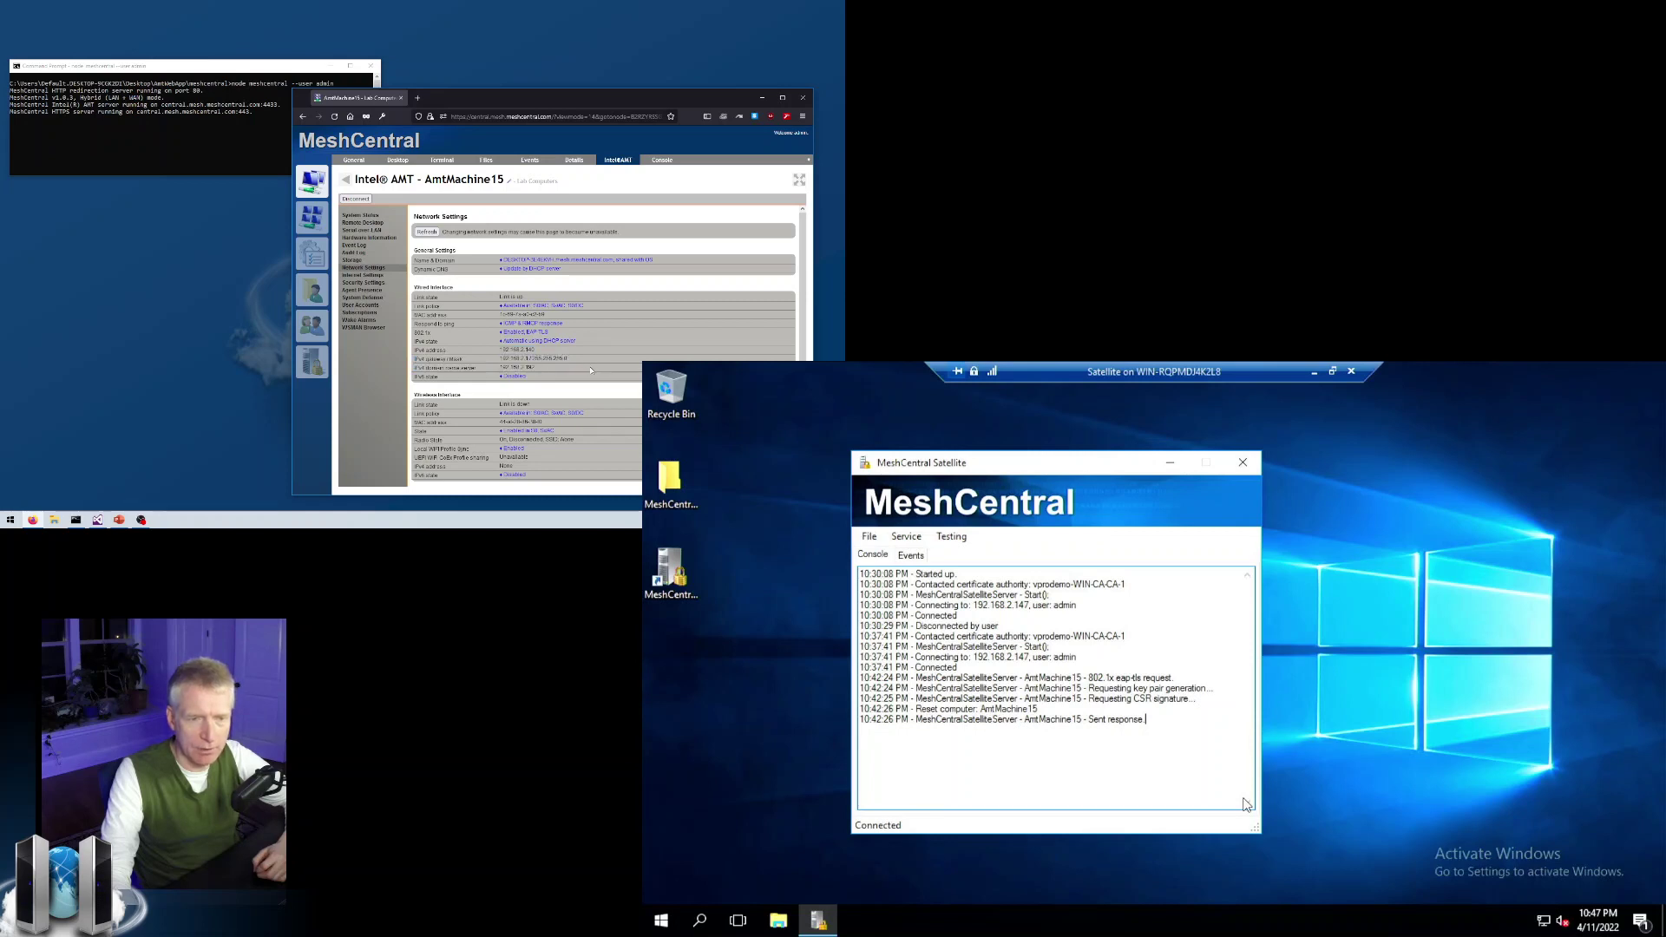
# - Highlight the wired interface's IPv4 address, gateway and domain name server, and review the wireless settings and profiles below
pyautogui.moveTo(591, 371); pyautogui.dragTo(498, 355)
pyautogui.click(498, 355)
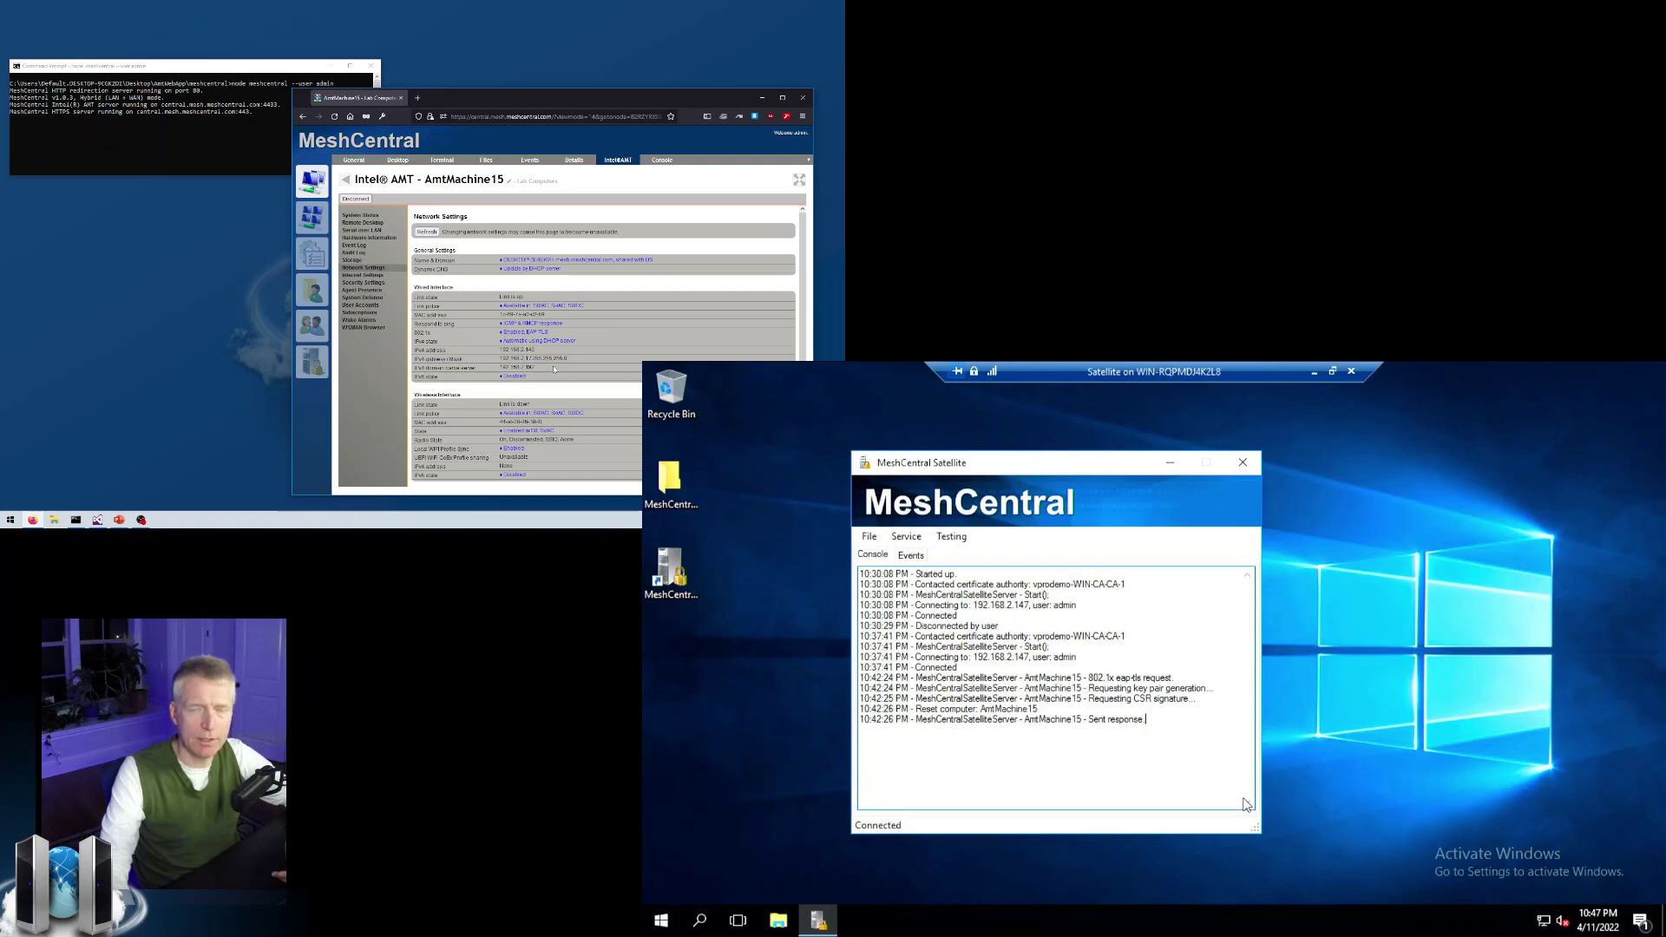
pyautogui.scroll(-2, 553, 369)
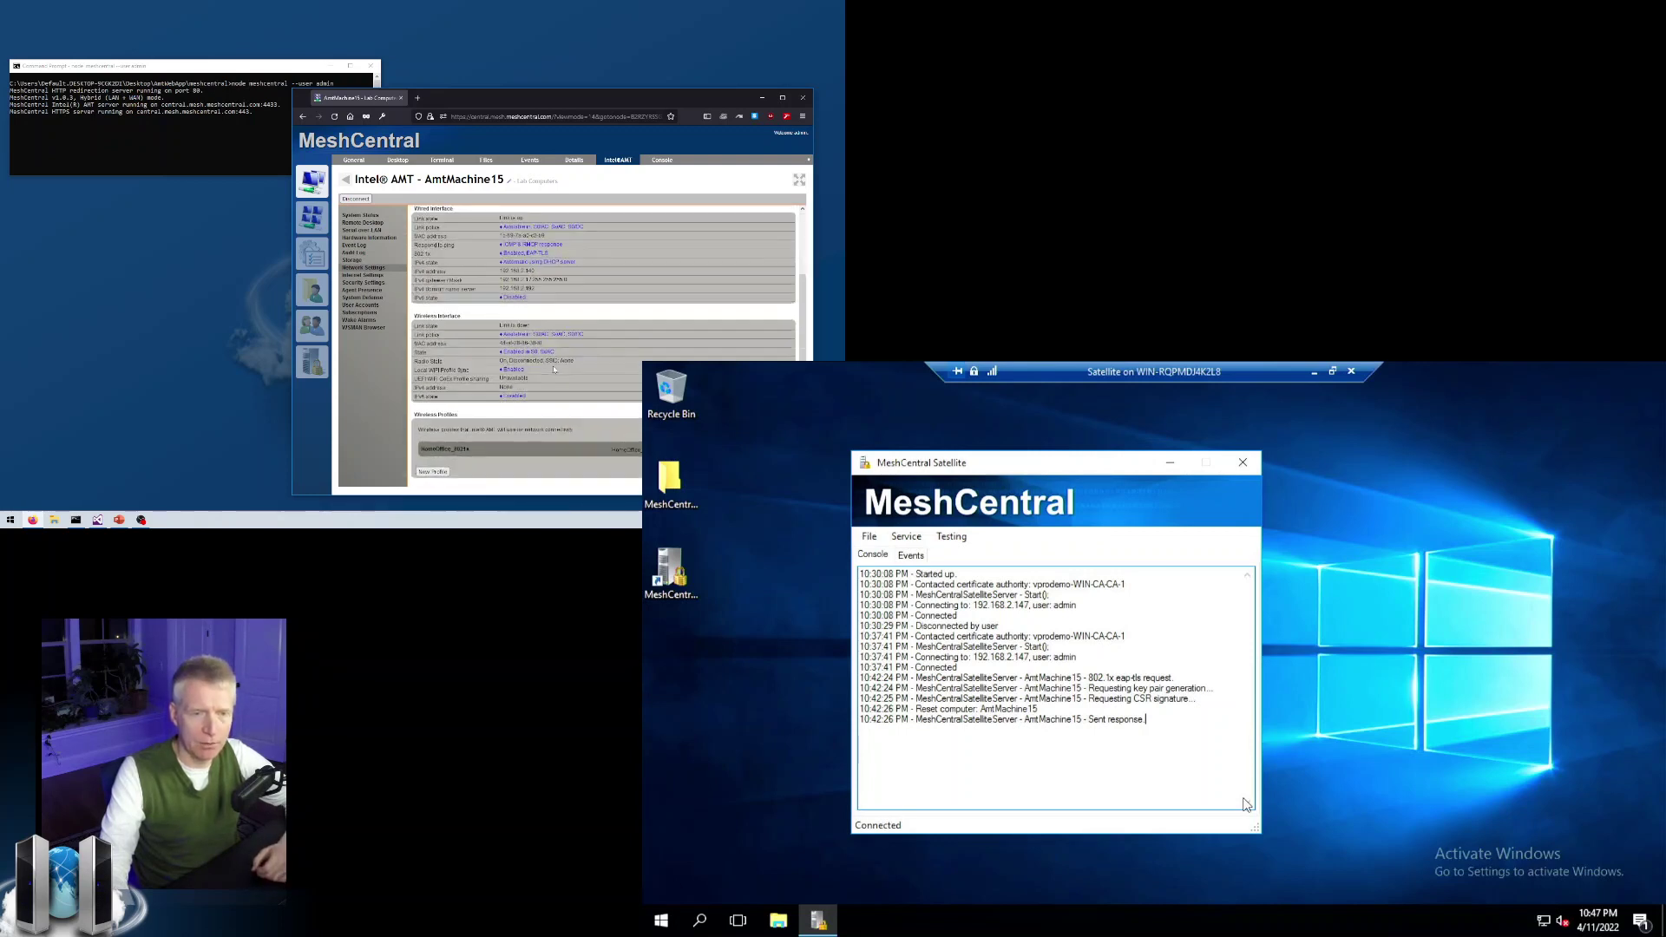
pyautogui.scroll(2, 553, 369)
pyautogui.moveTo(502, 349); pyautogui.dragTo(565, 371)
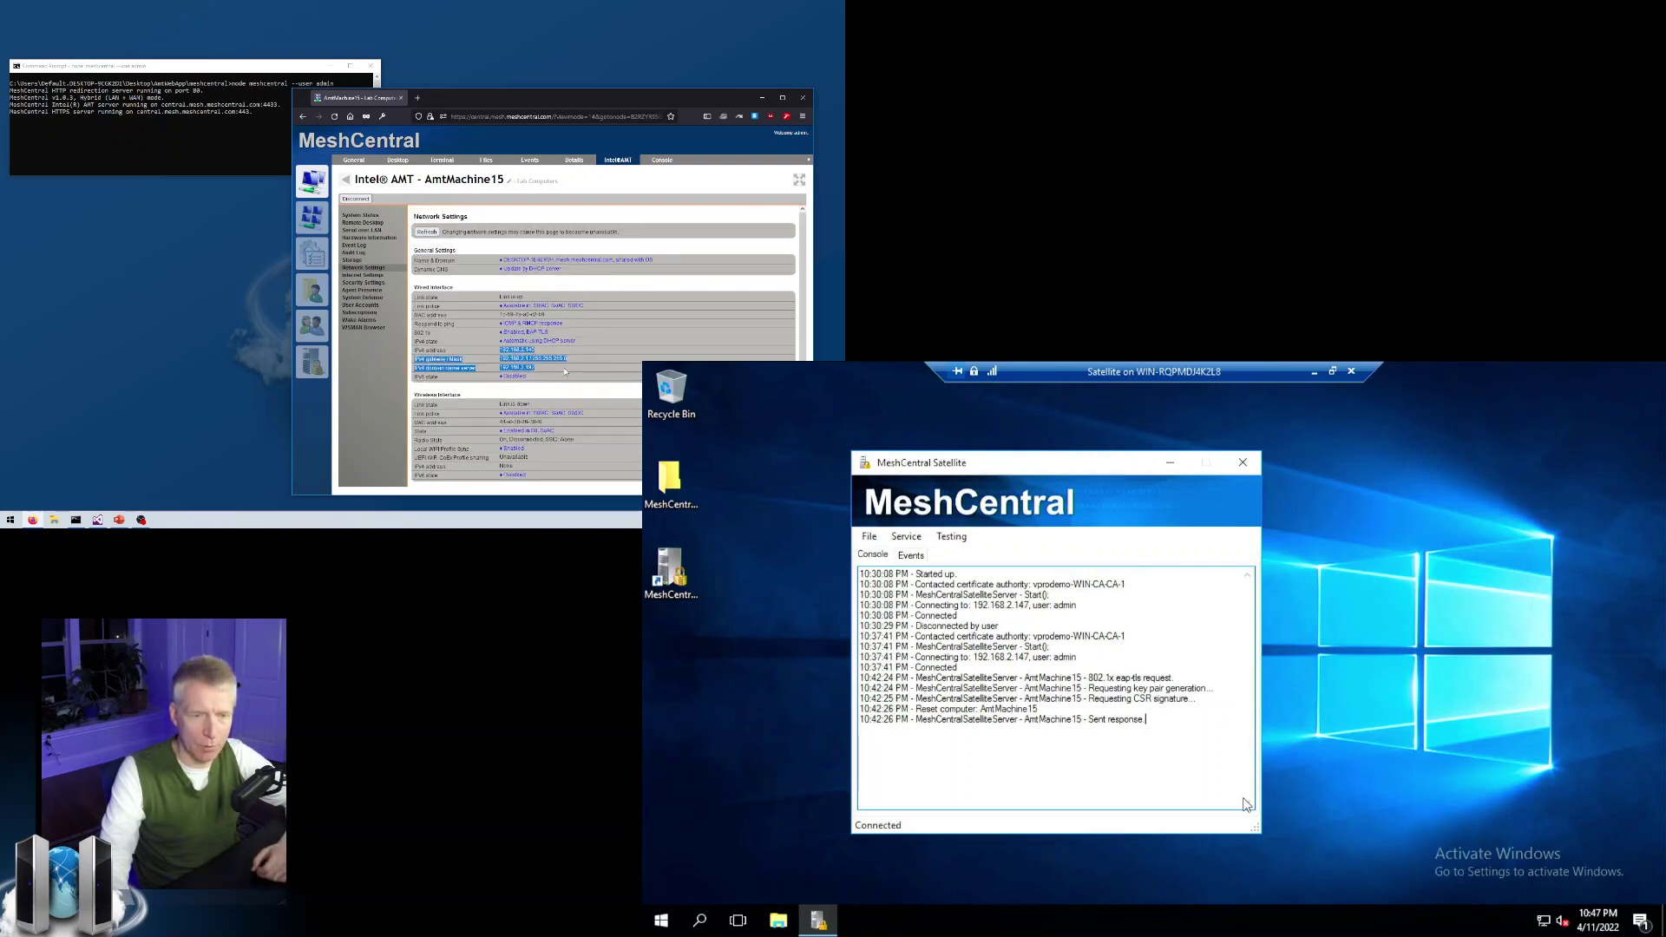
pyautogui.click(525, 358)
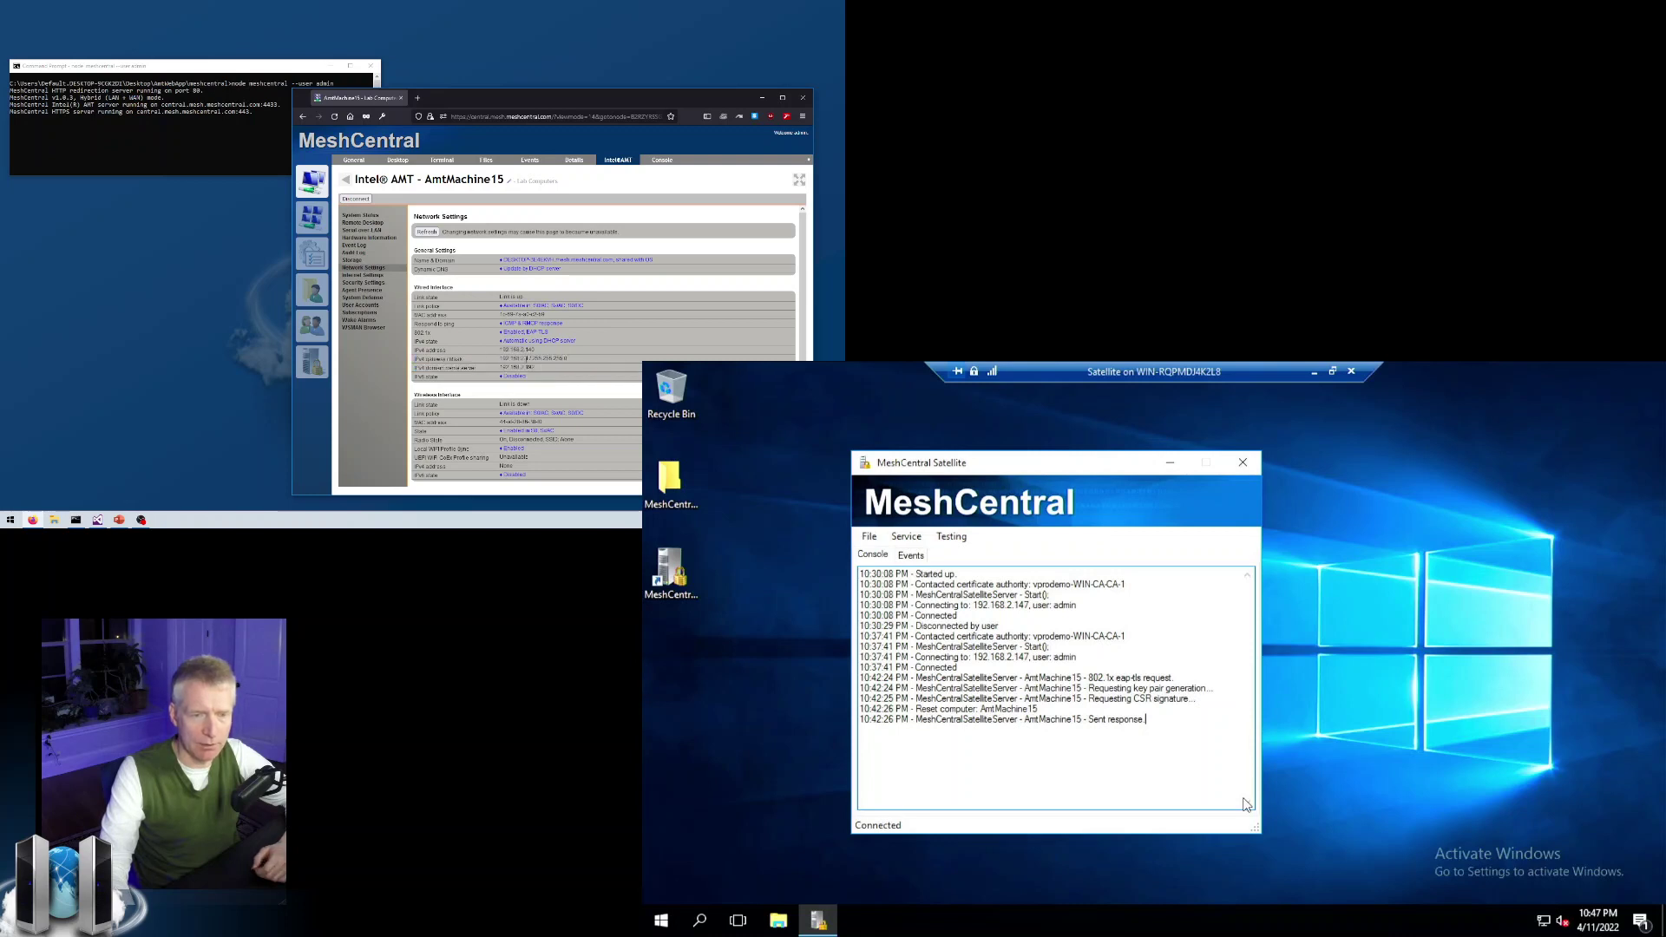
pyautogui.scroll(-2, 529, 367)
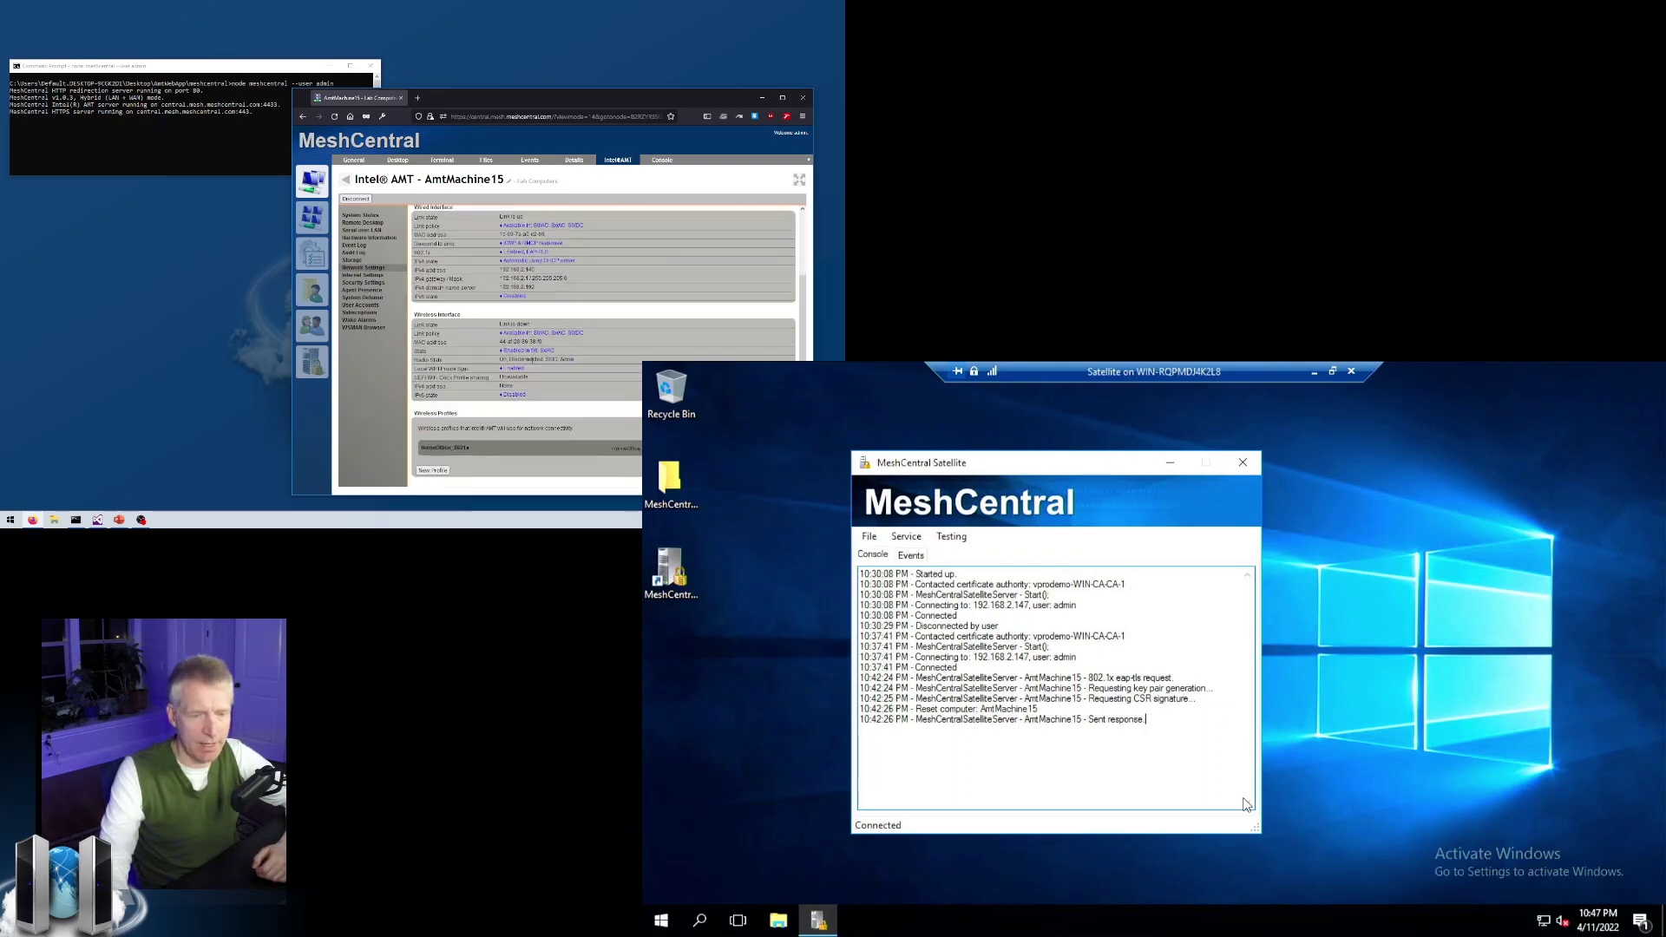
pyautogui.scroll(2, 531, 360)
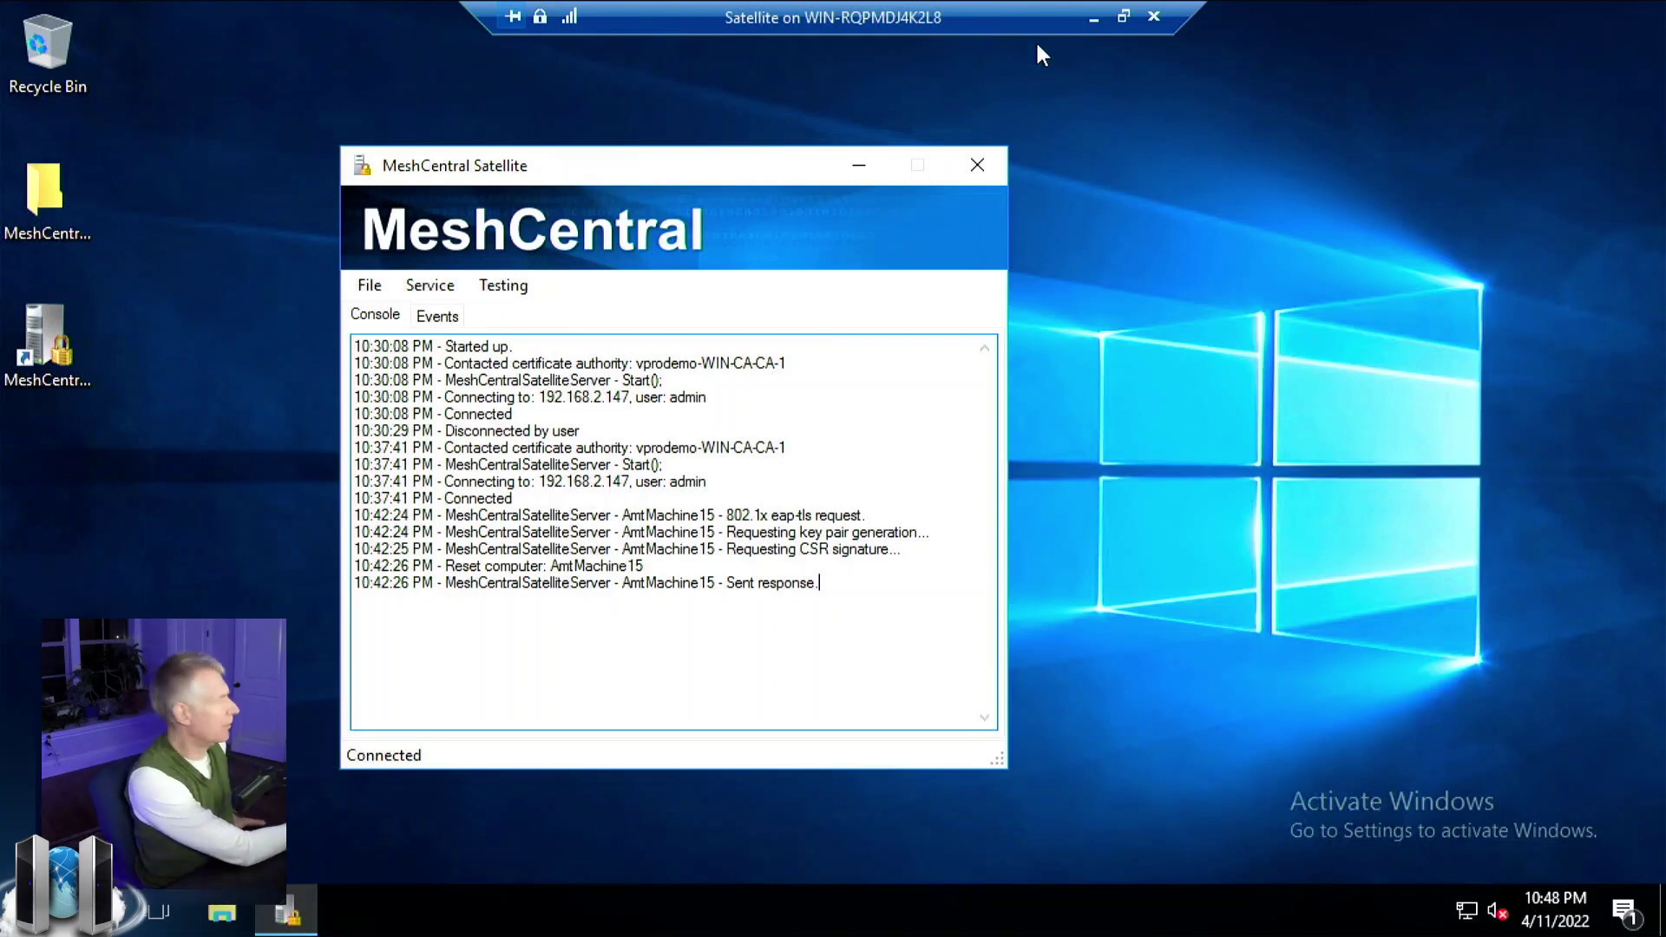
# - Leave the Satellite virtual machine and open the RADIUS virtual machine full screen from Hyper-V Manager
pyautogui.click(1090, 17)
pyautogui.doubleClick(550, 275)
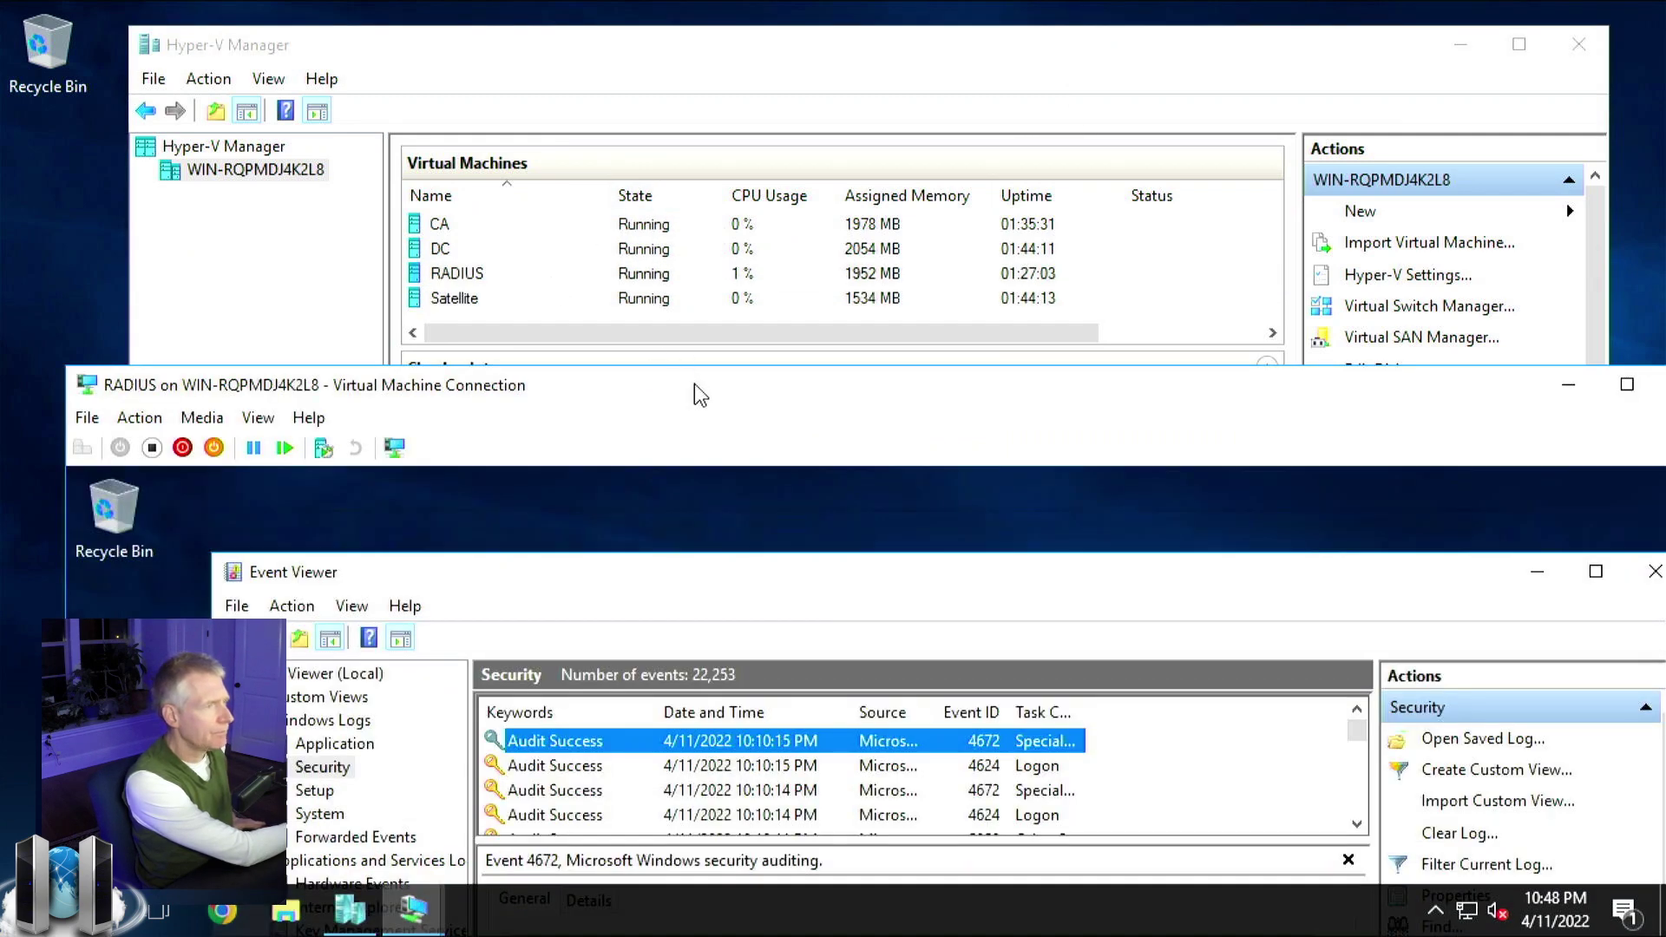
pyautogui.doubleClick(697, 387)
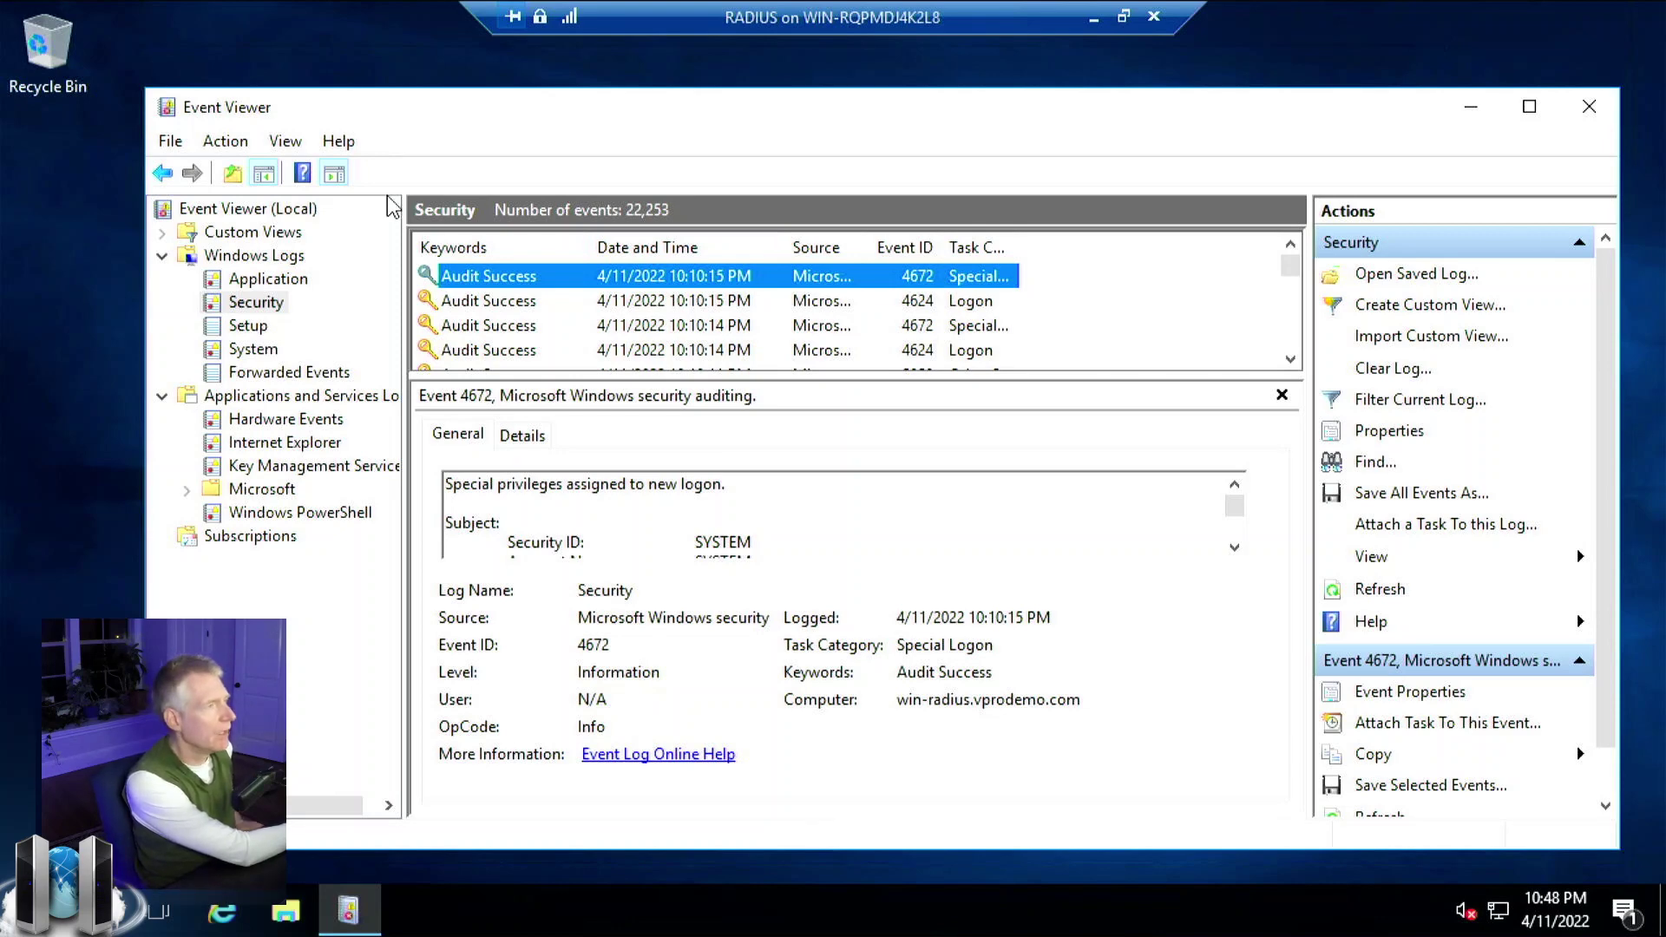
# - Open the Windows Security log in Event Viewer and look through its audit events
pyautogui.click(299, 258)
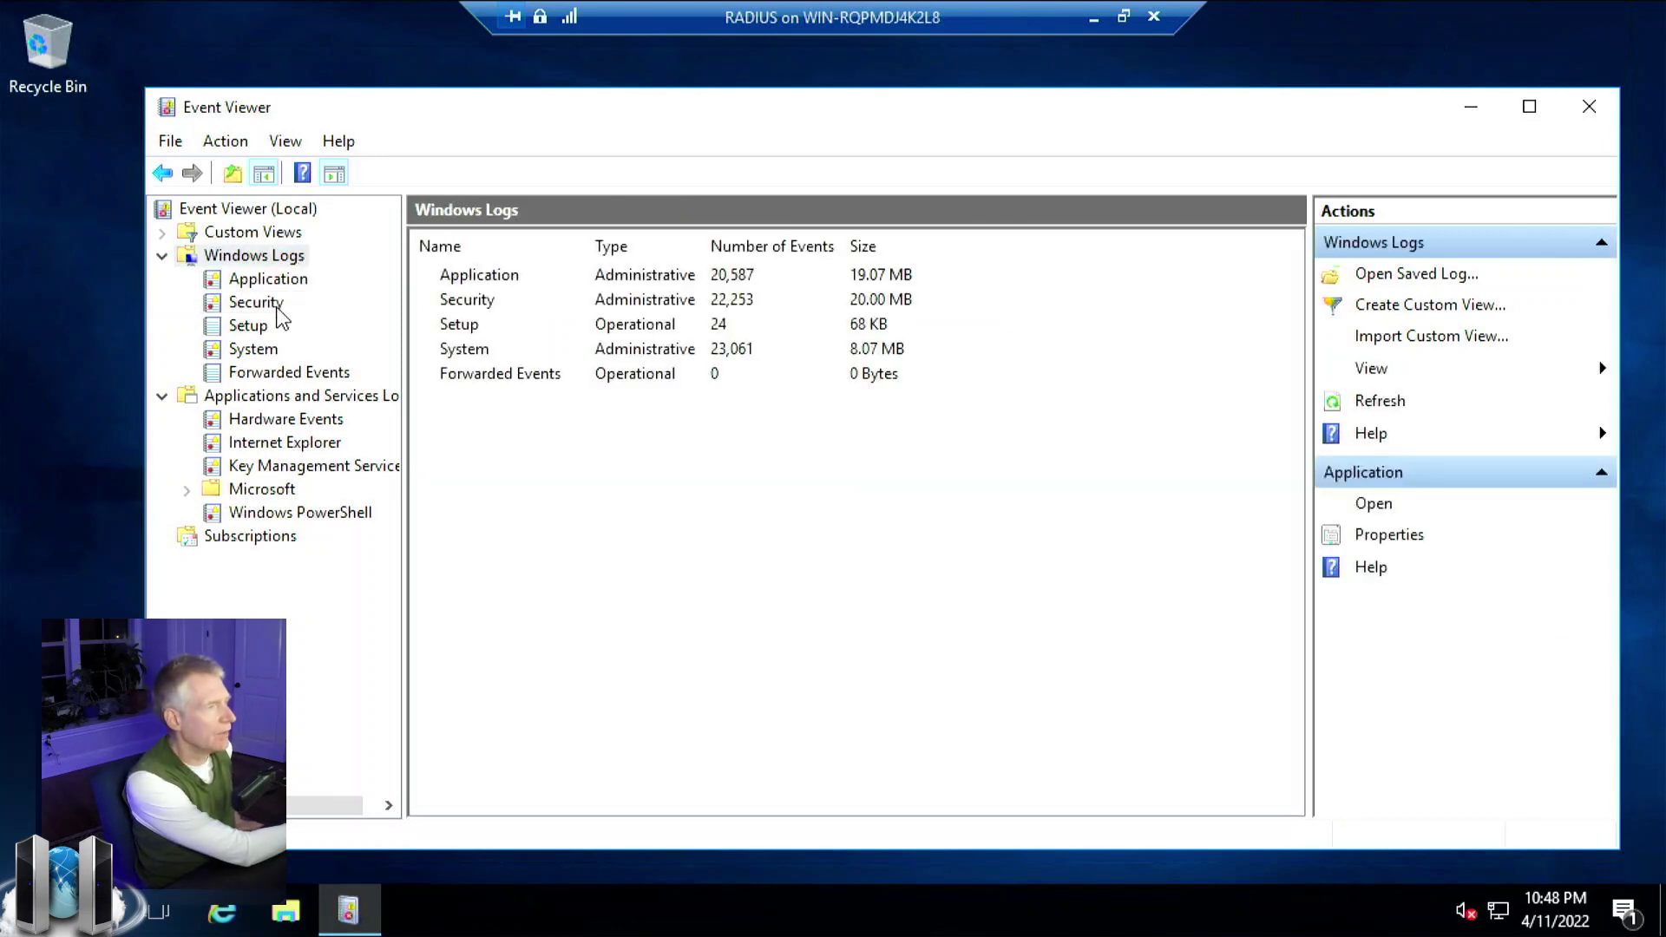
pyautogui.click(278, 302)
pyautogui.scroll(-10, 555, 351)
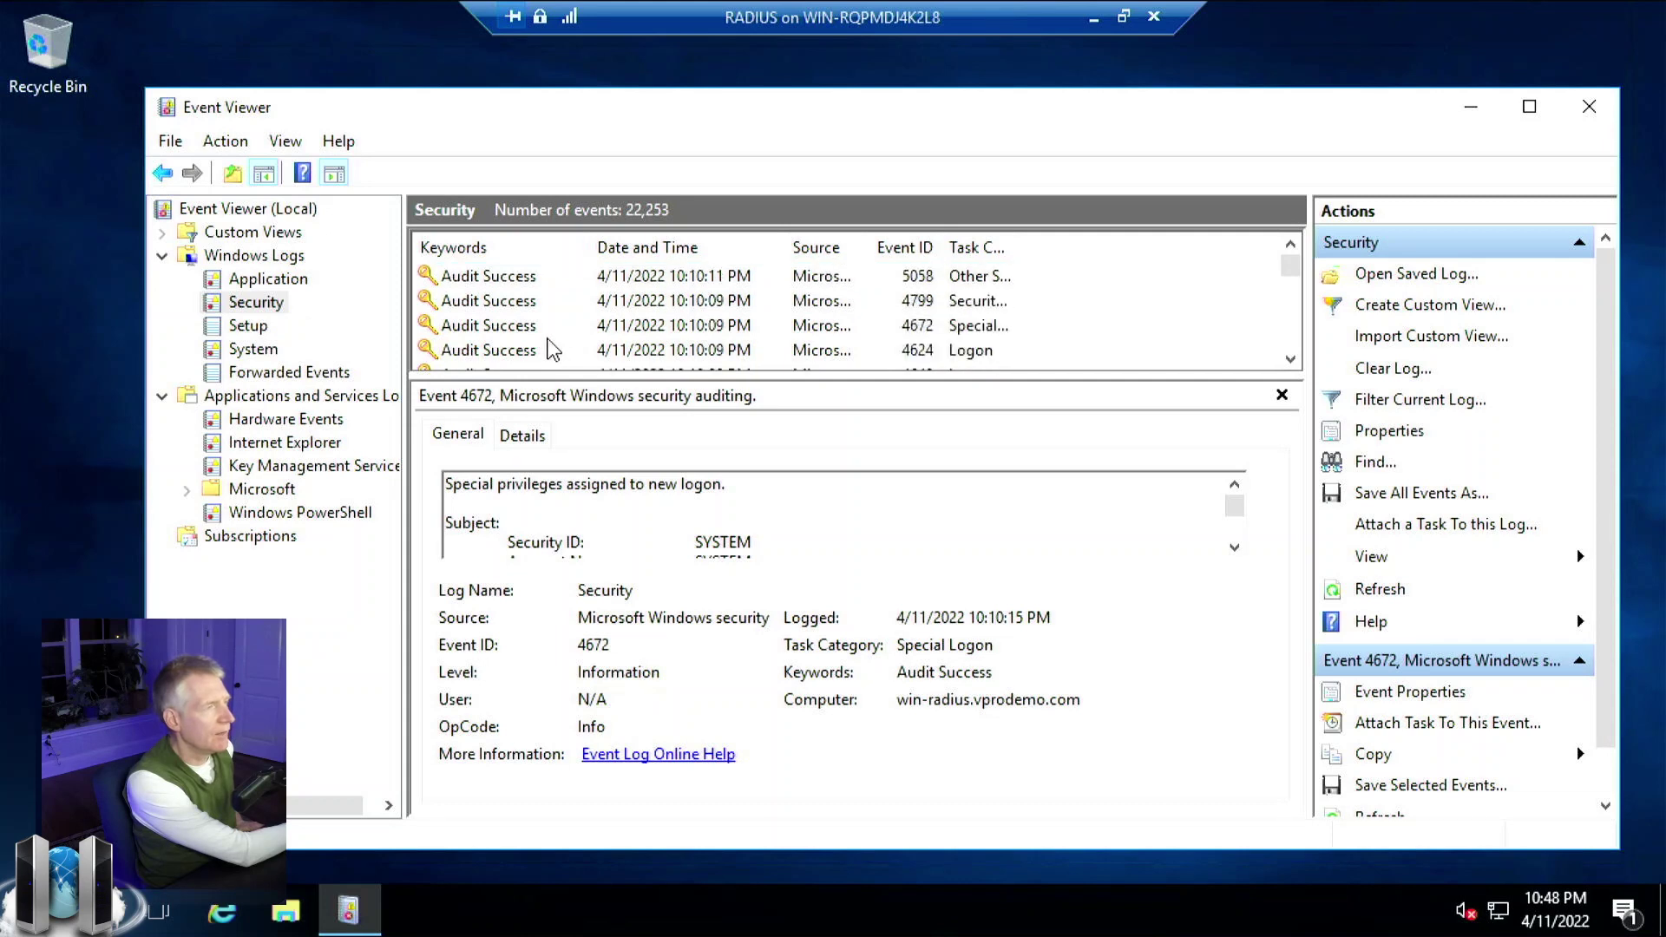
pyautogui.click(490, 334)
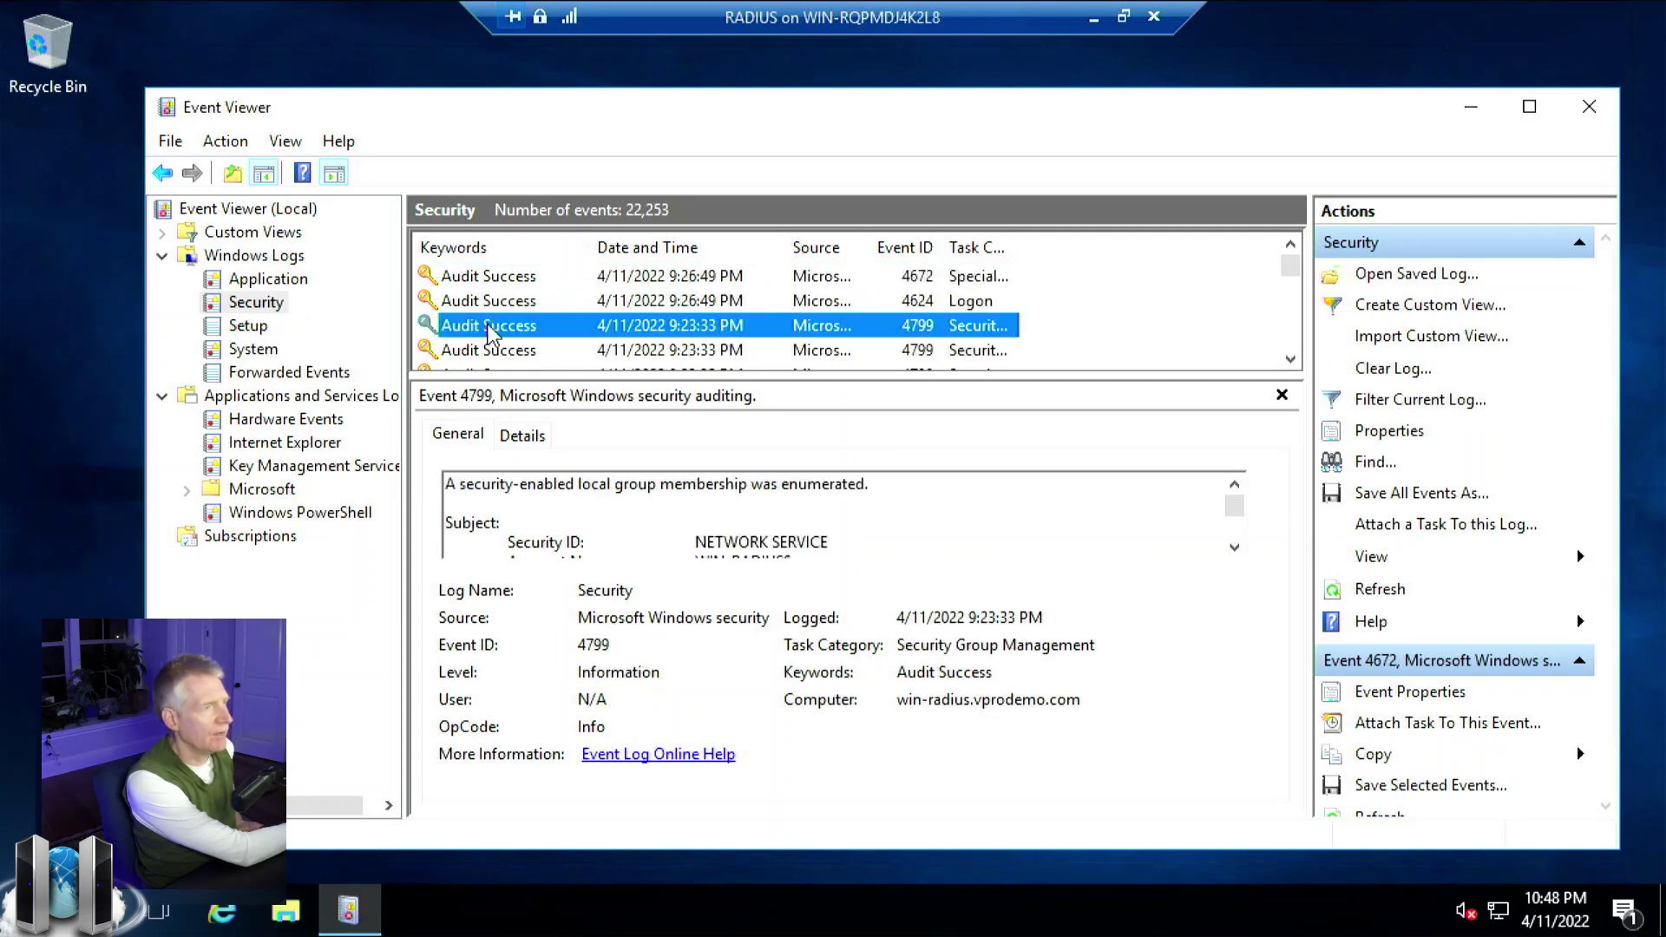
pyautogui.scroll(3, 490, 334)
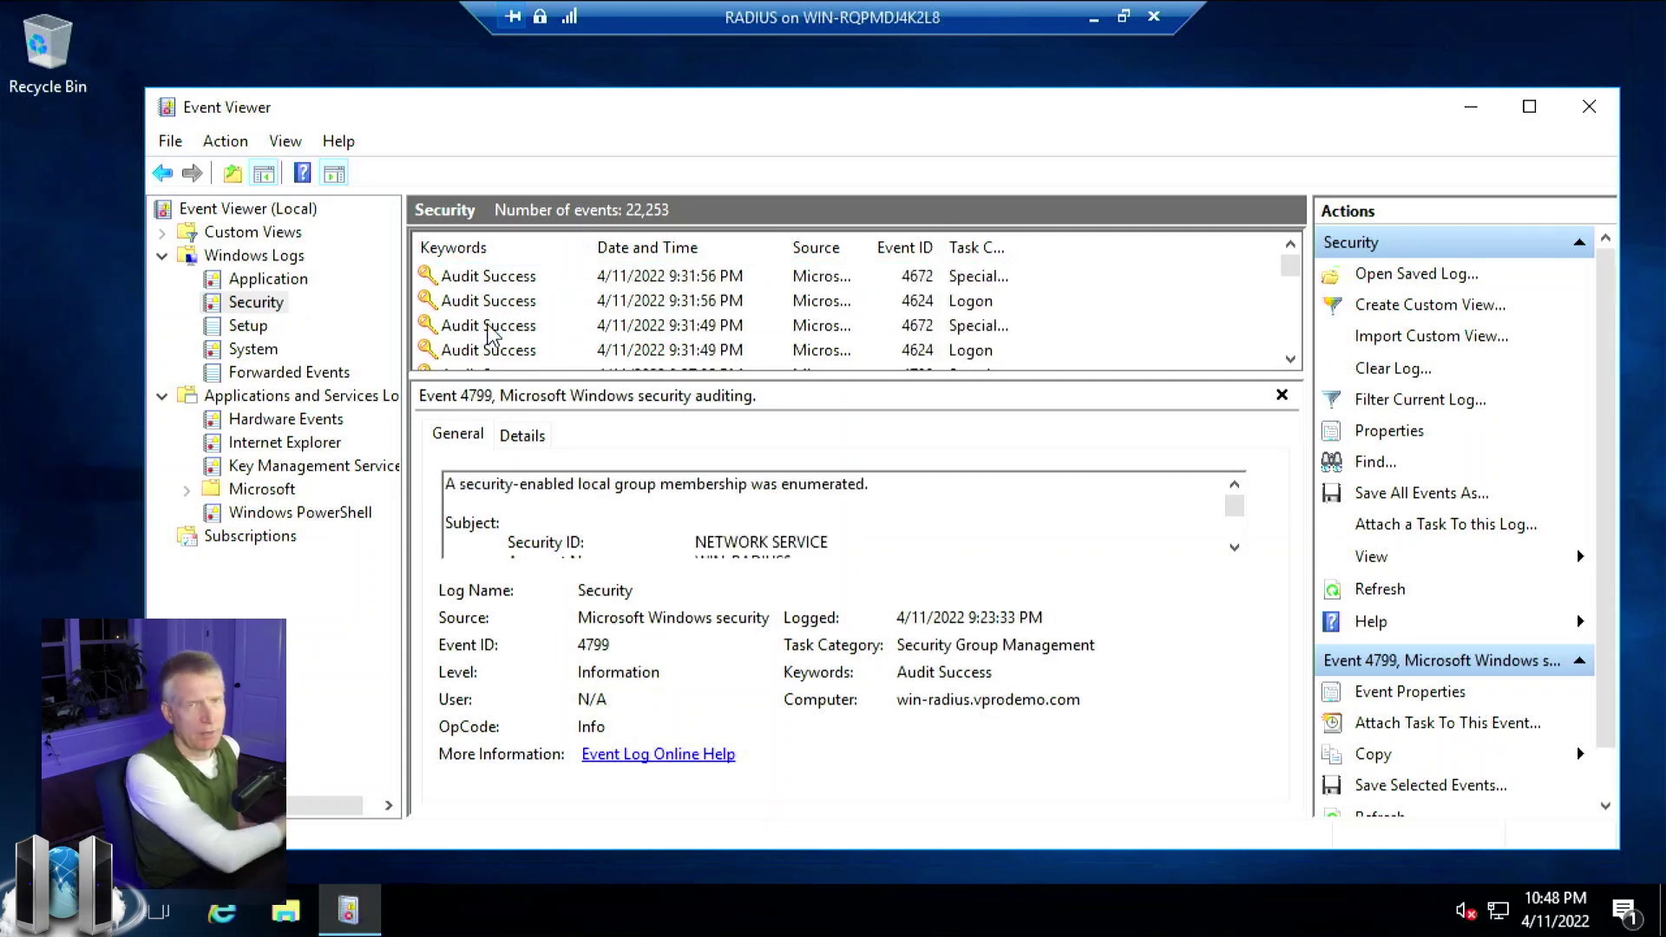